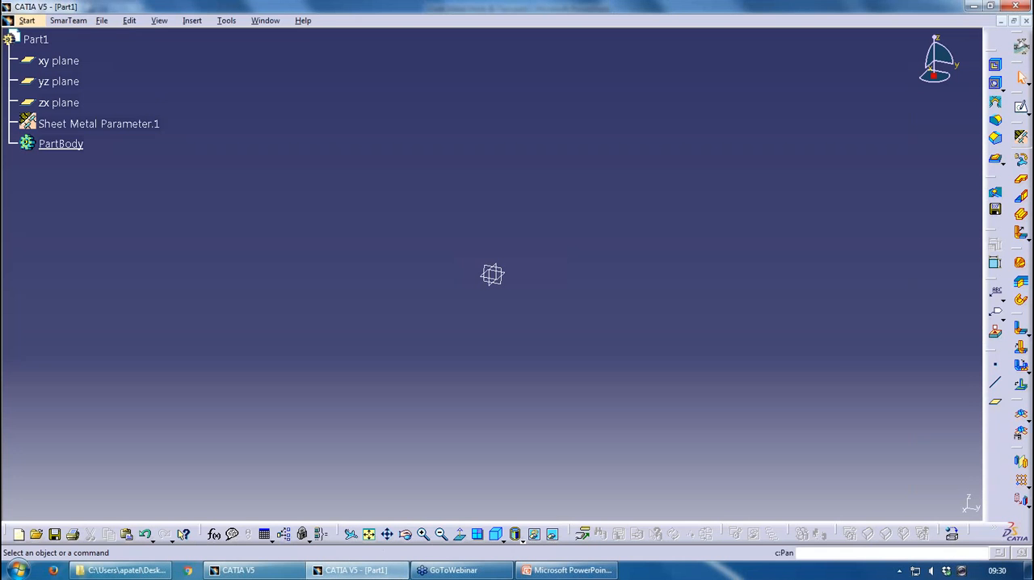
Inspect the K Factor formula in the bend allowance settings of Sheet Metal Parameter.1, leaving the formula unedited
{"action": "double_click", "coordinate": [121, 124]}
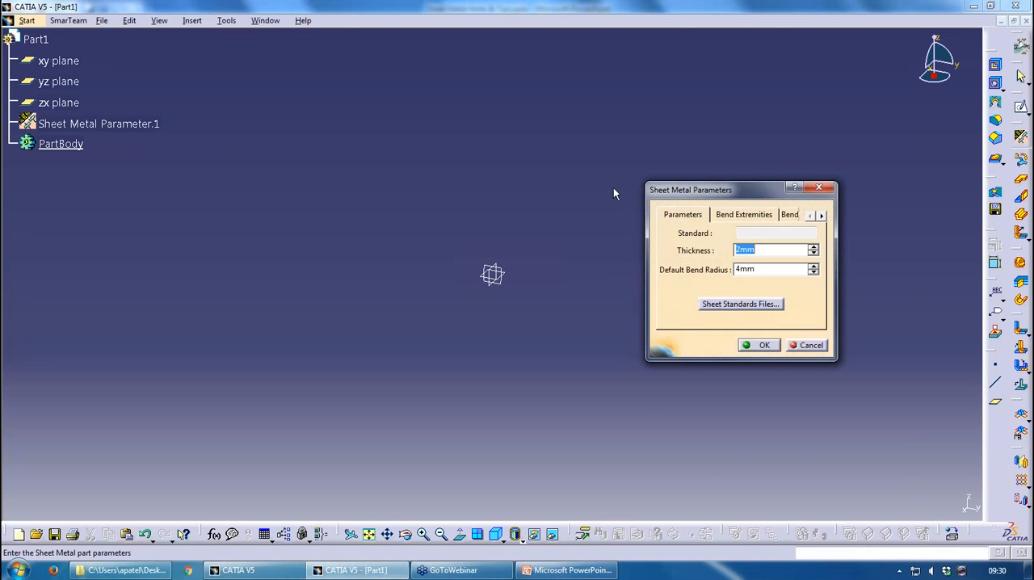
{"action": "left_click_drag", "start_coordinate": [690, 194], "coordinate": [577, 189]}
{"action": "left_click", "coordinate": [680, 211]}
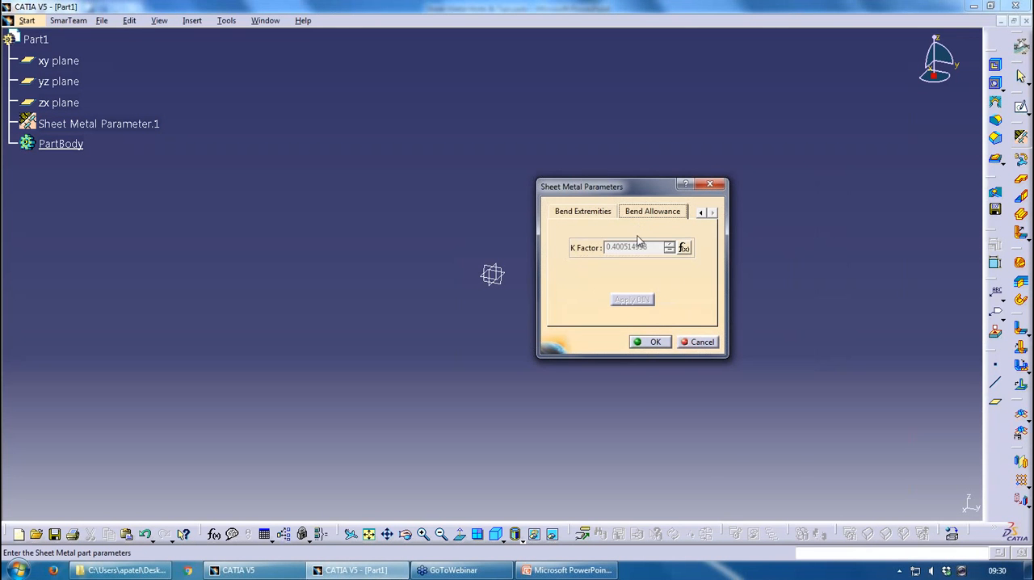
{"action": "left_click", "coordinate": [682, 248]}
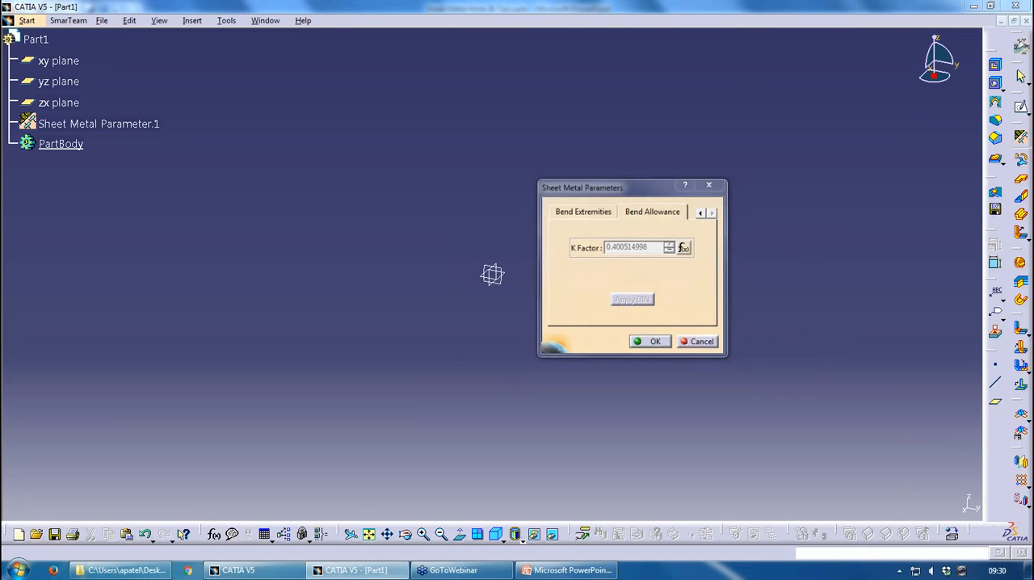
{"action": "left_click_drag", "start_coordinate": [764, 273], "coordinate": [417, 266]}
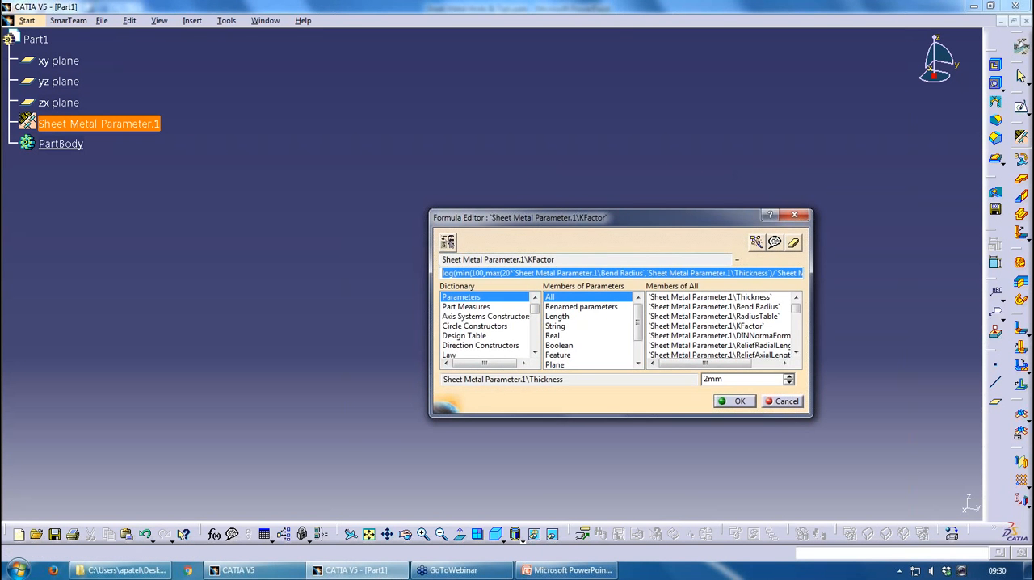
{"action": "left_click_drag", "start_coordinate": [596, 217], "coordinate": [517, 172]}
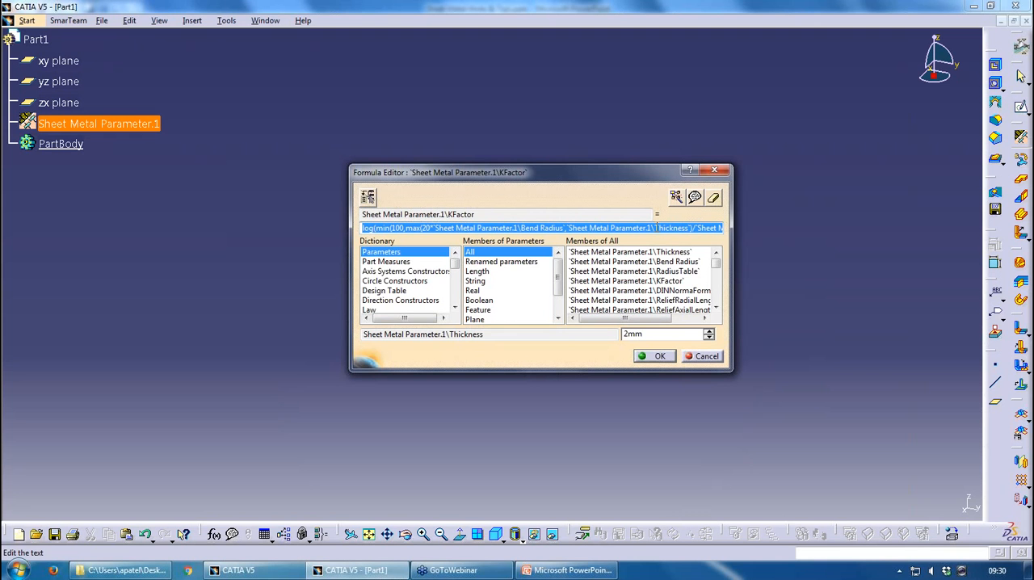
{"action": "left_click", "coordinate": [714, 360]}
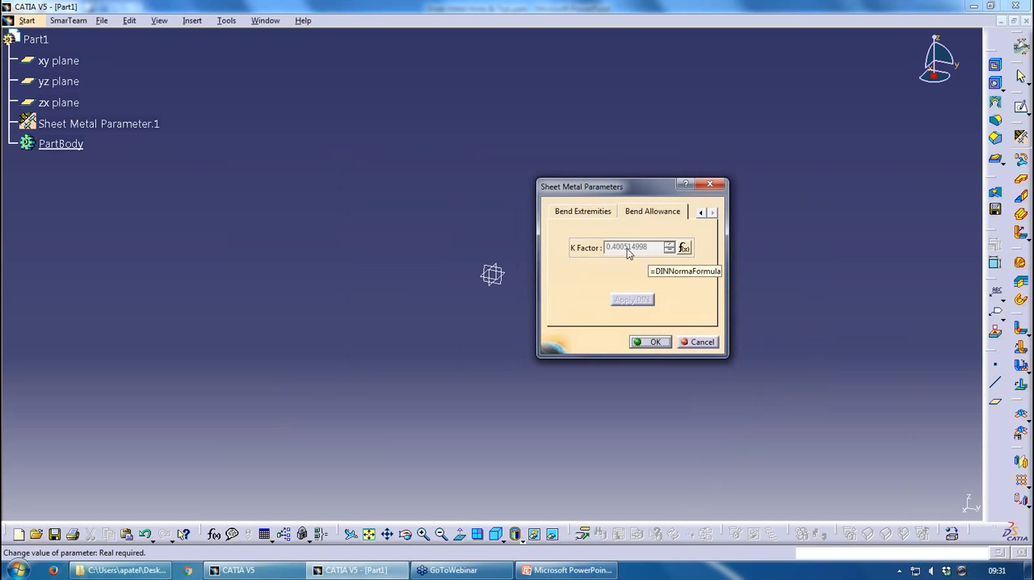
Deactivate the formula driving the K Factor in the bend allowance settings
{"action": "right_click", "coordinate": [641, 249]}
{"action": "mouse_move", "coordinate": [649, 256]}
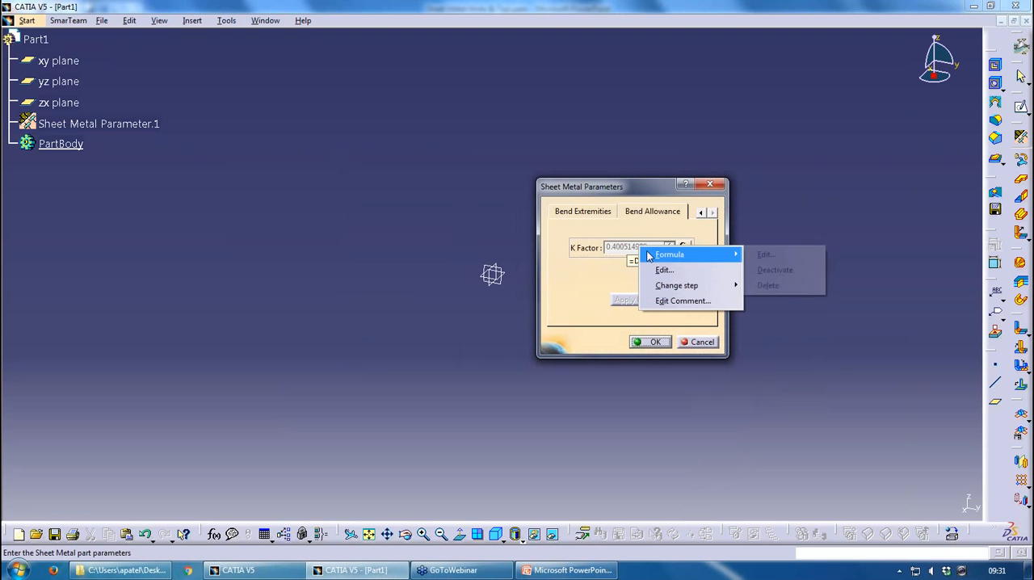
{"action": "left_click", "coordinate": [774, 270]}
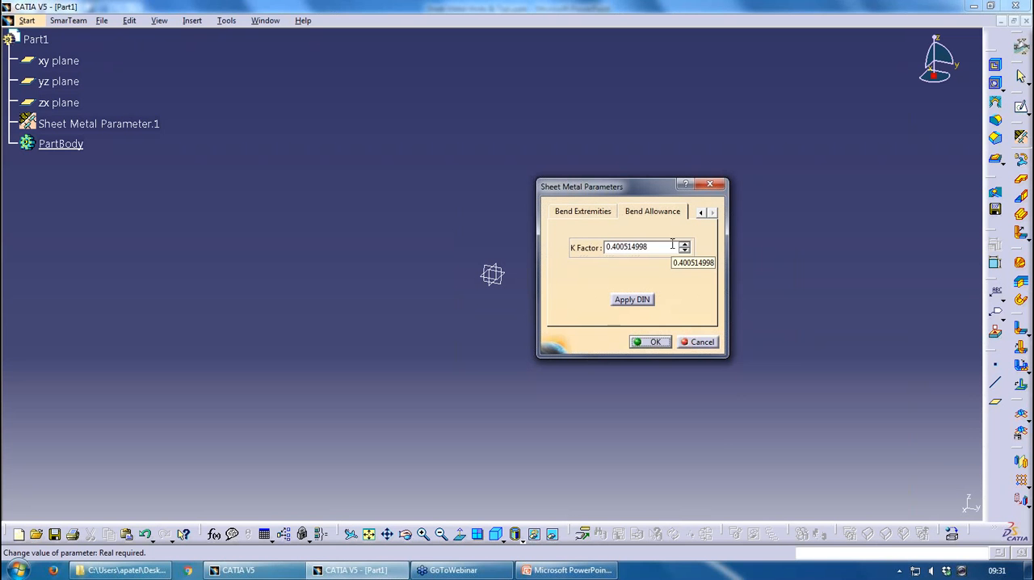
Reactivate the deactivated K Factor formula
{"action": "right_click", "coordinate": [672, 245]}
{"action": "left_click", "coordinate": [662, 247]}
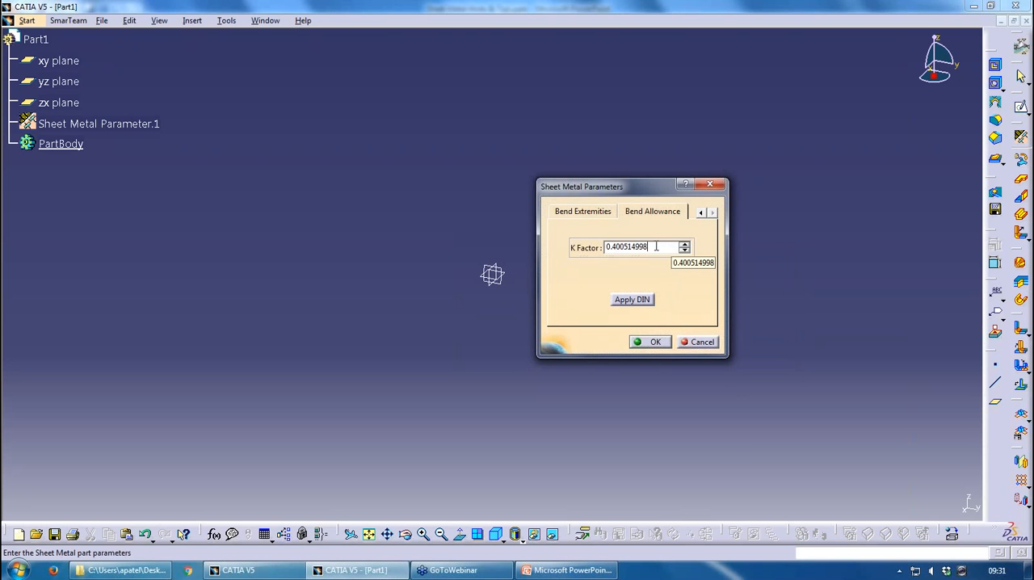
{"action": "right_click", "coordinate": [656, 249]}
{"action": "mouse_move", "coordinate": [707, 270]}
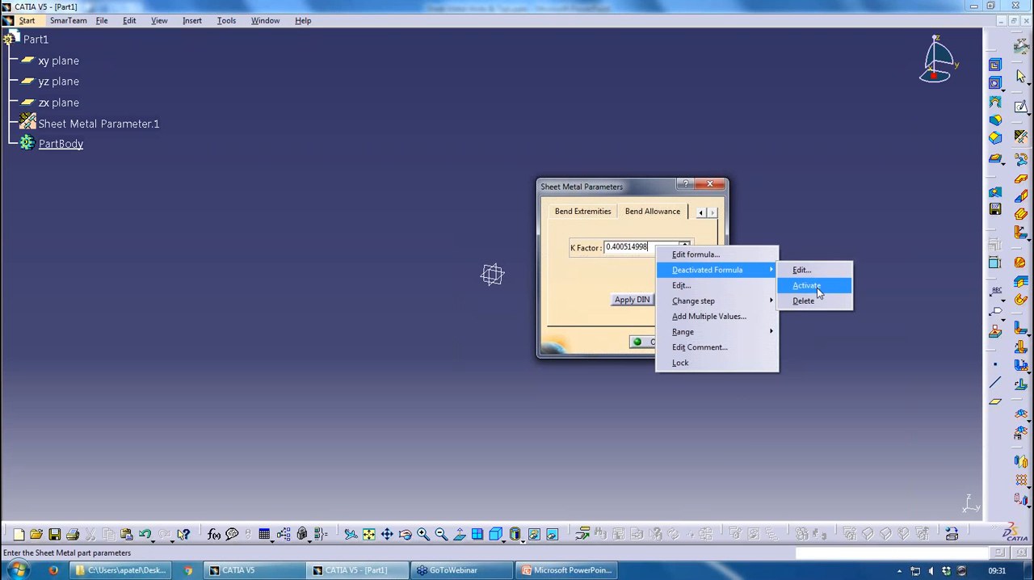
{"action": "left_click", "coordinate": [800, 286]}
Deactivate the K Factor formula once more and activate it again
{"action": "right_click", "coordinate": [653, 247]}
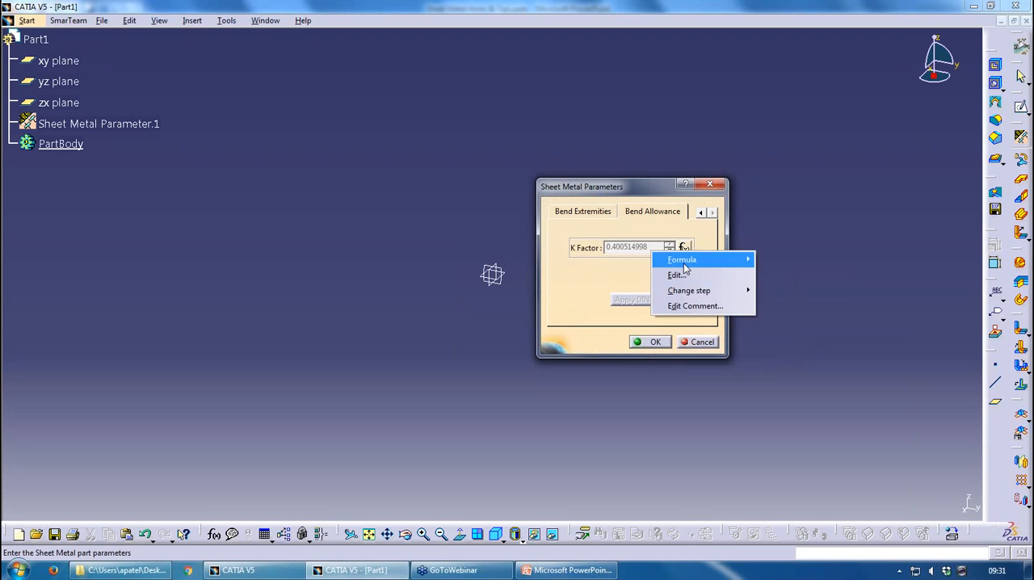
{"action": "mouse_move", "coordinate": [683, 261]}
{"action": "left_click", "coordinate": [780, 290]}
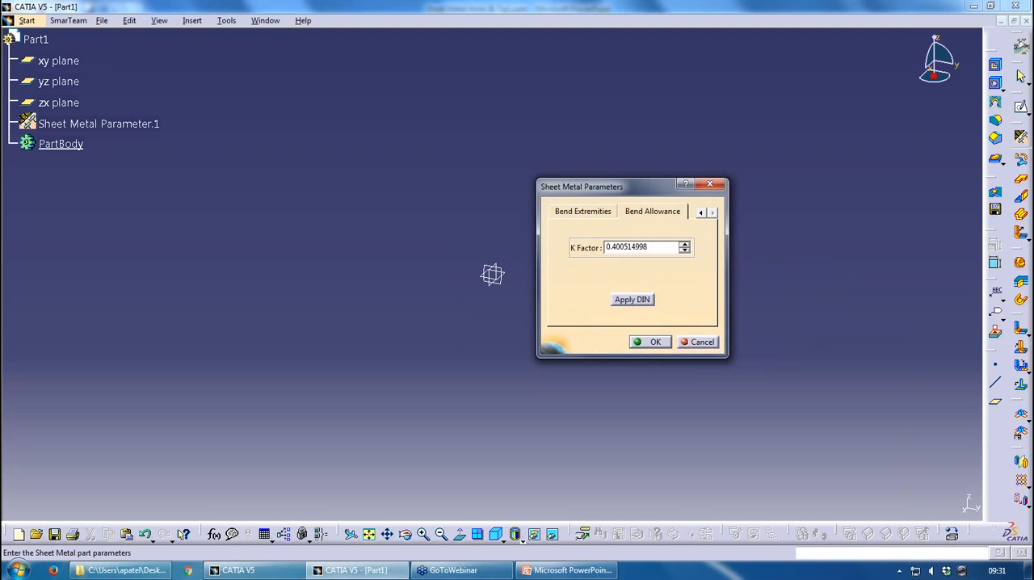
{"action": "right_click", "coordinate": [679, 250]}
{"action": "mouse_move", "coordinate": [727, 273]}
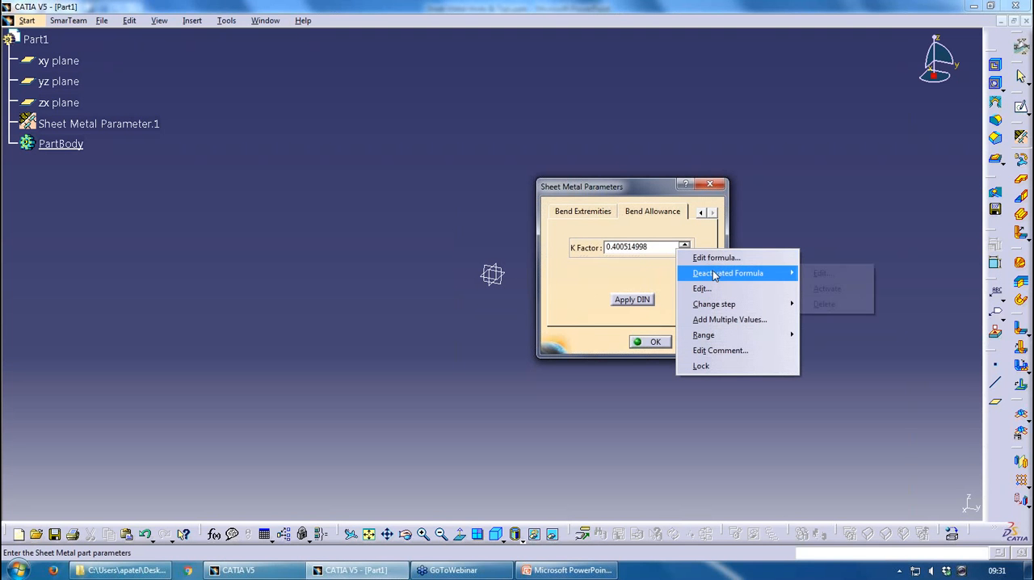
{"action": "left_click", "coordinate": [825, 288]}
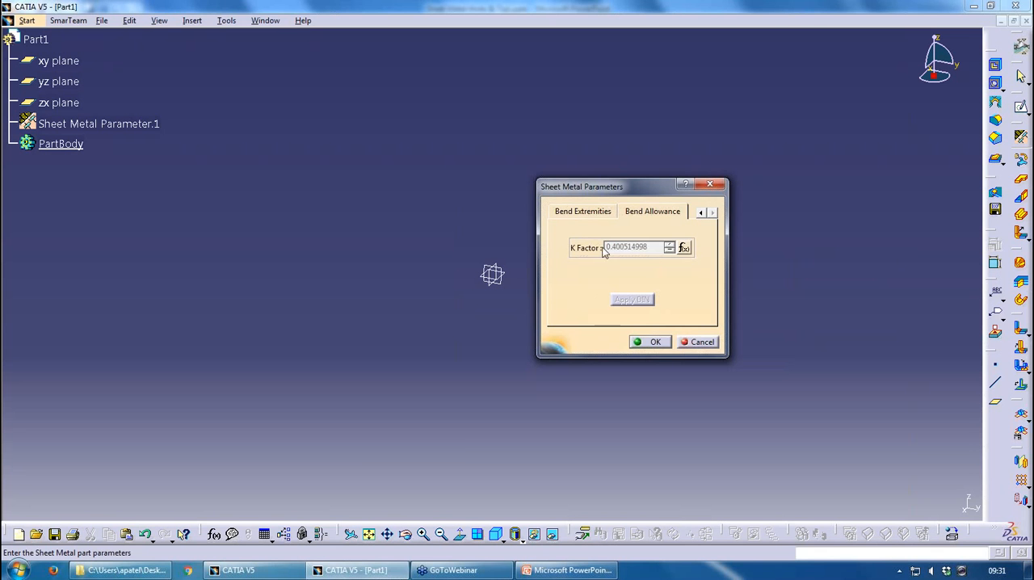
Examine the full K Factor expression through to its end in the Formula Editor, and accept the formula and sheet metal parameters
{"action": "left_click", "coordinate": [683, 247]}
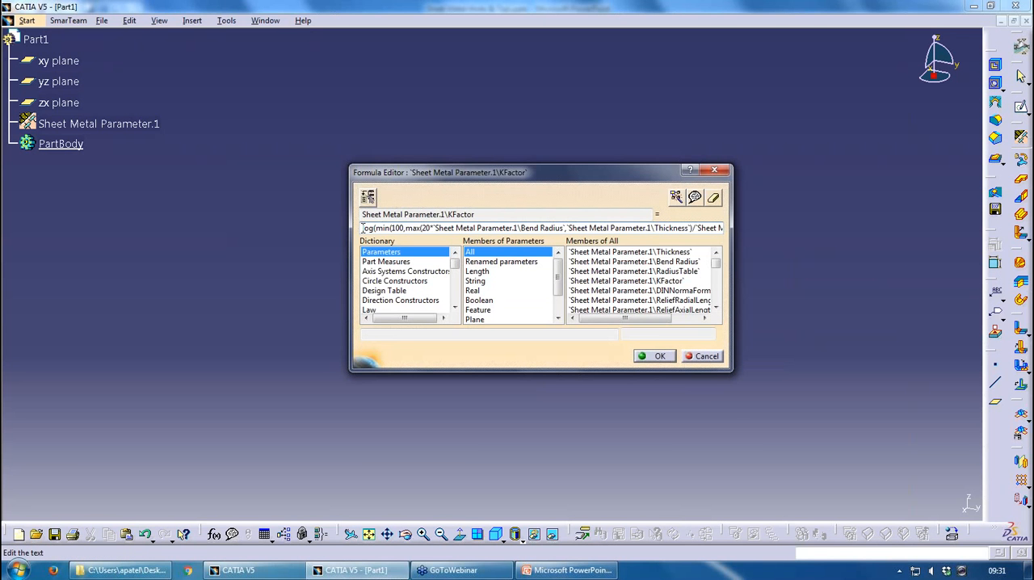
{"action": "left_click_drag", "start_coordinate": [363, 228], "coordinate": [840, 239]}
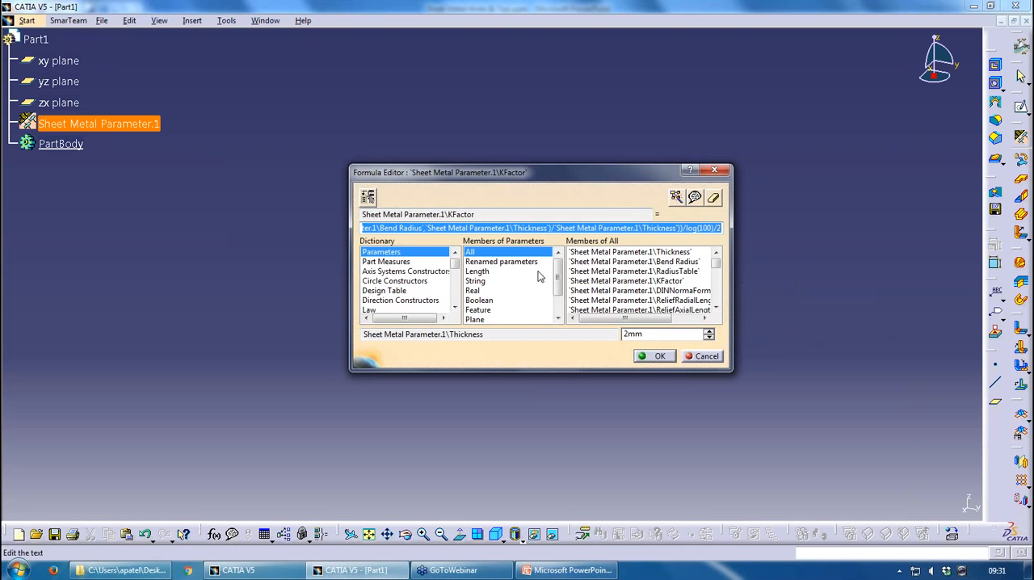
{"action": "left_click", "coordinate": [656, 355]}
{"action": "left_click", "coordinate": [653, 343]}
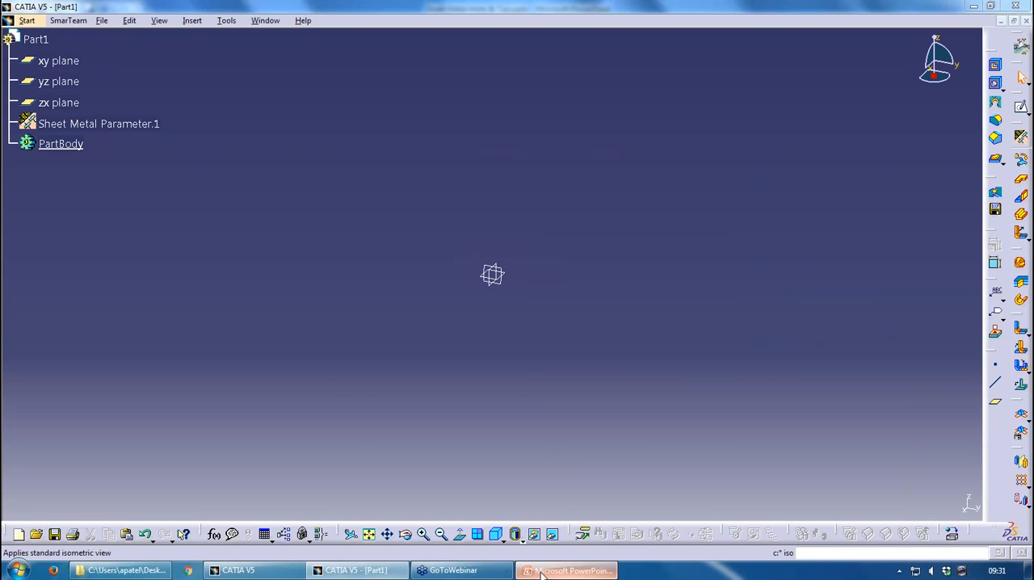
Switch to the PowerPoint presentation to view the View Modes slide, and end the slide show
{"action": "left_click", "coordinate": [568, 570]}
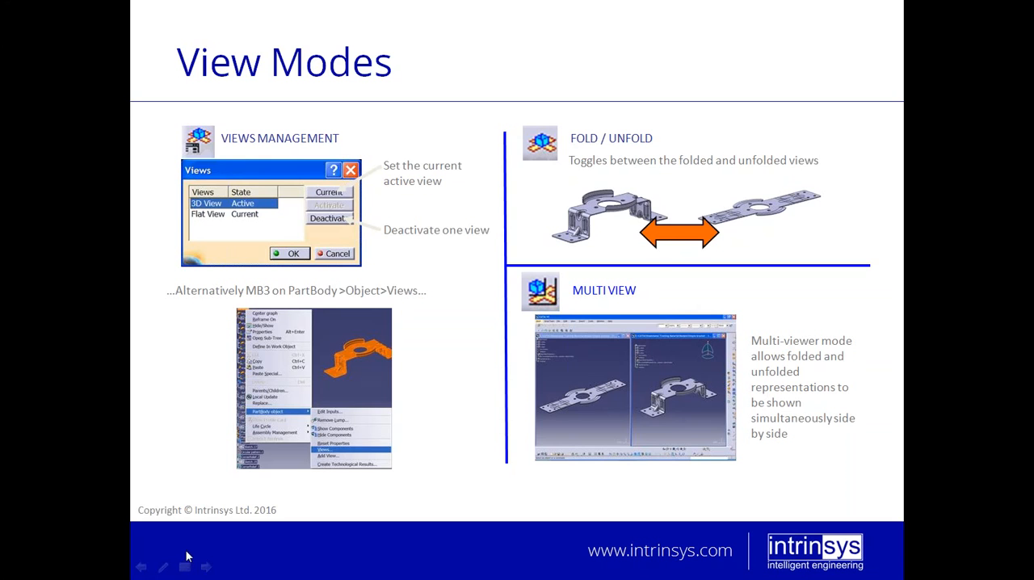
{"action": "key", "text": "Escape"}
Open Demo.CATPart from the Sheet Metal Webinar folder in CATIA
{"action": "left_click", "coordinate": [121, 570]}
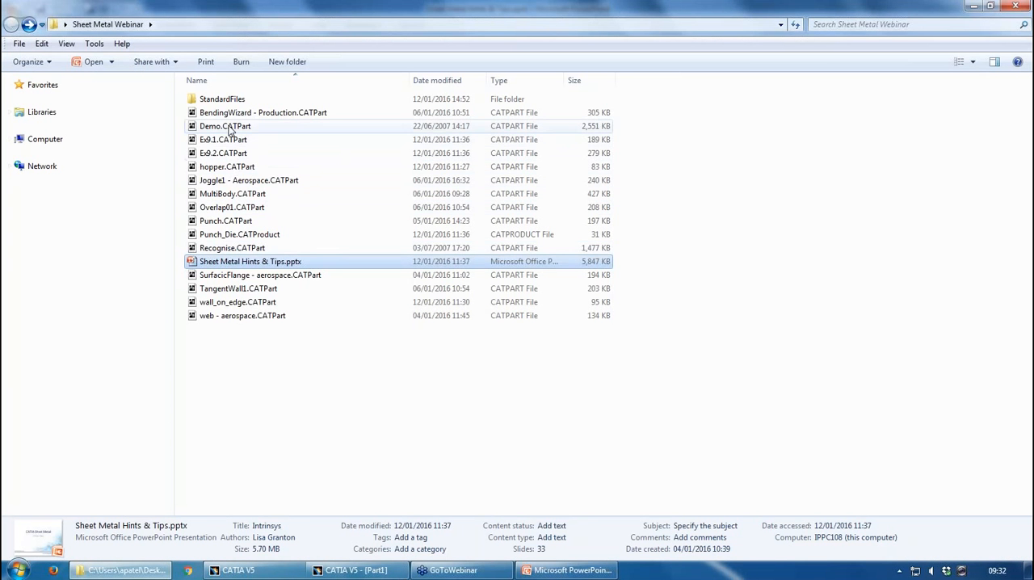
{"action": "left_click_drag", "start_coordinate": [239, 127], "coordinate": [389, 333]}
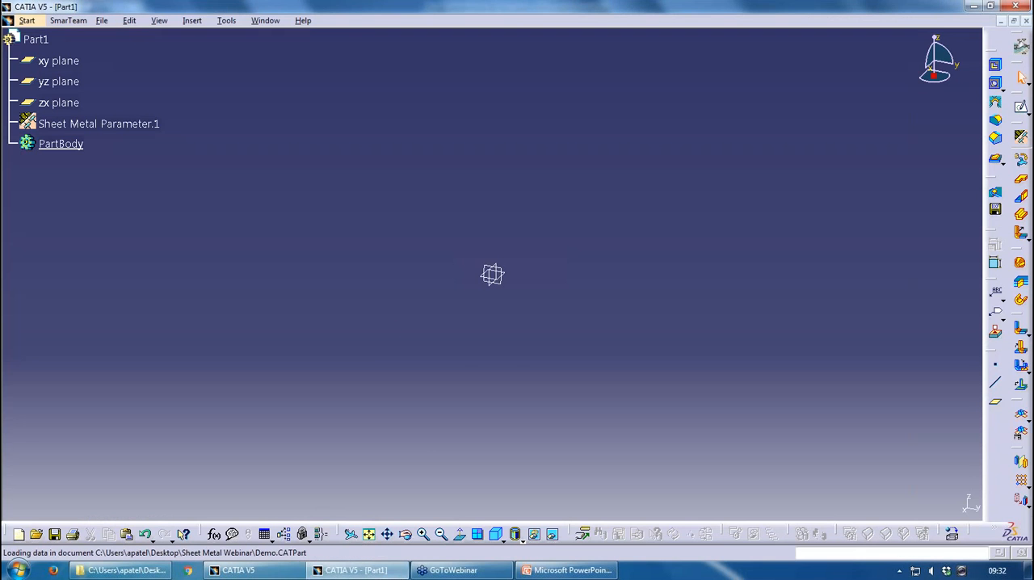
{"action": "middle_click_drag", "start_coordinate": [515, 361], "coordinate": [514, 335]}
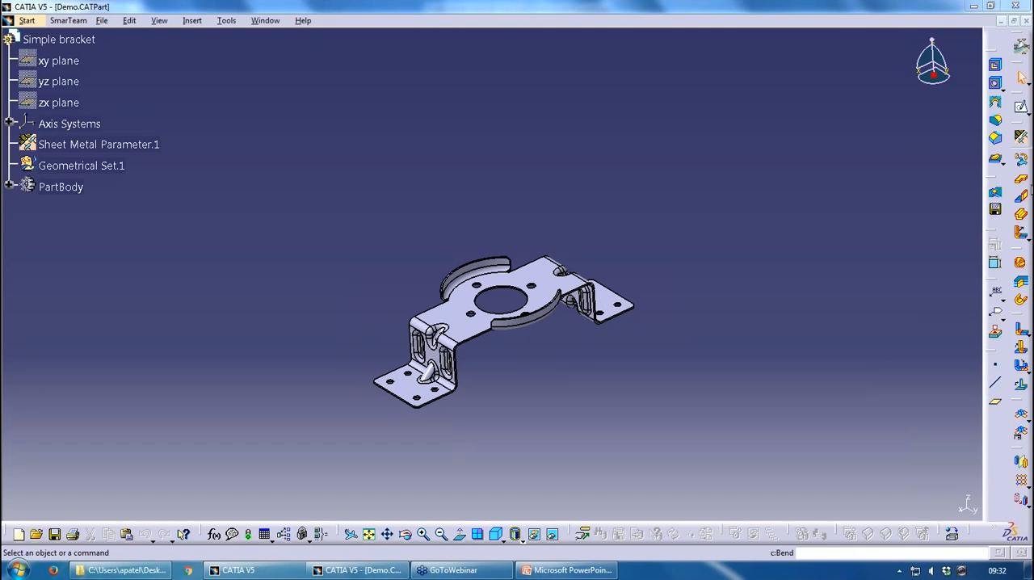
Check the states of the bracket's 3D and flat views through Views Management and through the PartBody's own Views command, changing nothing
{"action": "left_click", "coordinate": [1022, 436]}
{"action": "left_click", "coordinate": [958, 497]}
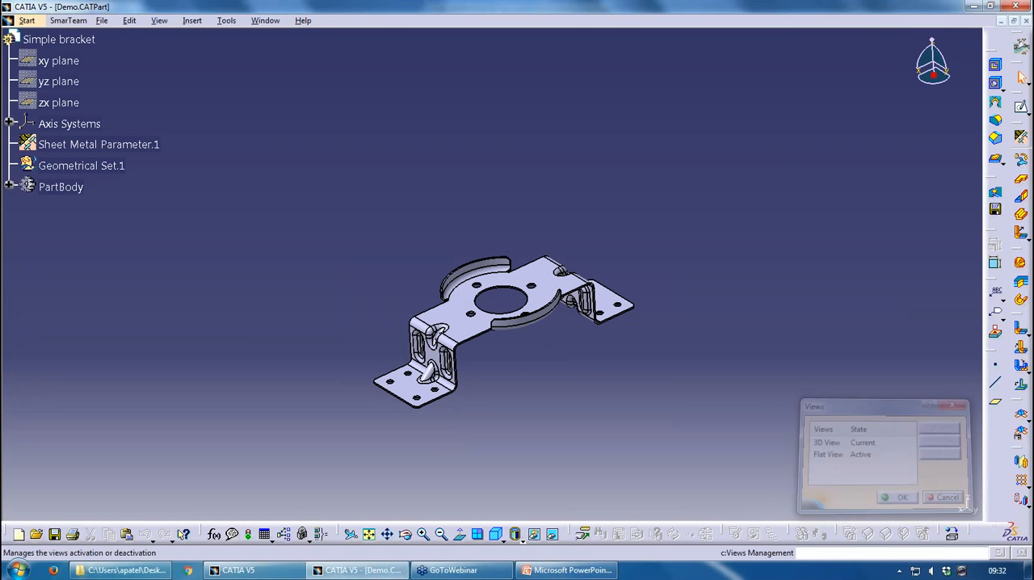
{"action": "left_click", "coordinate": [49, 186]}
{"action": "right_click", "coordinate": [48, 187]}
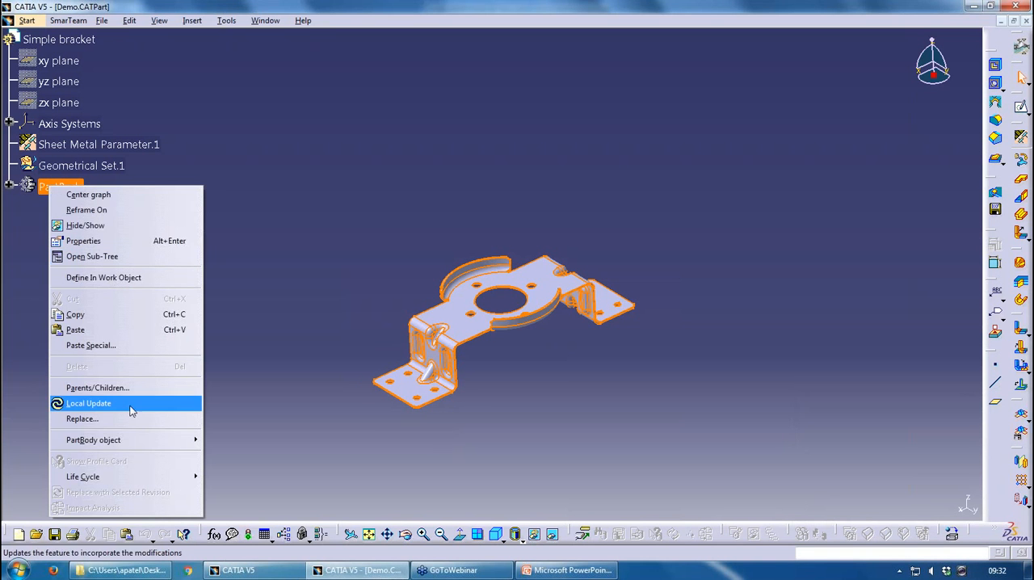
{"action": "mouse_move", "coordinate": [185, 441]}
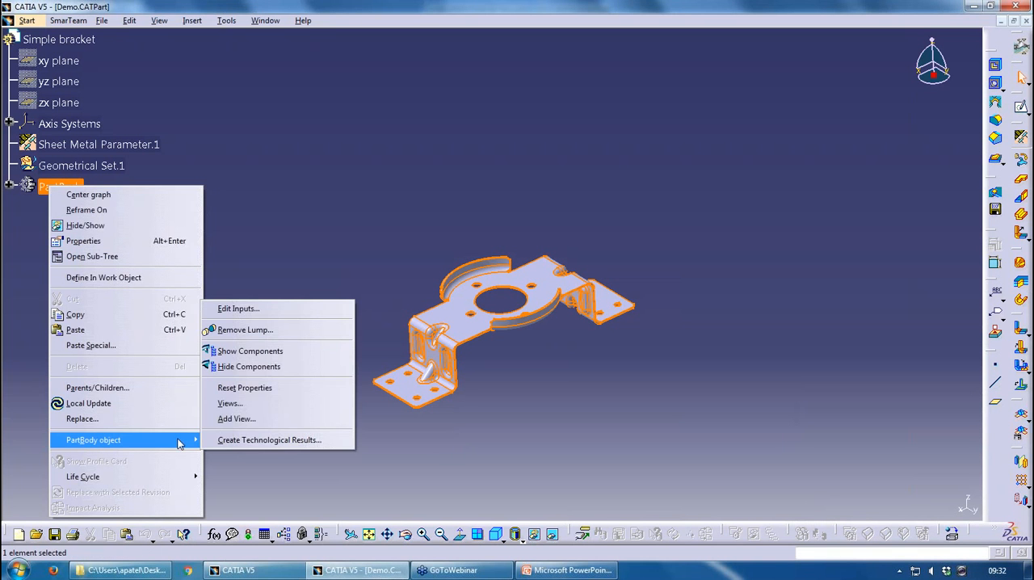
{"action": "left_click", "coordinate": [230, 403]}
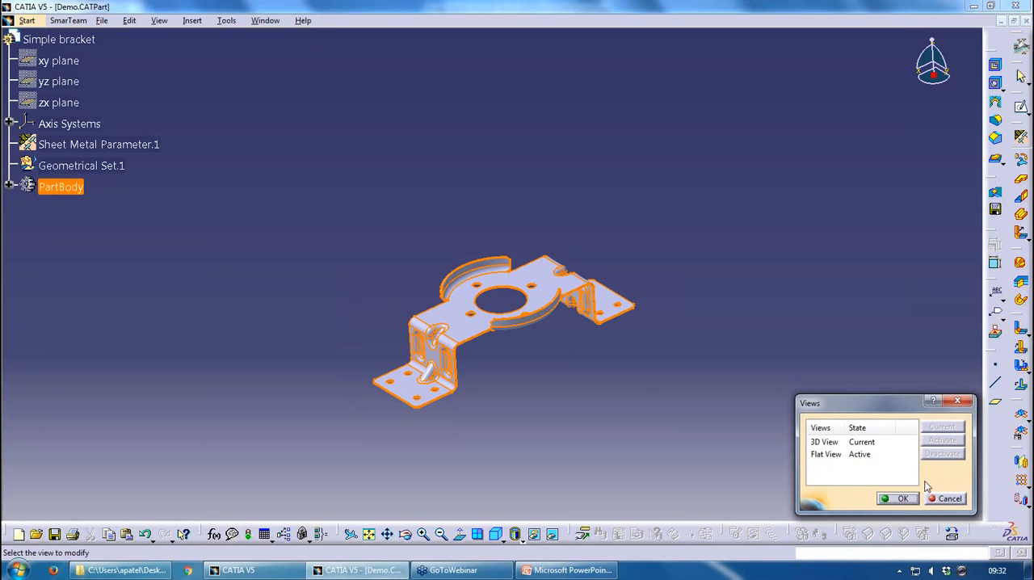
{"action": "left_click", "coordinate": [945, 499]}
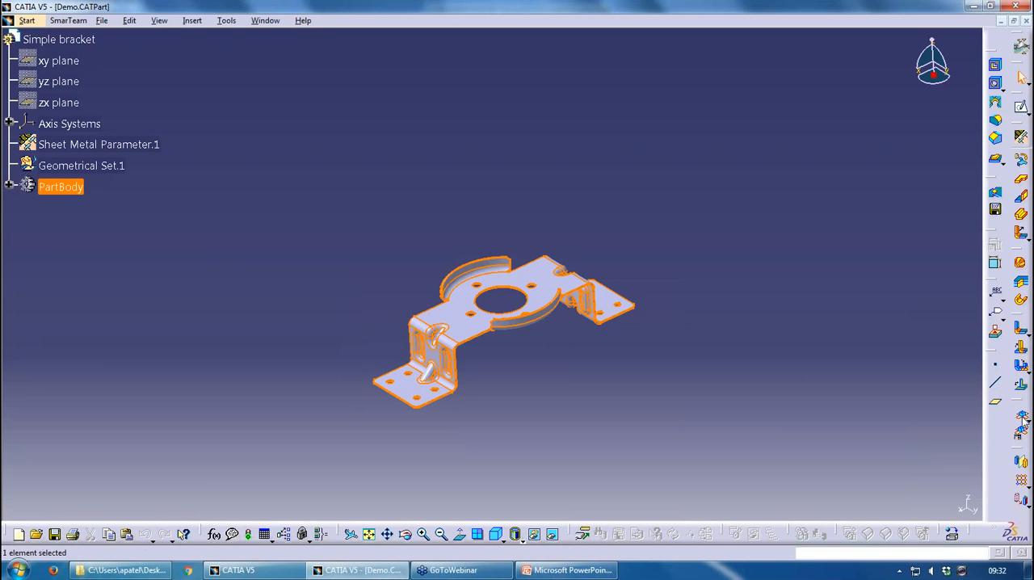
{"action": "left_click", "coordinate": [961, 398]}
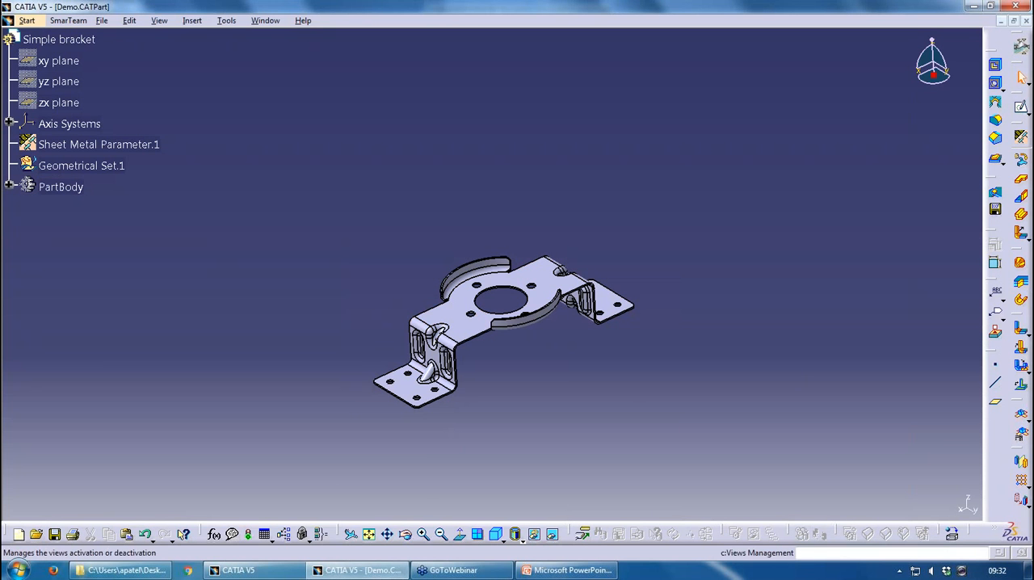
Toggle the bracket repeatedly between its unfolded flat view and folded 3D view, ending in the folded view
{"action": "left_click", "coordinate": [1021, 419]}
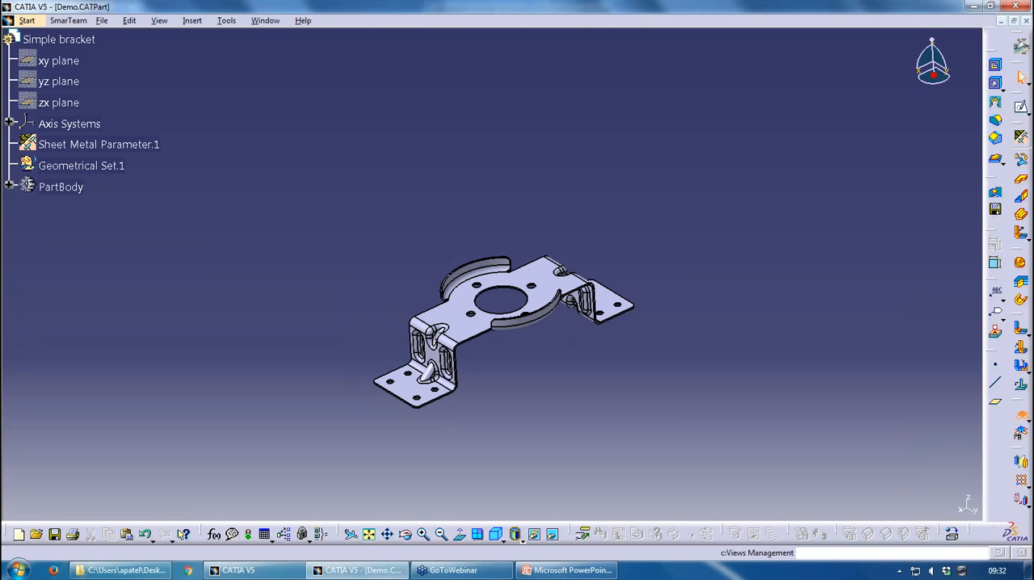
{"action": "left_click", "coordinate": [1021, 419]}
{"action": "left_click", "coordinate": [1021, 416]}
{"action": "left_click", "coordinate": [1021, 417]}
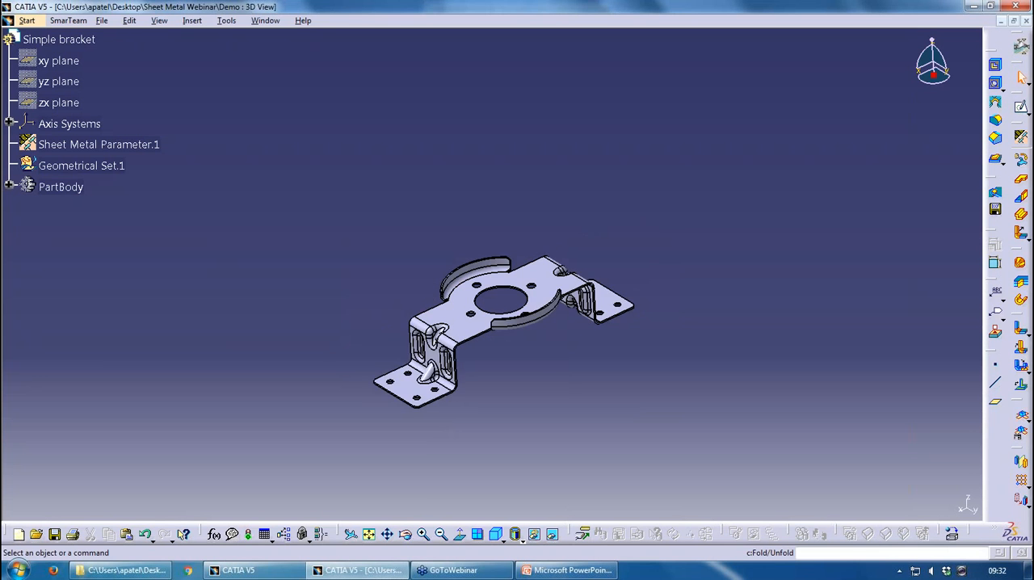
{"action": "left_click", "coordinate": [1021, 416]}
{"action": "left_click", "coordinate": [1021, 417]}
{"action": "left_click", "coordinate": [1021, 417]}
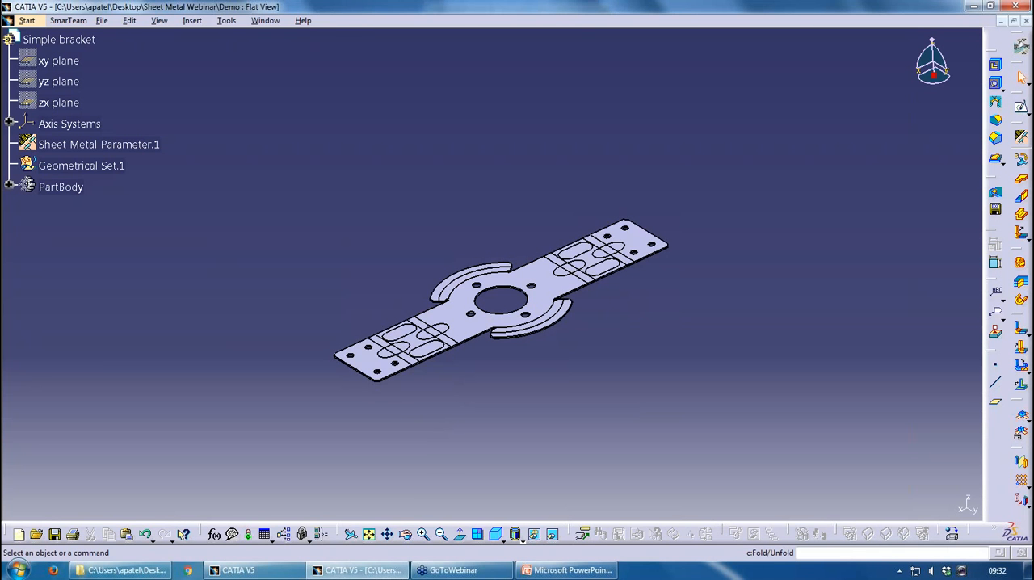
{"action": "left_click", "coordinate": [1021, 417]}
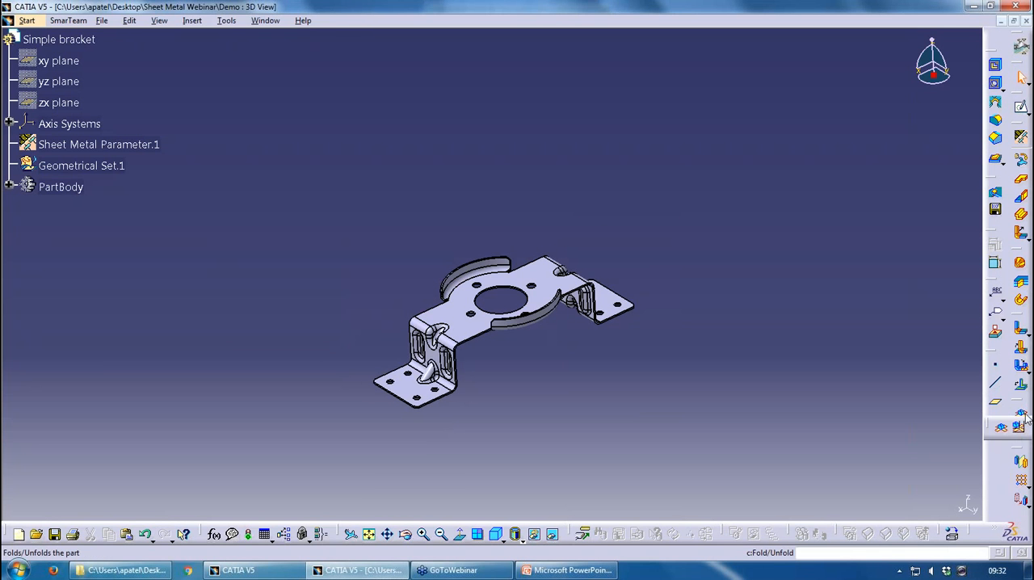
Deactivate the Flat View of the bracket in Views Management
{"action": "left_click", "coordinate": [1022, 435]}
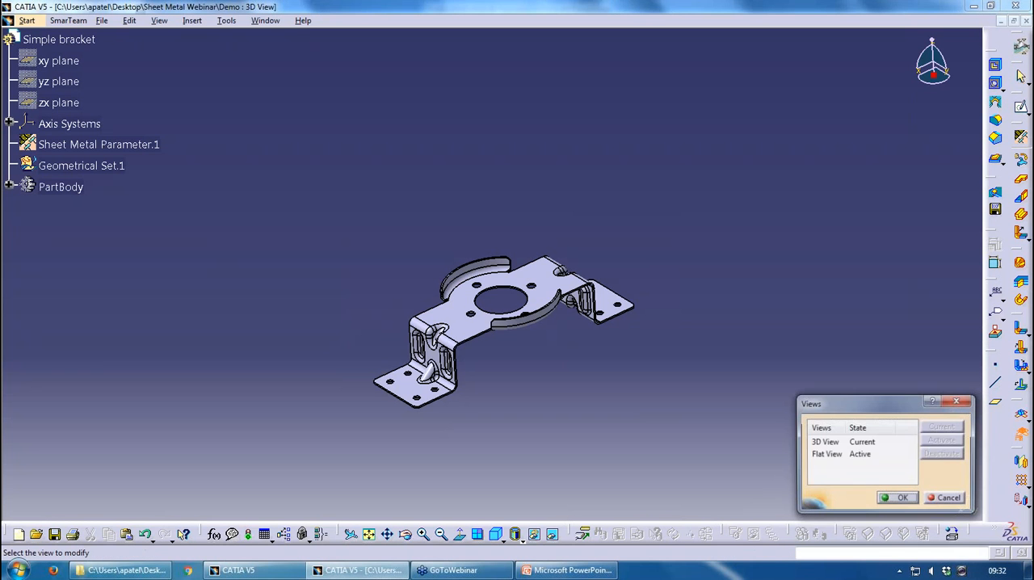
{"action": "left_click", "coordinate": [863, 454]}
{"action": "left_click", "coordinate": [941, 454]}
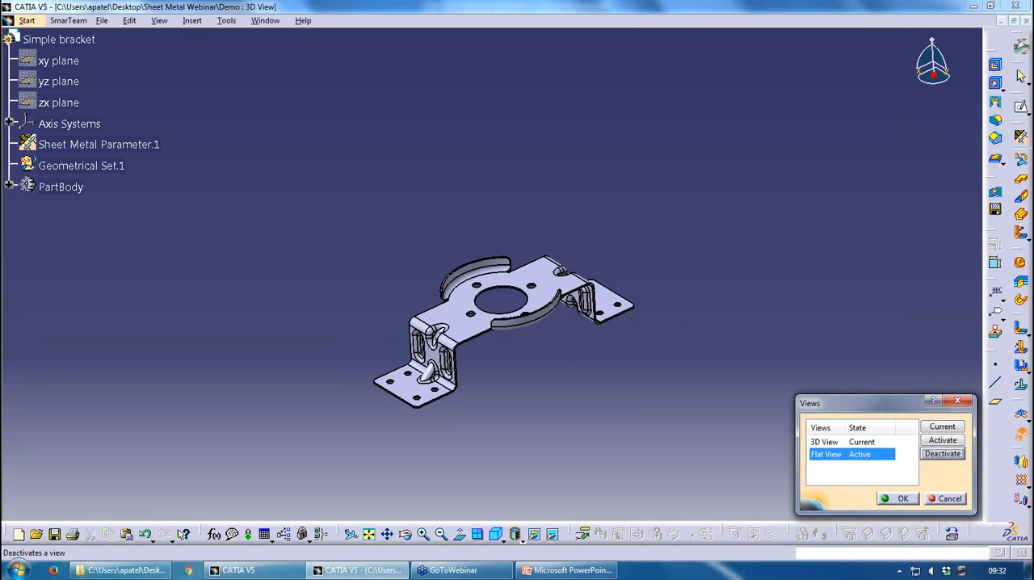
{"action": "left_click", "coordinate": [901, 499]}
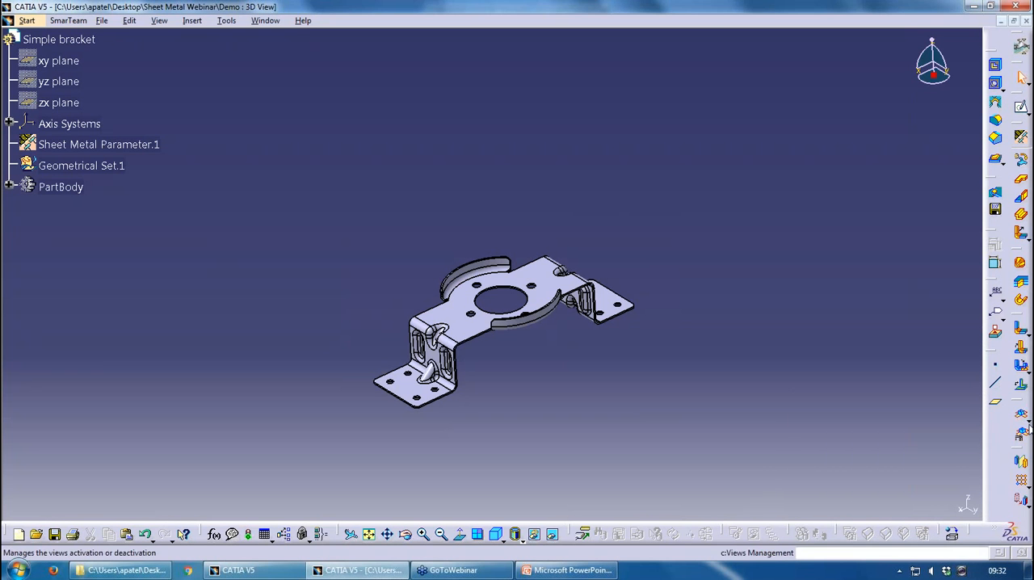
Try to unfold the bracket with its Flat View inactive, and reactivate the Flat View in Views Management
{"action": "left_click", "coordinate": [1019, 416]}
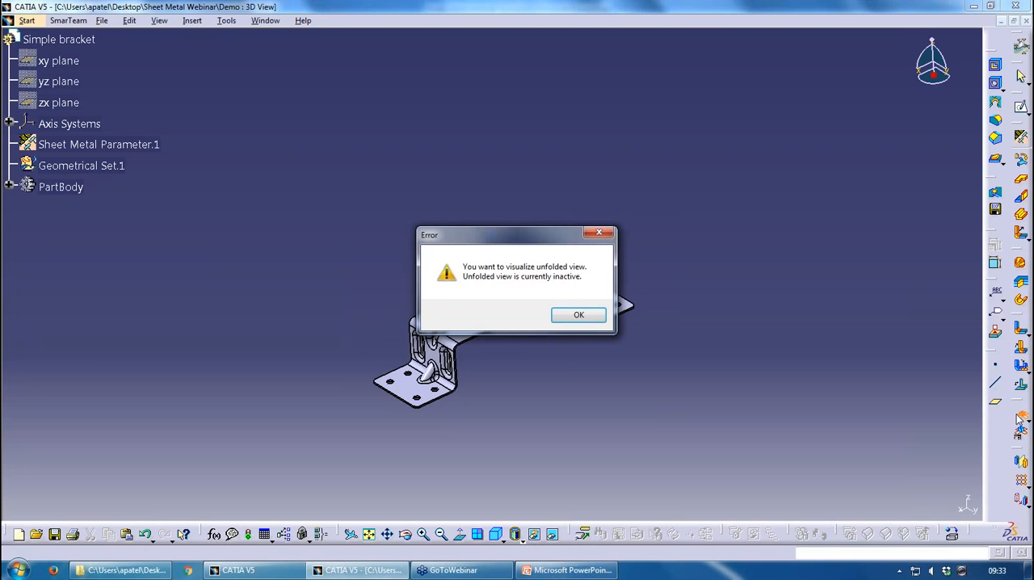
{"action": "left_click", "coordinate": [579, 315]}
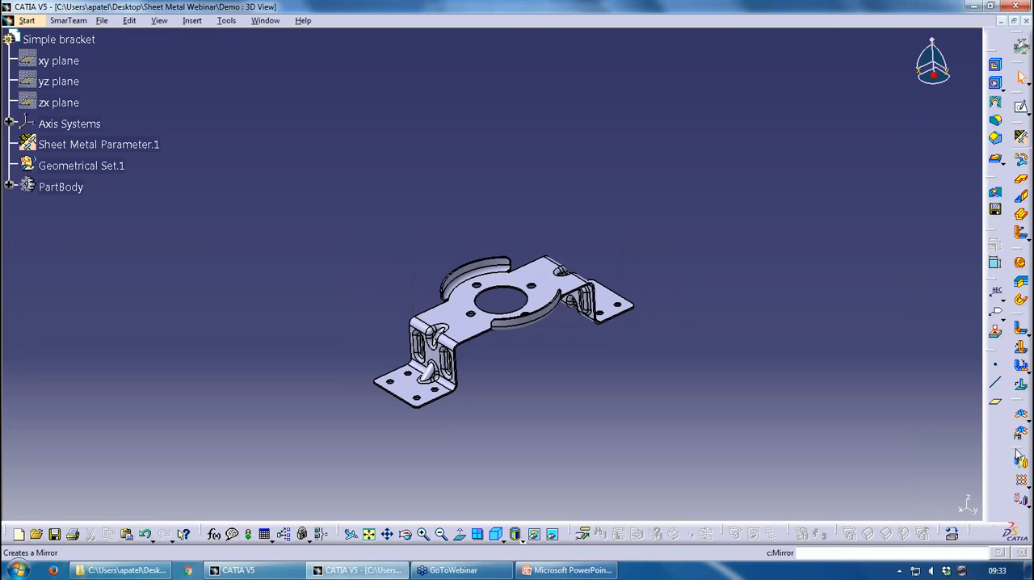
{"action": "left_click", "coordinate": [845, 454]}
{"action": "left_click", "coordinate": [941, 441]}
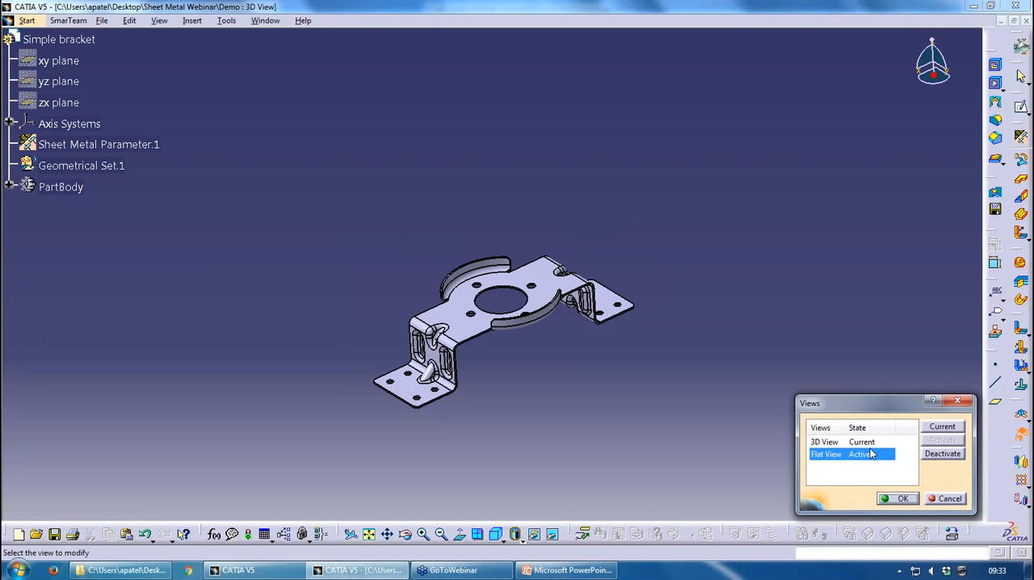
Make the Flat View and the 3D View current in alternation, ending with the 3D View current, and accept the view settings
{"action": "left_click", "coordinate": [942, 426]}
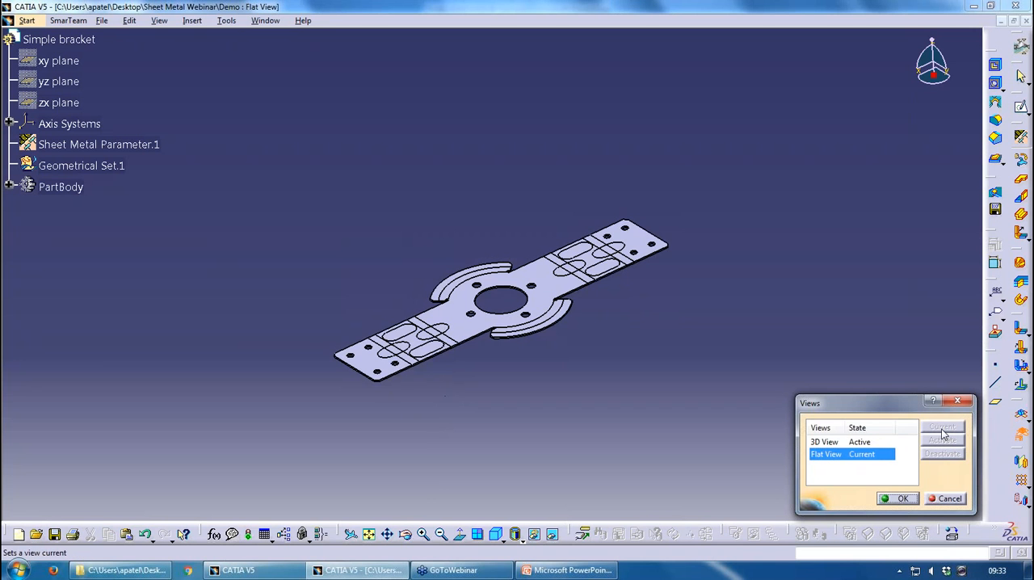
{"action": "left_click", "coordinate": [856, 441]}
{"action": "left_click", "coordinate": [942, 427]}
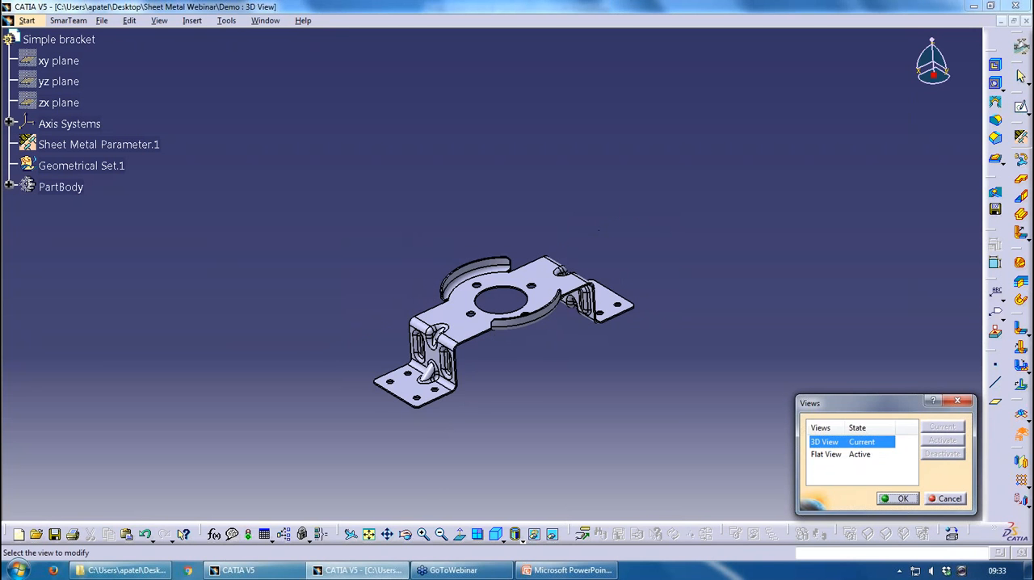
{"action": "left_click", "coordinate": [885, 454]}
{"action": "left_click", "coordinate": [940, 427]}
{"action": "left_click", "coordinate": [858, 442]}
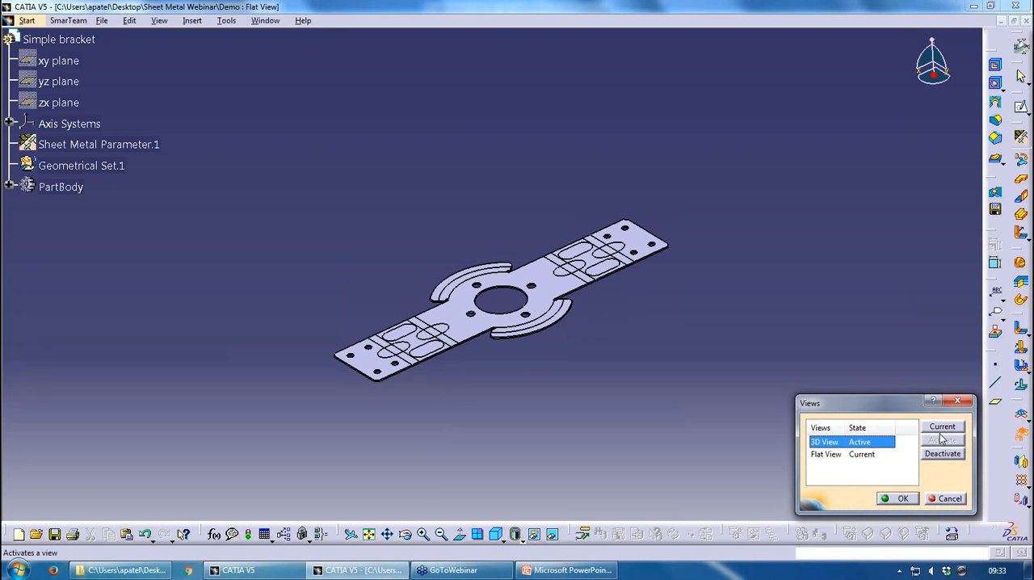
{"action": "left_click", "coordinate": [942, 427]}
{"action": "left_click", "coordinate": [897, 498]}
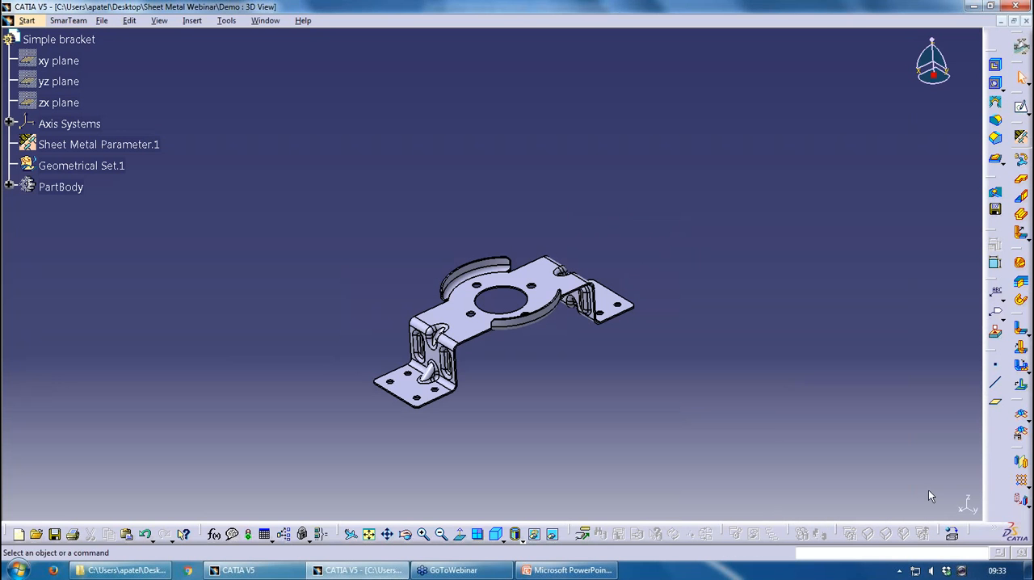
Show the bracket's flat view in a separate window using Multi Viewer, and close the empty Part1 document
{"action": "left_click", "coordinate": [1023, 418]}
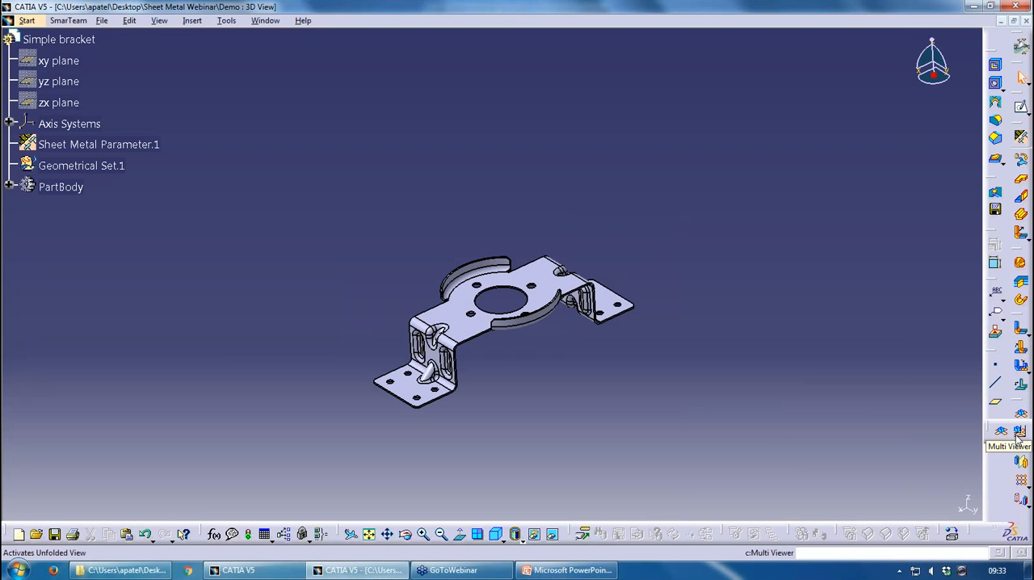
{"action": "left_click", "coordinate": [1017, 434]}
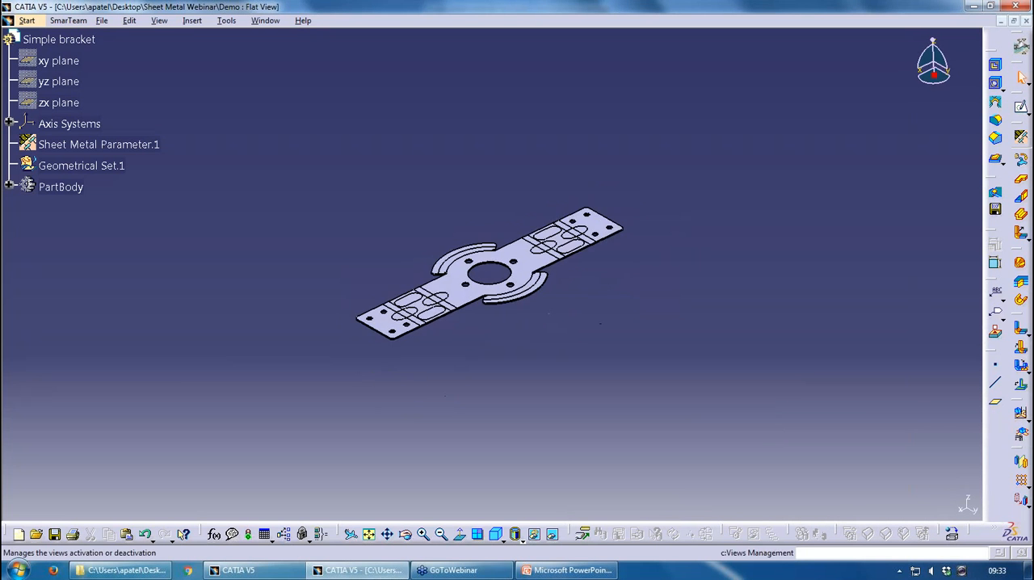
{"action": "left_click", "coordinate": [265, 20]}
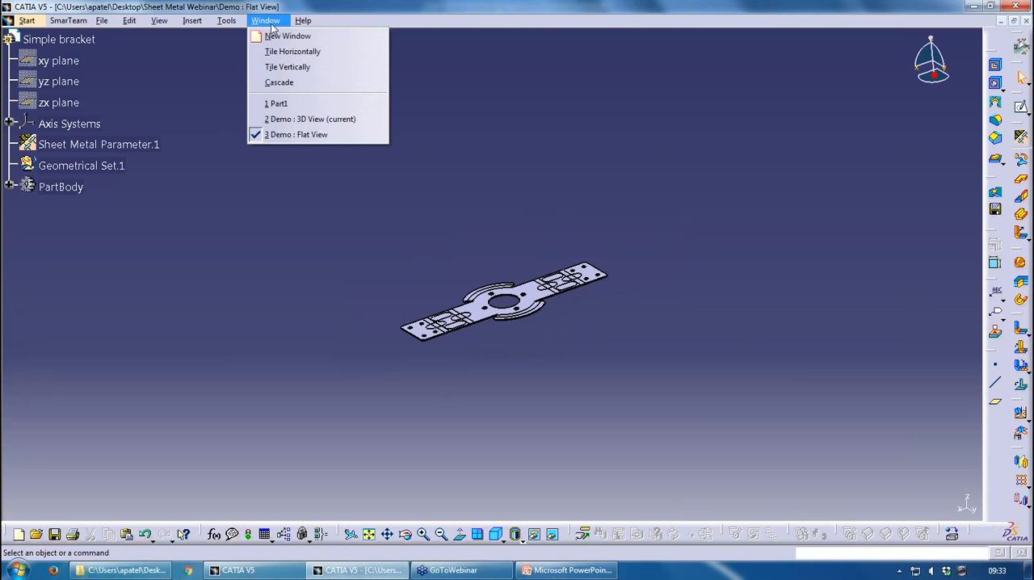
{"action": "left_click", "coordinate": [275, 102]}
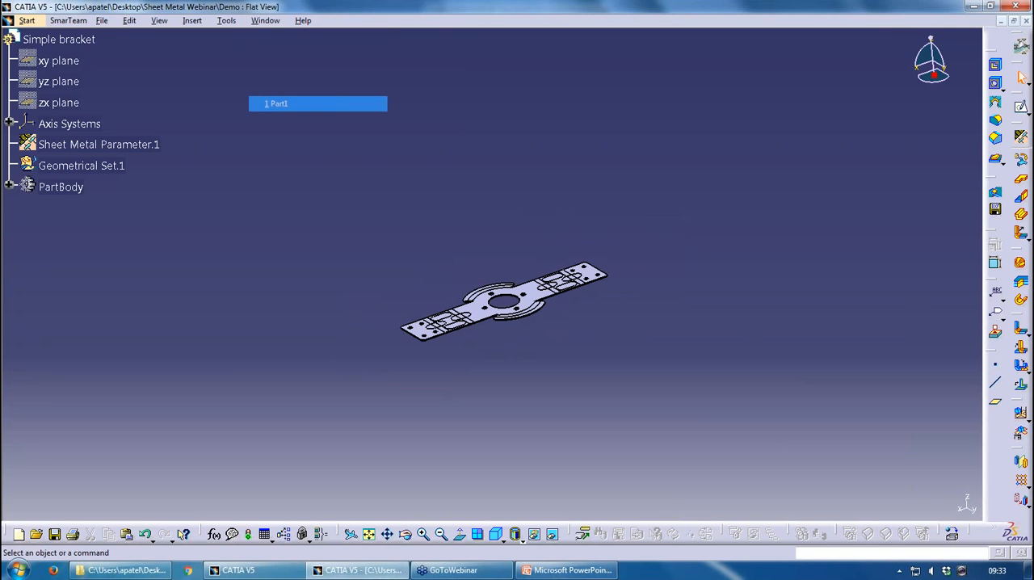
{"action": "left_click", "coordinate": [1026, 20]}
{"action": "left_click", "coordinate": [541, 314]}
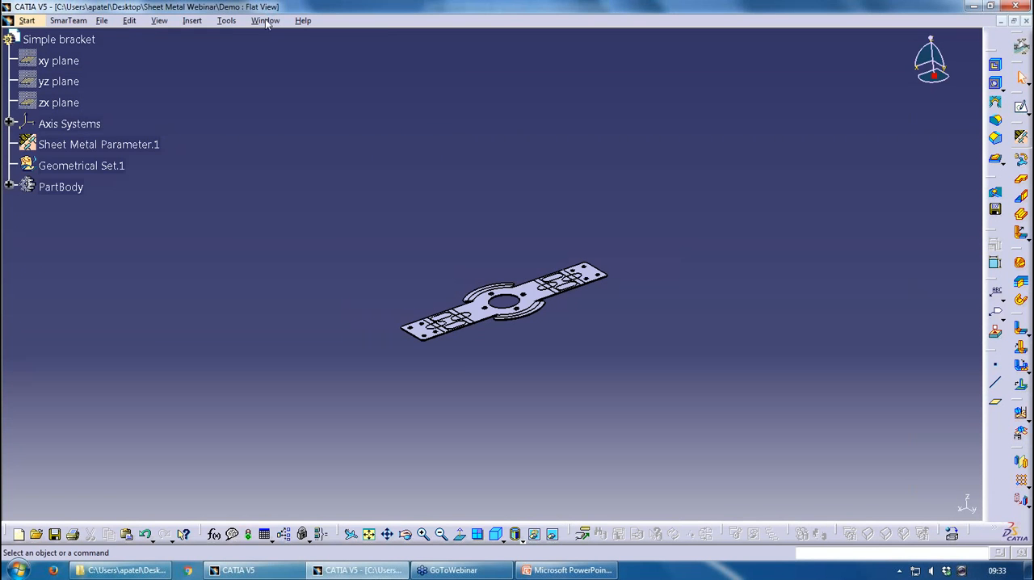
Bring up the Demo 3D View window and return to the Demo Flat View window
{"action": "left_click", "coordinate": [265, 21]}
{"action": "left_click", "coordinate": [279, 103]}
{"action": "left_click", "coordinate": [265, 20]}
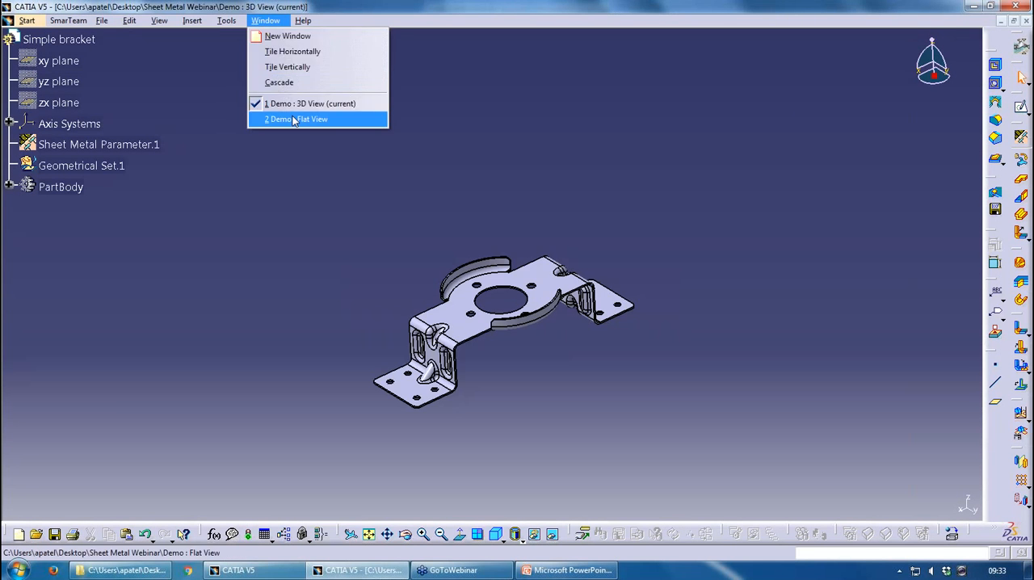
{"action": "left_click", "coordinate": [295, 119]}
Tile the flat and 3D view windows horizontally, and rearrange them side by side with vertical tiling
{"action": "left_click", "coordinate": [265, 20]}
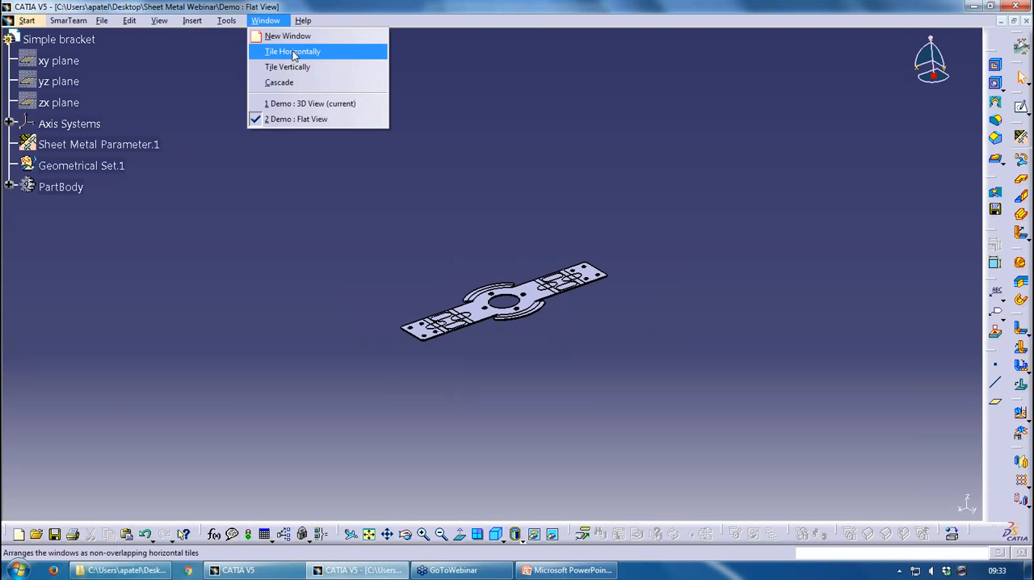
{"action": "left_click", "coordinate": [292, 52]}
{"action": "left_click", "coordinate": [254, 21]}
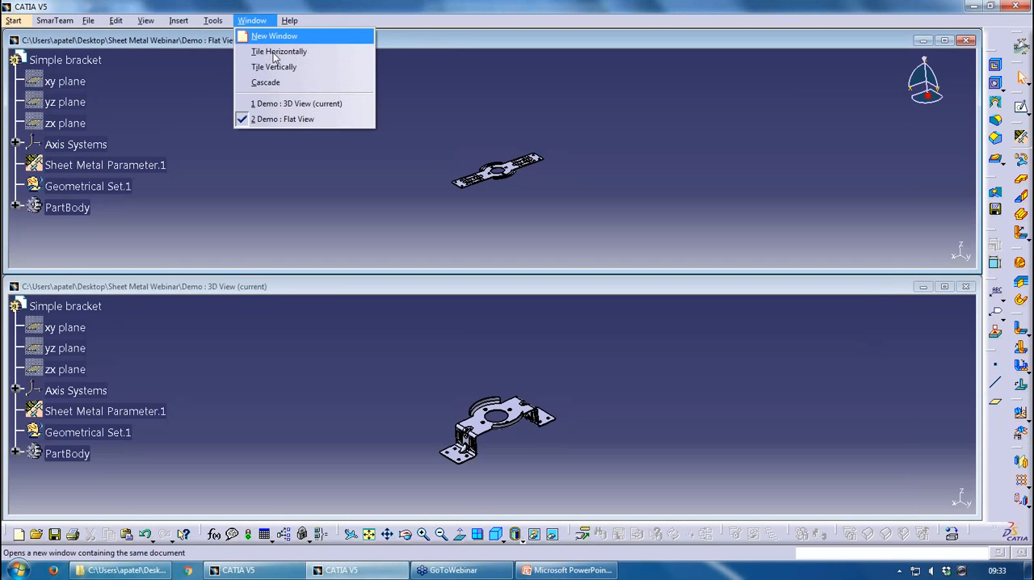
{"action": "left_click", "coordinate": [296, 67]}
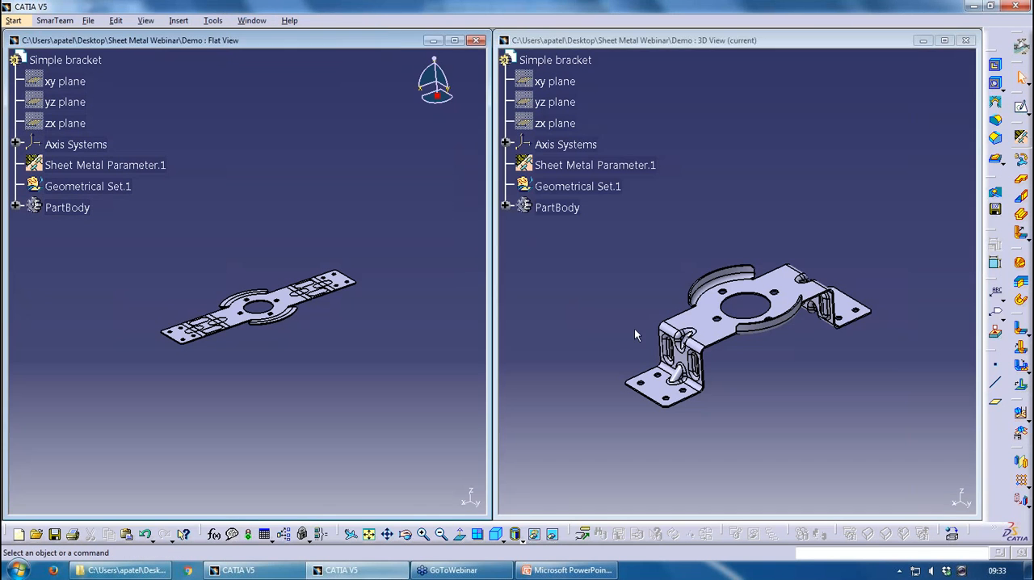
Switch focus between the side-by-side Flat View and 3D View windows, ending on the Flat View window
{"action": "left_click", "coordinate": [390, 194]}
{"action": "left_click", "coordinate": [677, 249]}
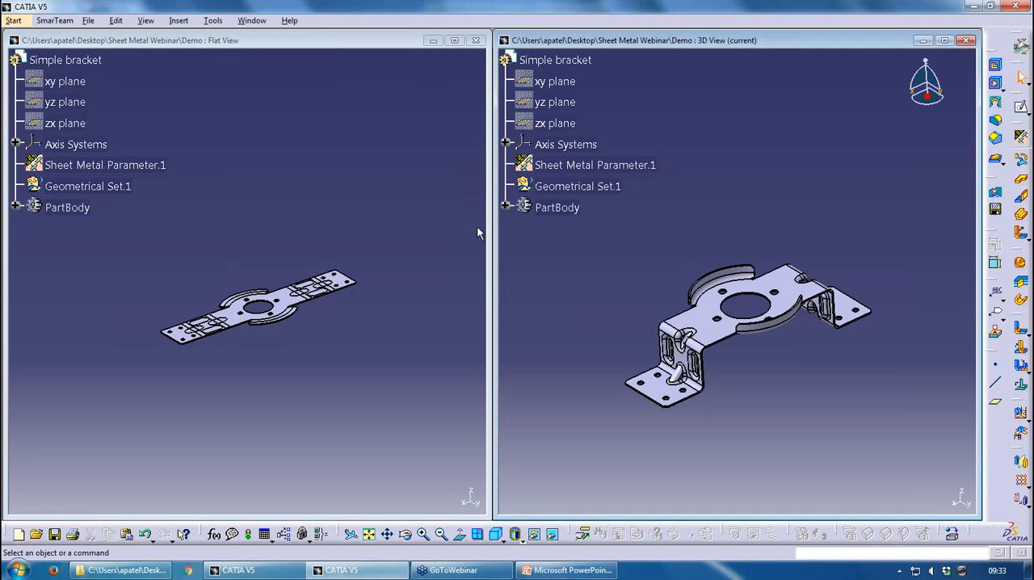
{"action": "left_click", "coordinate": [330, 209]}
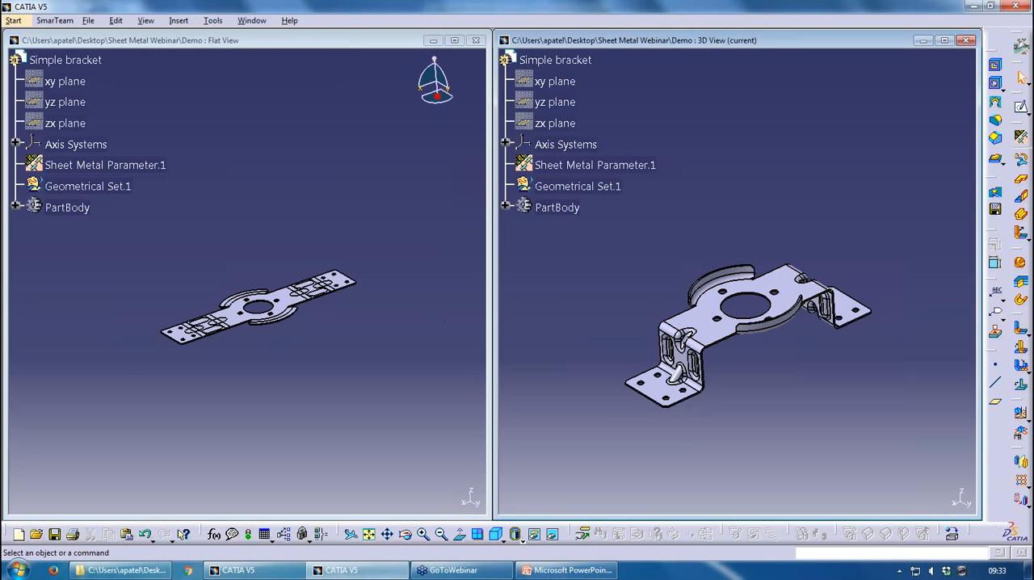
{"action": "left_click", "coordinate": [420, 231]}
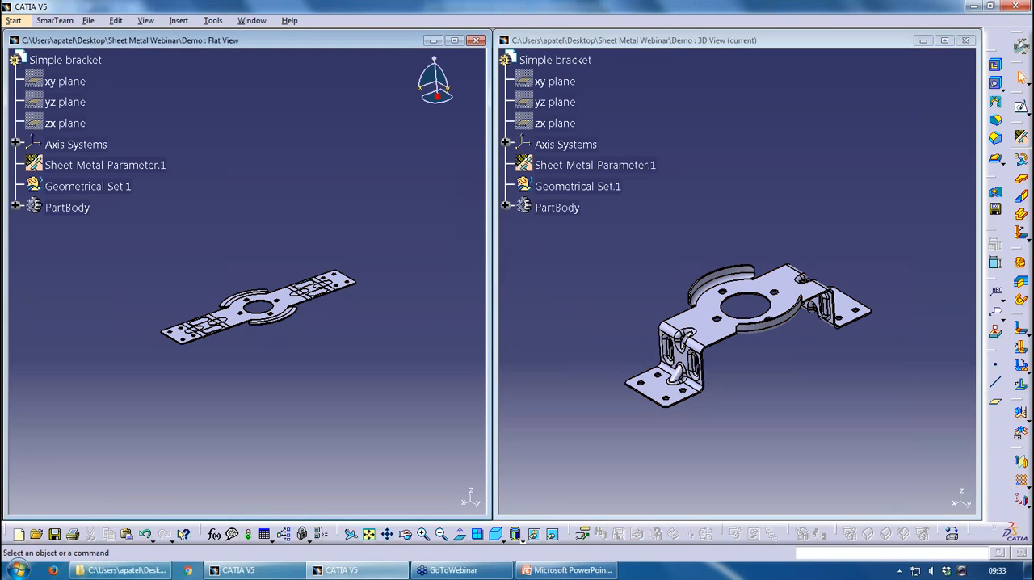
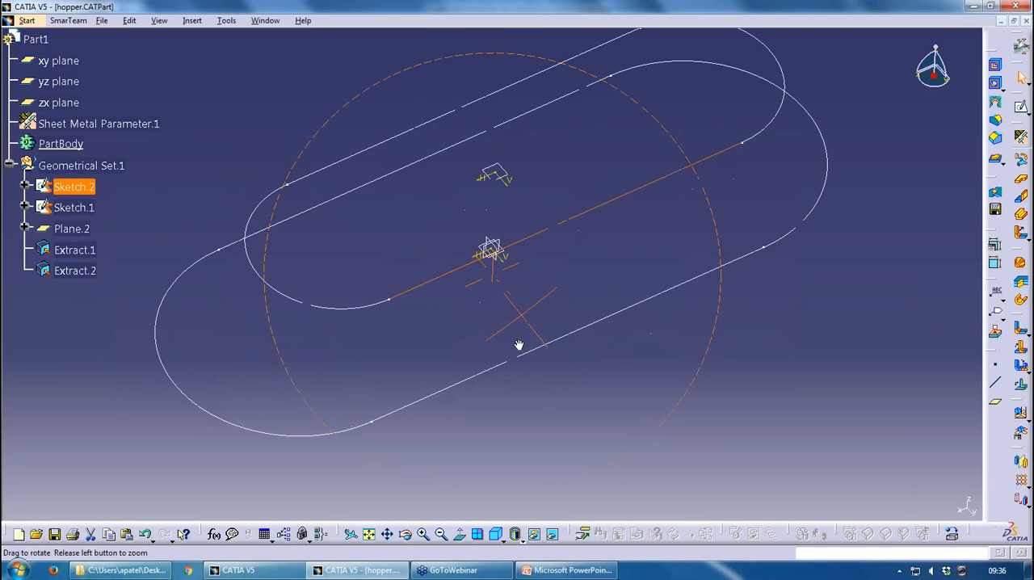
Measure the distance between the Sketch.1 and Sketch.2 arcs at one end of the profiles with Measure Between
{"action": "scroll", "coordinate": [488, 327], "scroll_direction": "up", "scroll_amount": 1}
{"action": "middle_click_drag", "start_coordinate": [515, 256], "coordinate": [534, 379]}
{"action": "mouse_move", "coordinate": [586, 227]}
{"action": "middle_mouse_down"}
{"action": "mouse_move", "coordinate": [589, 236]}
{"action": "mouse_move", "coordinate": [495, 307]}
{"action": "middle_mouse_up"}
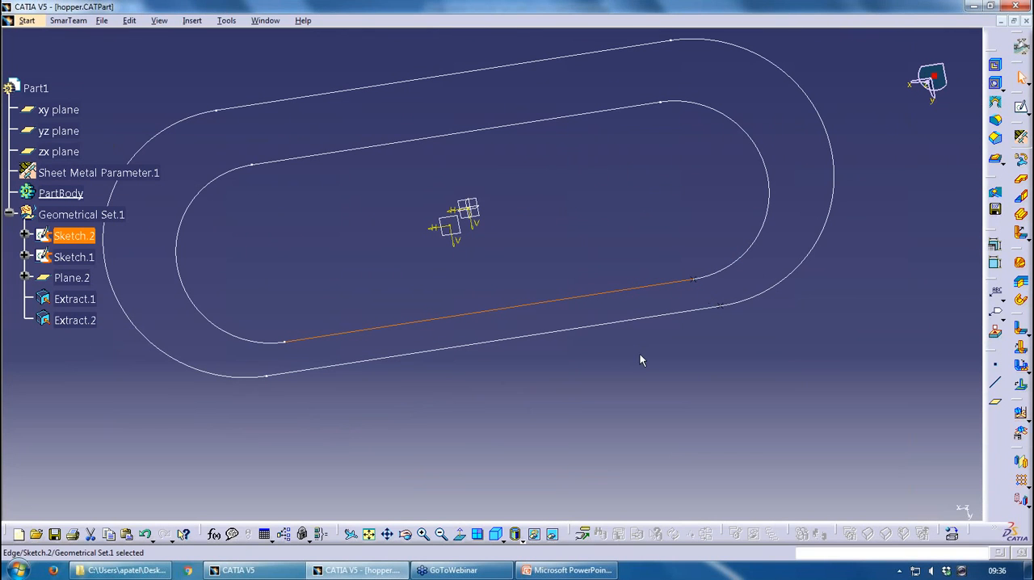
{"action": "left_click_drag", "start_coordinate": [429, 507], "coordinate": [428, 513]}
{"action": "left_click", "coordinate": [434, 514]}
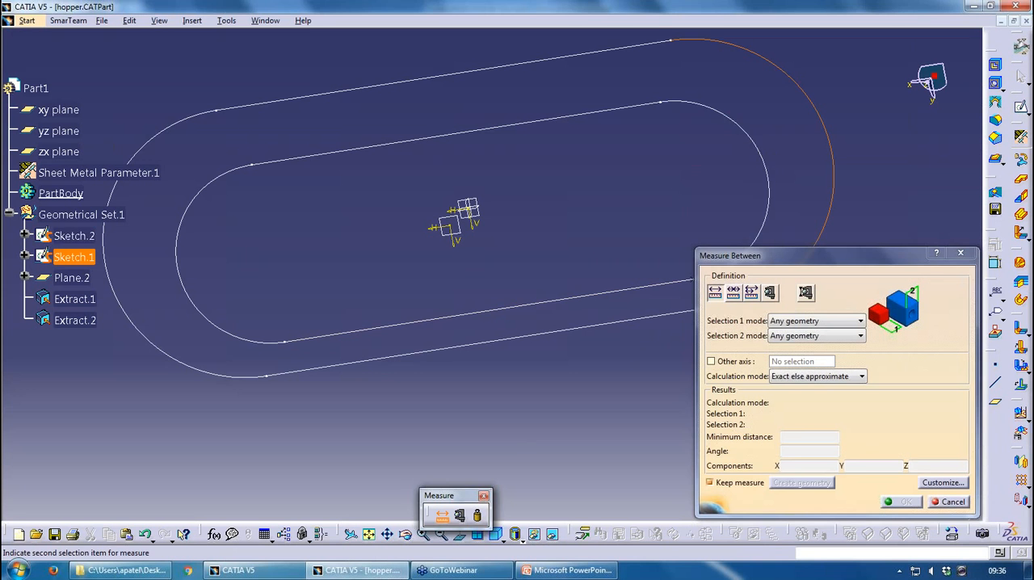
{"action": "left_click", "coordinate": [766, 153]}
{"action": "mouse_move", "coordinate": [464, 214]}
{"action": "middle_mouse_down"}
{"action": "mouse_move", "coordinate": [450, 185]}
{"action": "mouse_move", "coordinate": [483, 73]}
{"action": "middle_mouse_up"}
{"action": "middle_click_drag", "start_coordinate": [454, 279], "coordinate": [381, 168]}
{"action": "scroll", "coordinate": [381, 167], "scroll_direction": "up", "scroll_amount": 1}
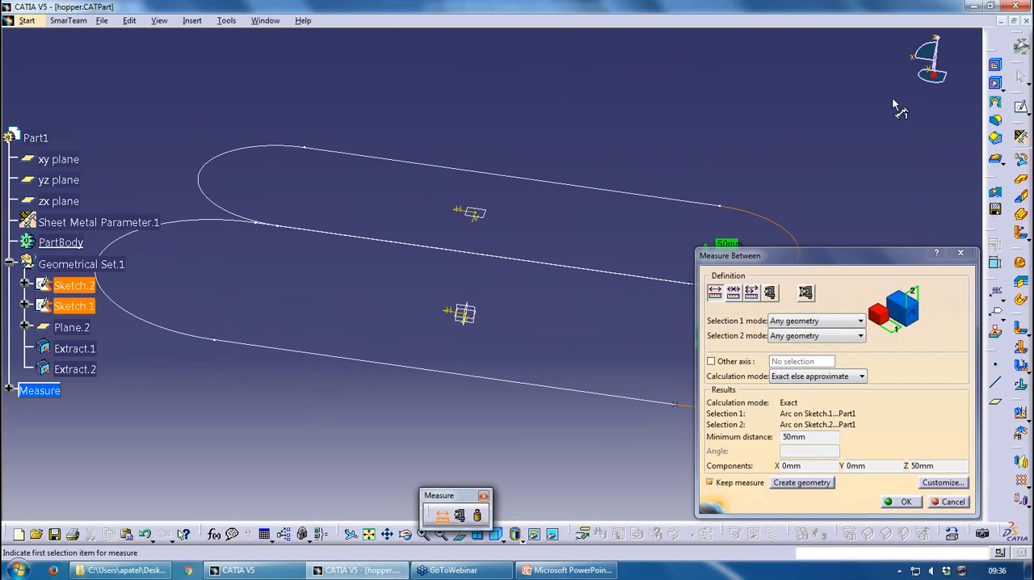
Measure the distance between the Sketch.2 and Sketch.1 arcs at the opposite end, and discard the measurements
{"action": "middle_click_drag", "start_coordinate": [650, 358], "coordinate": [733, 235]}
{"action": "left_click", "coordinate": [395, 144]}
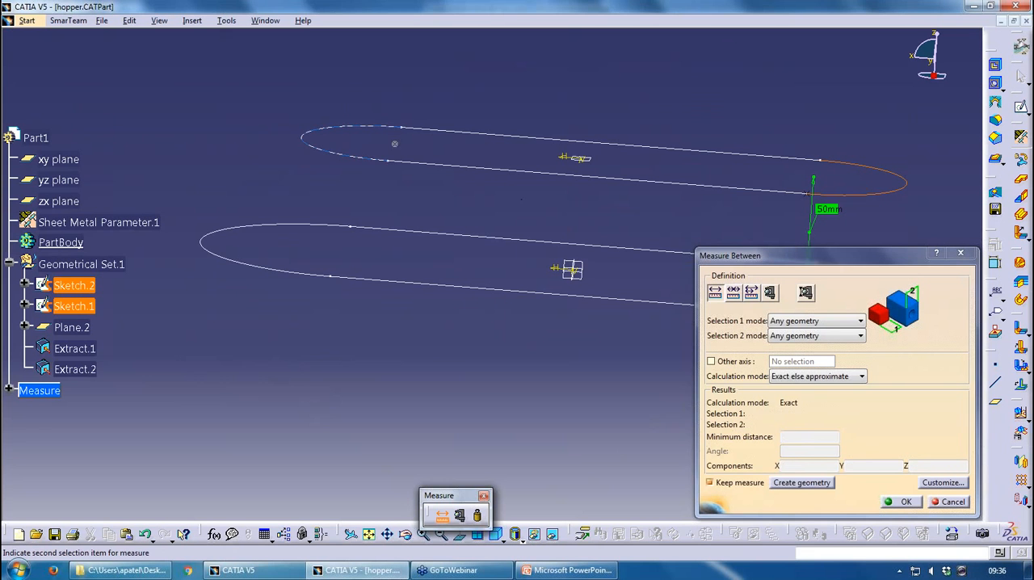
{"action": "left_click", "coordinate": [340, 249]}
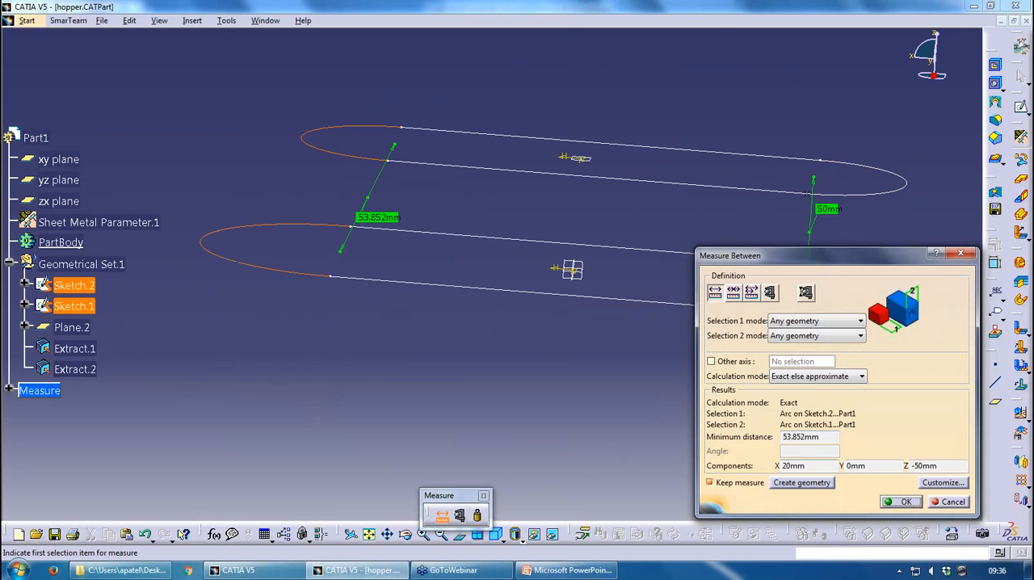
{"action": "double_click", "coordinate": [803, 466]}
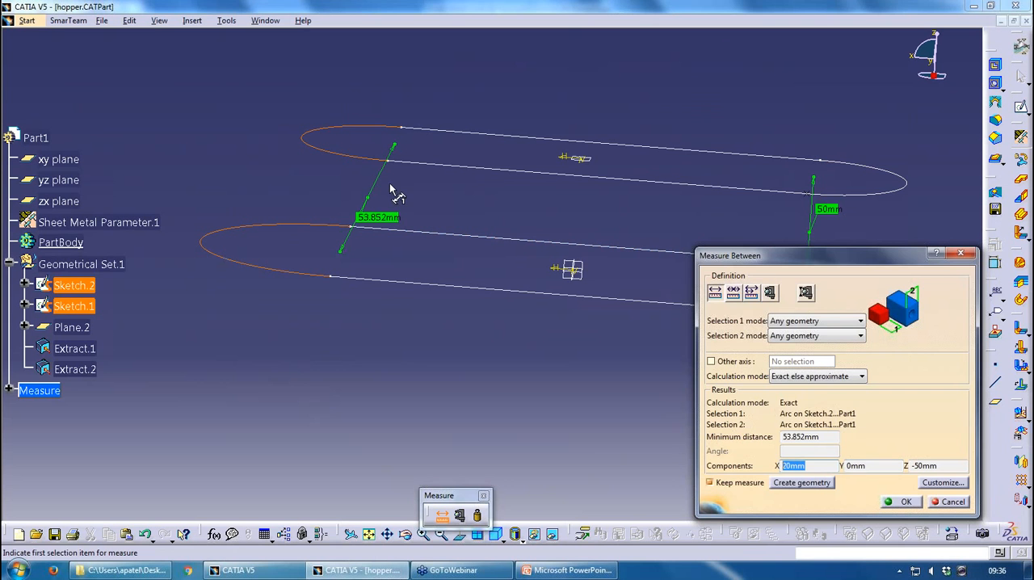
{"action": "left_click", "coordinate": [950, 501]}
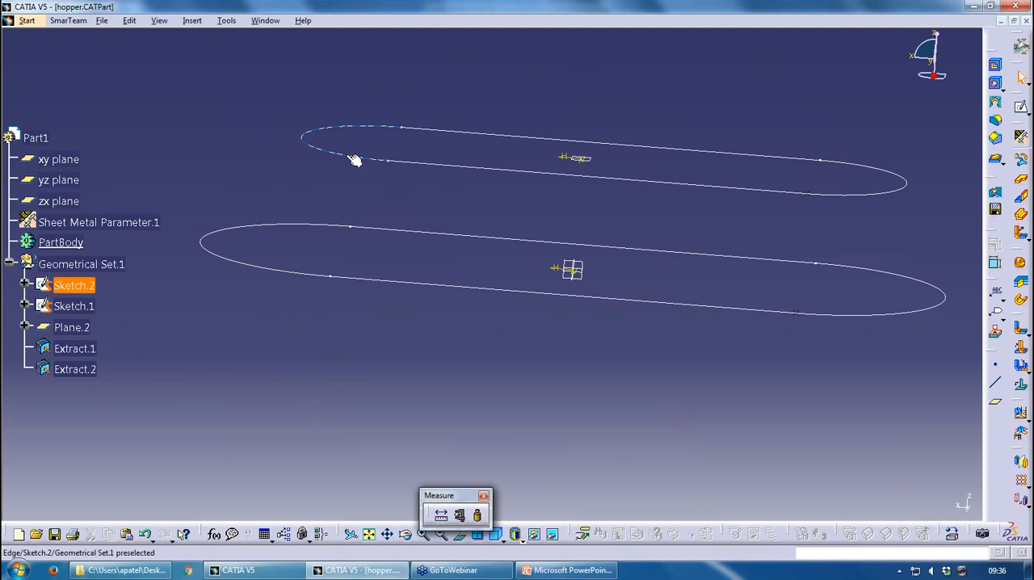
Examine Plane.2, the two slot-shaped profiles and the extracted points on them from several angles
{"action": "middle_click_drag", "start_coordinate": [154, 338], "coordinate": [379, 348]}
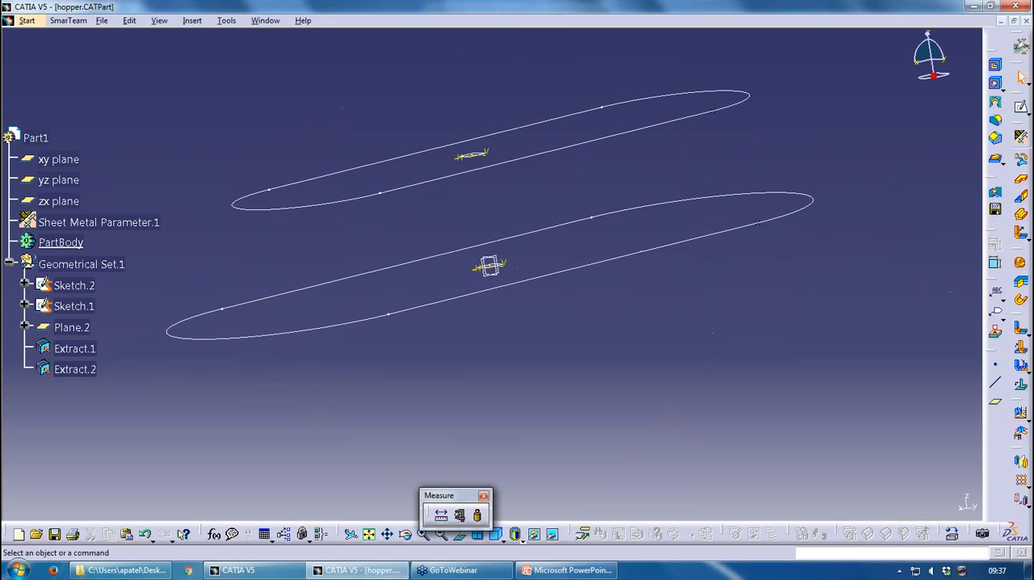
{"action": "right_click", "coordinate": [488, 157]}
{"action": "key", "text": "Escape"}
{"action": "middle_click_drag", "start_coordinate": [512, 268], "coordinate": [501, 242]}
{"action": "left_click", "coordinate": [74, 369]}
{"action": "left_click", "coordinate": [707, 88]}
{"action": "left_click", "coordinate": [753, 207]}
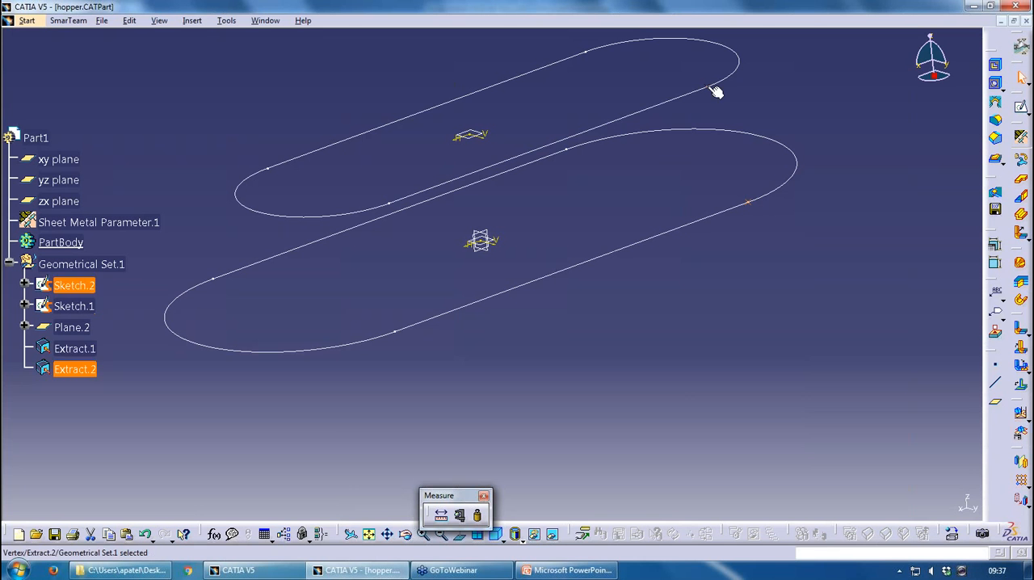
{"action": "middle_click_drag", "start_coordinate": [685, 132], "coordinate": [712, 173]}
{"action": "left_click", "coordinate": [712, 174]}
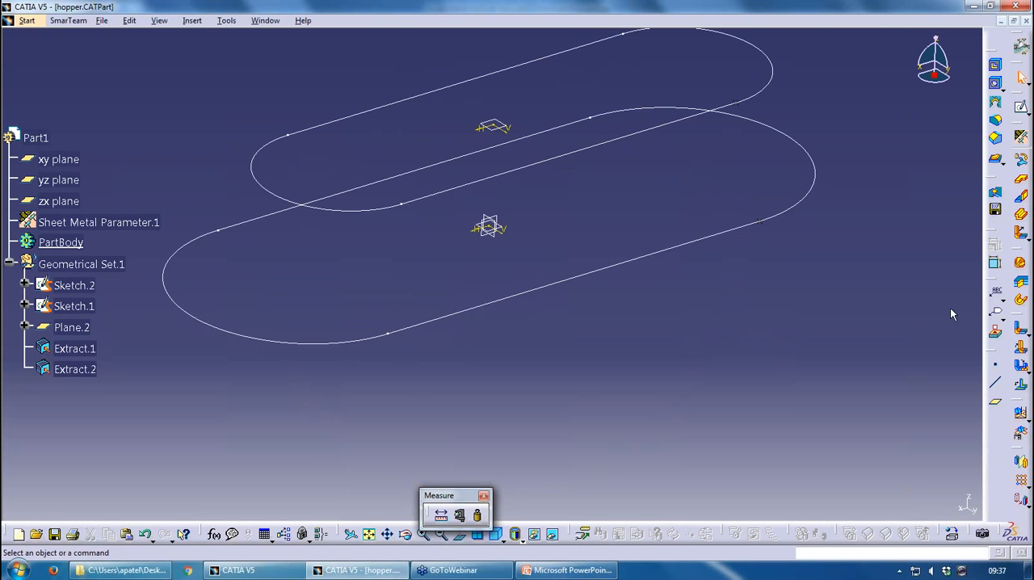
Try to create a canonic hopper with Sketch.1 as the first profile and Sketch.2 as the second
{"action": "left_click", "coordinate": [1021, 264]}
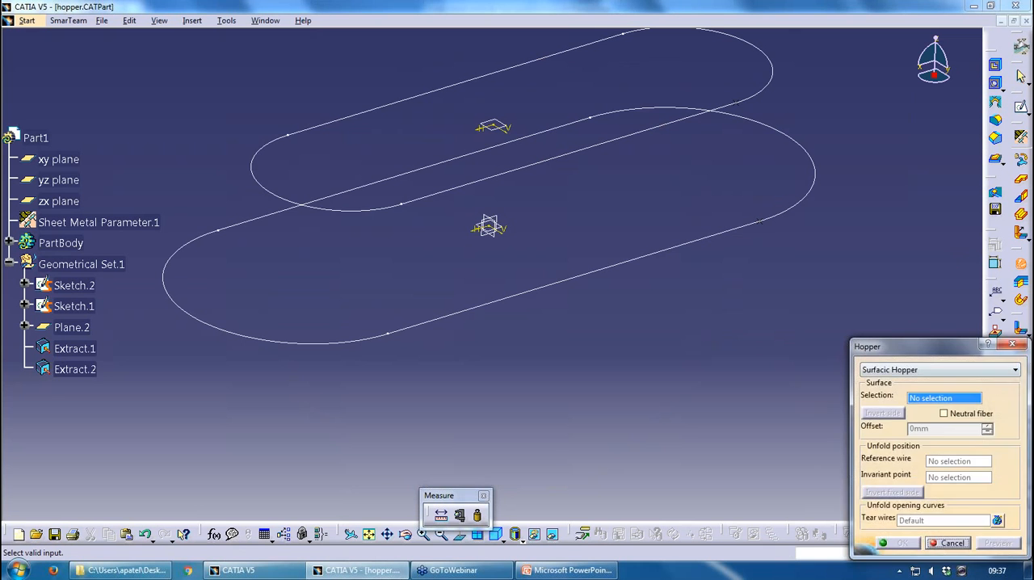
{"action": "left_click", "coordinate": [894, 307]}
{"action": "left_click", "coordinate": [856, 320]}
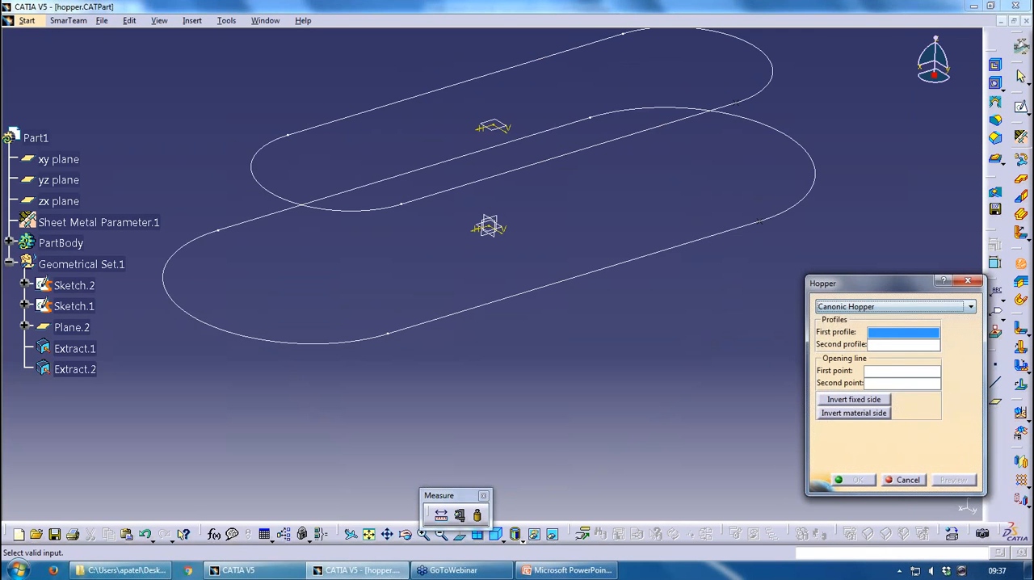
{"action": "left_click", "coordinate": [600, 260]}
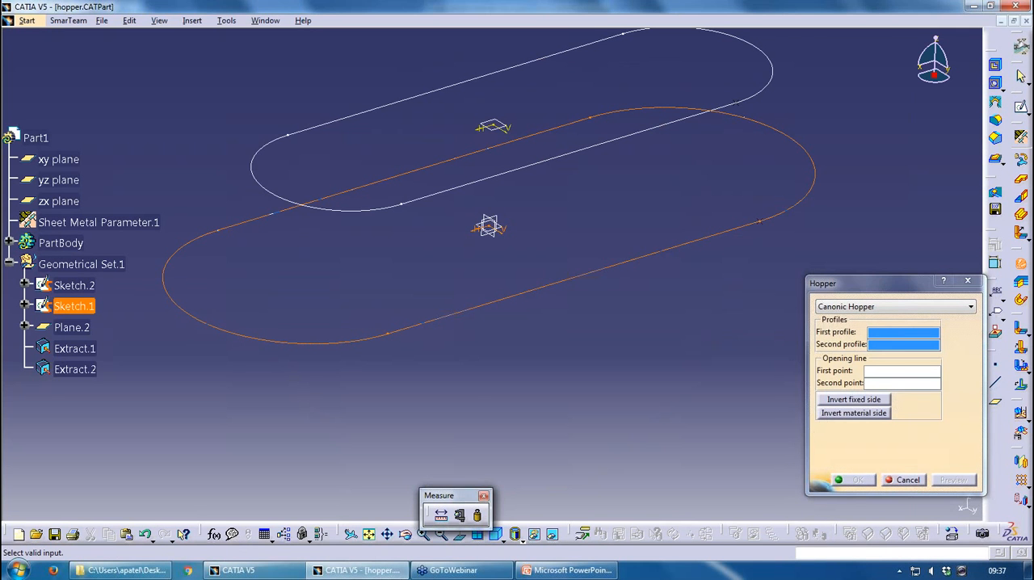
{"action": "left_click", "coordinate": [591, 182]}
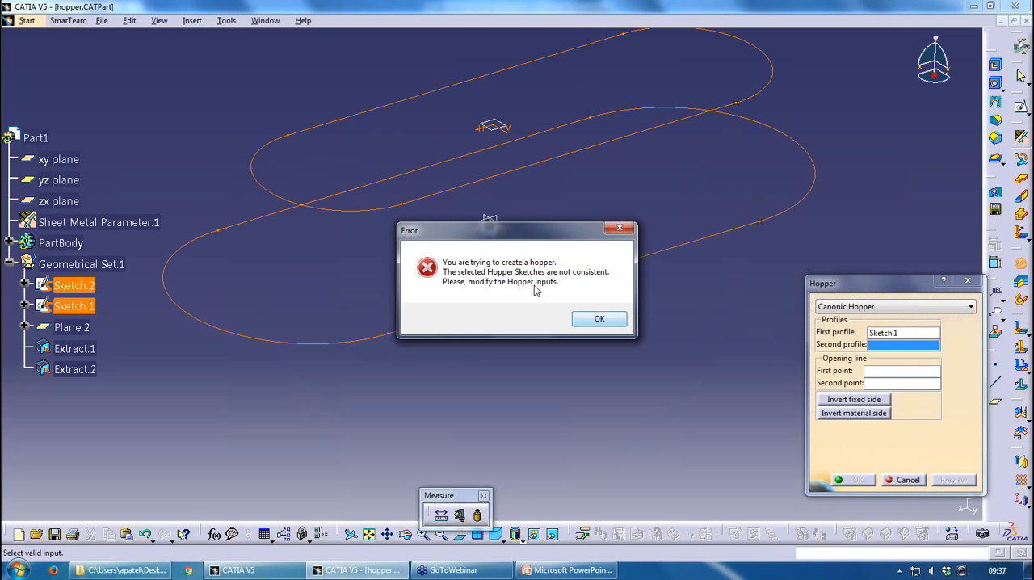
{"action": "left_click", "coordinate": [586, 321]}
{"action": "left_click", "coordinate": [598, 319]}
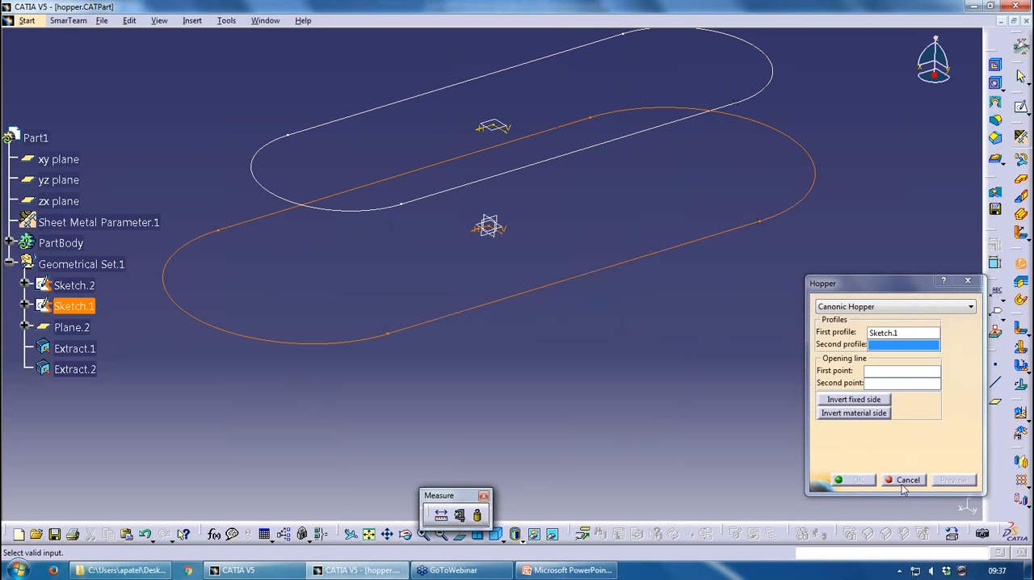
{"action": "left_click", "coordinate": [902, 480]}
Edit Sketch.2 and make the arc at its positive-x end concentric with the matching outer arc of Sketch.1
{"action": "double_click", "coordinate": [340, 212]}
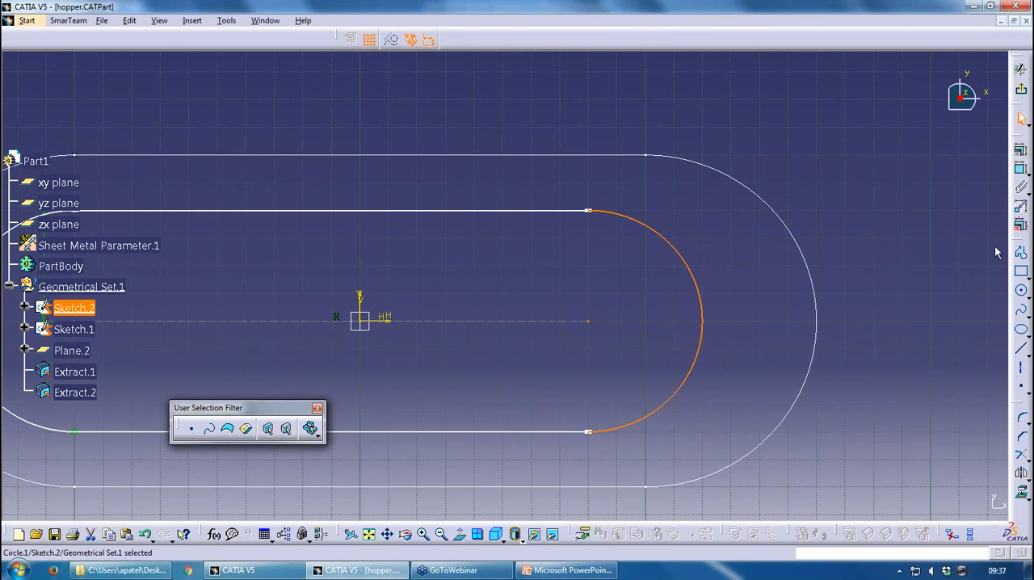
{"action": "left_click", "coordinate": [1021, 168]}
{"action": "left_click", "coordinate": [783, 223]}
{"action": "right_click", "coordinate": [740, 258]}
{"action": "left_click", "coordinate": [785, 358]}
Make the arc at the opposite end of Sketch.2 concentric with the outer Sketch.1 arc, and exit the sketch
{"action": "mouse_move", "coordinate": [704, 327]}
{"action": "middle_mouse_down"}
{"action": "mouse_move", "coordinate": [875, 319]}
{"action": "mouse_move", "coordinate": [1033, 286]}
{"action": "middle_mouse_up"}
{"action": "left_click", "coordinate": [1020, 168]}
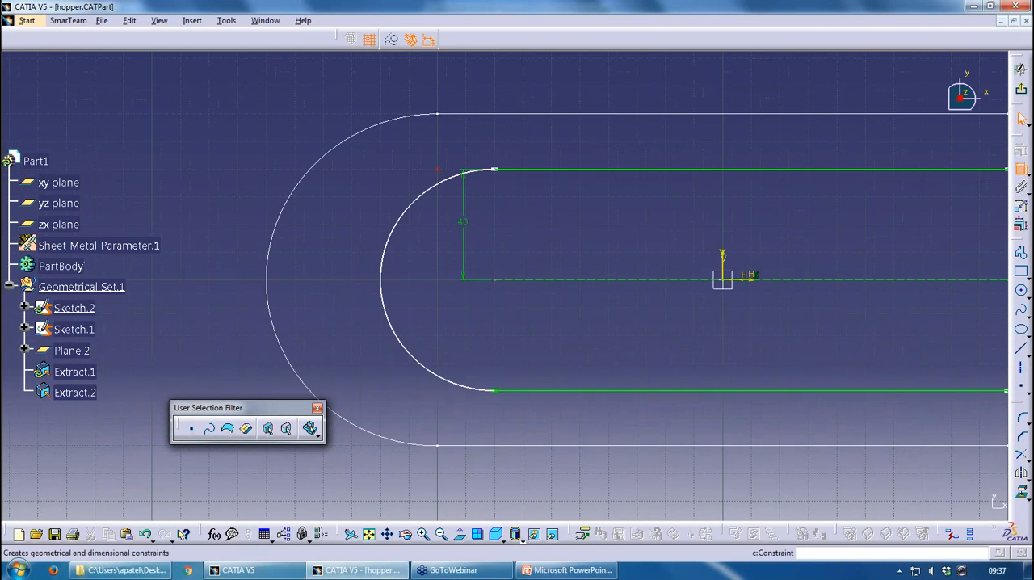
{"action": "left_click", "coordinate": [395, 236]}
{"action": "left_click", "coordinate": [294, 202]}
{"action": "right_click", "coordinate": [305, 201]}
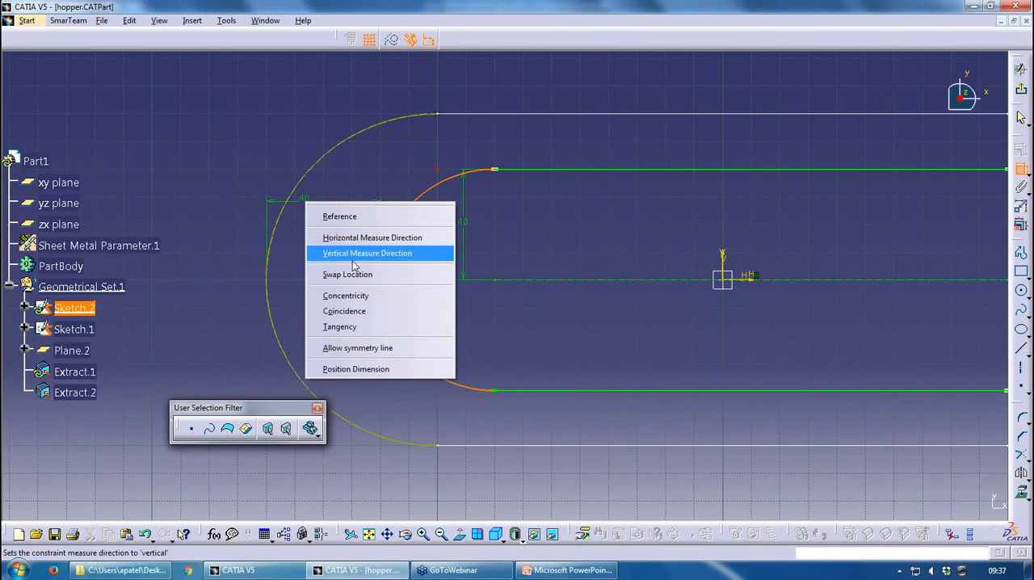
{"action": "left_click", "coordinate": [370, 297]}
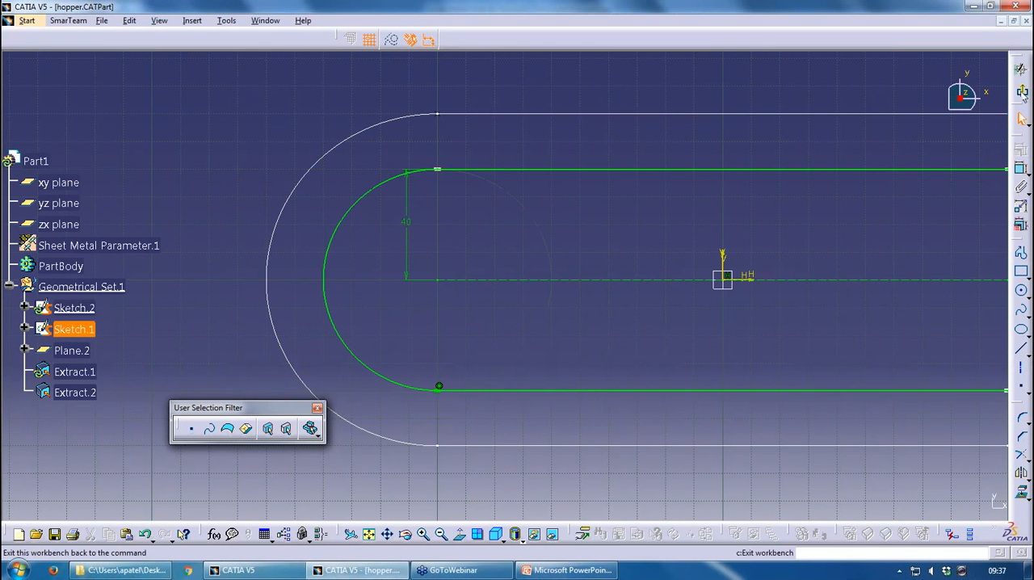
{"action": "left_click", "coordinate": [1021, 89]}
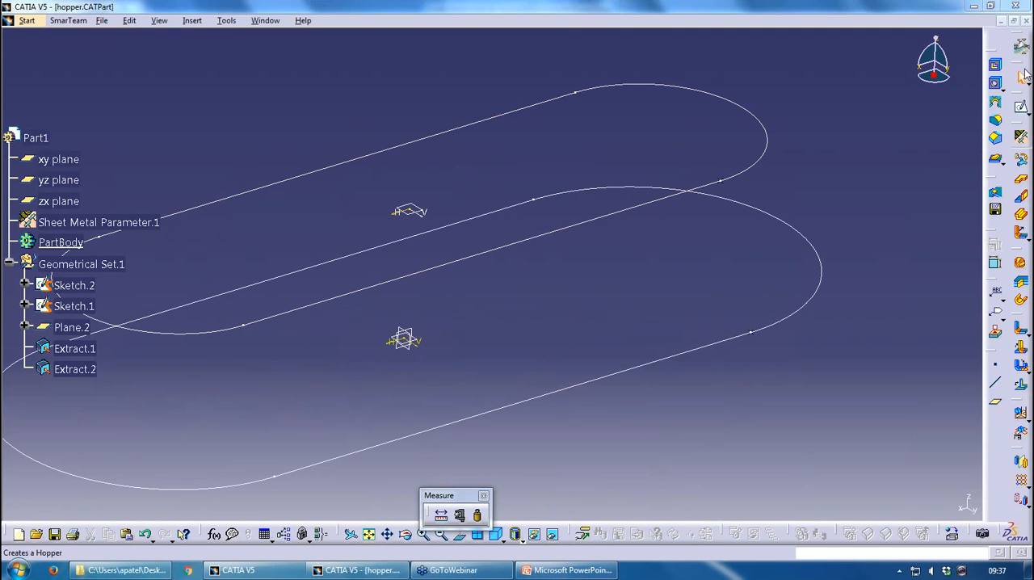
Start a canonic hopper with Sketch.2 as the first profile and Sketch.1 as the second profile
{"action": "left_click", "coordinate": [1020, 297]}
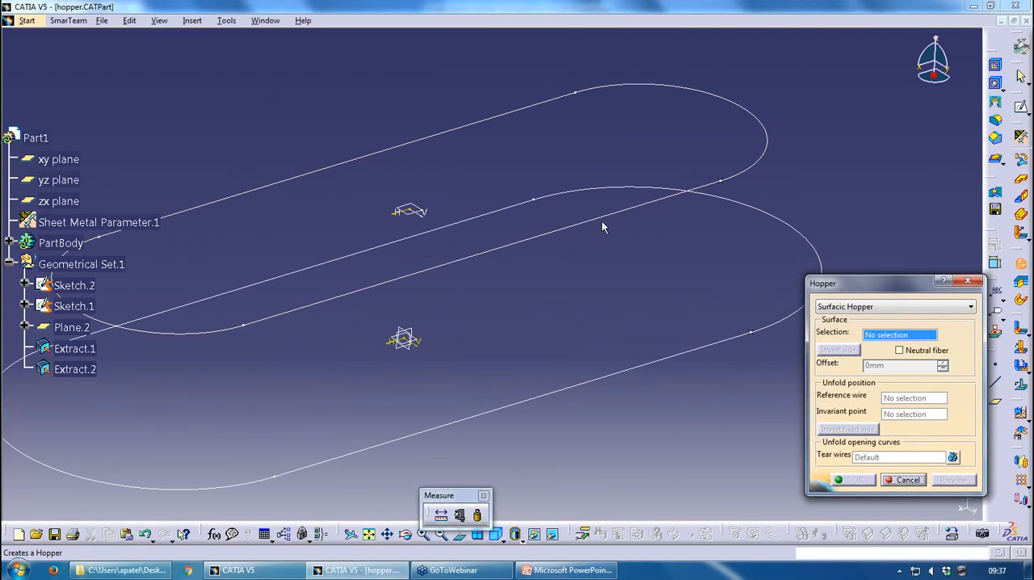
{"action": "left_click", "coordinate": [871, 306]}
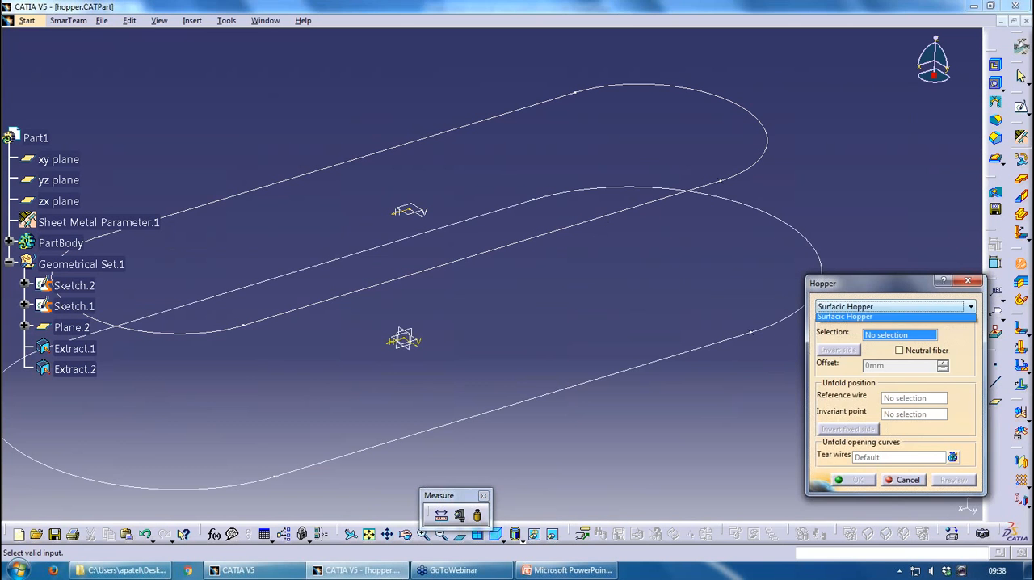
{"action": "left_click", "coordinate": [863, 326]}
{"action": "left_click", "coordinate": [720, 180]}
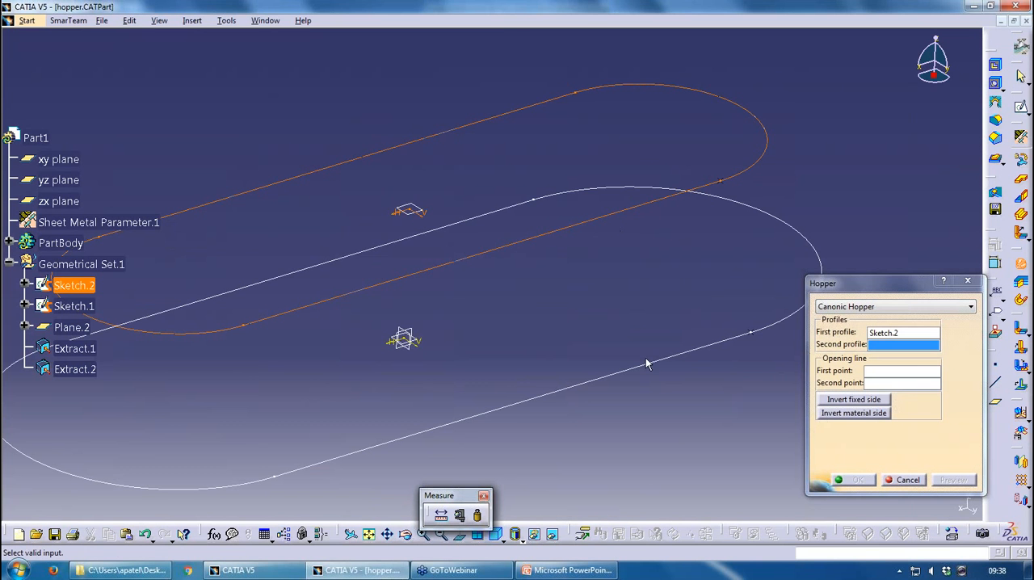
{"action": "left_click", "coordinate": [649, 362]}
{"action": "mouse_move", "coordinate": [649, 363]}
{"action": "middle_mouse_down"}
{"action": "mouse_move", "coordinate": [694, 273]}
{"action": "mouse_move", "coordinate": [575, 230]}
{"action": "middle_mouse_up"}
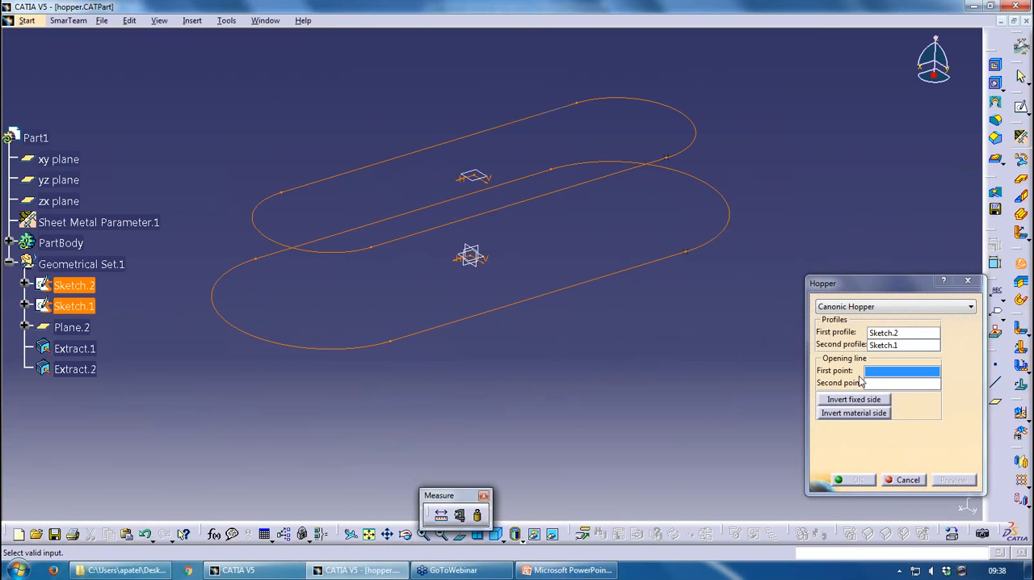
Hide Extract.1 and Extract.2, try the sketch vertices as the hopper's opening line points, and cancel the hopper
{"action": "right_click", "coordinate": [81, 345]}
{"action": "right_click", "coordinate": [94, 370]}
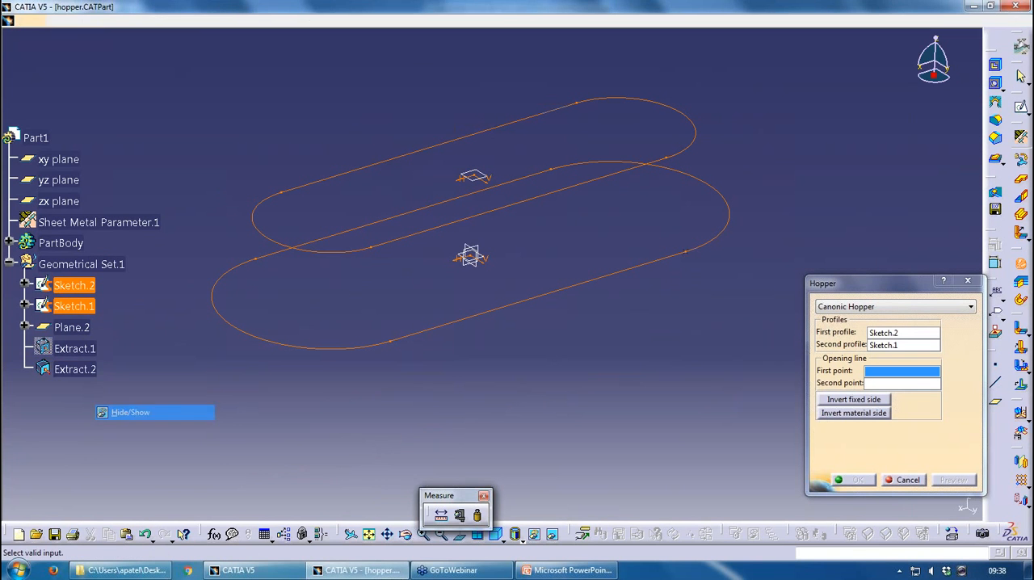
{"action": "left_click", "coordinate": [129, 412]}
{"action": "left_click", "coordinate": [666, 158]}
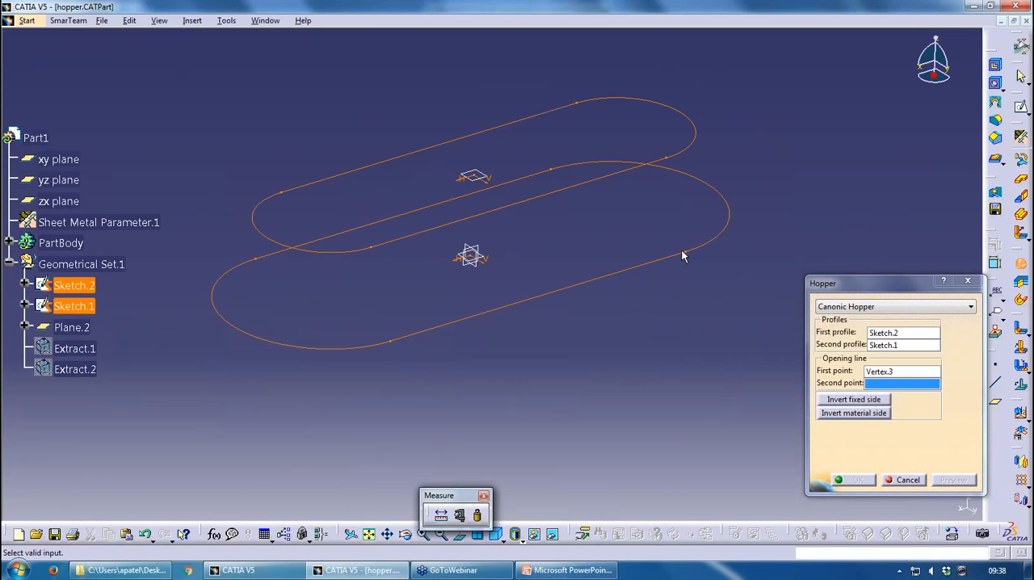
{"action": "left_click", "coordinate": [684, 251]}
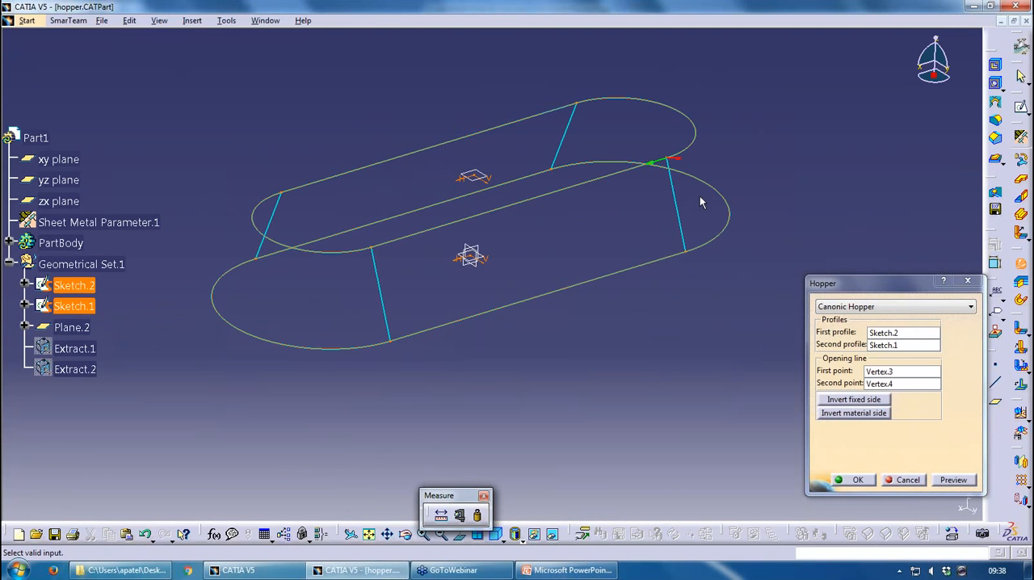
{"action": "left_click", "coordinate": [885, 383]}
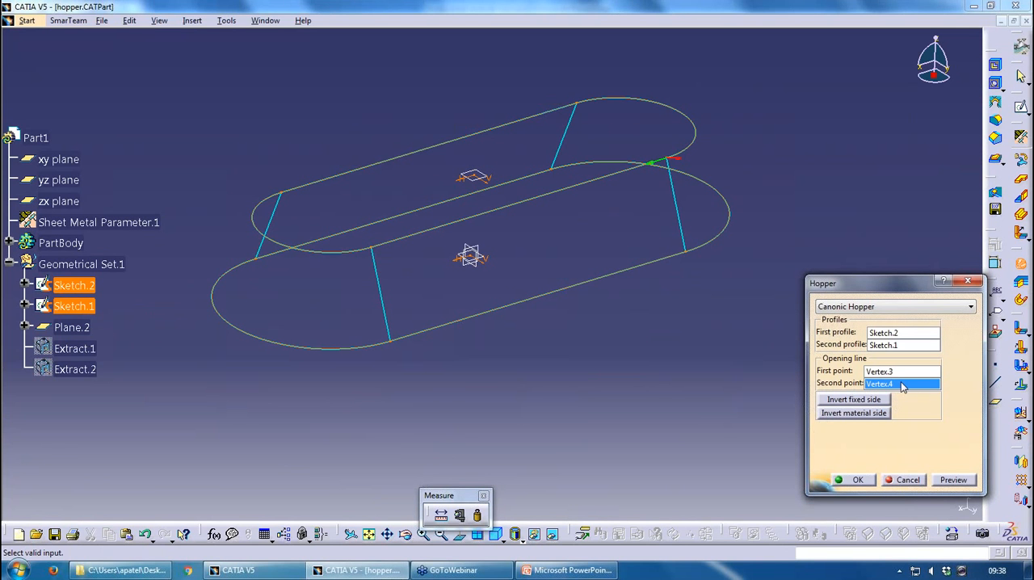
{"action": "left_click", "coordinate": [906, 480]}
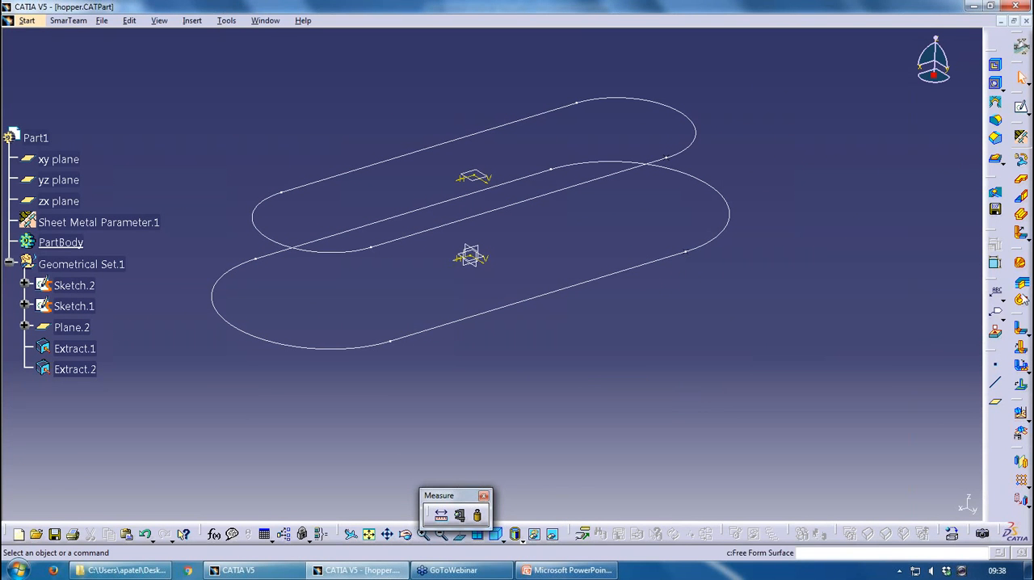
Create a canonic hopper from profiles Sketch.2 and Sketch.1, using Extract.1 and Extract.2 as the first and second opening line points
{"action": "left_click", "coordinate": [1021, 263]}
{"action": "left_click", "coordinate": [865, 309]}
{"action": "left_click", "coordinate": [856, 318]}
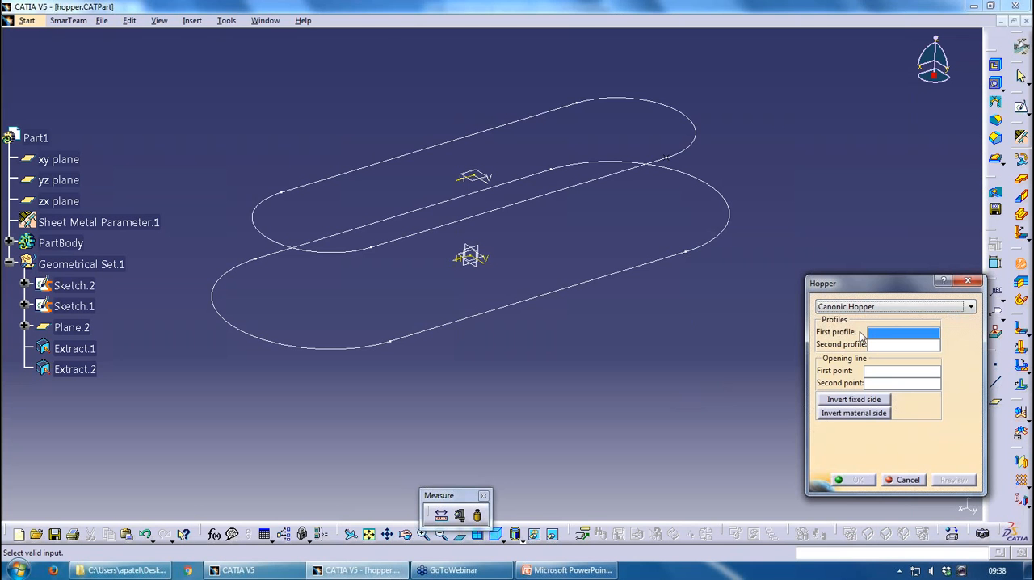
{"action": "left_click", "coordinate": [635, 176]}
{"action": "left_click", "coordinate": [635, 269]}
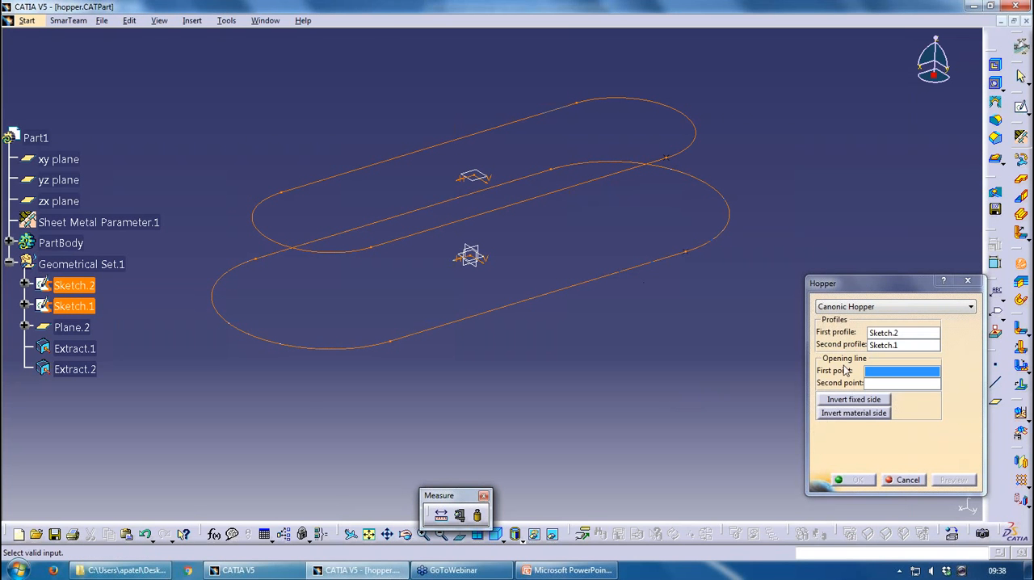
{"action": "left_click", "coordinate": [666, 158]}
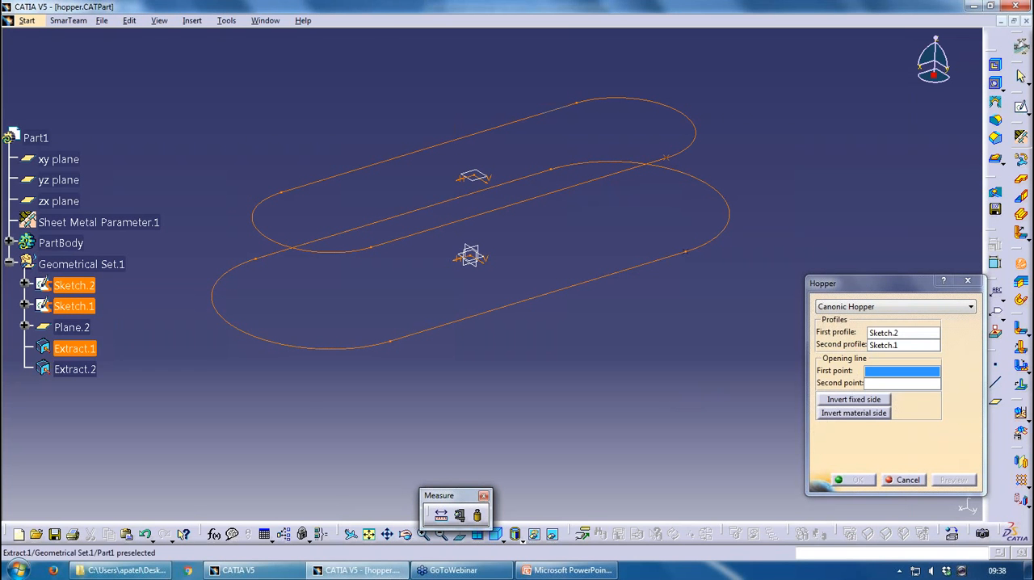
{"action": "left_click", "coordinate": [685, 252]}
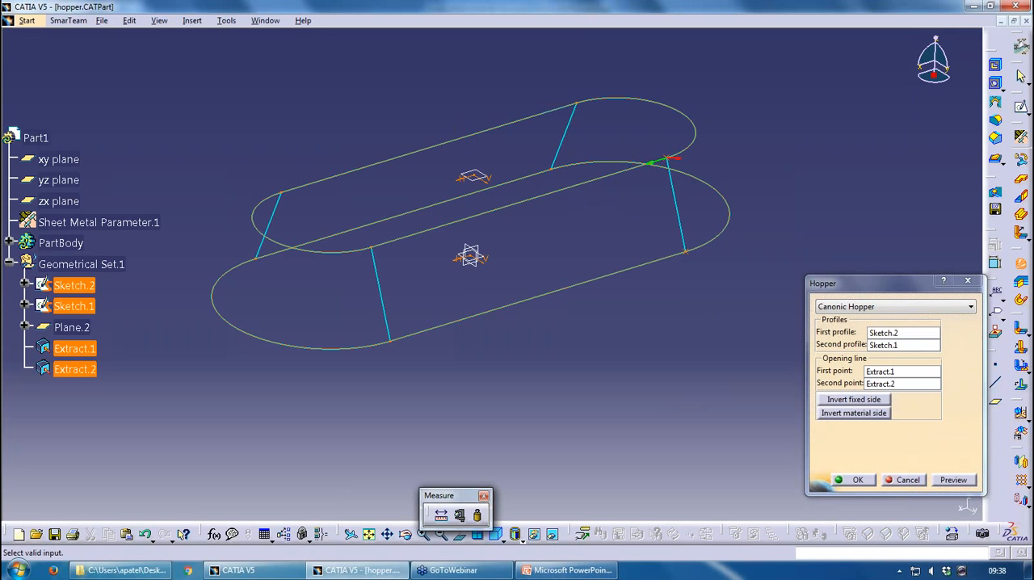
{"action": "left_click", "coordinate": [857, 480]}
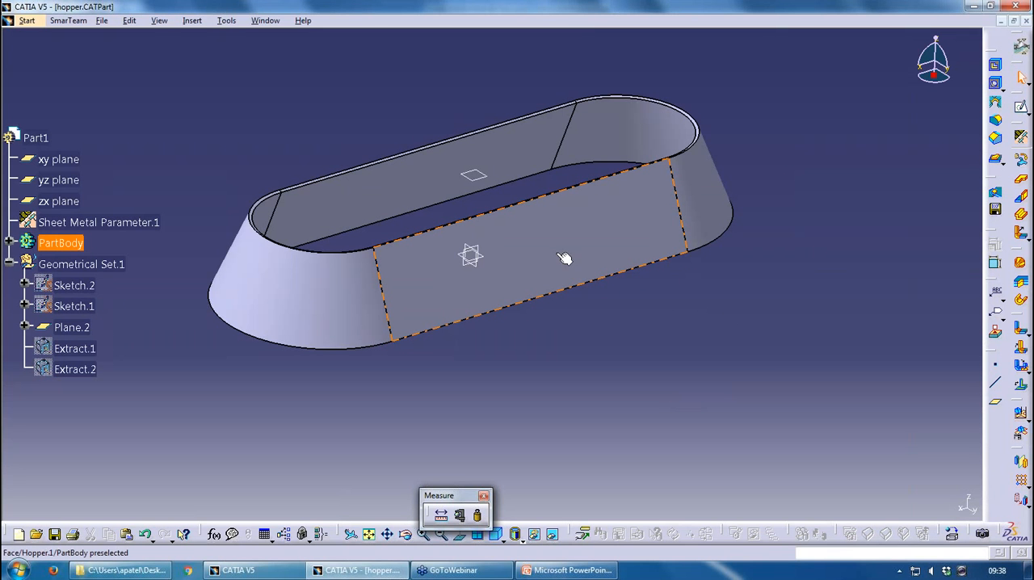
Unfold the hopper to display its flat view
{"action": "left_click", "coordinate": [1024, 436]}
{"action": "left_click", "coordinate": [1020, 414]}
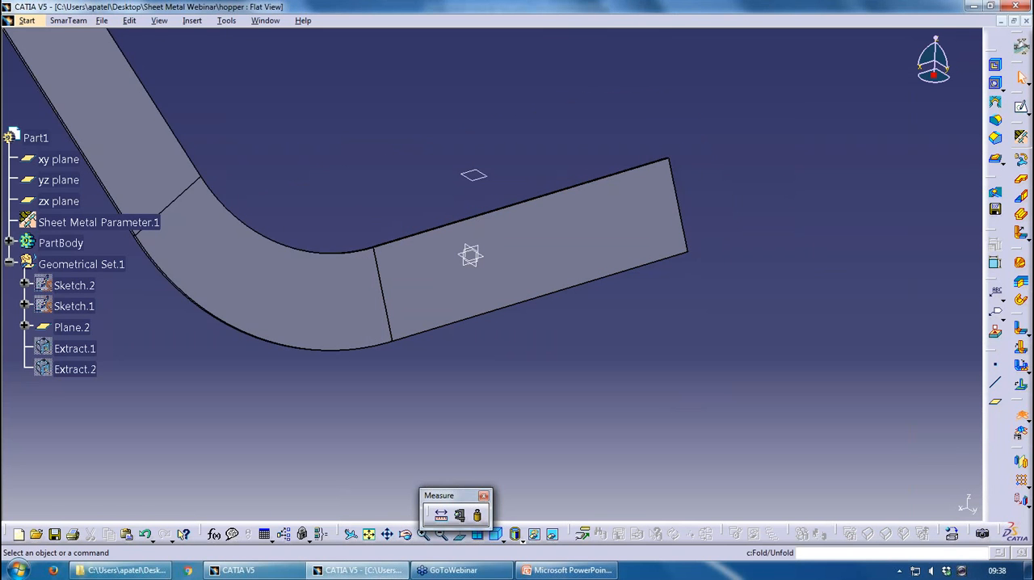
Edit the hopper to invert its material side and fixed side, and apply the change
{"action": "double_click", "coordinate": [620, 236]}
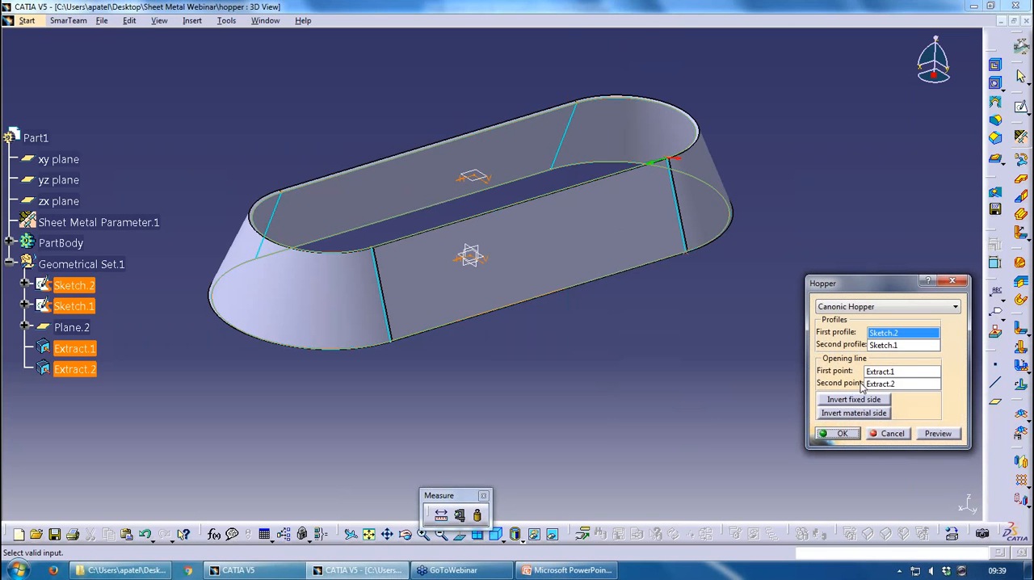
{"action": "left_click", "coordinate": [836, 414]}
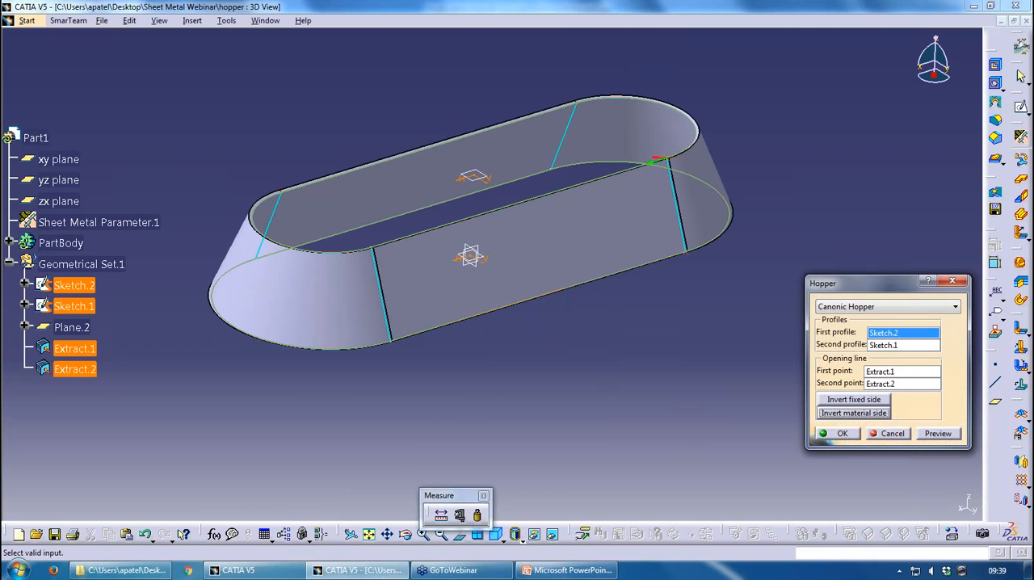
{"action": "middle_click_drag", "start_coordinate": [677, 331], "coordinate": [685, 416]}
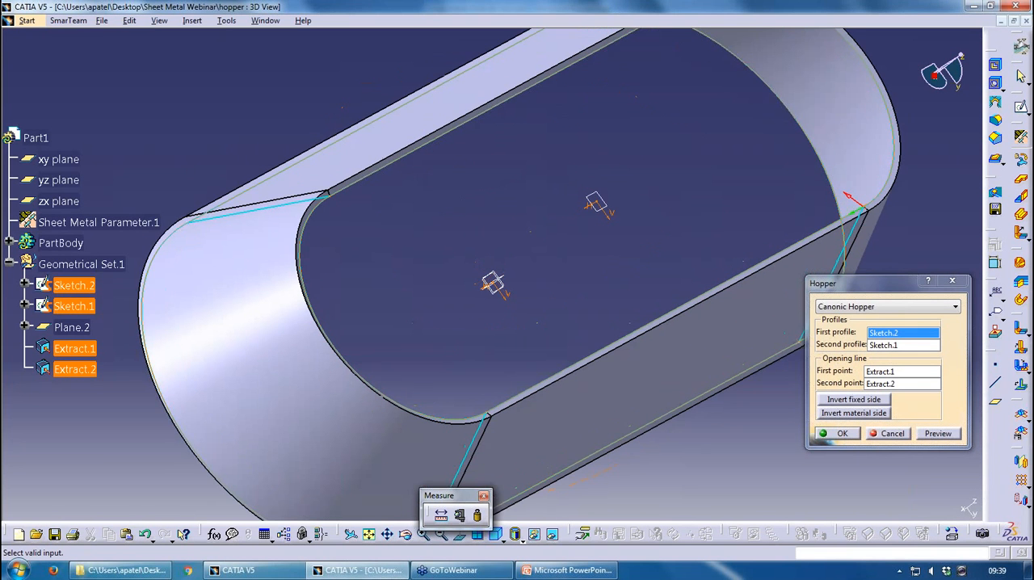
{"action": "left_click", "coordinate": [928, 435]}
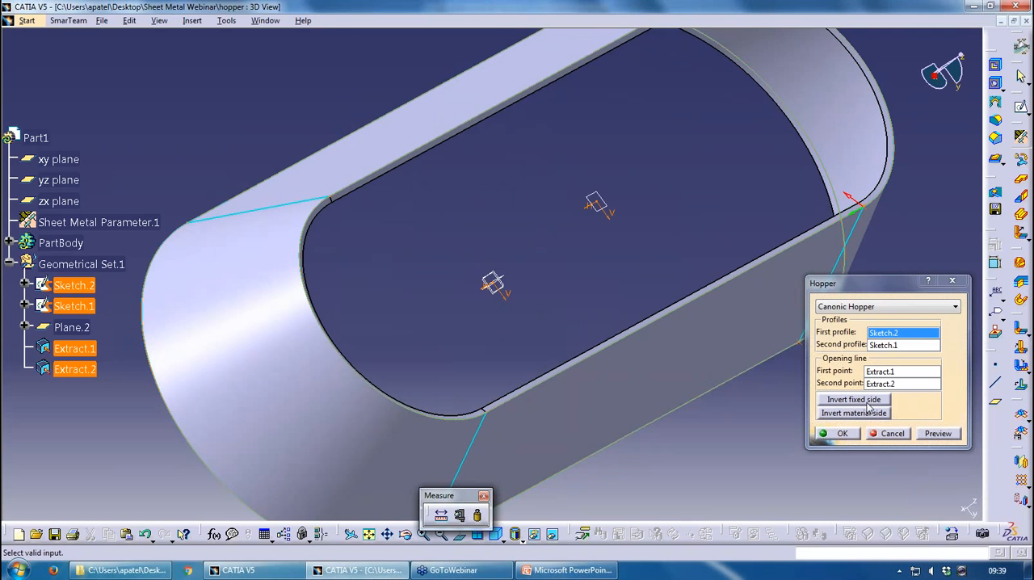
{"action": "left_click", "coordinate": [868, 401]}
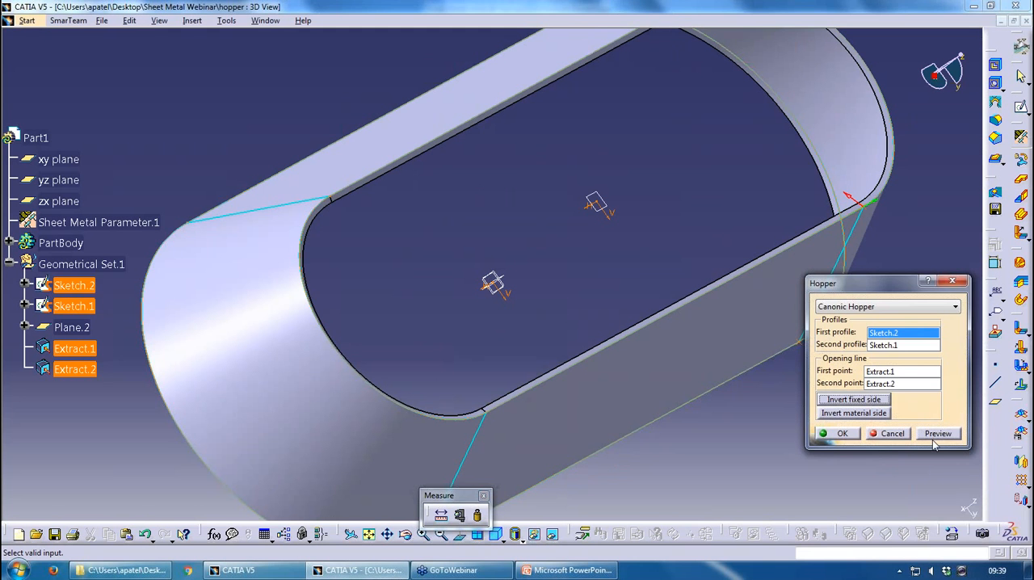
{"action": "left_click", "coordinate": [843, 435]}
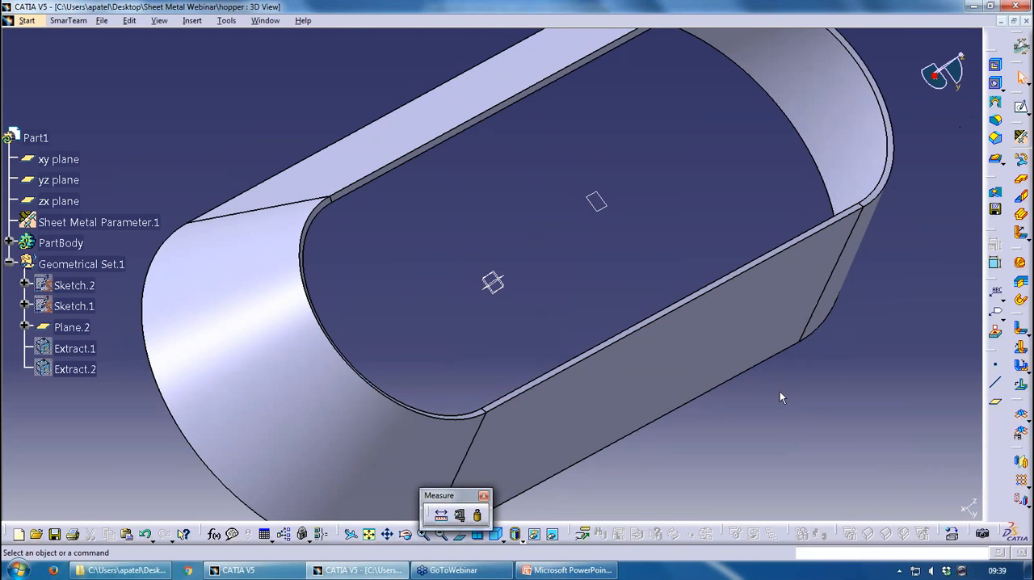
{"action": "middle_click_drag", "start_coordinate": [843, 434], "coordinate": [895, 391]}
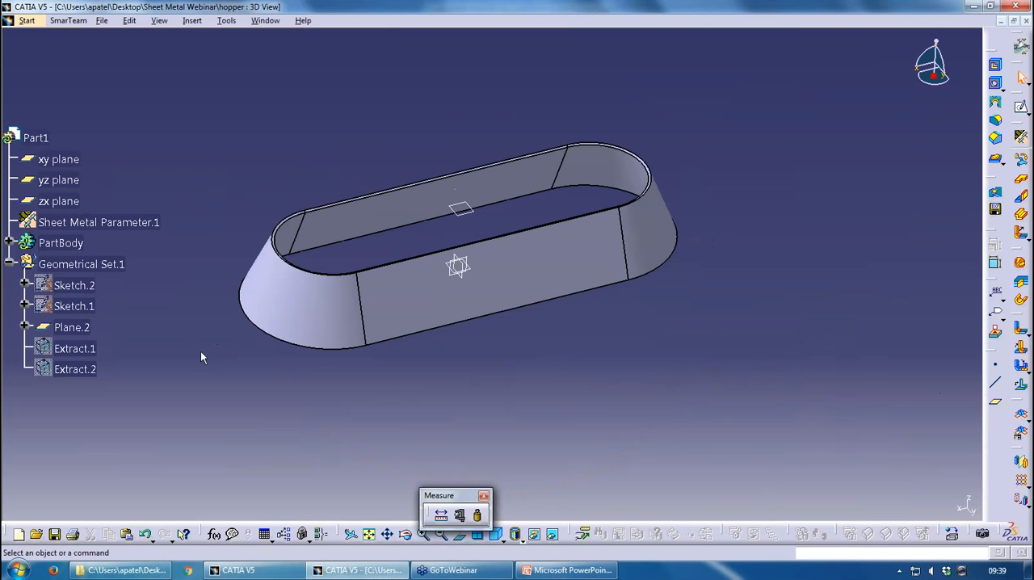
Delete Hopper.1 from the PartBody
{"action": "left_click", "coordinate": [8, 242]}
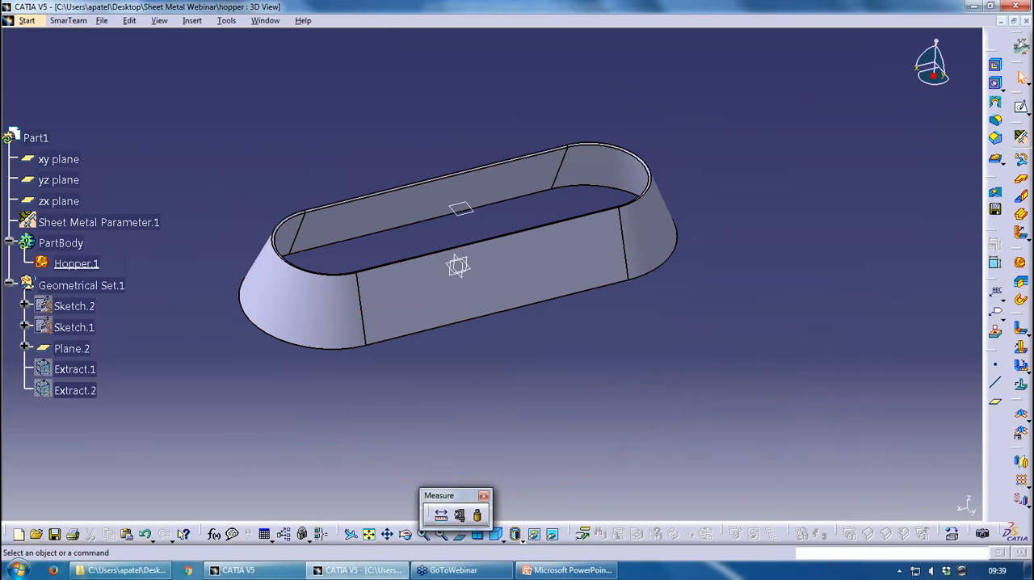
{"action": "left_click", "coordinate": [83, 270]}
{"action": "key", "text": "Delete"}
{"action": "key", "text": "Return"}
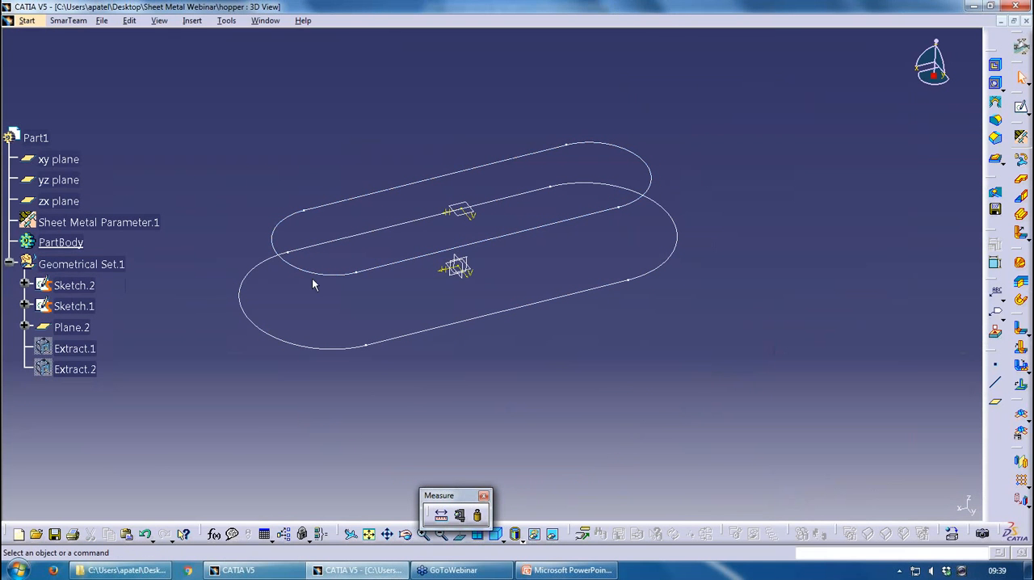
In Sketch.2, delete the concentricity constraint on one end arc, move that arc inward to shorten the slot profile, and leave the sketch
{"action": "double_click", "coordinate": [73, 285]}
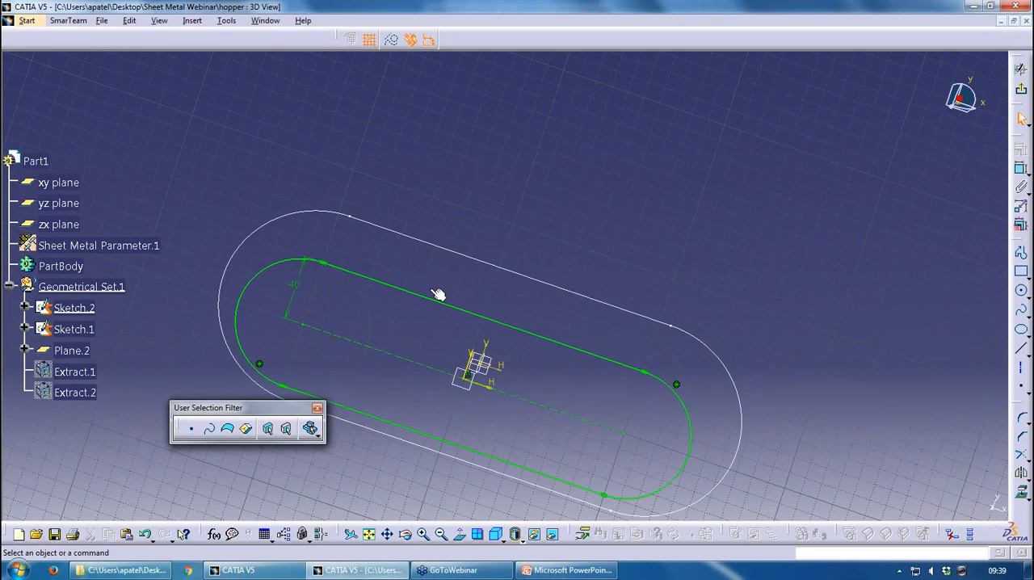
{"action": "key", "text": "Delete"}
{"action": "left_click_drag", "start_coordinate": [702, 379], "coordinate": [664, 378]}
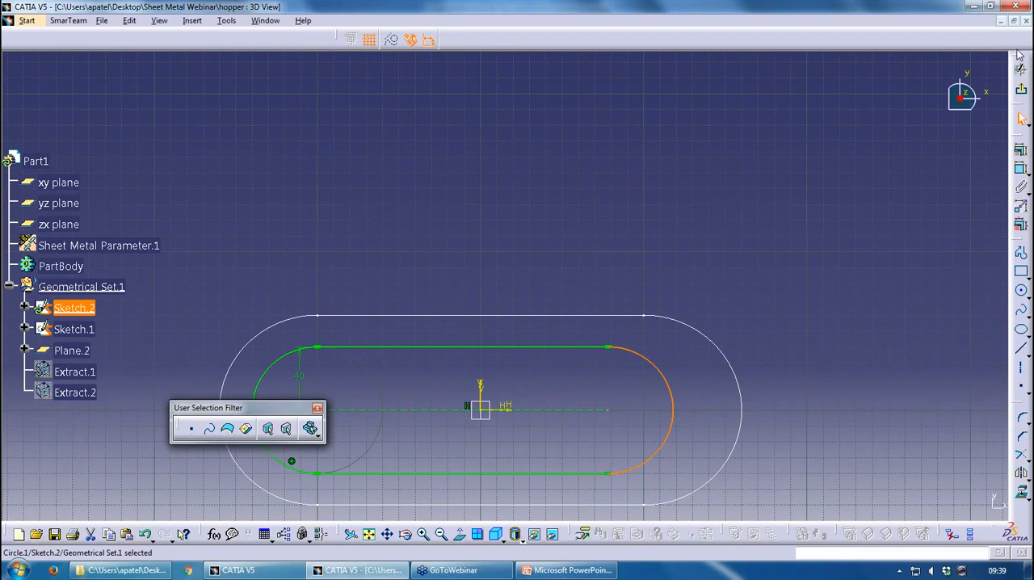
{"action": "left_click", "coordinate": [1021, 89]}
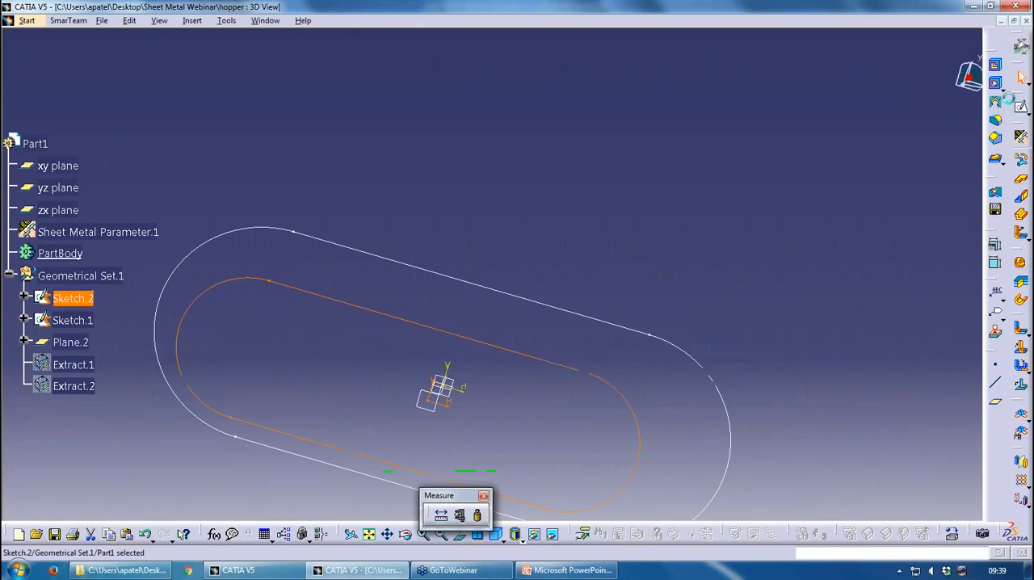
{"action": "left_click", "coordinate": [656, 363]}
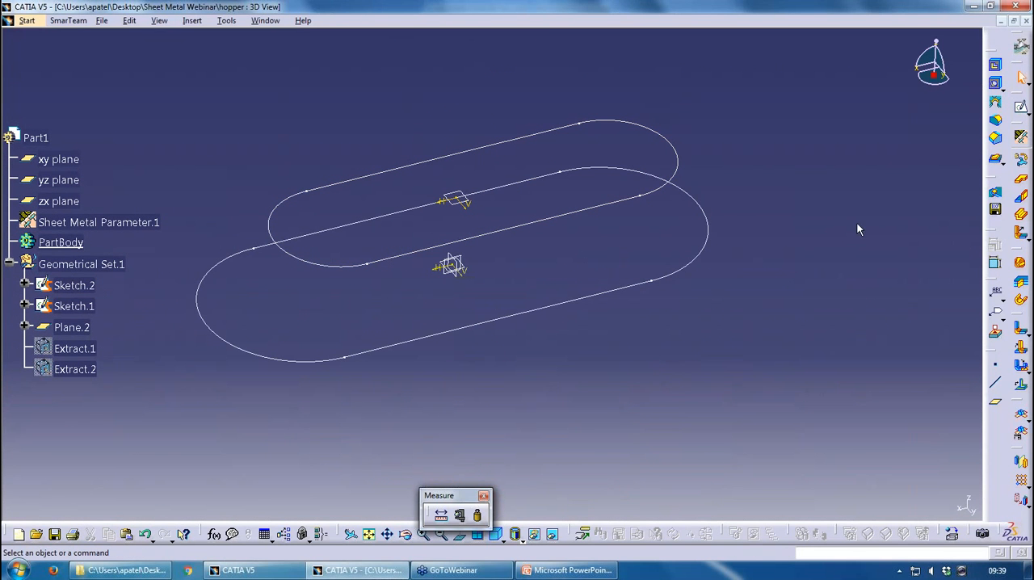
Try to create a canonic hopper with Sketch.2 as first profile and Sketch.1 as second profile
{"action": "left_click", "coordinate": [1023, 111]}
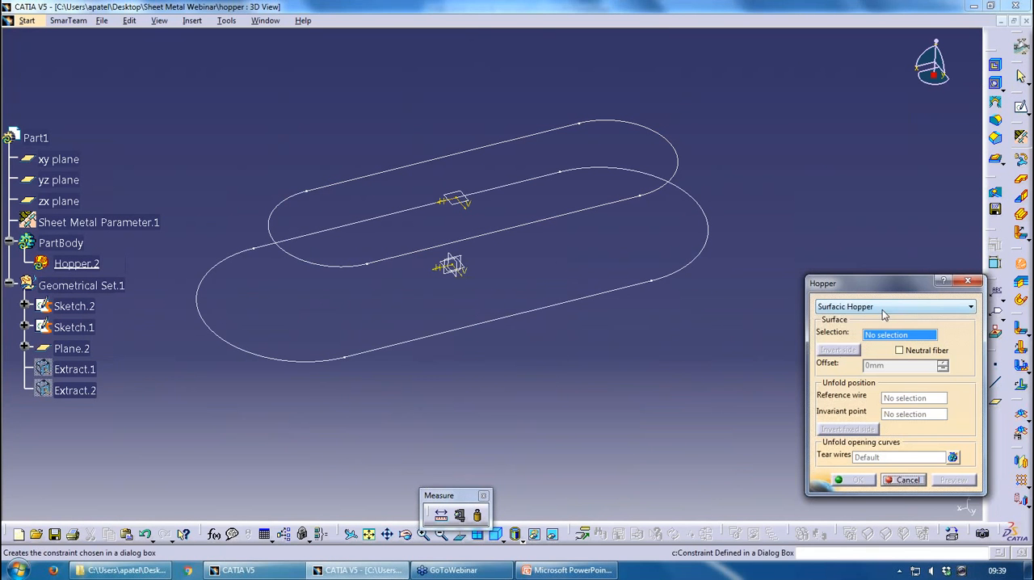
{"action": "left_click", "coordinate": [844, 315]}
{"action": "left_click", "coordinate": [568, 212]}
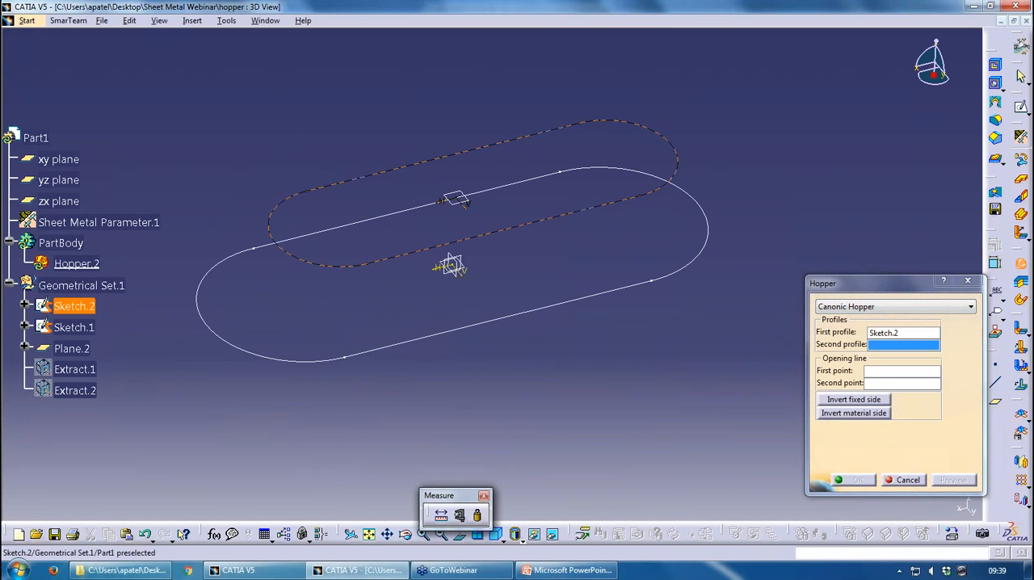
{"action": "left_click", "coordinate": [576, 299]}
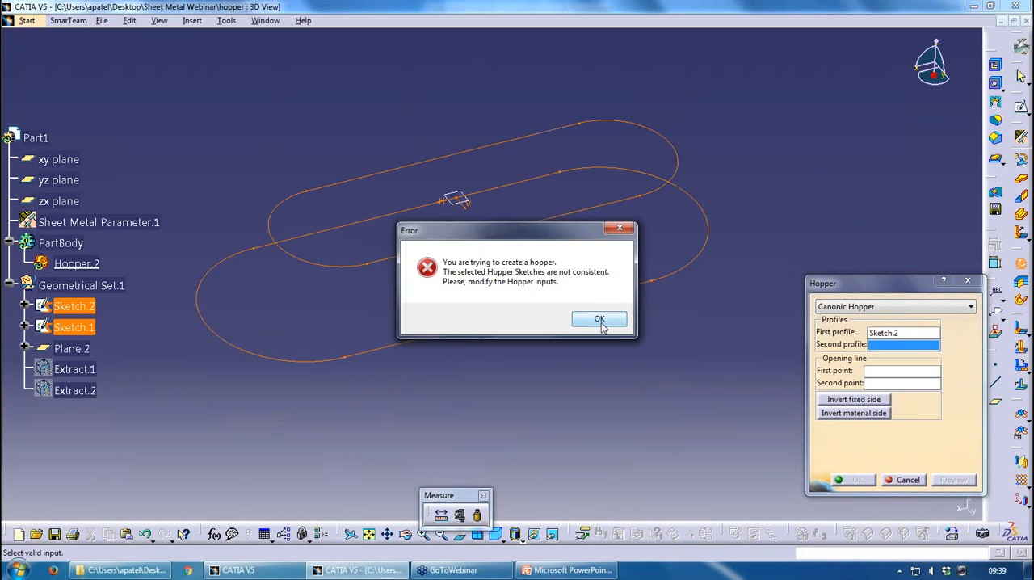
{"action": "left_click", "coordinate": [599, 321]}
Create a surfacic hopper instead, based on a new multi-sections surface through Sketch.2 and Sketch.1, with the default tear wire
{"action": "left_click", "coordinate": [858, 329]}
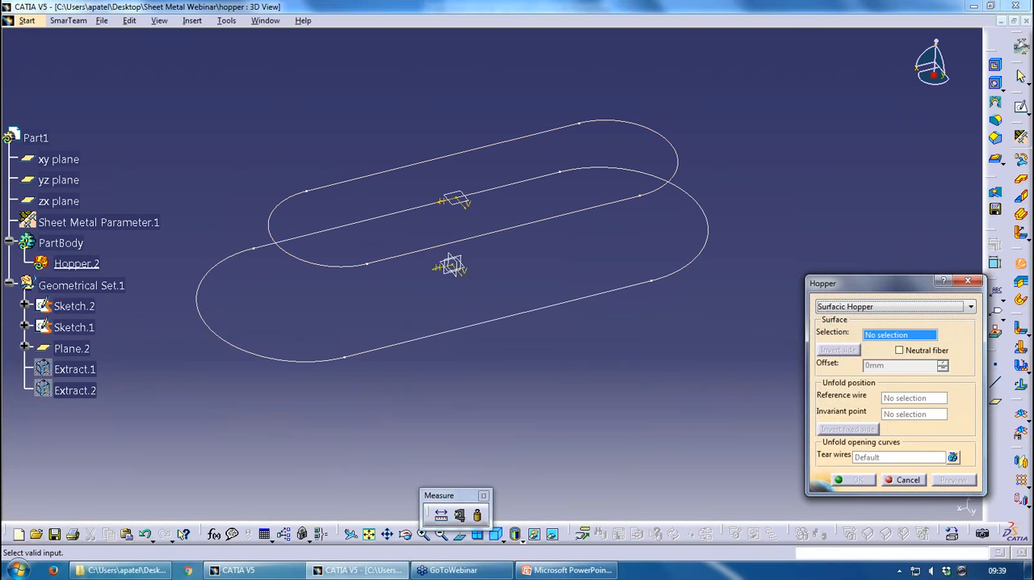
{"action": "right_click", "coordinate": [889, 339]}
{"action": "left_click", "coordinate": [877, 336]}
{"action": "right_click", "coordinate": [876, 337]}
{"action": "left_click", "coordinate": [910, 350]}
{"action": "left_click", "coordinate": [74, 327]}
{"action": "left_click", "coordinate": [74, 348]}
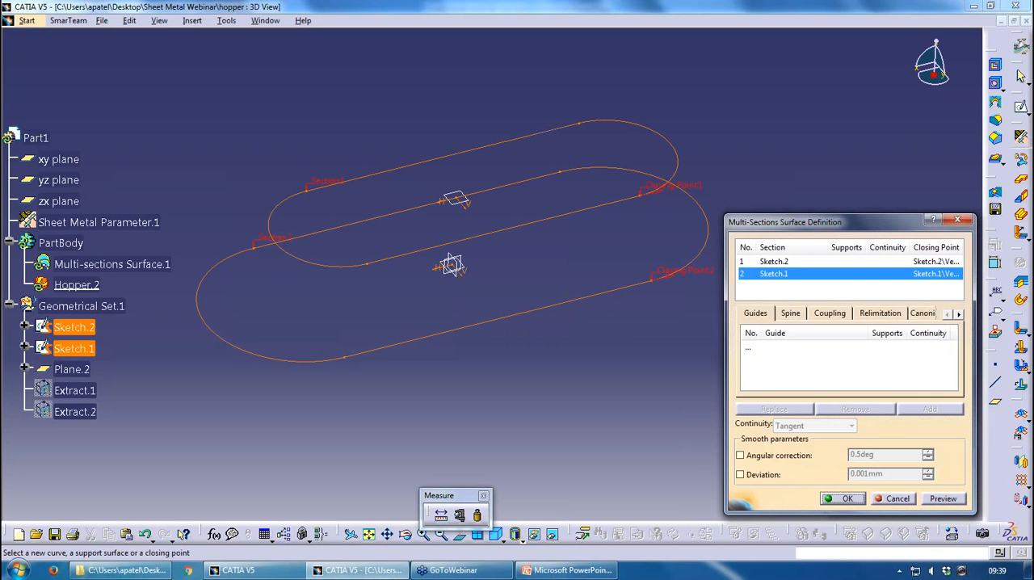
{"action": "left_click", "coordinate": [844, 498]}
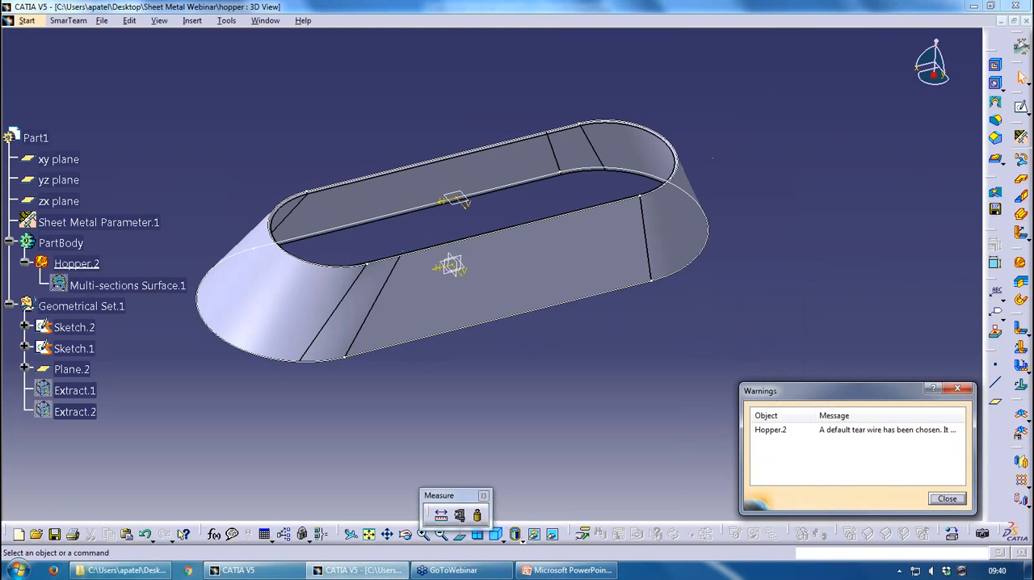
{"action": "left_click", "coordinate": [940, 501]}
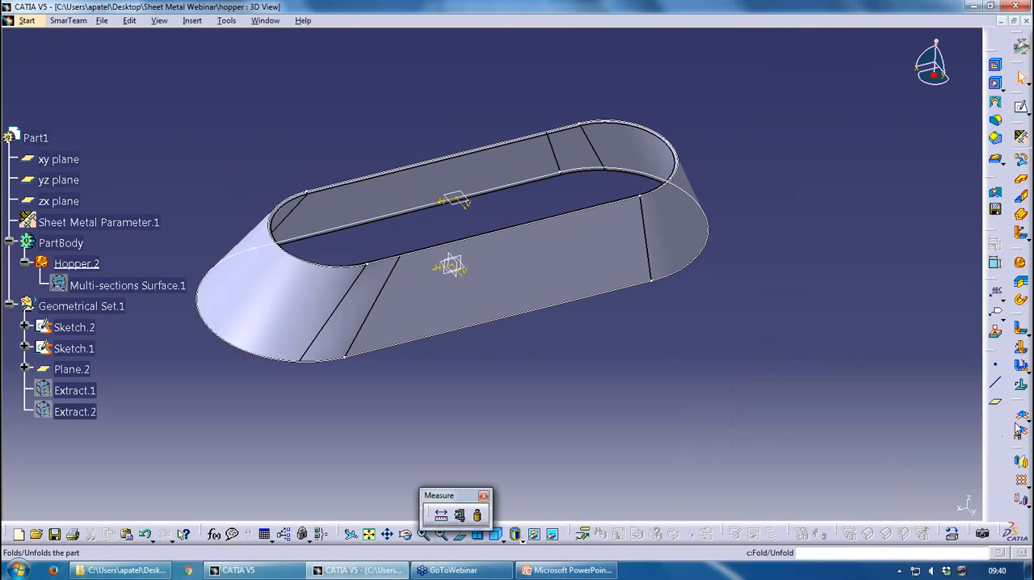
Unfold the surfacic hopper to examine its flat pattern and fold it back
{"action": "left_click", "coordinate": [1019, 424]}
{"action": "left_click", "coordinate": [1022, 416]}
{"action": "left_click", "coordinate": [1022, 417]}
{"action": "left_click", "coordinate": [1022, 417]}
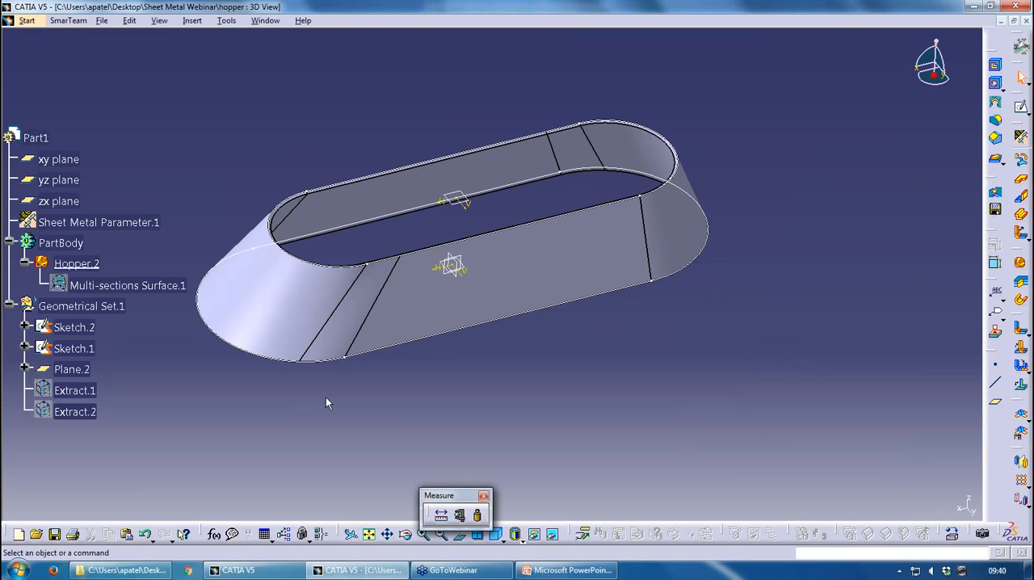
Switch to PowerPoint, start the slide show from the Canonic Hopper slide and advance to the Rolled Wall slide
{"action": "left_click", "coordinate": [565, 569]}
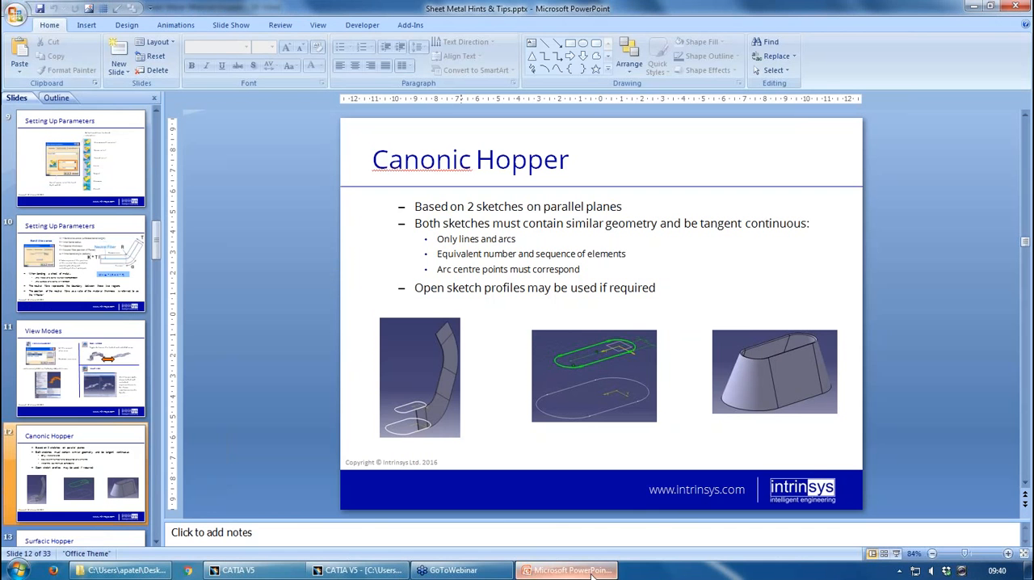
{"action": "left_click", "coordinate": [896, 556]}
{"action": "key", "text": "Right"}
{"action": "key", "text": "Right"}
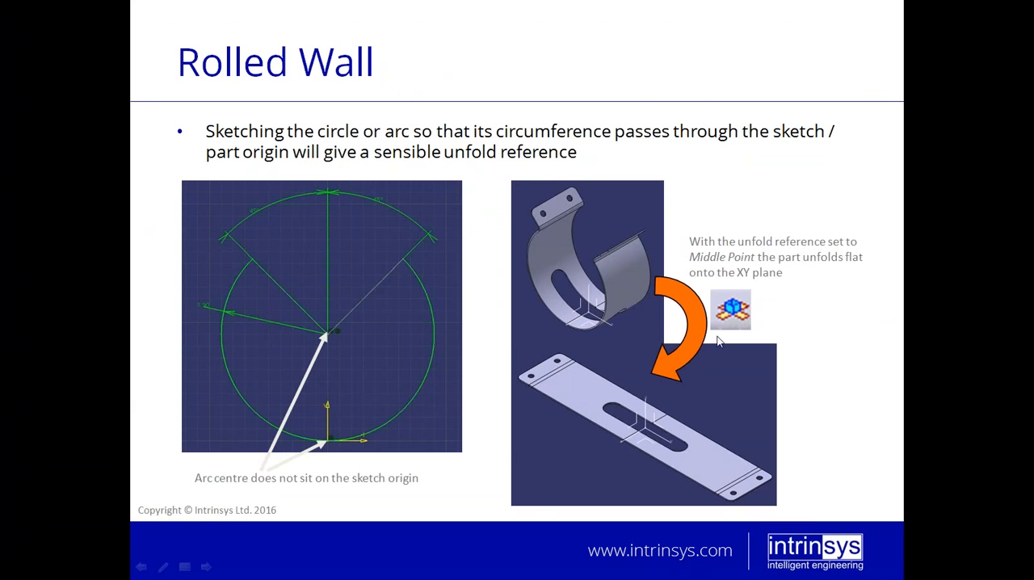
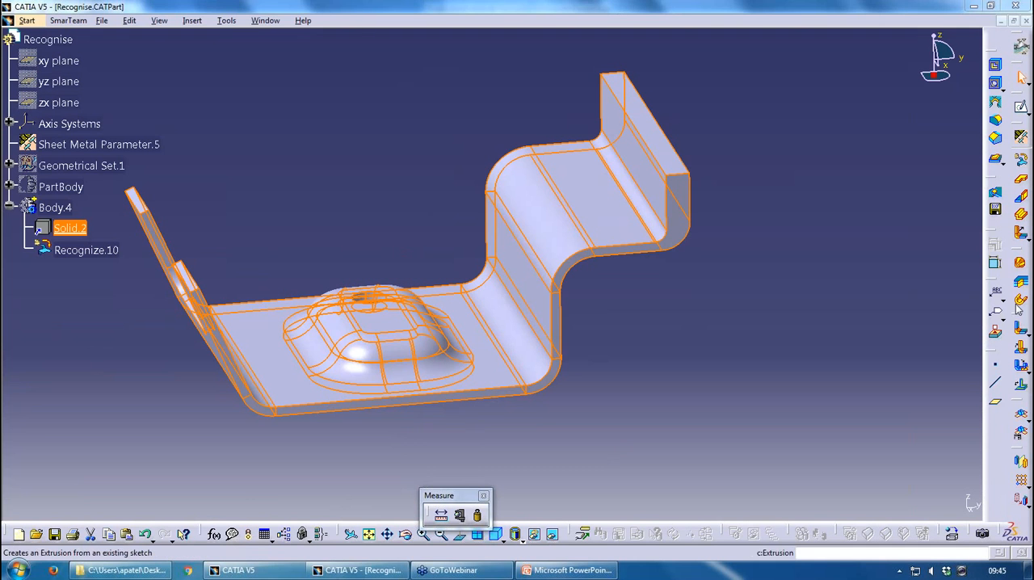
Try to unfold the part while Solid.2 is the in-work object, fold it back and define Body.4 as in-work object
{"action": "left_click", "coordinate": [1021, 348]}
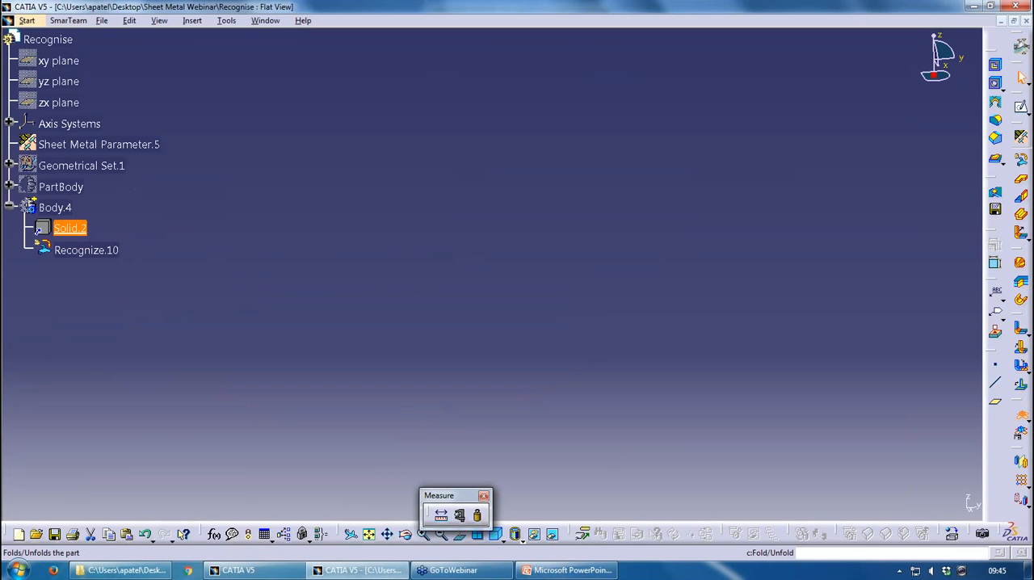
{"action": "left_click", "coordinate": [1022, 415]}
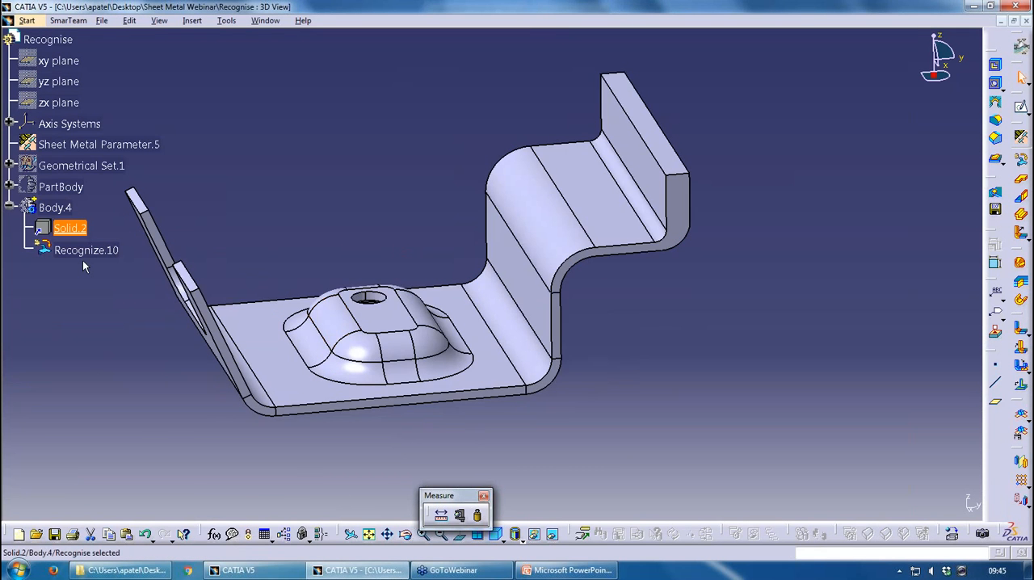
{"action": "right_click", "coordinate": [65, 211]}
{"action": "left_click", "coordinate": [121, 300]}
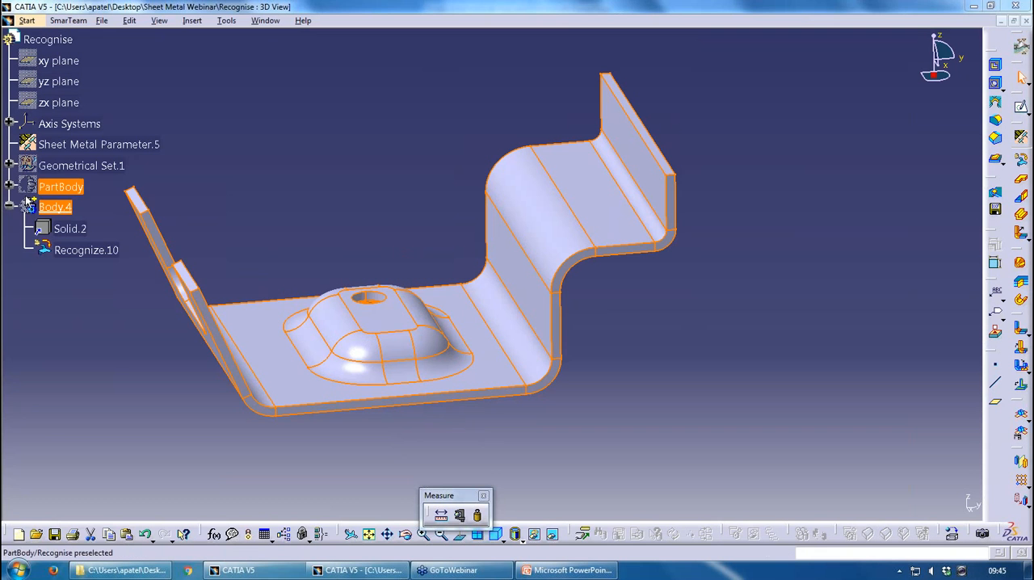
Examine the Recognize.10 definition, including its reference face and the faces to keep for walls and bends, without changing anything
{"action": "left_click", "coordinate": [304, 193]}
{"action": "middle_click_drag", "start_coordinate": [306, 191], "coordinate": [356, 174]}
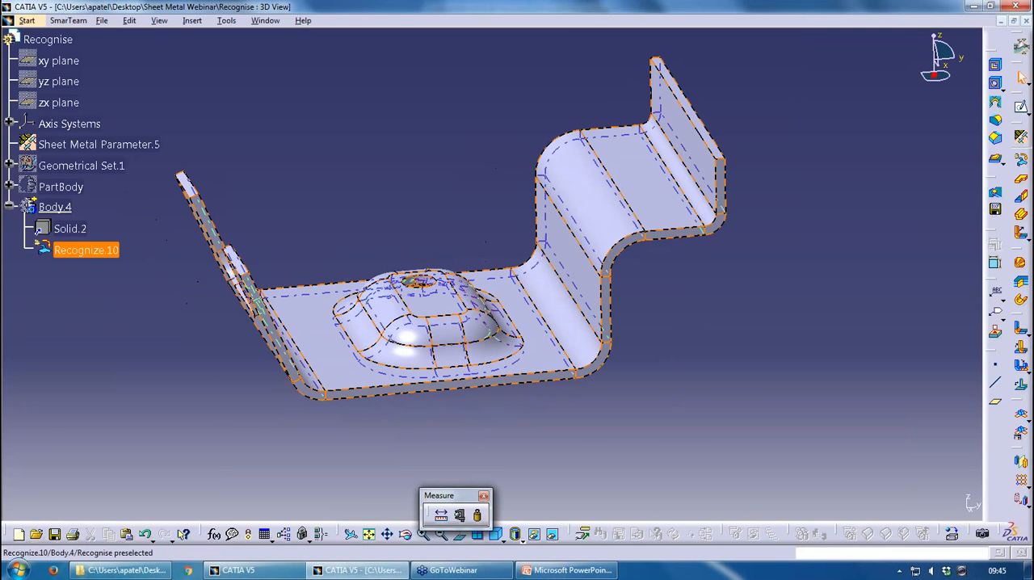
{"action": "double_click", "coordinate": [91, 250]}
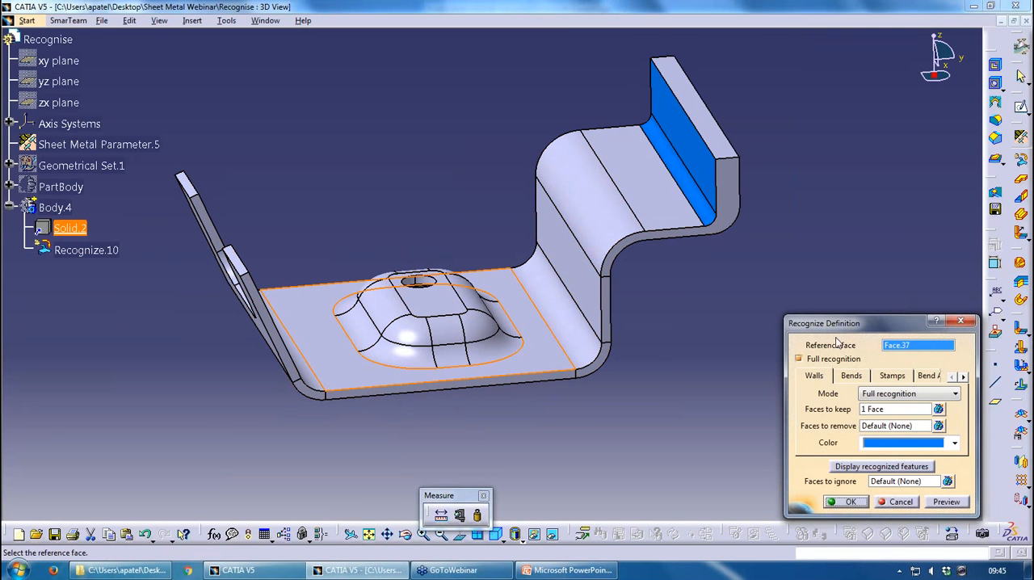
{"action": "middle_click_drag", "start_coordinate": [351, 386], "coordinate": [377, 418]}
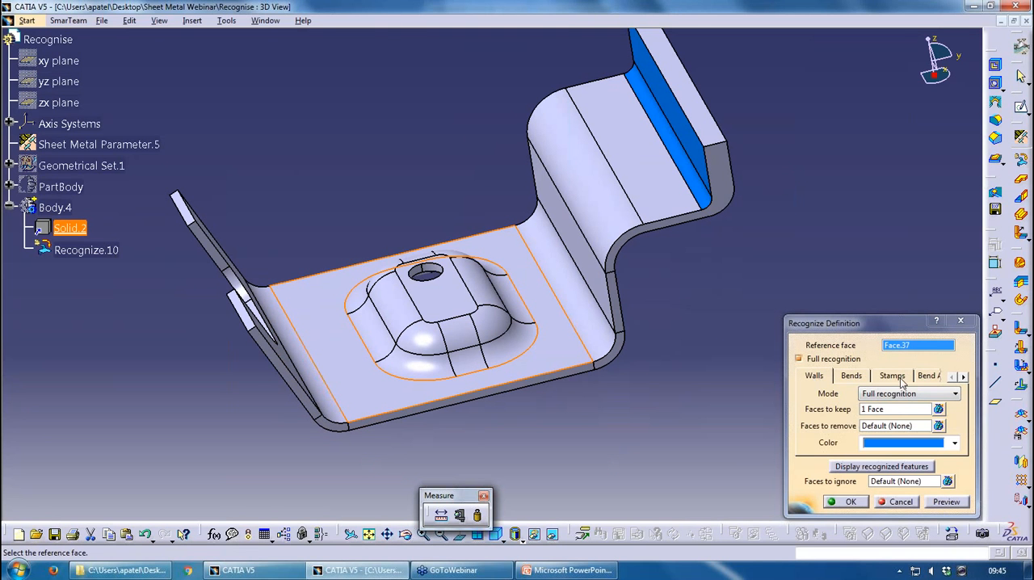
{"action": "left_click", "coordinate": [822, 381]}
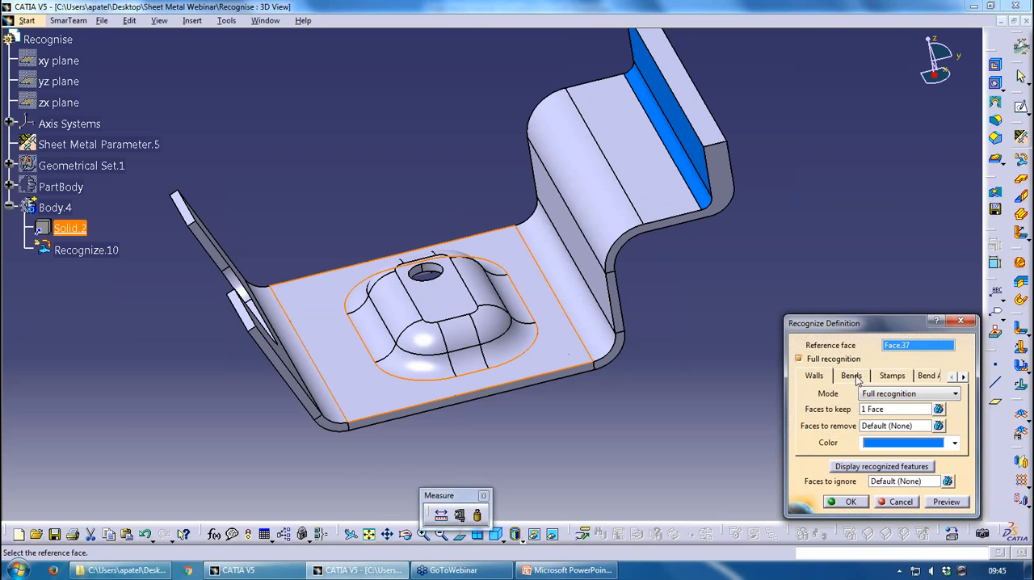
{"action": "middle_click_drag", "start_coordinate": [486, 282], "coordinate": [424, 263]}
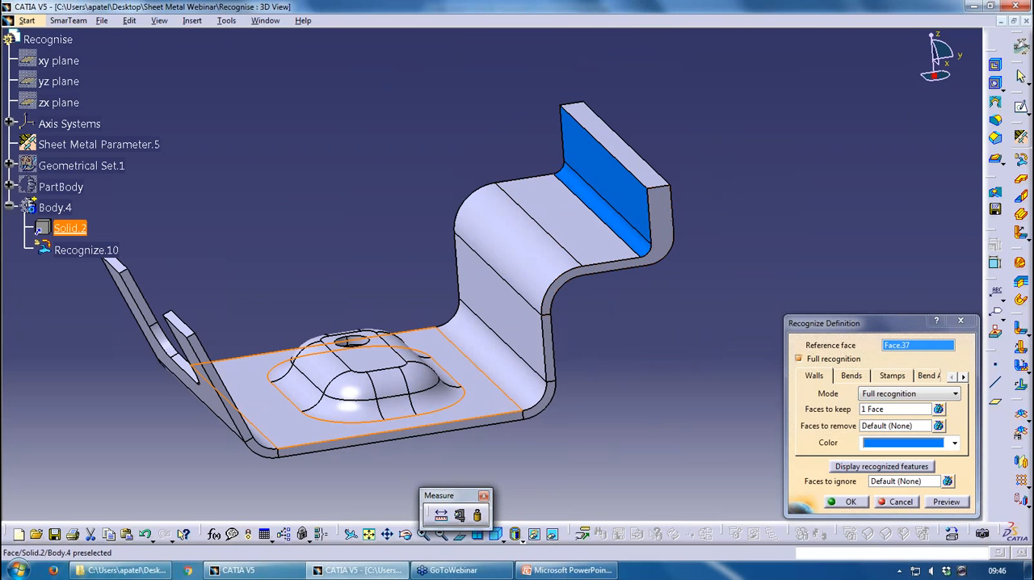
{"action": "left_click", "coordinate": [895, 409]}
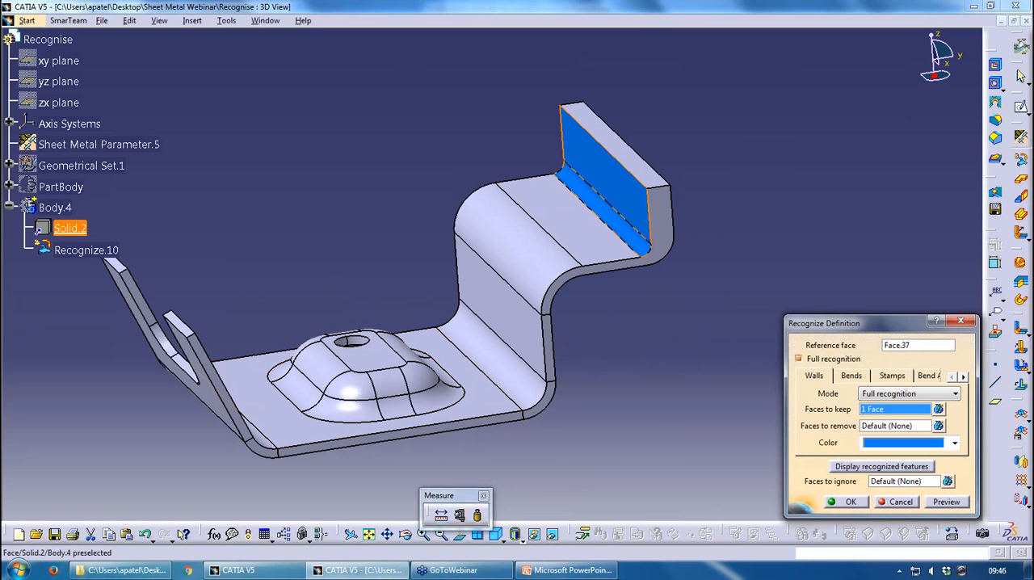
{"action": "left_click", "coordinate": [862, 378]}
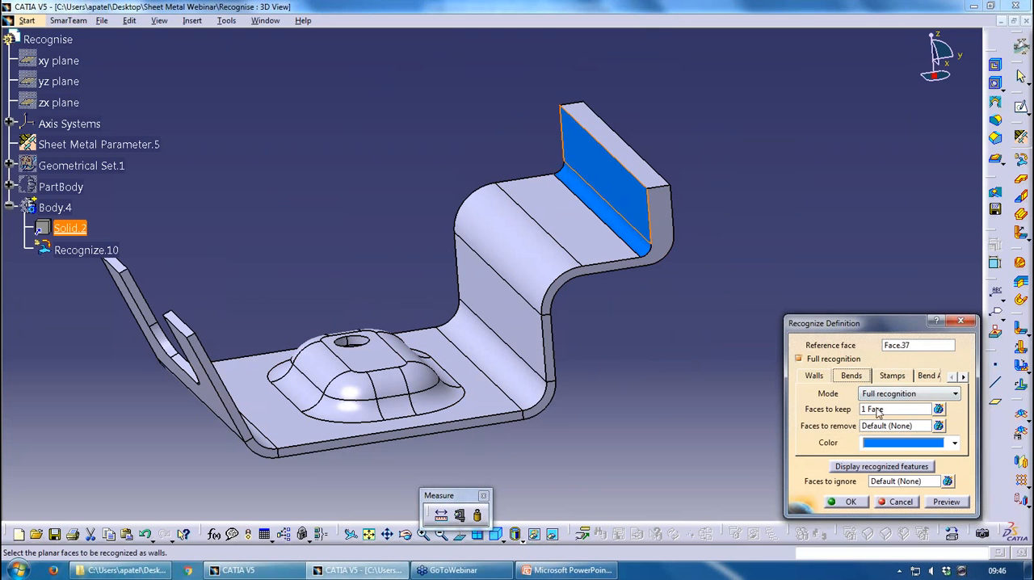
{"action": "left_click", "coordinate": [878, 410]}
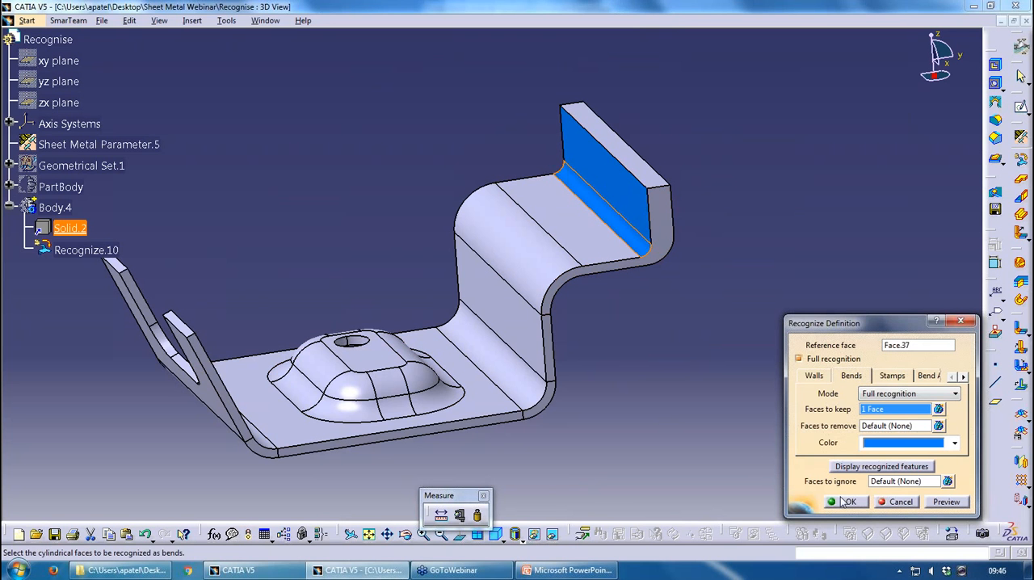
{"action": "left_click", "coordinate": [896, 502]}
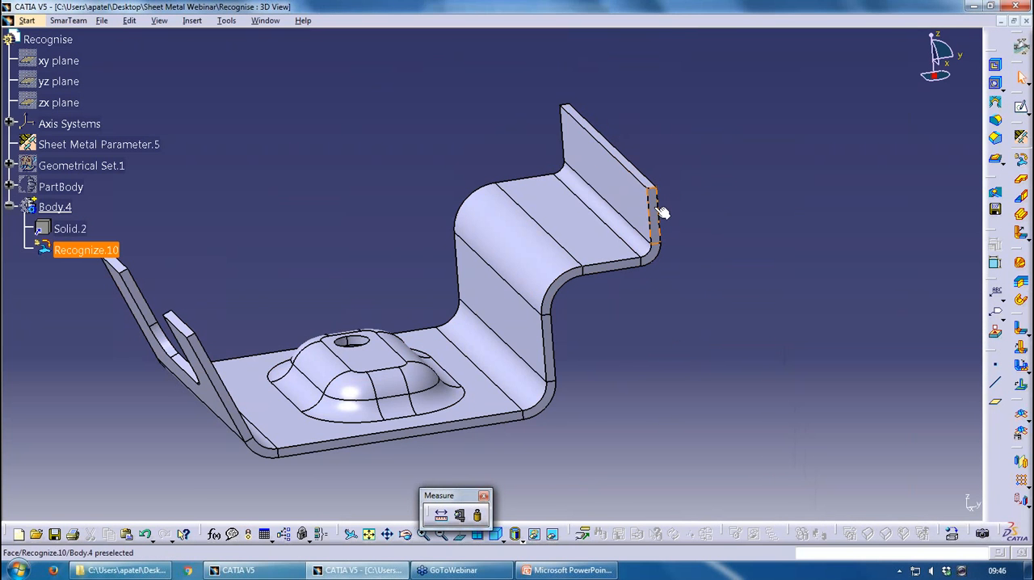
Unfold the recognised bracket into its flat view
{"action": "middle_click_drag", "start_coordinate": [485, 275], "coordinate": [598, 336]}
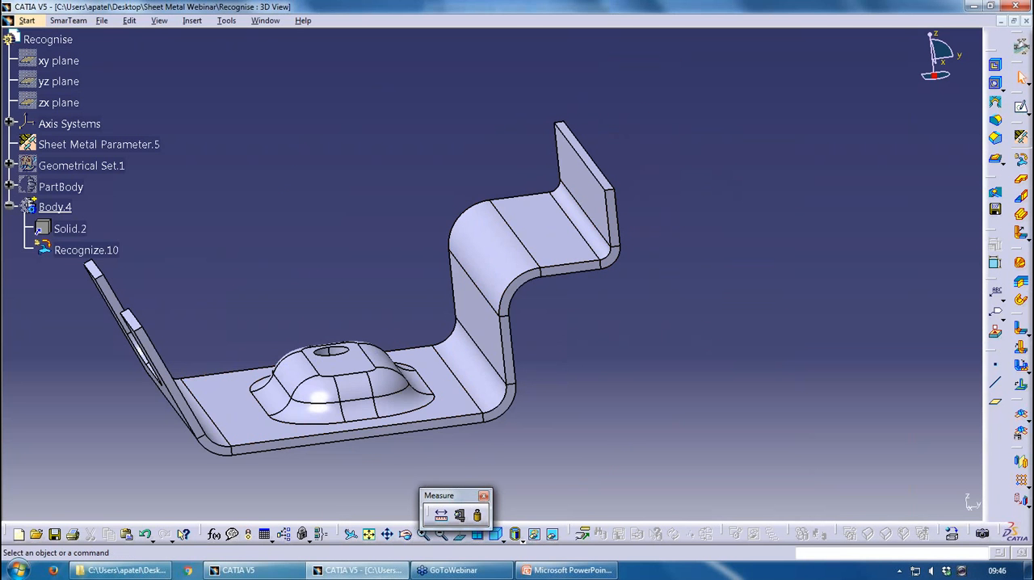
{"action": "middle_click_drag", "start_coordinate": [480, 316], "coordinate": [612, 270]}
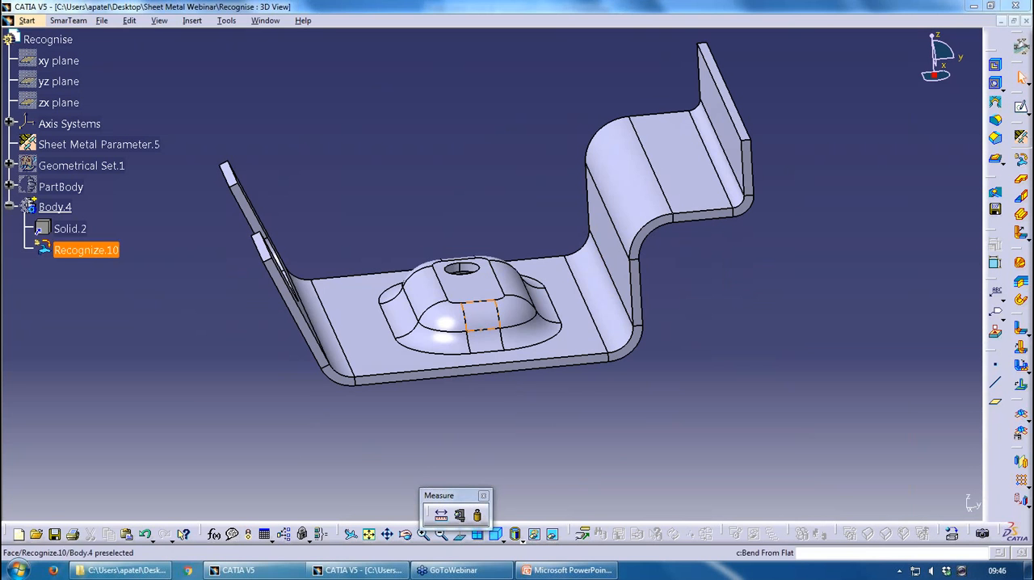
{"action": "left_click", "coordinate": [1020, 412]}
{"action": "left_click", "coordinate": [1020, 412]}
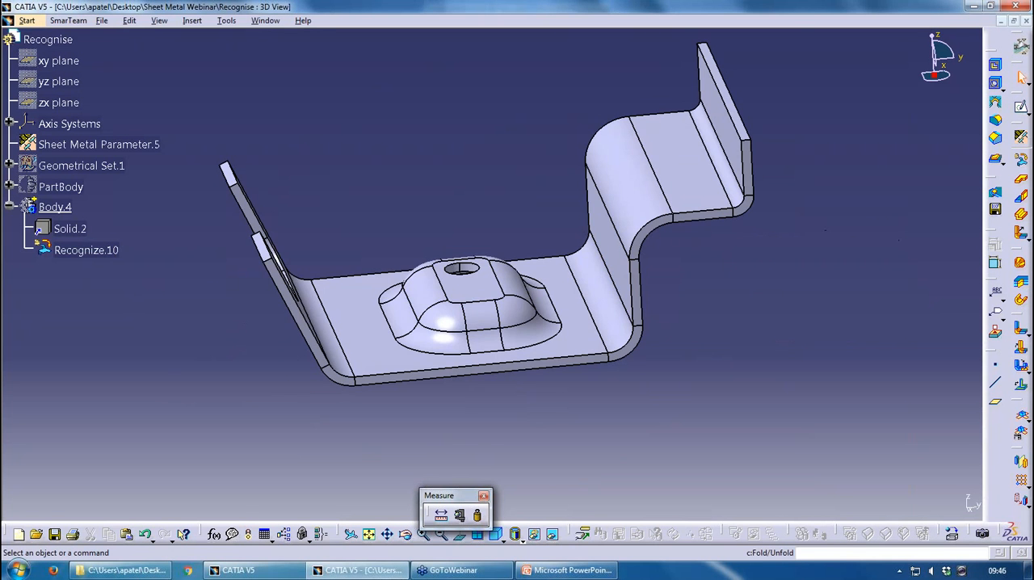
{"action": "left_click", "coordinate": [1020, 412]}
{"action": "left_click", "coordinate": [1020, 412]}
{"action": "left_click", "coordinate": [1019, 412]}
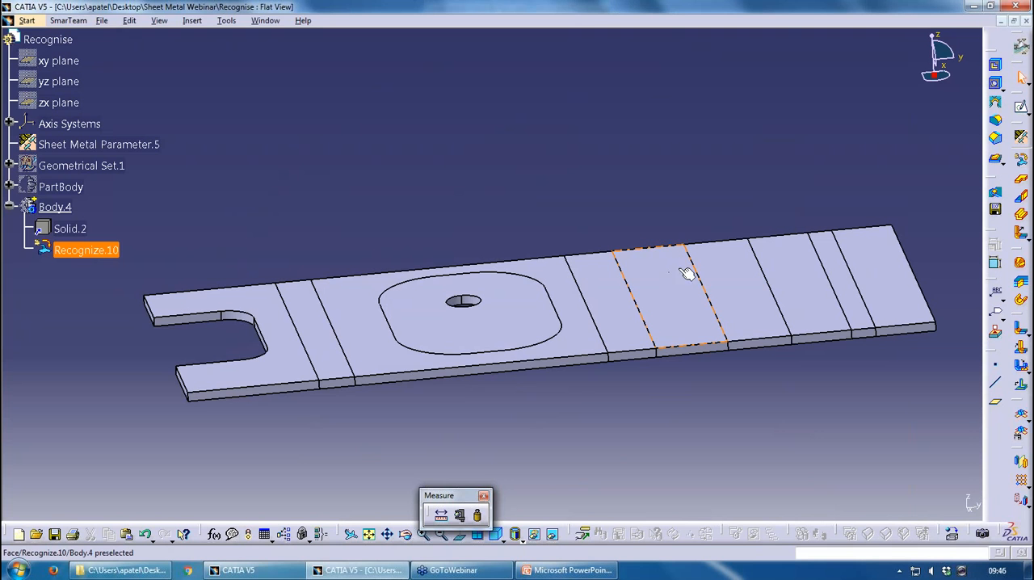
Switch to PowerPoint, present from the Part Recognition slide to Bends & Swept Walls, and end the slide show
{"action": "left_click", "coordinate": [570, 570]}
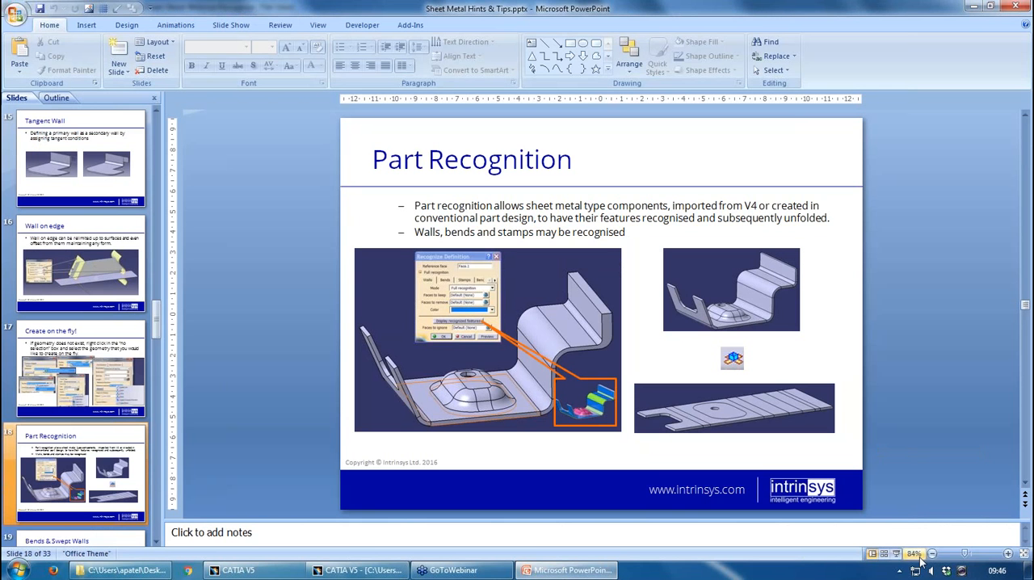
{"action": "left_click", "coordinate": [896, 554]}
{"action": "left_click", "coordinate": [710, 275]}
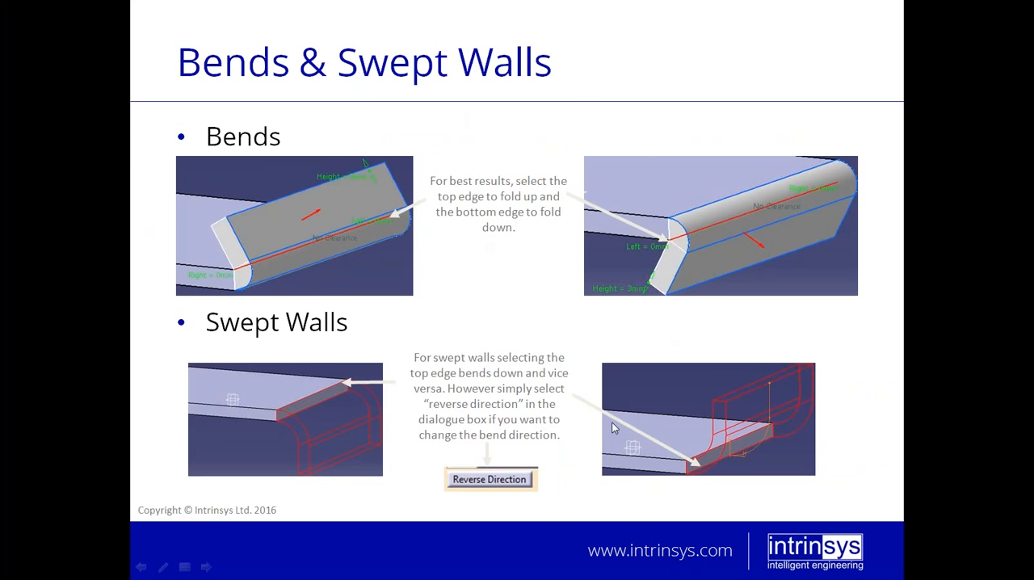
{"action": "key", "text": "Escape"}
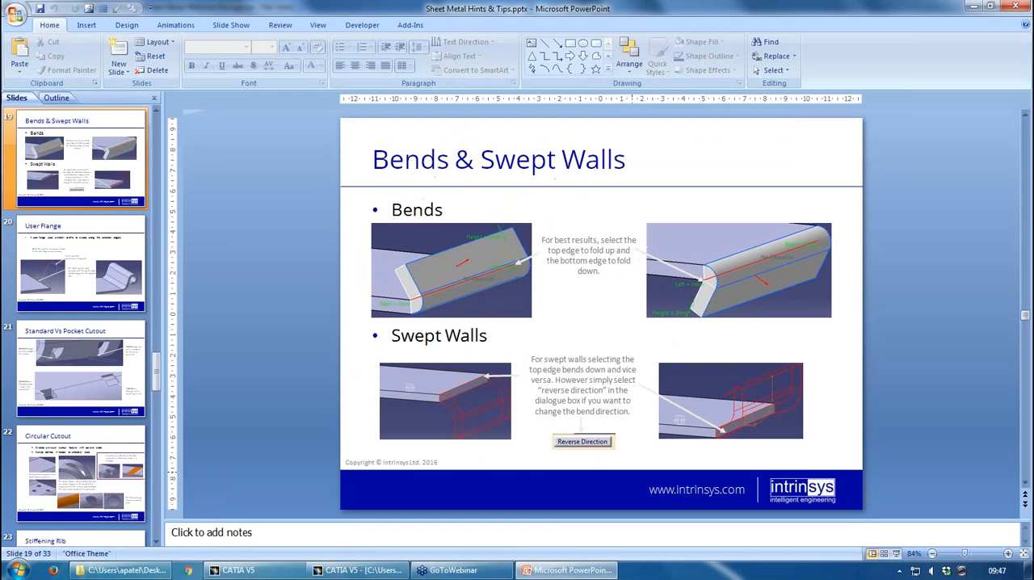
Switch back to CATIA and close the Recognise part without saving the changes
{"action": "left_click", "coordinate": [396, 573]}
{"action": "left_click", "coordinate": [1027, 21]}
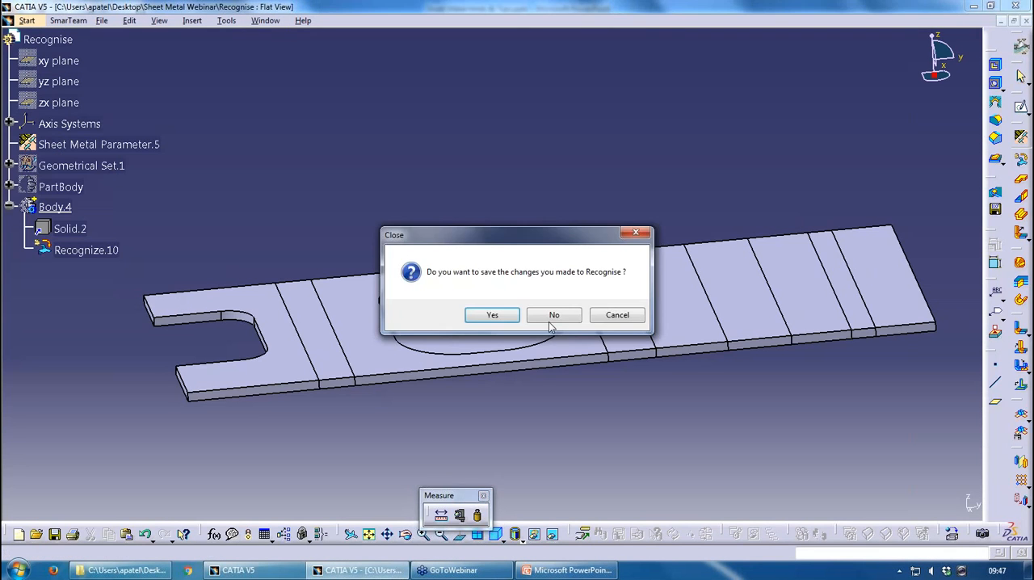
{"action": "left_click", "coordinate": [558, 309]}
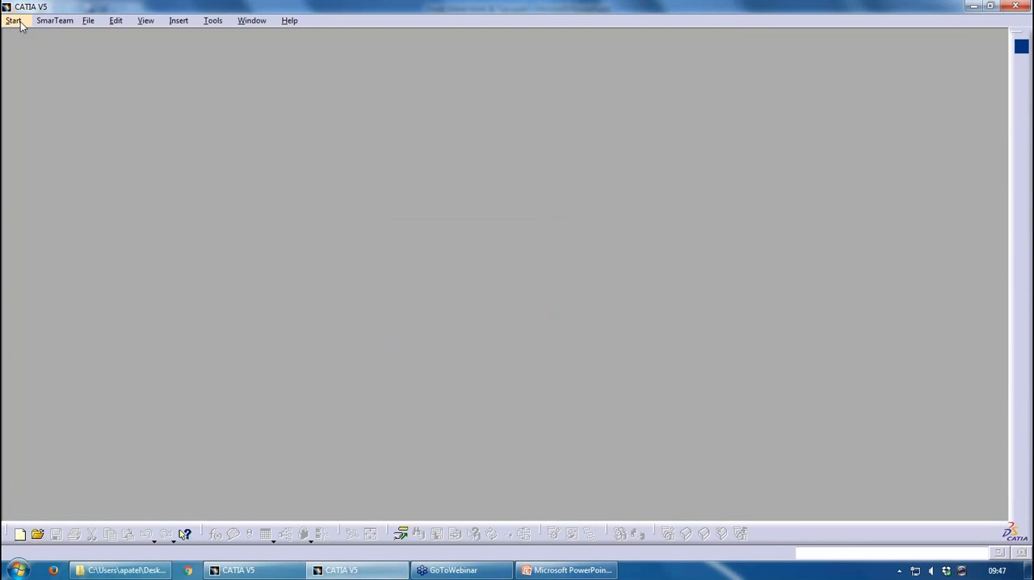
Open Demo.CATPart in CATIA from the Sheet Metal Webinar folder
{"action": "left_click", "coordinate": [213, 21]}
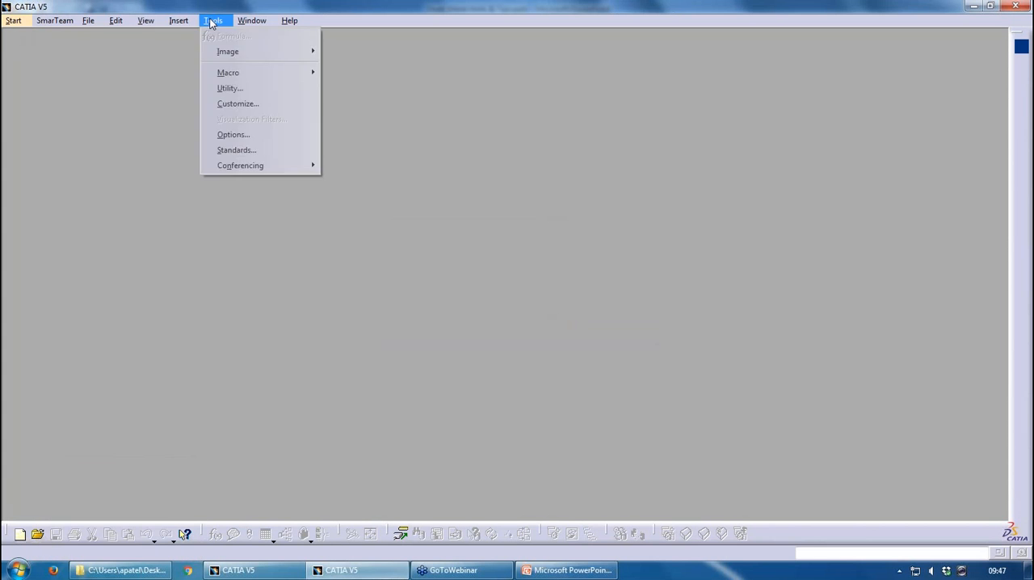
{"action": "mouse_move", "coordinate": [194, 26]}
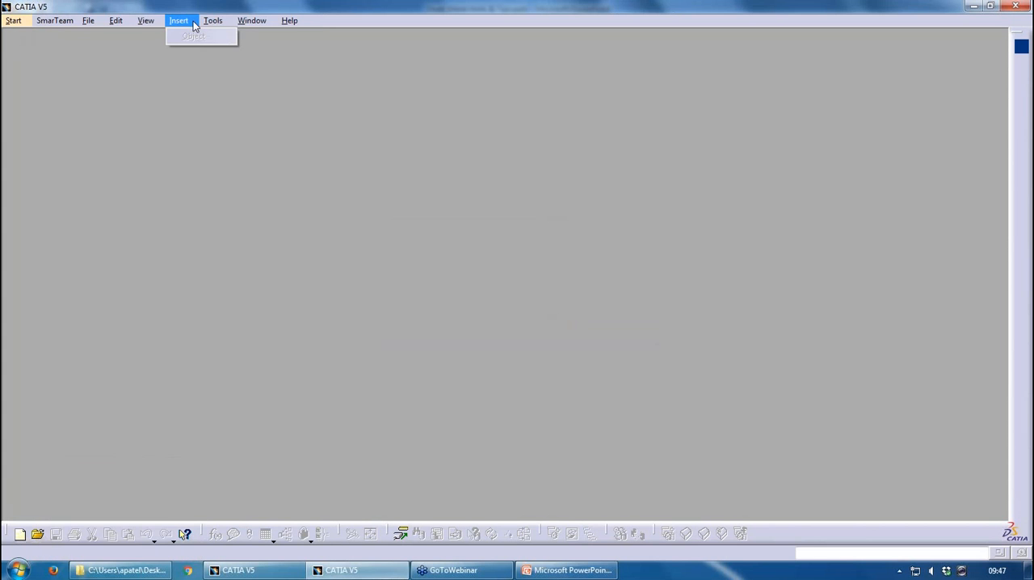
{"action": "left_click", "coordinate": [119, 565]}
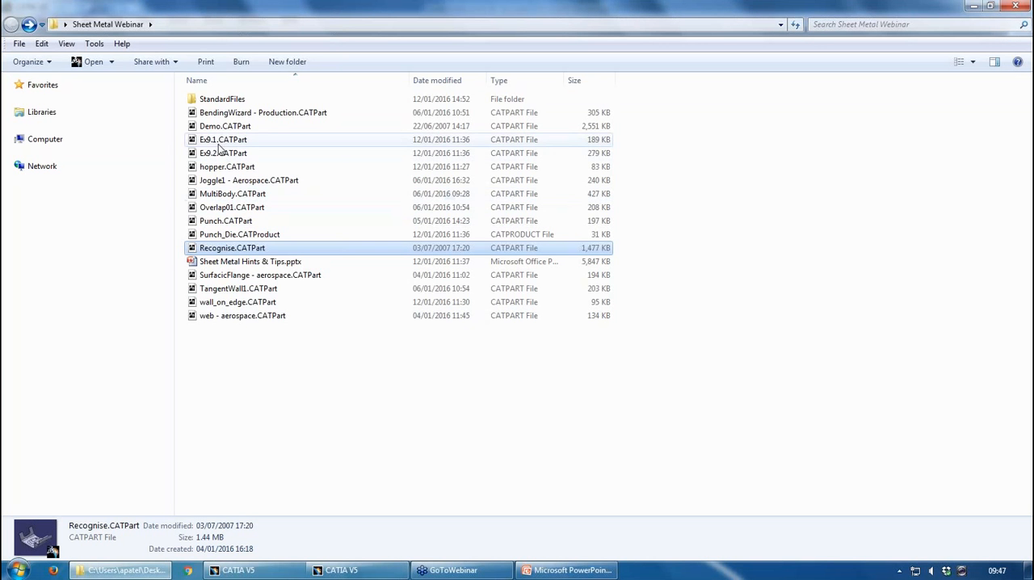
{"action": "left_click_drag", "start_coordinate": [220, 128], "coordinate": [363, 356]}
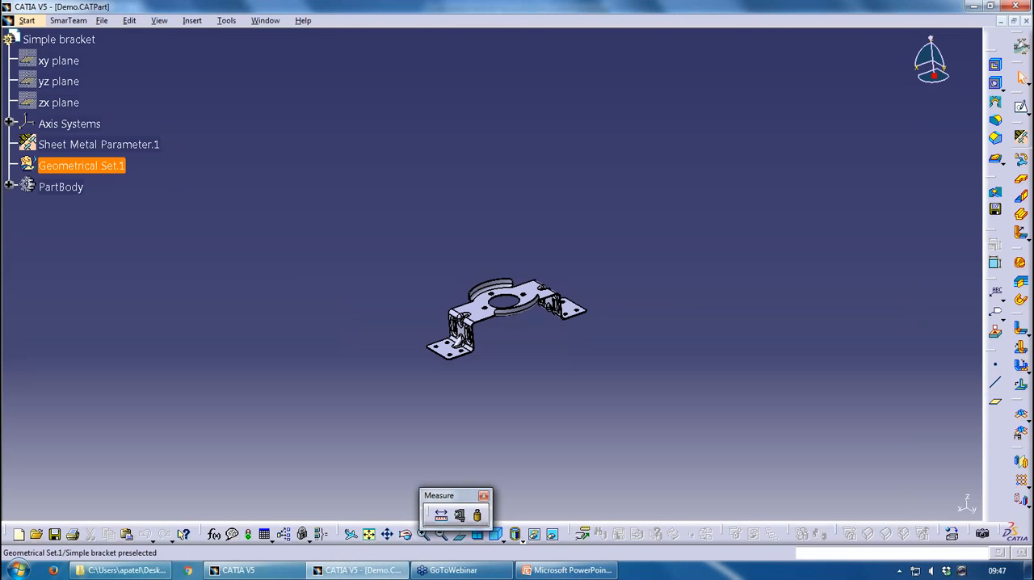
Expand the PartBody and step the in-work object through Wall.1, Wall On Edge.1 with its cylindrical bend, and Wall On Edge.2
{"action": "left_click", "coordinate": [8, 186]}
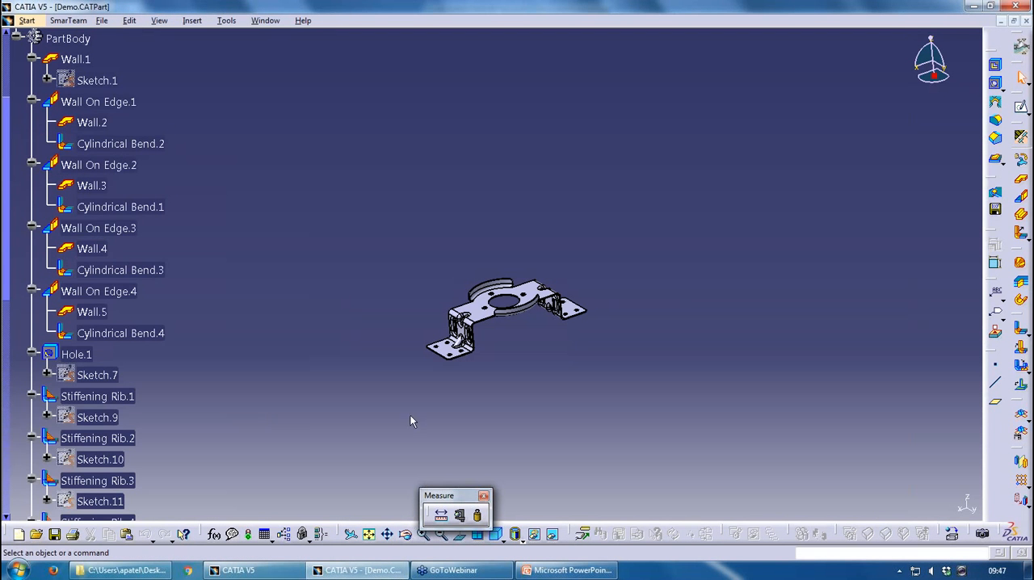
{"action": "middle_click_drag", "start_coordinate": [411, 419], "coordinate": [470, 303]}
{"action": "scroll", "coordinate": [99, 446], "scroll_direction": "up", "scroll_amount": 1}
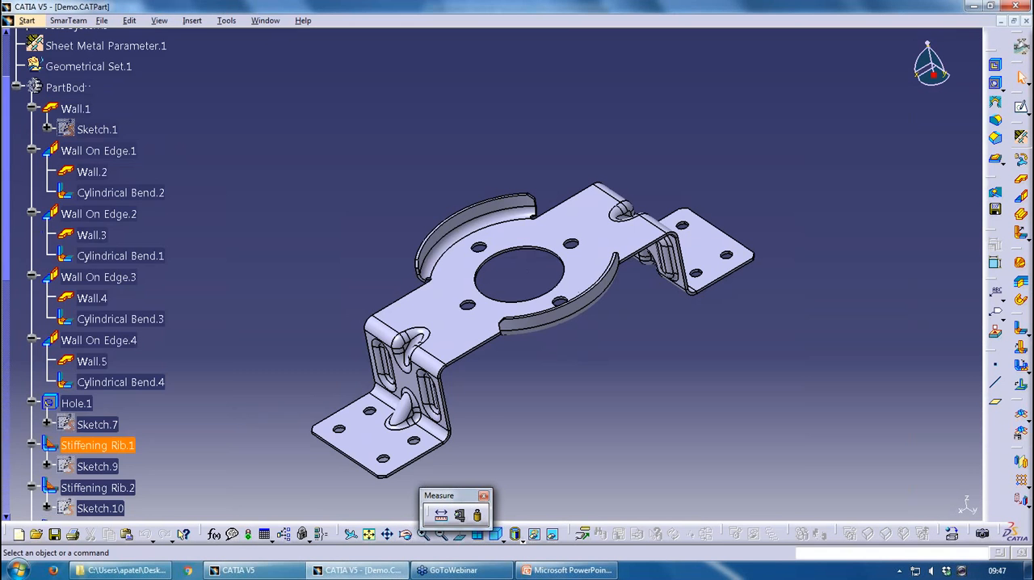
{"action": "right_click", "coordinate": [77, 110]}
{"action": "left_click", "coordinate": [137, 202]}
{"action": "right_click", "coordinate": [100, 151]}
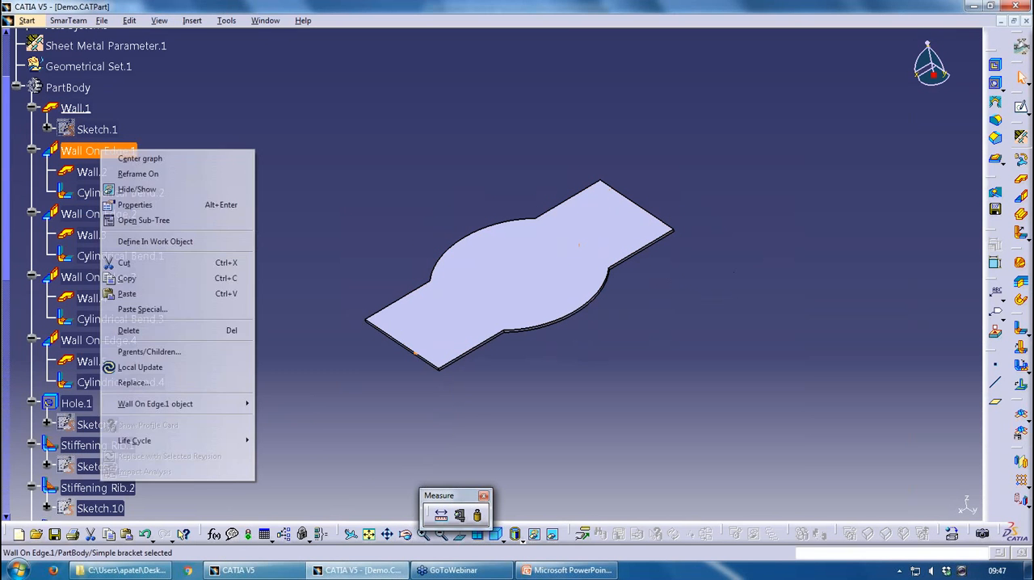
{"action": "left_click", "coordinate": [155, 241]}
{"action": "right_click", "coordinate": [99, 194]}
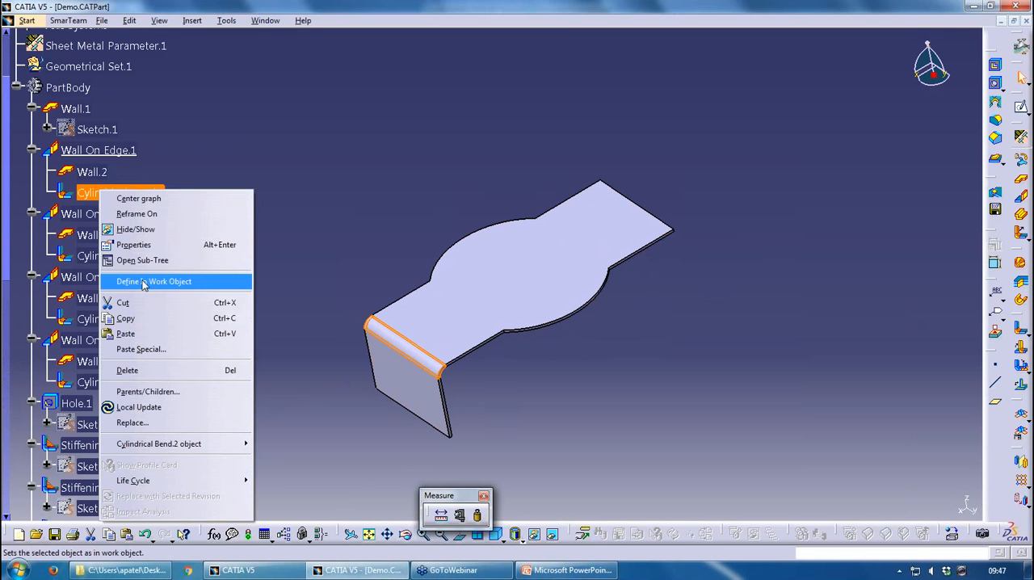
{"action": "left_click", "coordinate": [152, 282]}
{"action": "right_click", "coordinate": [96, 215]}
{"action": "left_click", "coordinate": [126, 306]}
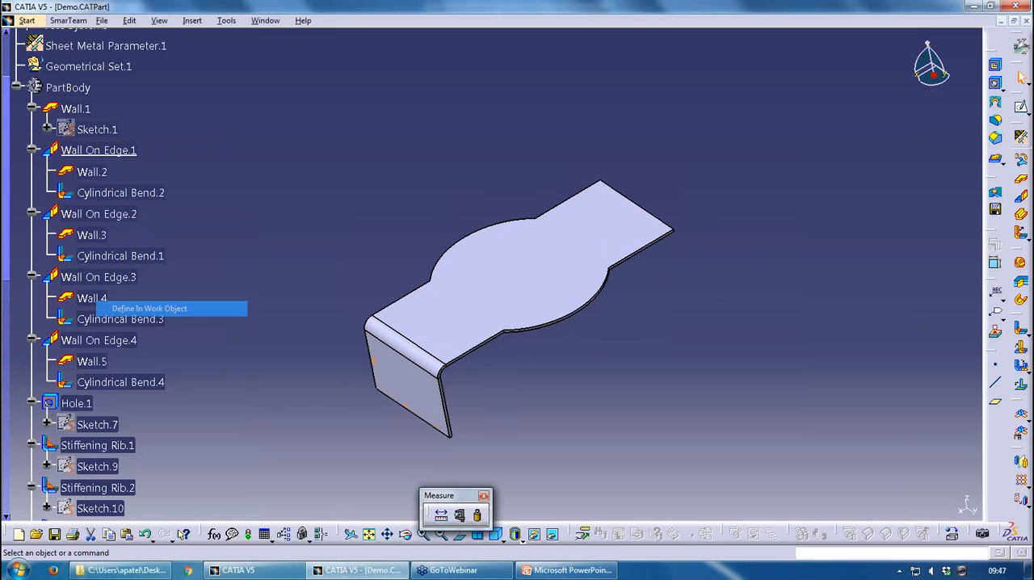
Scan the part's build history from Wall On Edge.2 through Stiffening Rib.2, and return the in-work object to Wall.1
{"action": "left_click", "coordinate": [128, 22]}
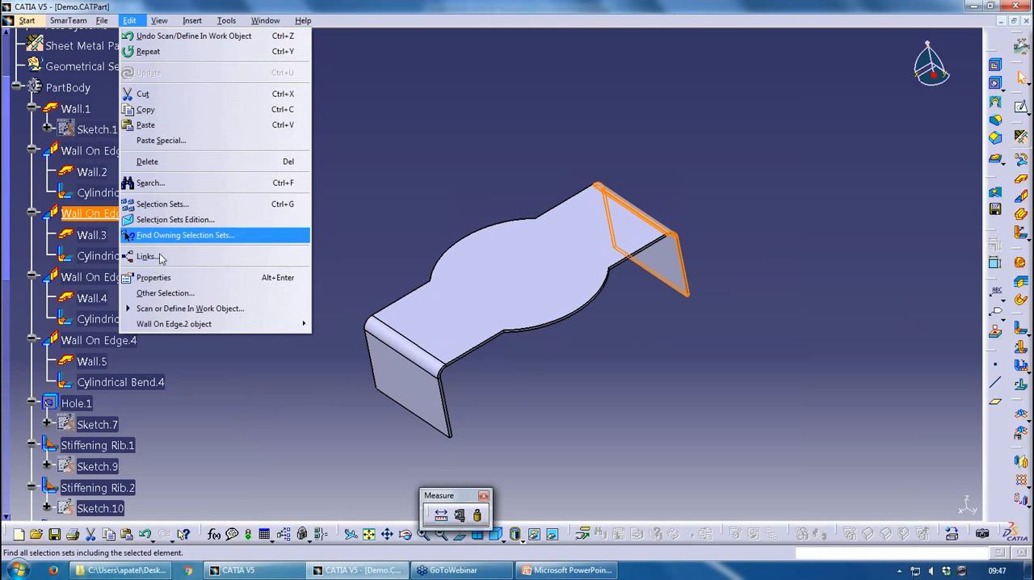
{"action": "left_click", "coordinate": [173, 312]}
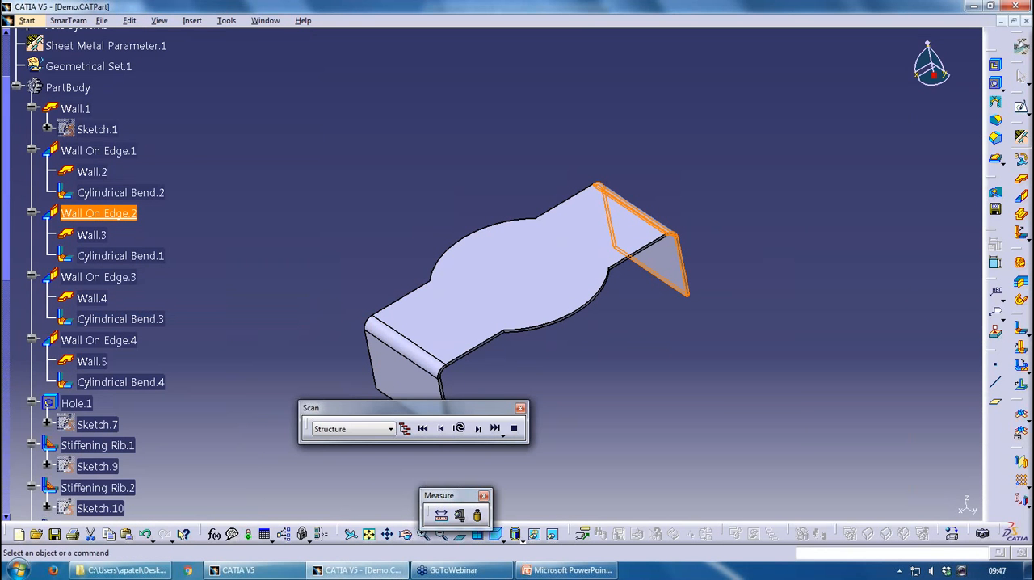
{"action": "left_click", "coordinate": [477, 429]}
{"action": "left_click", "coordinate": [477, 429]}
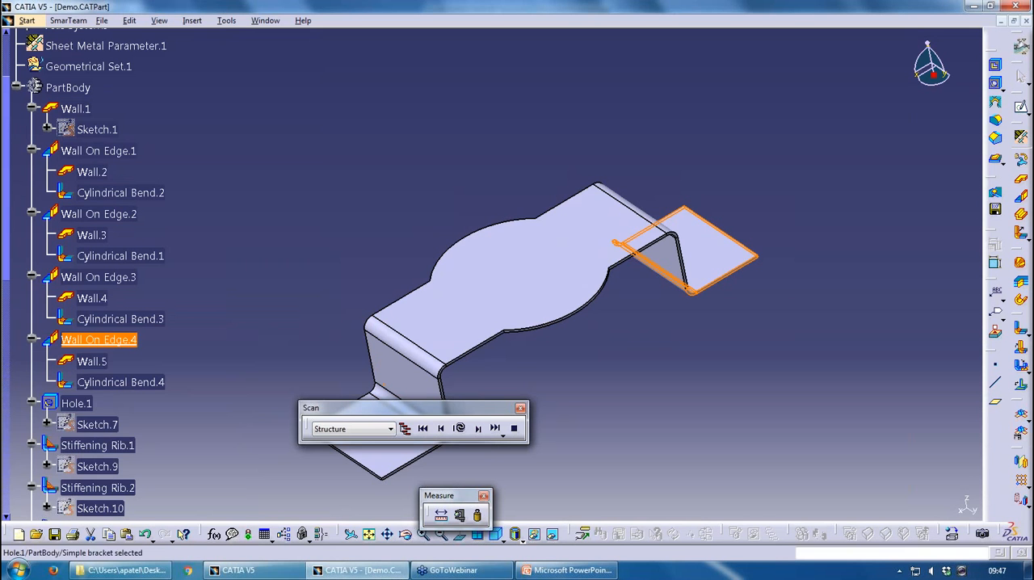
{"action": "left_click", "coordinate": [477, 428]}
{"action": "left_click", "coordinate": [477, 428]}
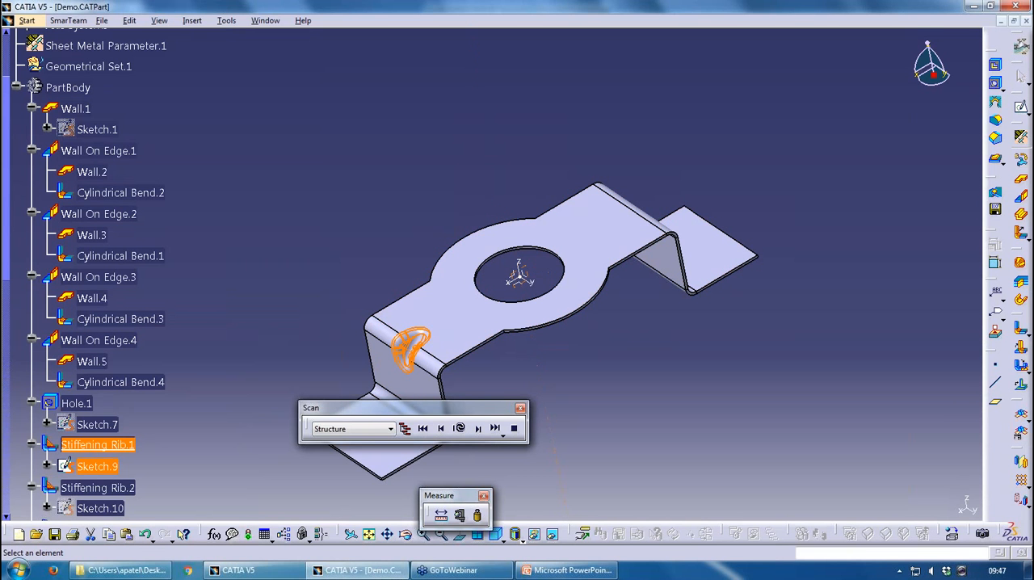
{"action": "left_click", "coordinate": [478, 428]}
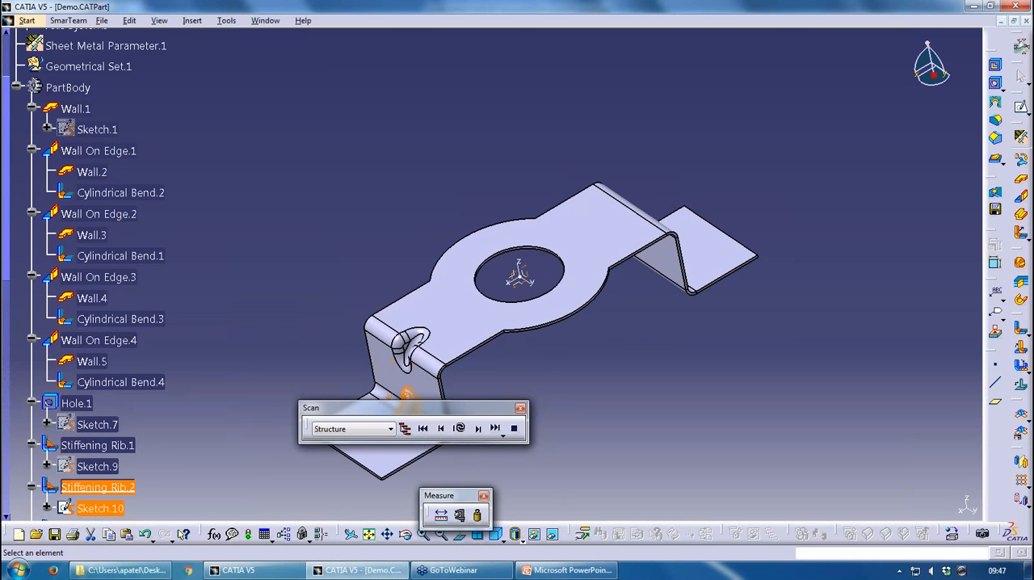
{"action": "middle_click_drag", "start_coordinate": [478, 323], "coordinate": [525, 217]}
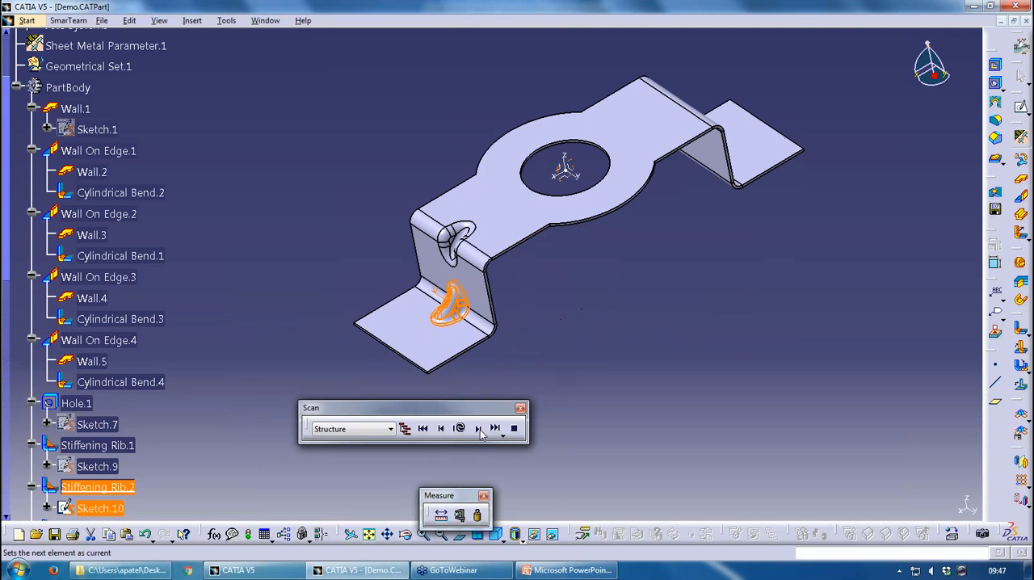
{"action": "left_click", "coordinate": [422, 428]}
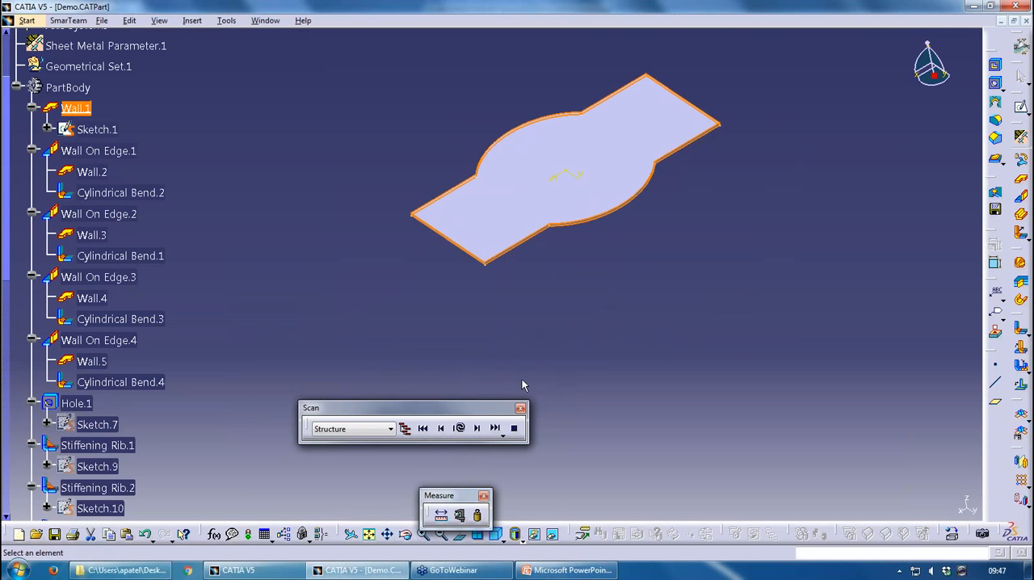
{"action": "left_click", "coordinate": [513, 429]}
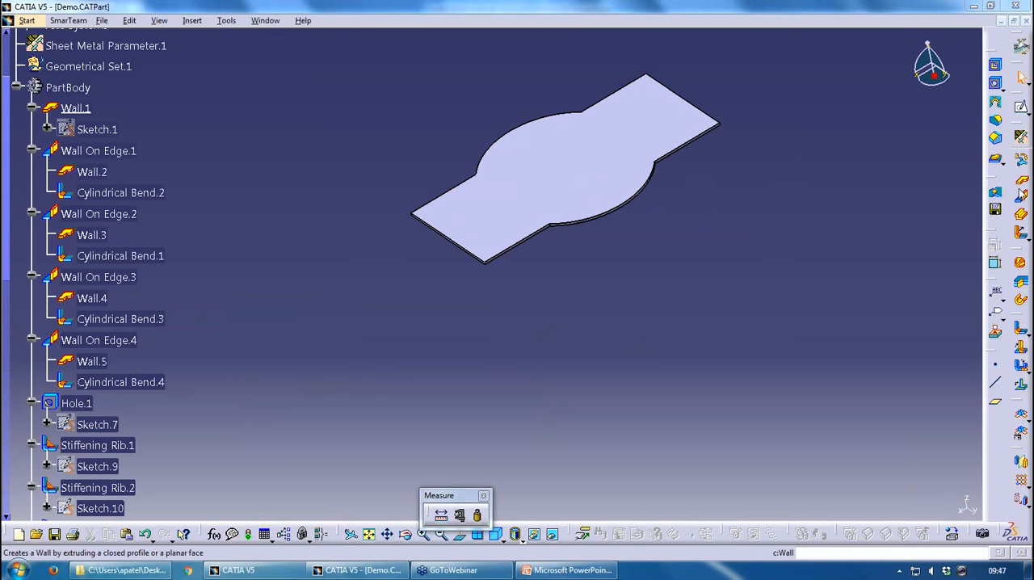
Preview a 40 mm Wall On Edge at 90 degrees on the upper edge of Wall.1's near end, and cancel it
{"action": "left_click", "coordinate": [1021, 198]}
{"action": "left_click", "coordinate": [449, 239]}
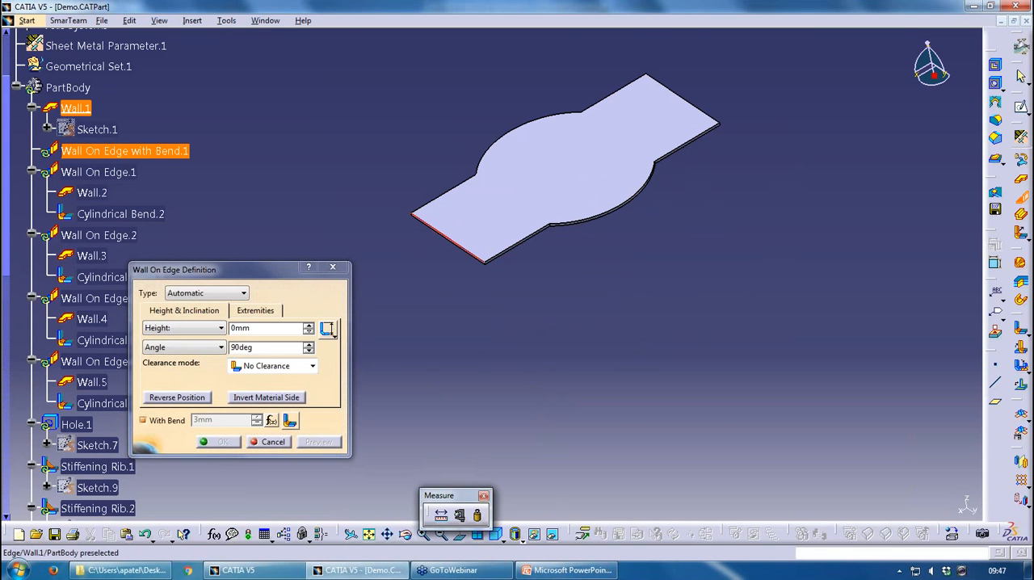
{"action": "middle_click_drag", "start_coordinate": [448, 239], "coordinate": [466, 202]}
{"action": "middle_click_drag", "start_coordinate": [477, 356], "coordinate": [496, 298]}
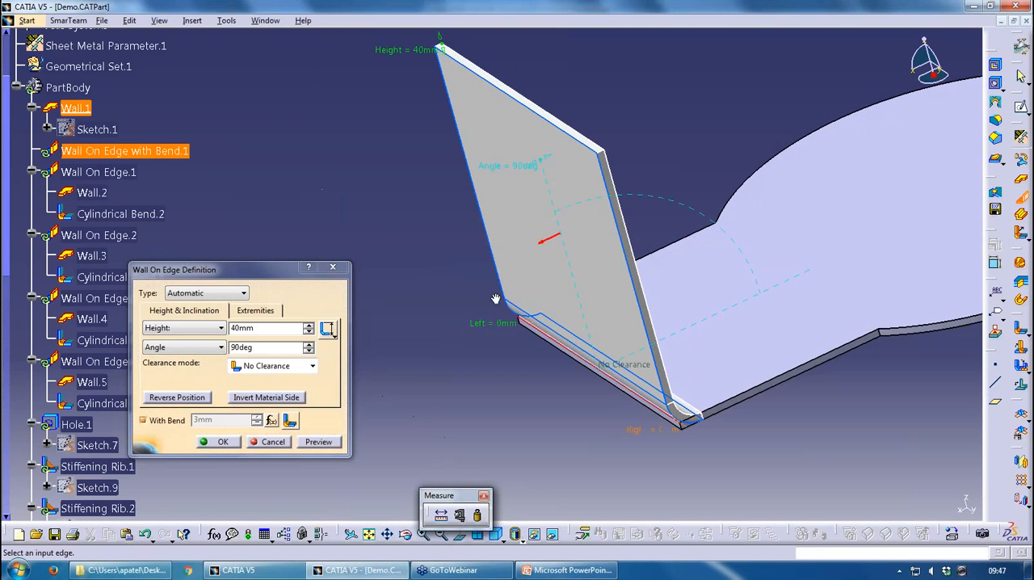
{"action": "left_click", "coordinate": [273, 442]}
Preview a 40 mm Wall On Edge on the lower end edge, try Reverse Position and Invert Material Side, and cancel it
{"action": "left_click", "coordinate": [1014, 201]}
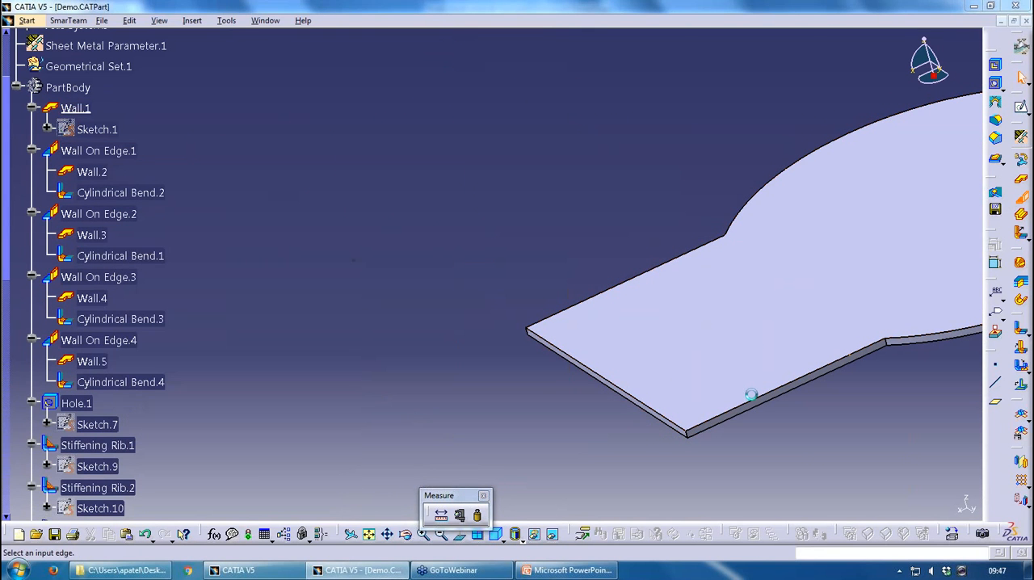
{"action": "left_click", "coordinate": [598, 380]}
{"action": "middle_click_drag", "start_coordinate": [578, 422], "coordinate": [508, 310]}
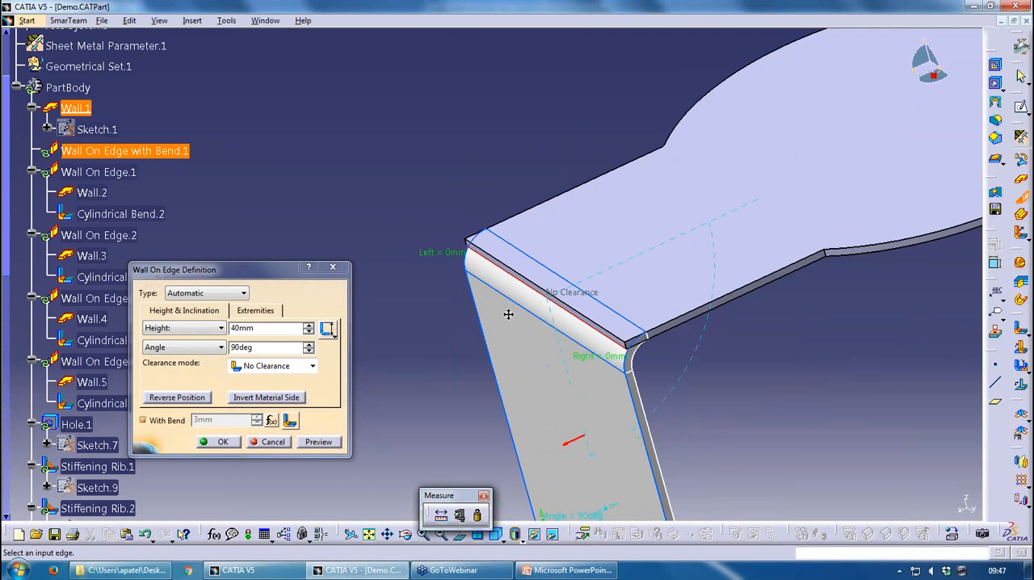
{"action": "left_click", "coordinate": [197, 398]}
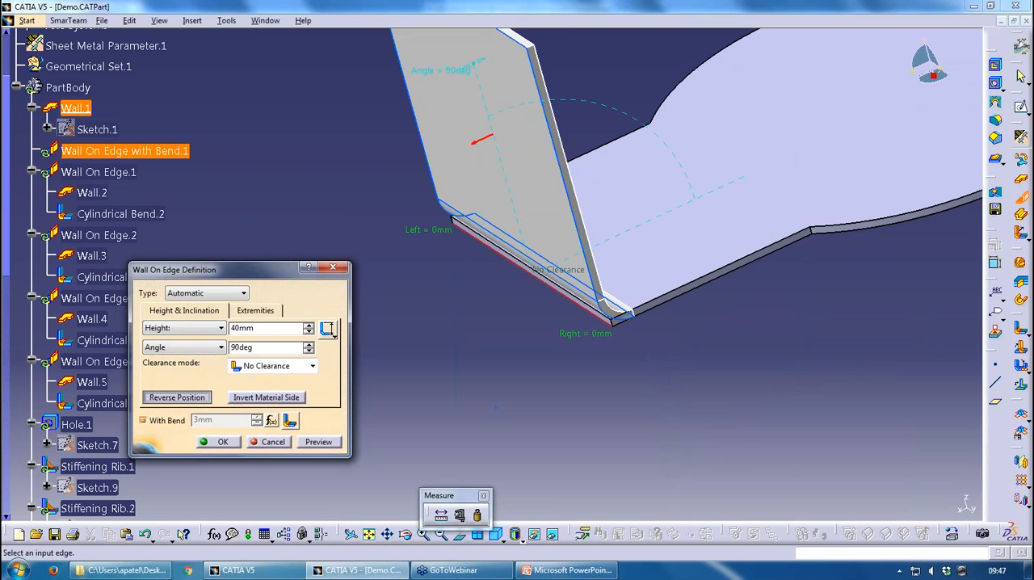
{"action": "left_click", "coordinate": [197, 398]}
{"action": "left_click", "coordinate": [197, 397]}
{"action": "left_click", "coordinate": [278, 401]}
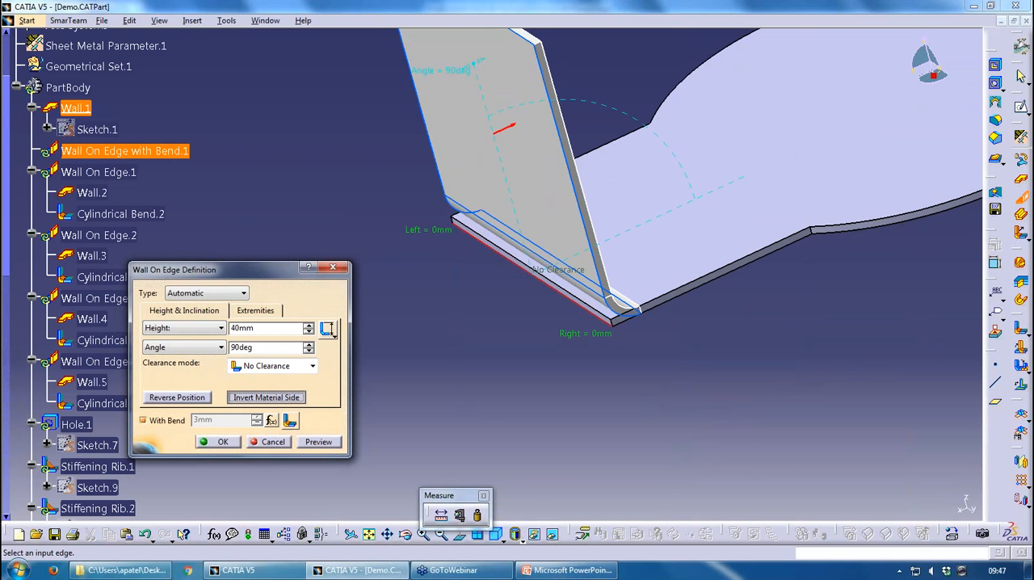
{"action": "left_click", "coordinate": [278, 401]}
{"action": "left_click", "coordinate": [271, 441]}
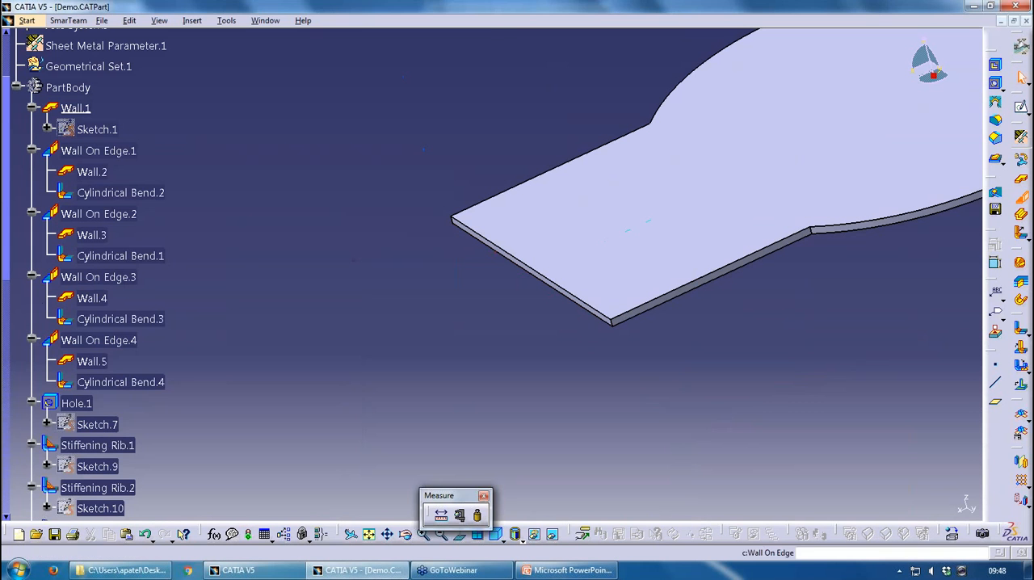
Preview a 40 mm Wall On Edge on the upper end edge of Wall.1 and examine its bend profile edge-on
{"action": "left_click", "coordinate": [1021, 214]}
{"action": "left_click", "coordinate": [530, 268]}
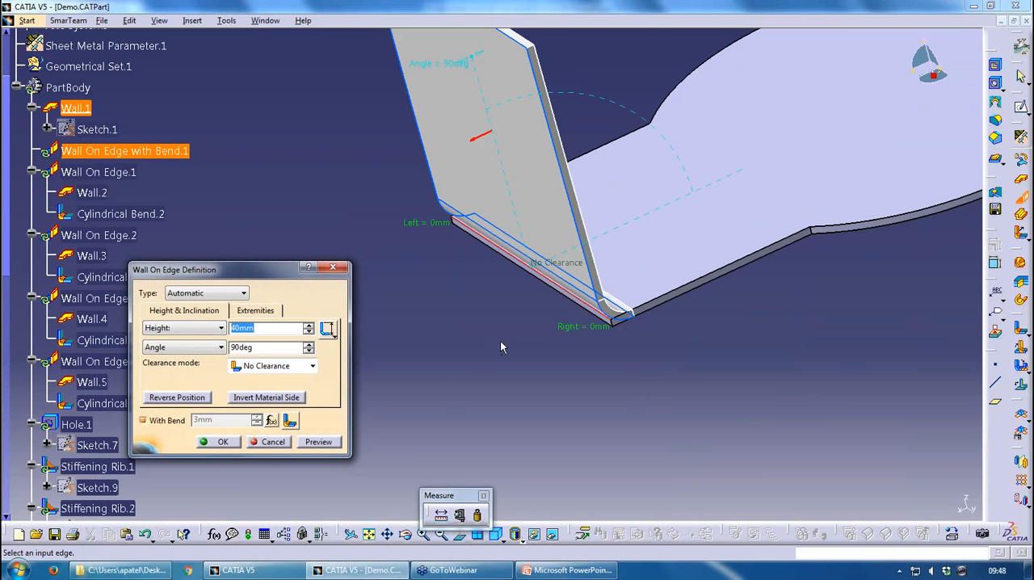
{"action": "middle_click_drag", "start_coordinate": [477, 344], "coordinate": [622, 282]}
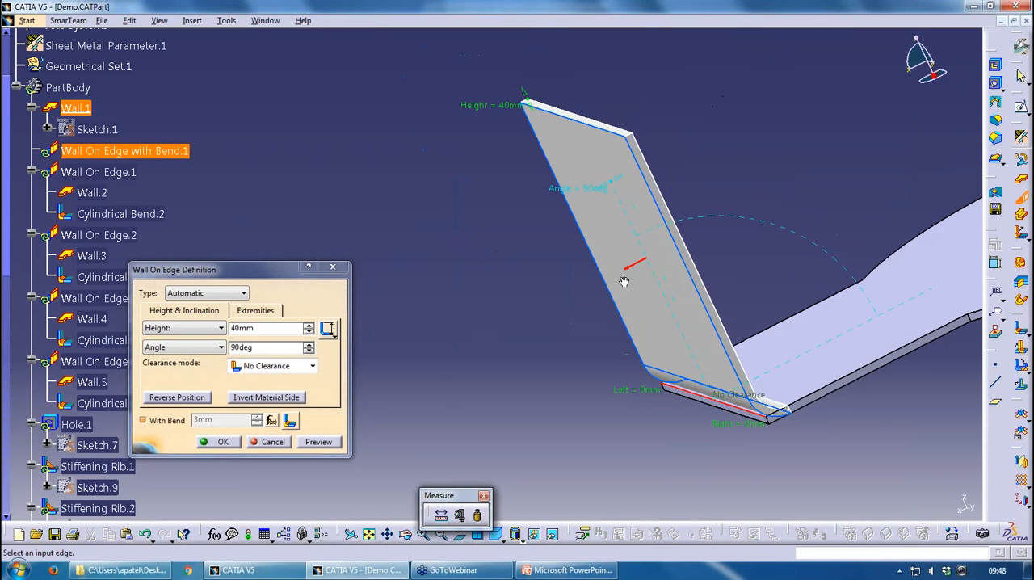
{"action": "middle_click", "coordinate": [773, 427]}
{"action": "middle_click_drag", "start_coordinate": [606, 372], "coordinate": [728, 384]}
{"action": "middle_click_drag", "start_coordinate": [620, 263], "coordinate": [635, 283]}
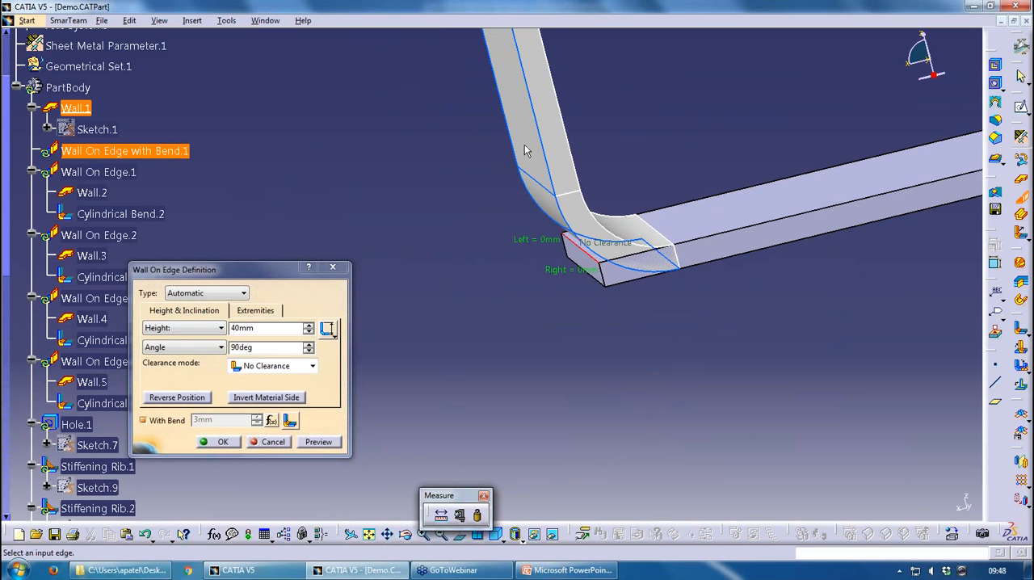
{"action": "middle_click_drag", "start_coordinate": [525, 151], "coordinate": [604, 277]}
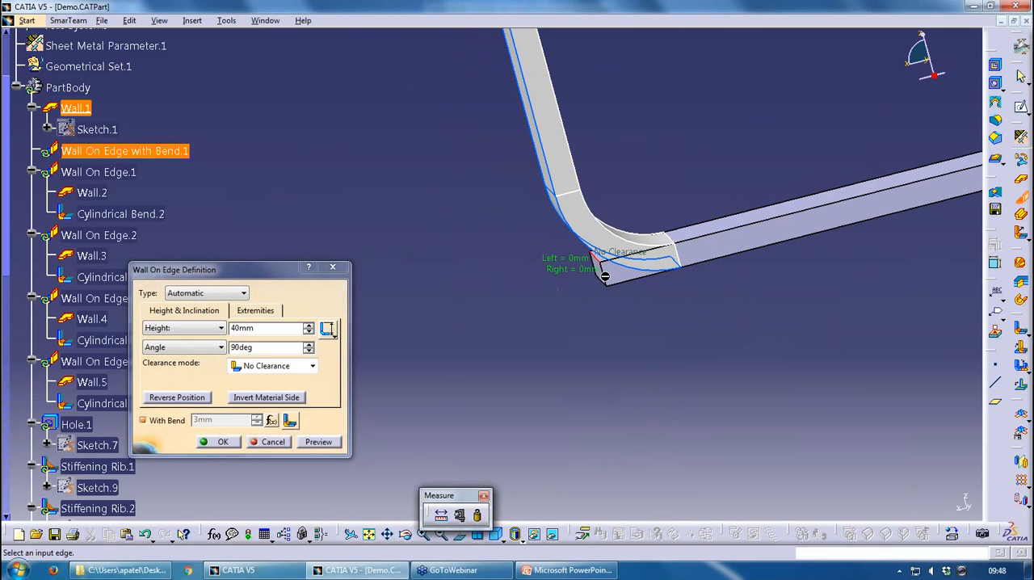
Compare the previewed wall with Invert Material Side toggled in both Reverse Position states, and cancel the definition
{"action": "left_click", "coordinate": [300, 396]}
{"action": "left_click", "coordinate": [294, 398]}
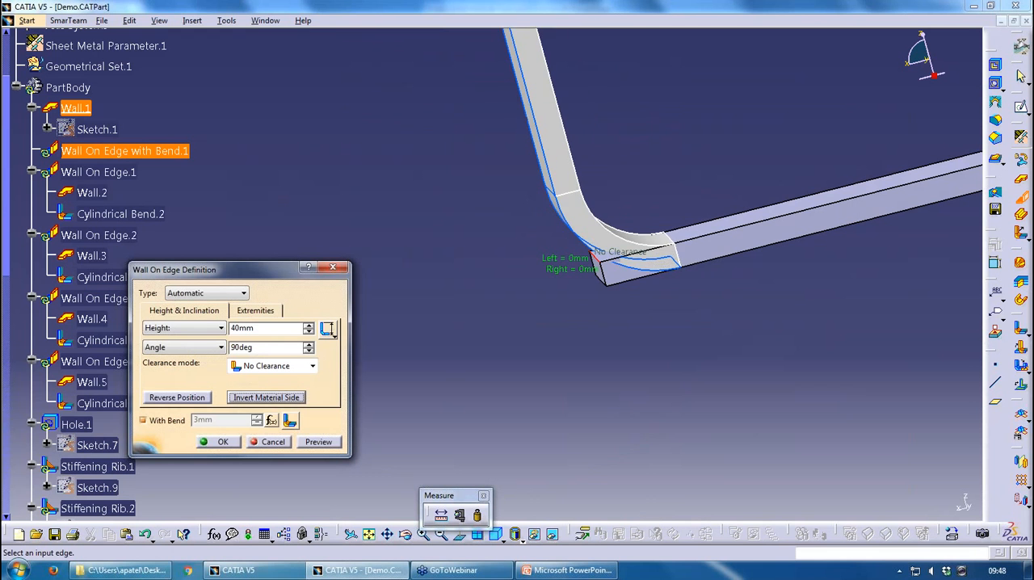
{"action": "left_click", "coordinate": [294, 398]}
{"action": "left_click", "coordinate": [198, 399]}
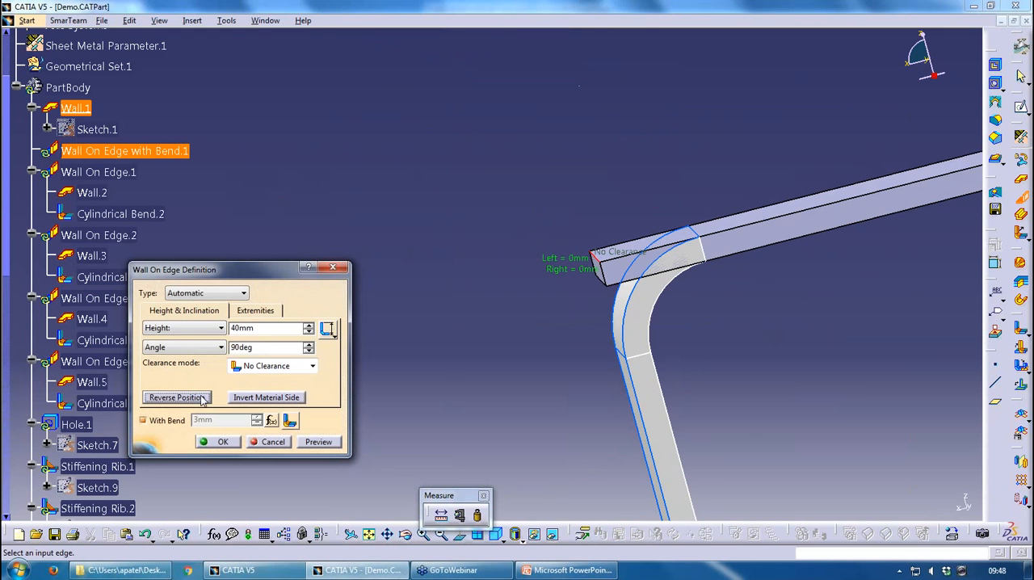
{"action": "left_click", "coordinate": [273, 398]}
{"action": "left_click", "coordinate": [276, 399]}
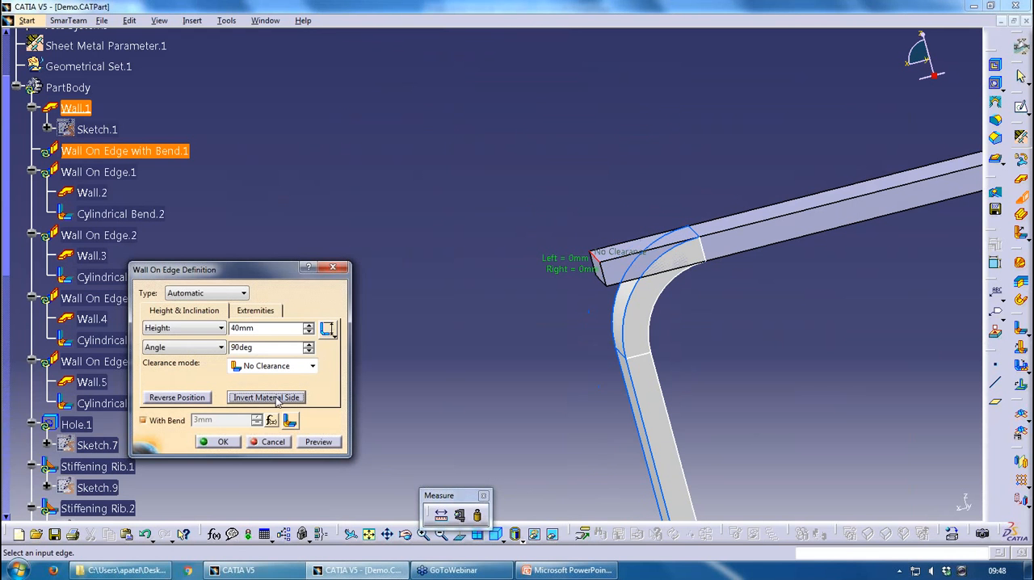
{"action": "left_click", "coordinate": [278, 401]}
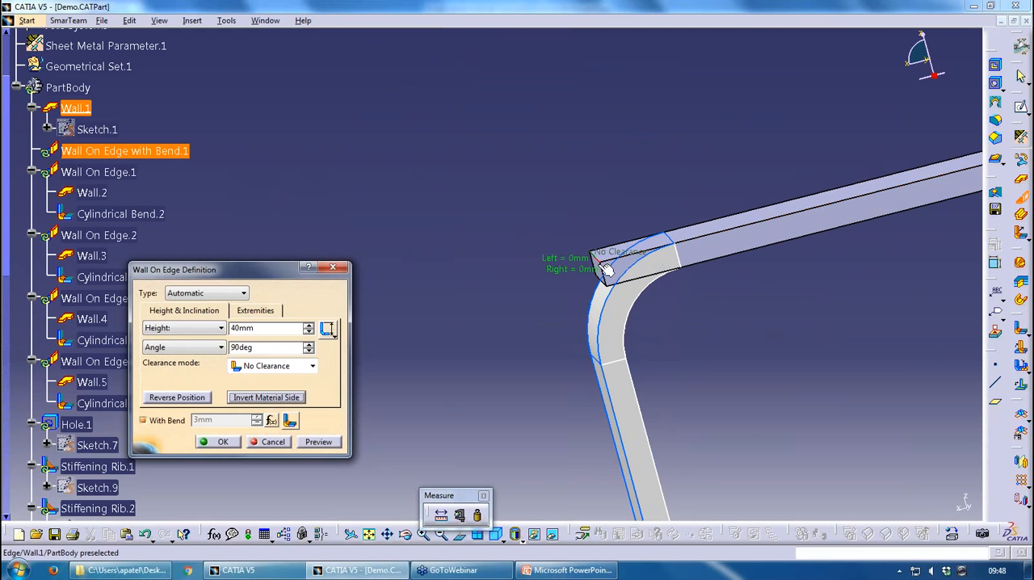
{"action": "left_click", "coordinate": [273, 441]}
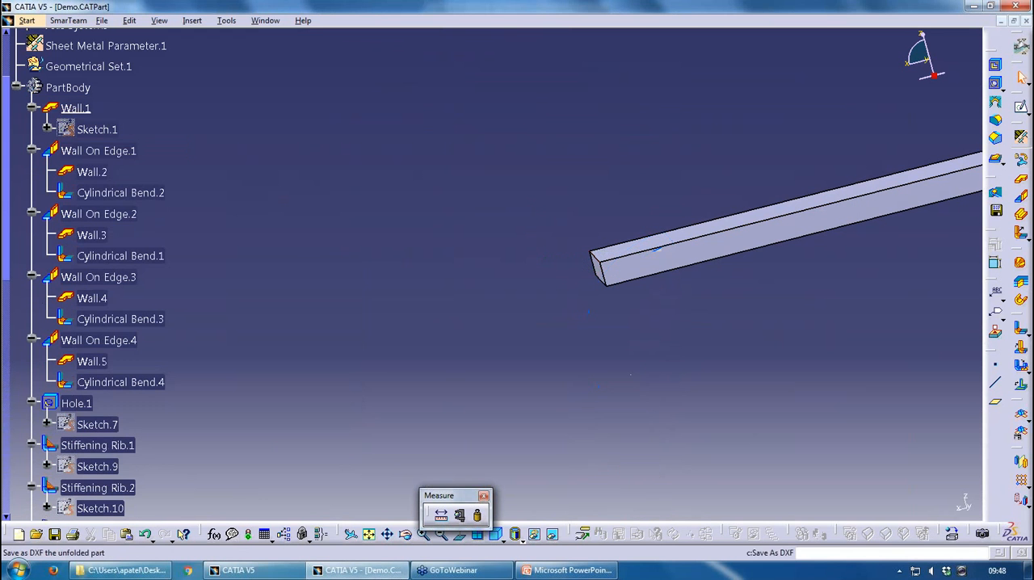
Preview a Wall On Edge on the lower end edge, compare its inverted material side and reversed position close up, and cancel it
{"action": "left_click", "coordinate": [1023, 198]}
{"action": "left_click", "coordinate": [608, 290]}
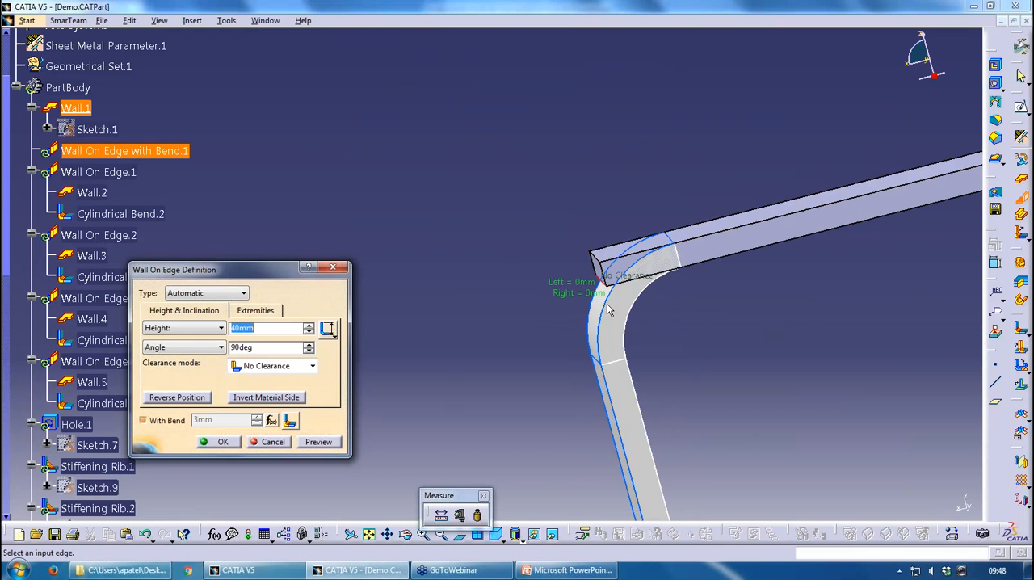
{"action": "mouse_move", "coordinate": [608, 329]}
{"action": "middle_mouse_down"}
{"action": "mouse_move", "coordinate": [601, 320]}
{"action": "mouse_move", "coordinate": [616, 344]}
{"action": "middle_mouse_up"}
{"action": "left_click", "coordinate": [277, 399]}
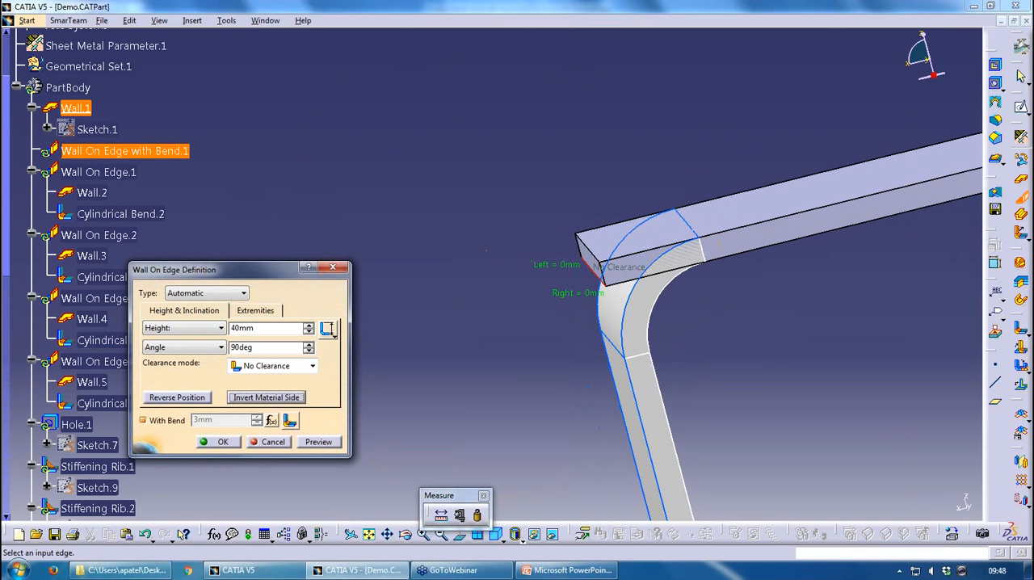
{"action": "left_click", "coordinate": [192, 401]}
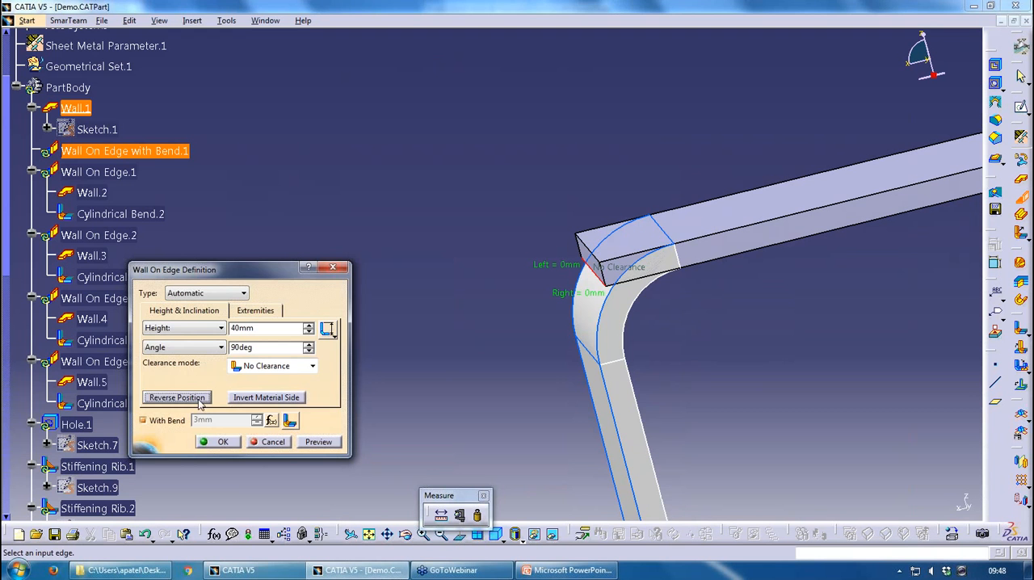
{"action": "left_click", "coordinate": [267, 397]}
{"action": "left_click", "coordinate": [269, 442]}
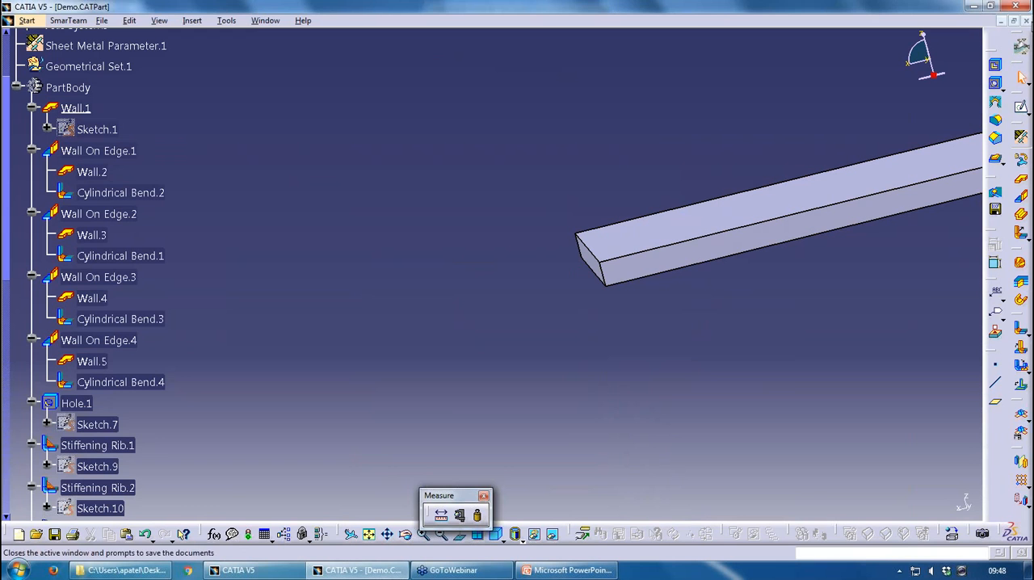
Close Demo.CATPart, switch to PowerPoint, and present up to the User Flange slide before ending the slide show
{"action": "left_click", "coordinate": [1024, 20]}
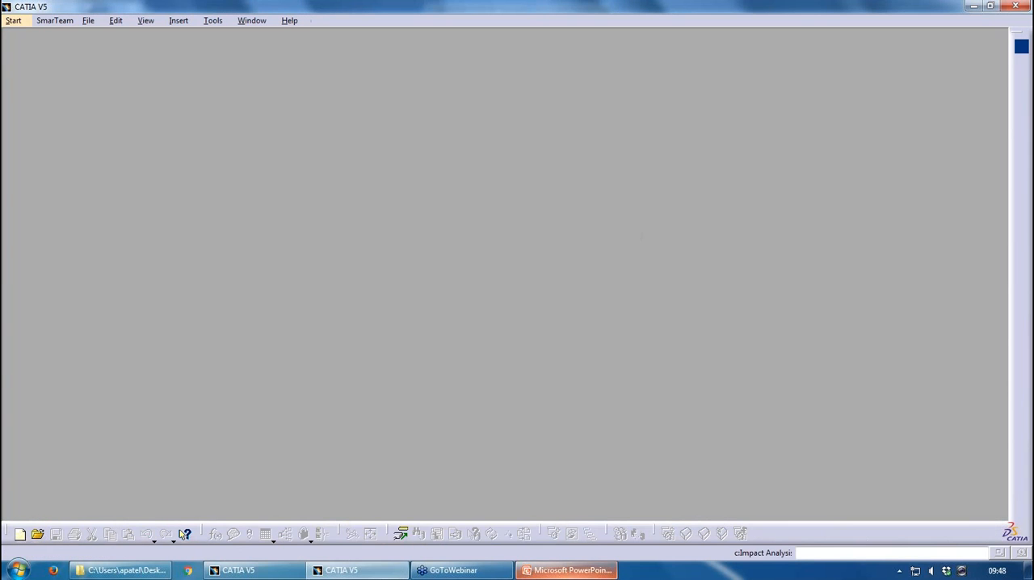
{"action": "left_click", "coordinate": [523, 571]}
{"action": "left_click", "coordinate": [896, 554]}
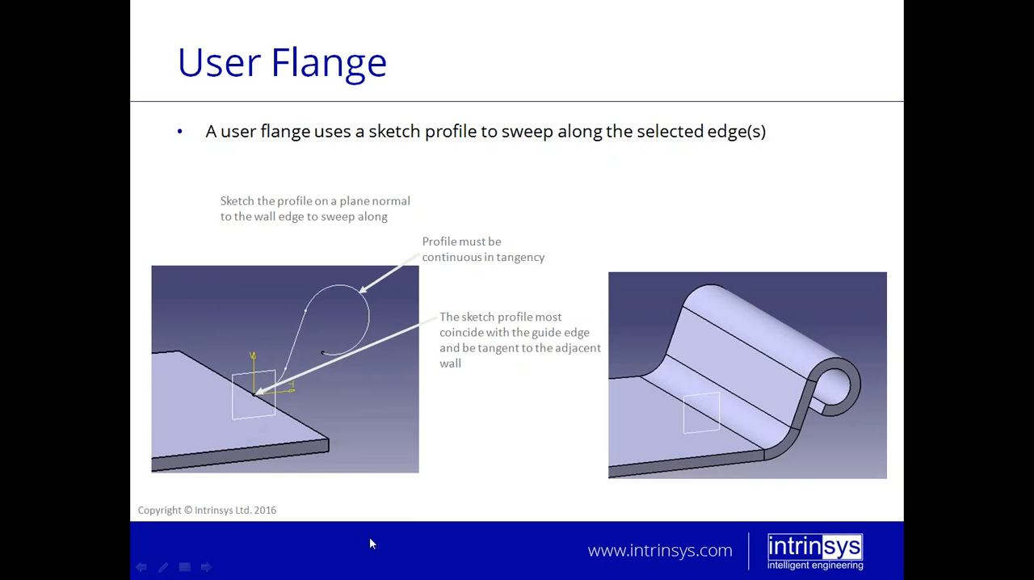
{"action": "key", "text": "Escape"}
Switch back to CATIA and create a new Part document
{"action": "left_click", "coordinate": [348, 570]}
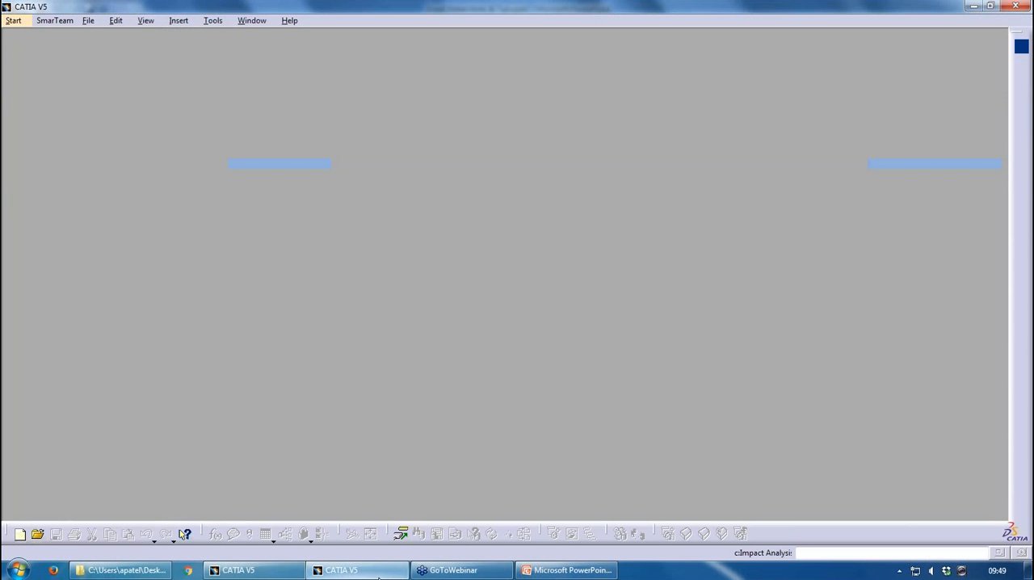
{"action": "key", "text": "ctrl+n"}
{"action": "type", "text": "pAnalysis"}
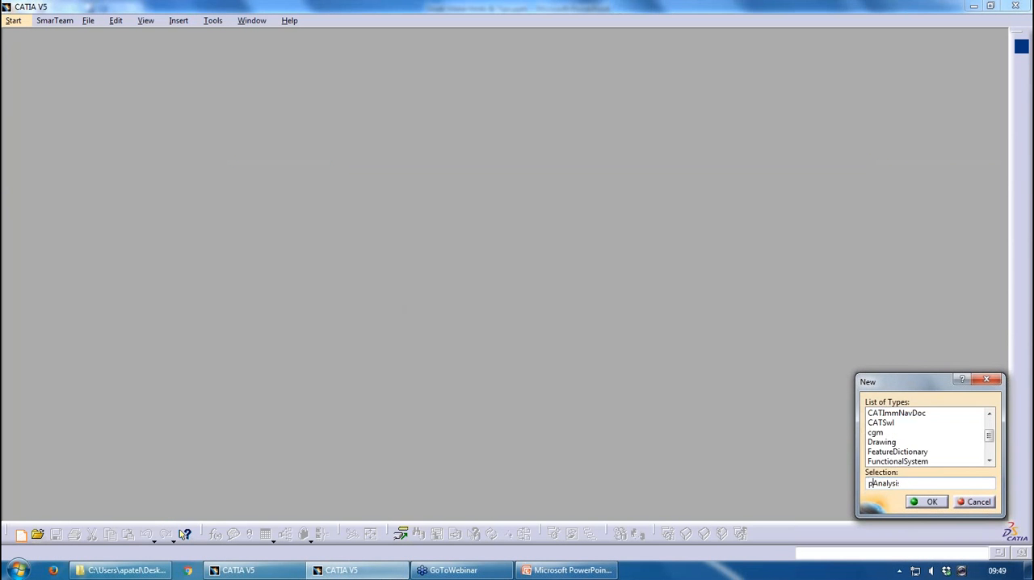
{"action": "key", "text": "Return"}
{"action": "key", "text": "Return"}
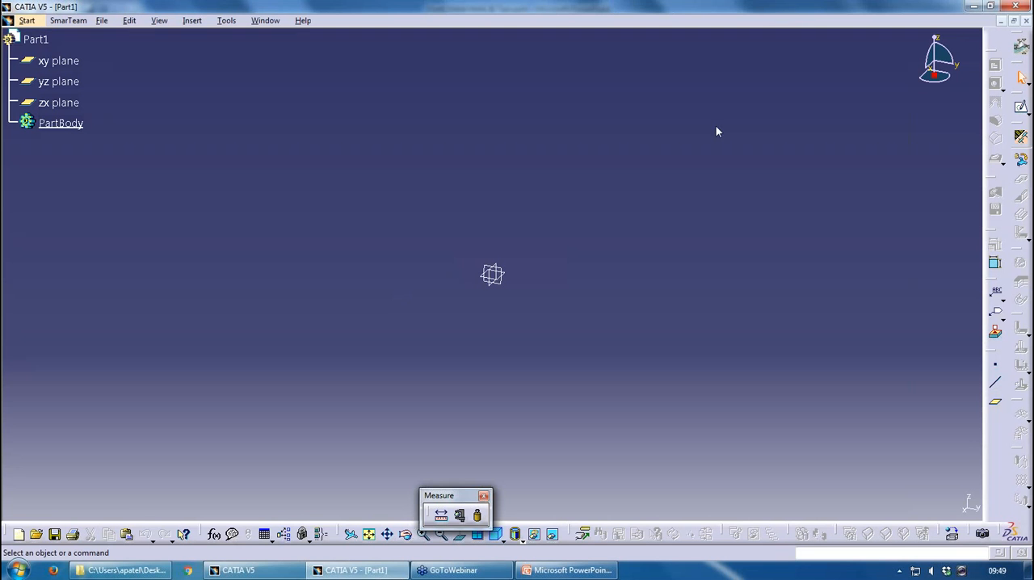
Define the new part's sheet metal parameters with 2 mm thickness and a 4 mm default bend radius
{"action": "left_click", "coordinate": [1021, 139]}
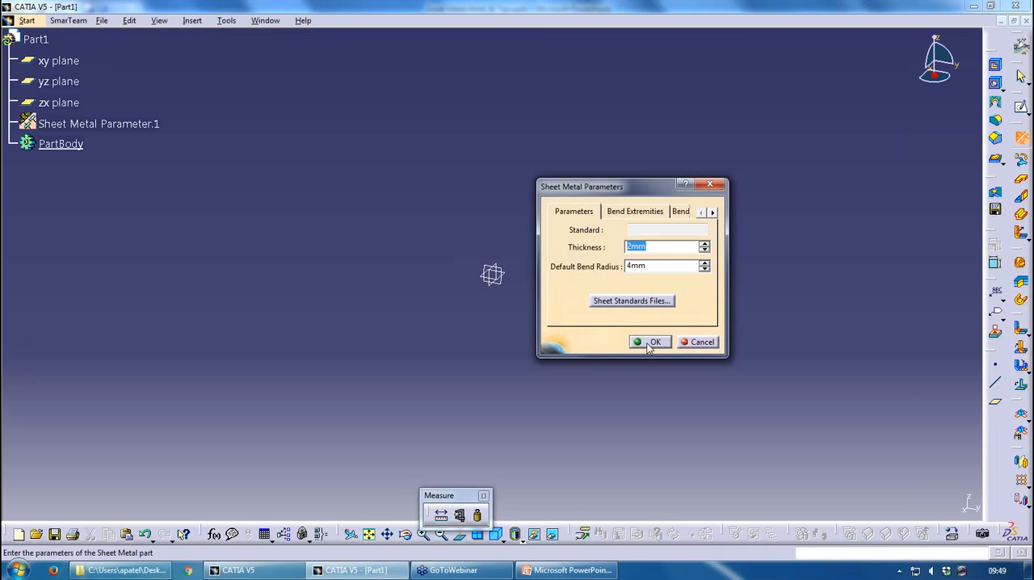
{"action": "left_click", "coordinate": [651, 342]}
Create a wall from a freehand rectangle around the origin, sketched on the xy plane
{"action": "left_click", "coordinate": [1021, 177]}
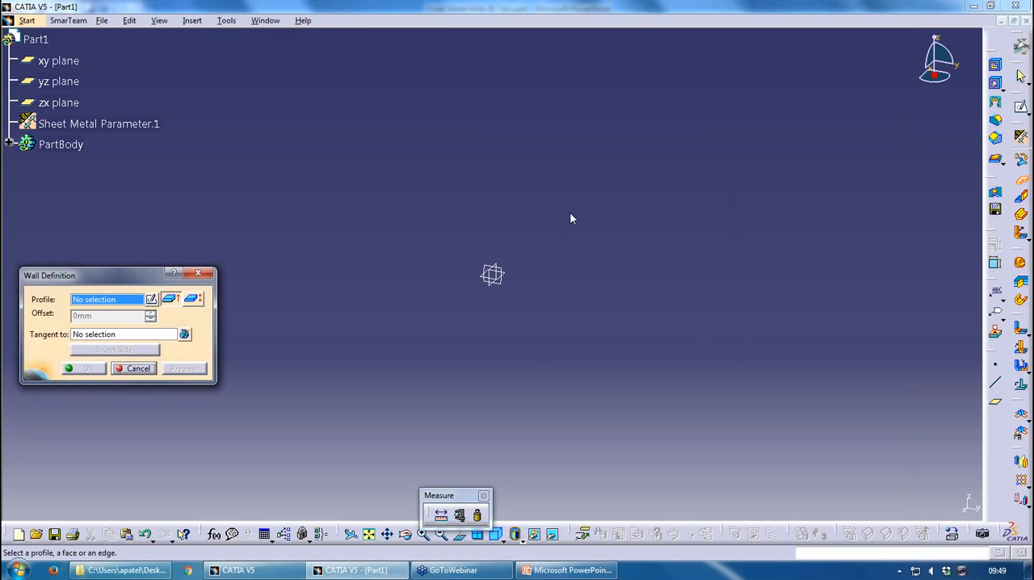
{"action": "left_click", "coordinate": [151, 299]}
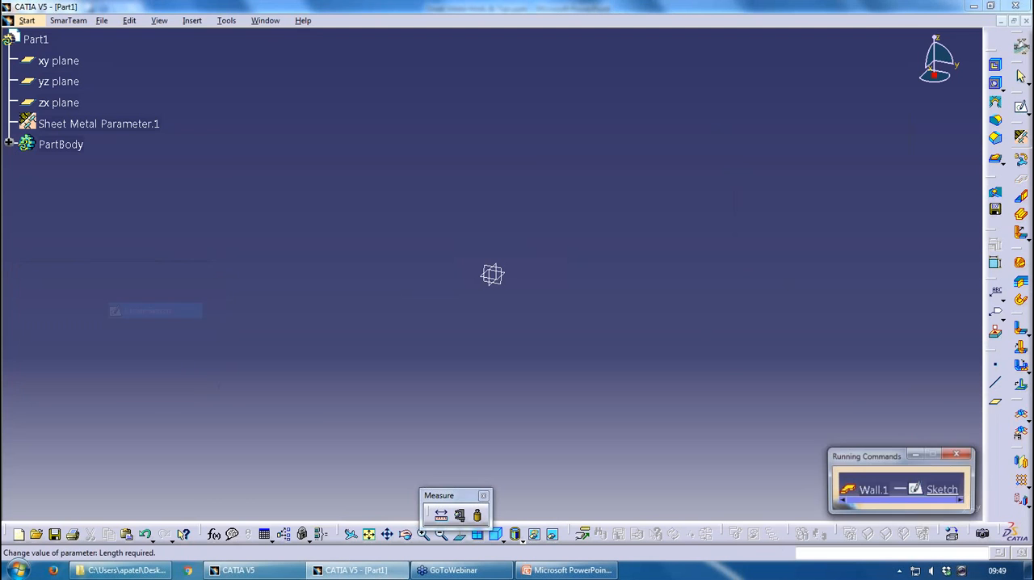
{"action": "left_click", "coordinate": [510, 278]}
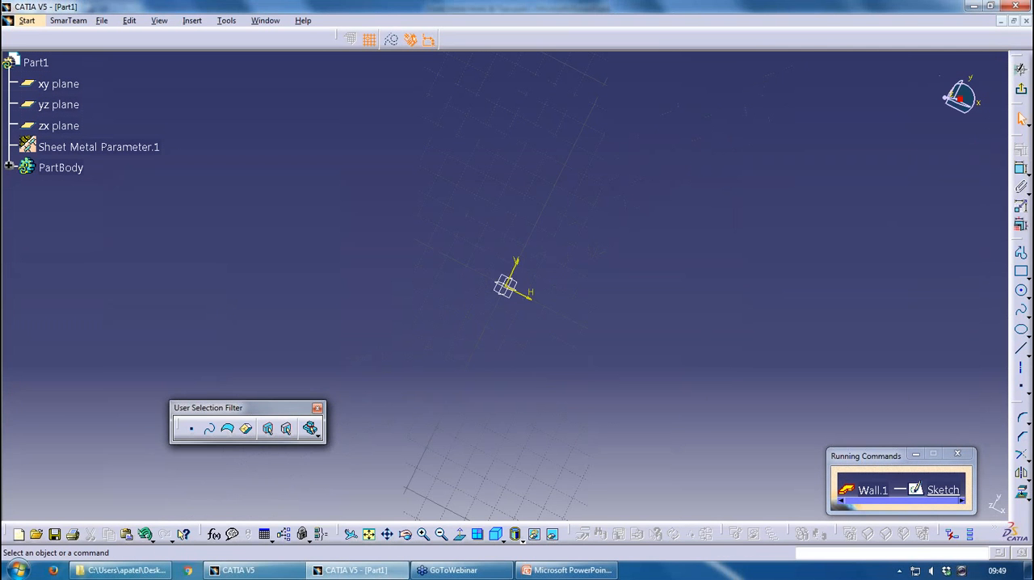
{"action": "left_click", "coordinate": [1020, 273]}
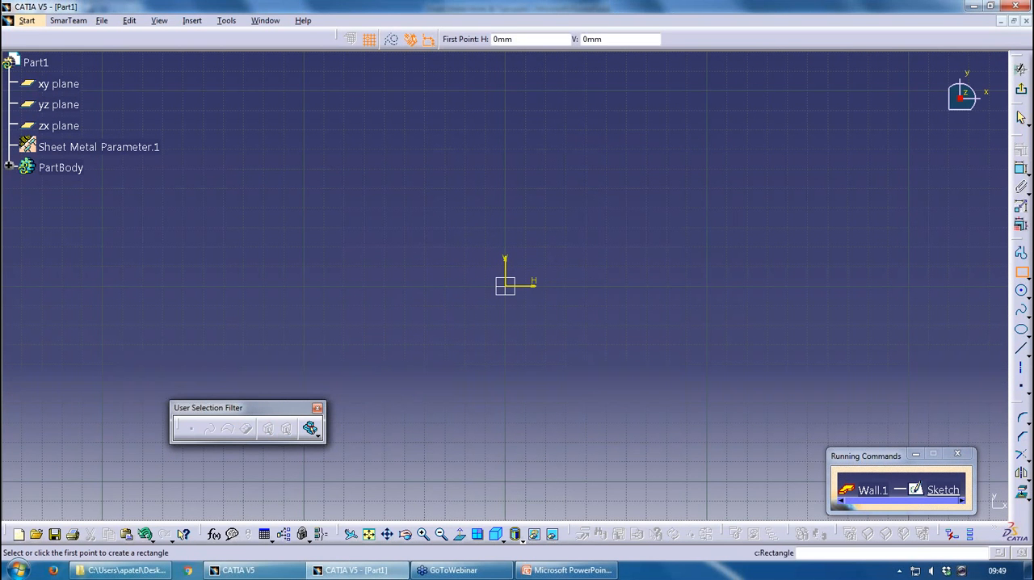
{"action": "left_click", "coordinate": [344, 188]}
{"action": "left_click", "coordinate": [687, 422]}
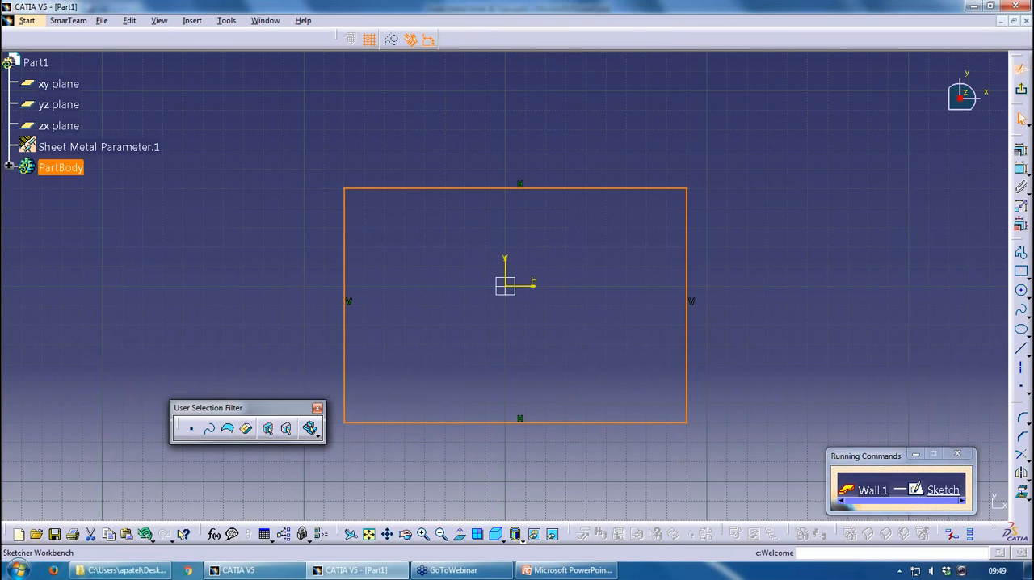
{"action": "left_click", "coordinate": [1020, 70]}
{"action": "left_click", "coordinate": [84, 368]}
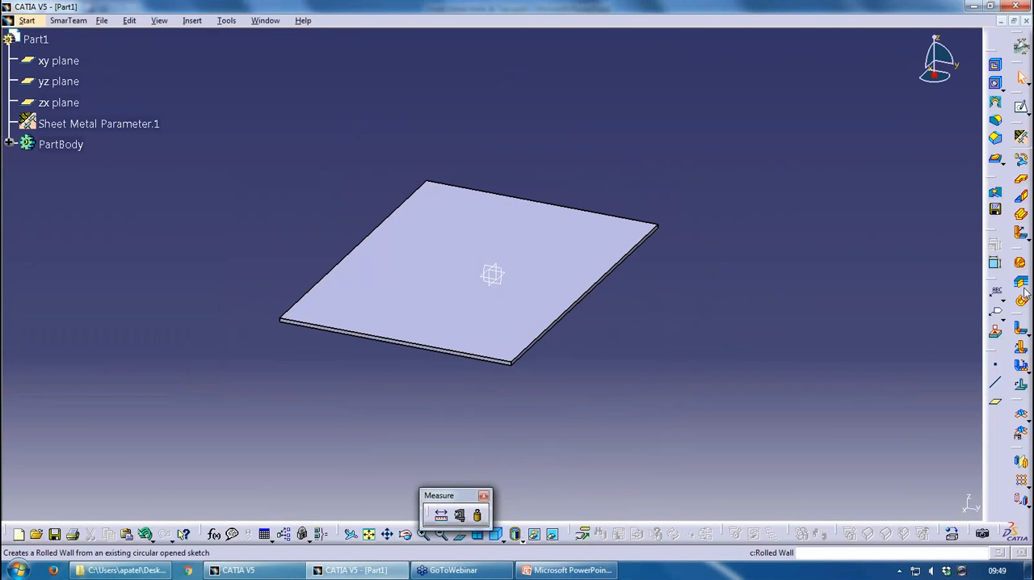
Start a user flange with the wall's front upper edge as spine and open a profile sketch on the zx plane
{"action": "left_click", "coordinate": [1022, 236]}
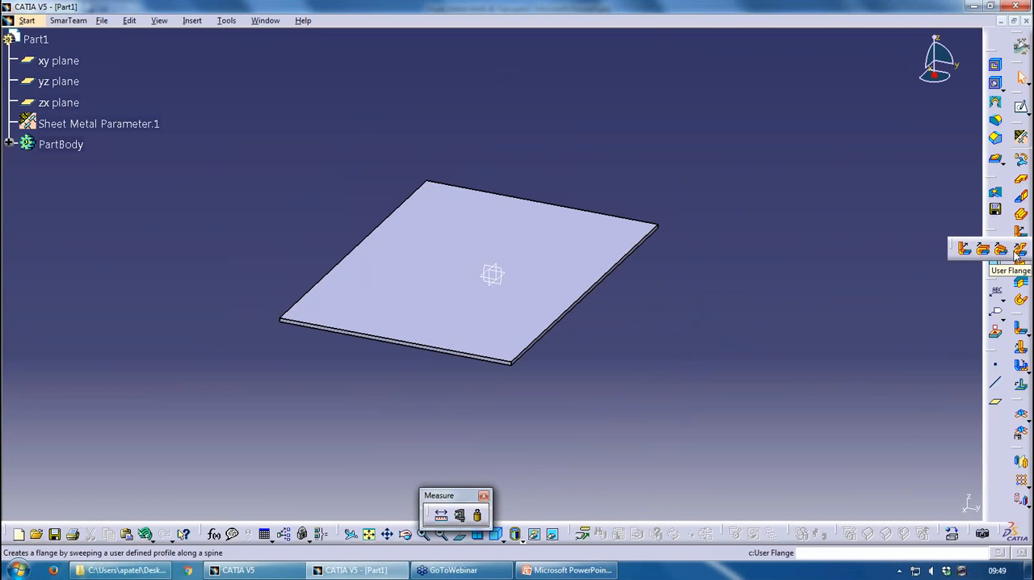
{"action": "left_click", "coordinate": [1019, 249]}
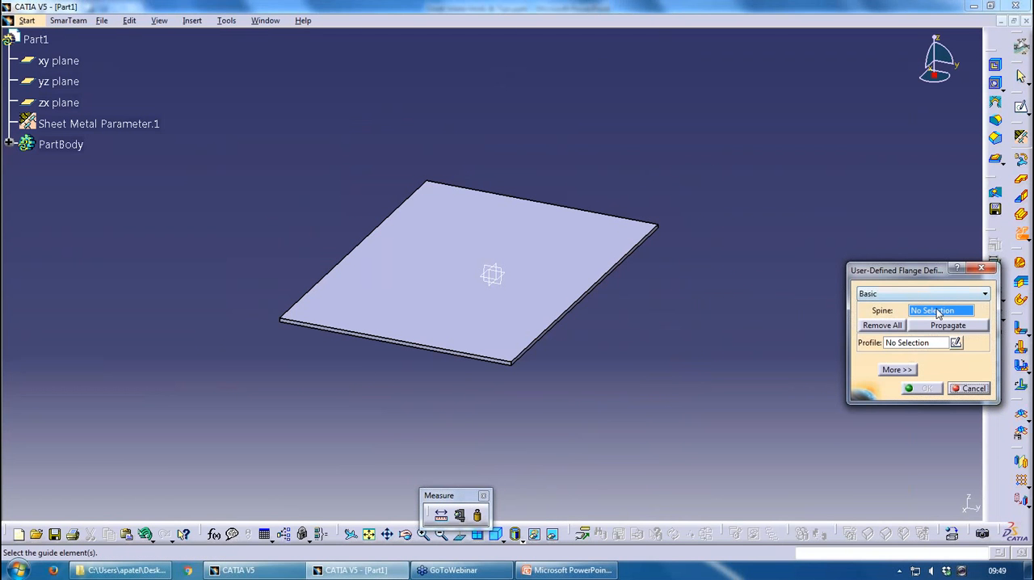
{"action": "left_click", "coordinate": [478, 358]}
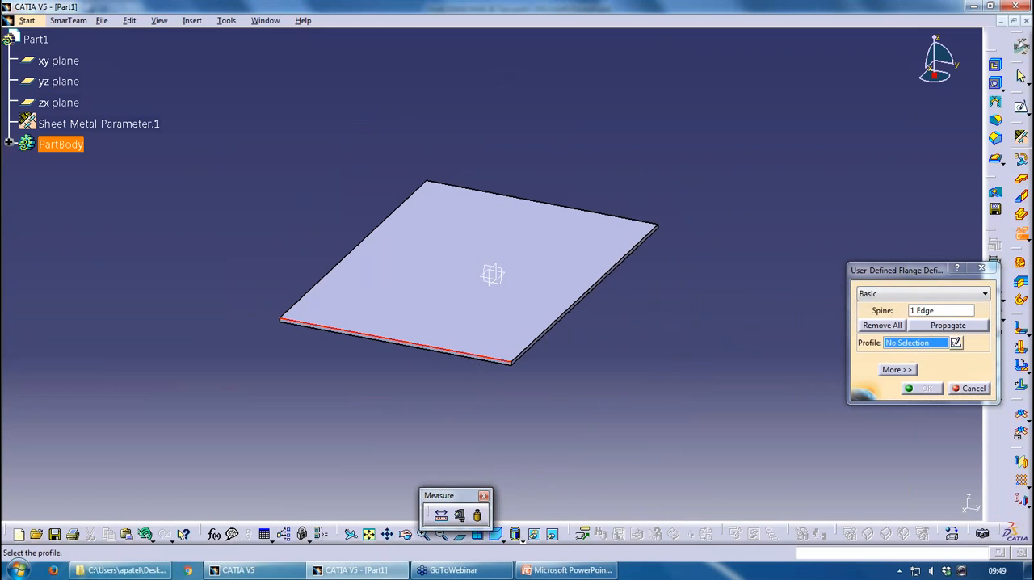
{"action": "left_click", "coordinate": [956, 343]}
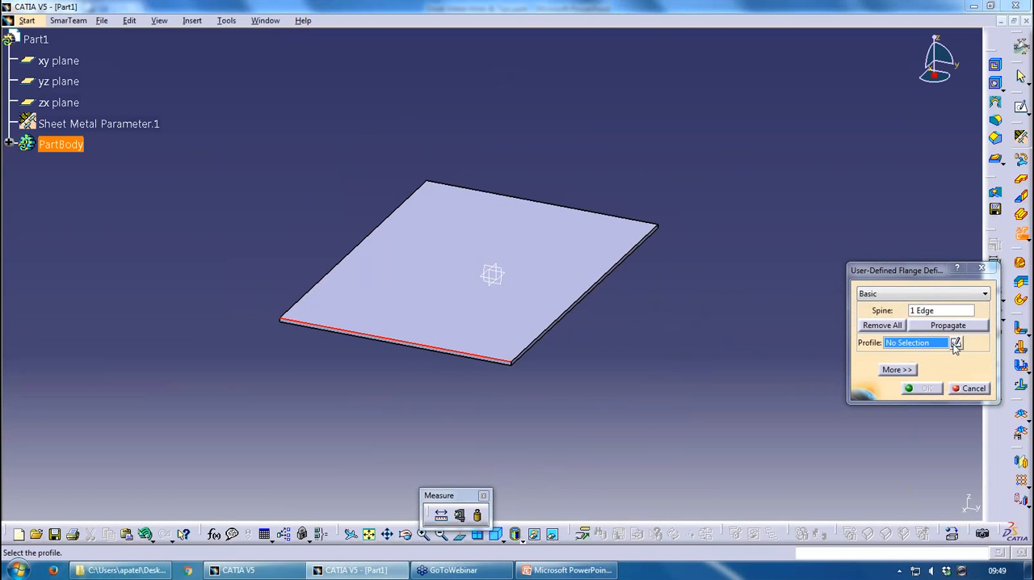
{"action": "left_click", "coordinate": [496, 283]}
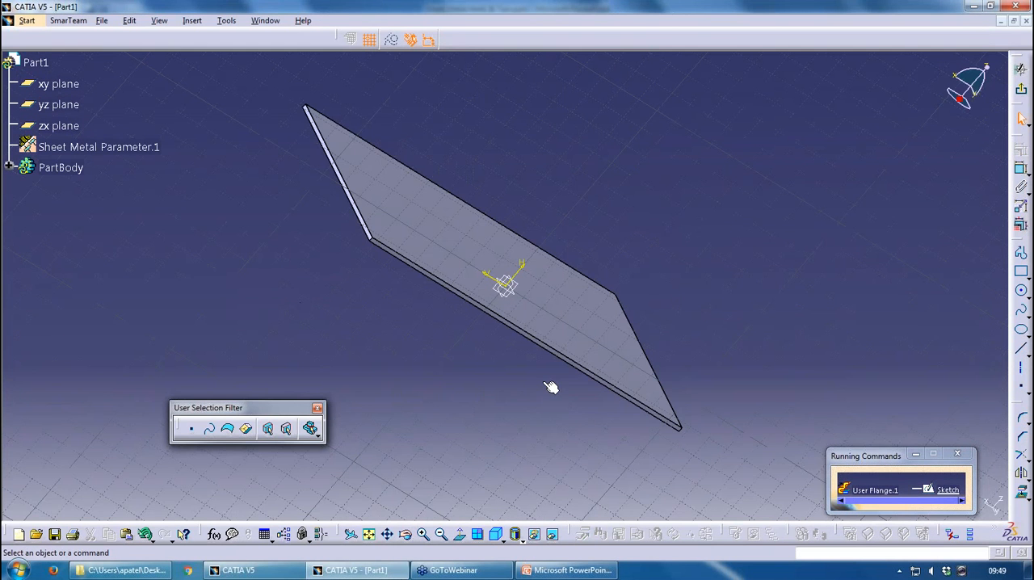
Sketch an inward-spiralling spline profile starting just above the wall's corner, at about H 2 mm and V 90 mm
{"action": "middle_click_drag", "start_coordinate": [552, 339], "coordinate": [583, 469]}
{"action": "left_click", "coordinate": [583, 469]}
{"action": "middle_click_drag", "start_coordinate": [582, 469], "coordinate": [590, 324]}
{"action": "mouse_move", "coordinate": [667, 299]}
{"action": "middle_mouse_down"}
{"action": "mouse_move", "coordinate": [580, 479]}
{"action": "mouse_move", "coordinate": [638, 356]}
{"action": "middle_mouse_up"}
{"action": "left_click", "coordinate": [580, 479]}
{"action": "left_click", "coordinate": [460, 535]}
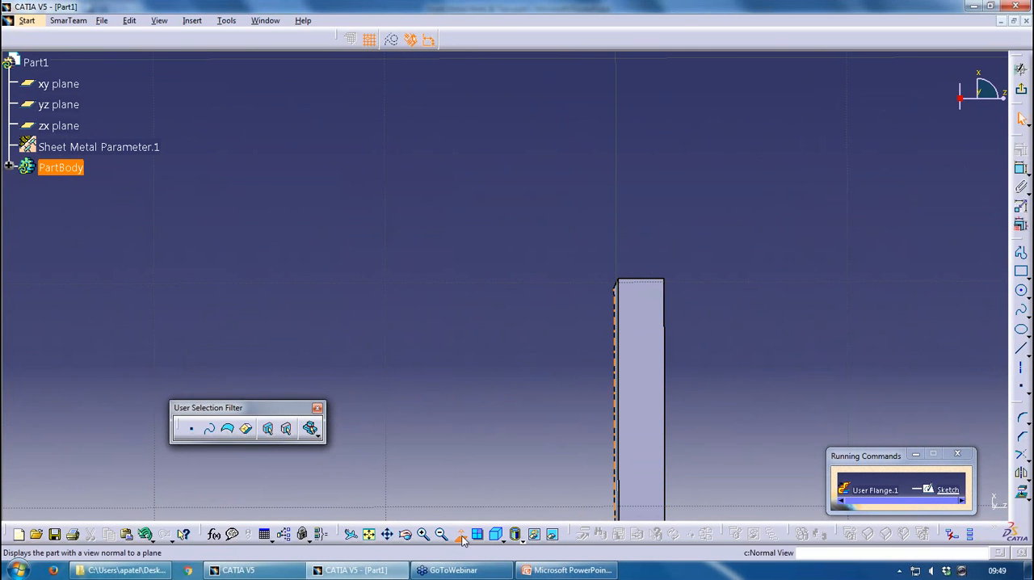
{"action": "middle_click_drag", "start_coordinate": [673, 281], "coordinate": [540, 239]}
{"action": "left_click", "coordinate": [537, 293]}
{"action": "left_click", "coordinate": [1021, 310]}
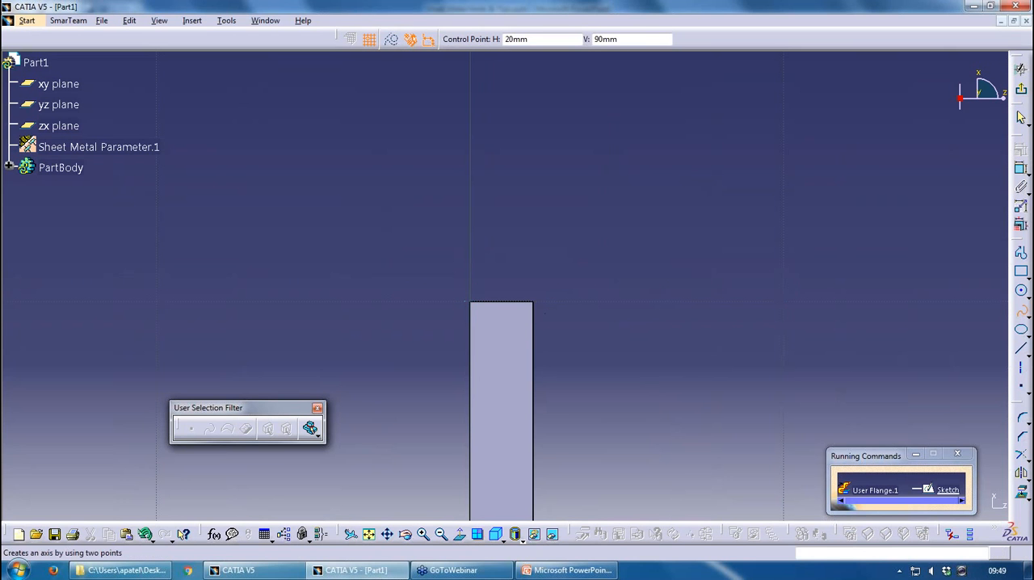
{"action": "left_click", "coordinate": [533, 292]}
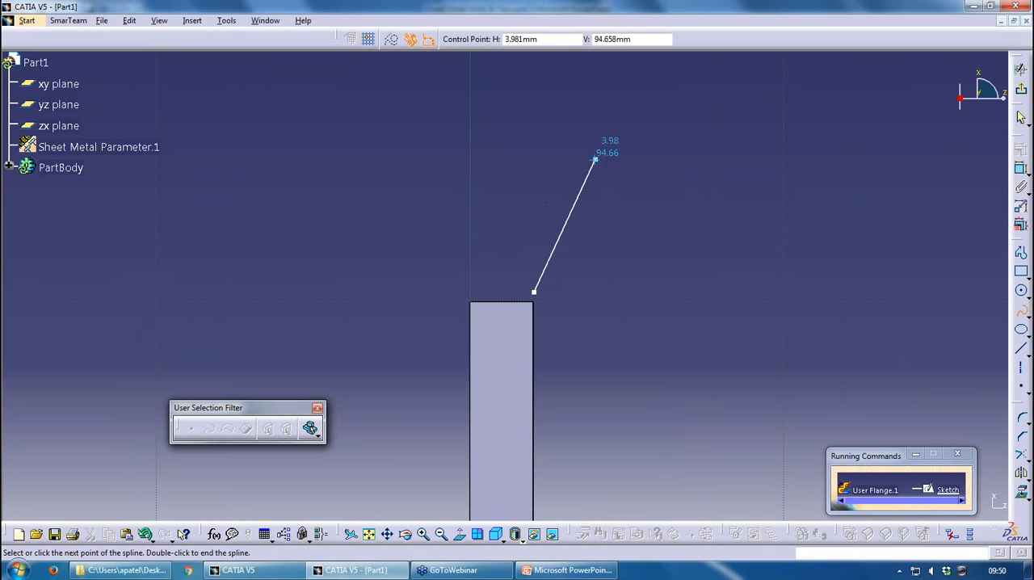
{"action": "left_click", "coordinate": [464, 188]}
{"action": "left_click", "coordinate": [485, 87]}
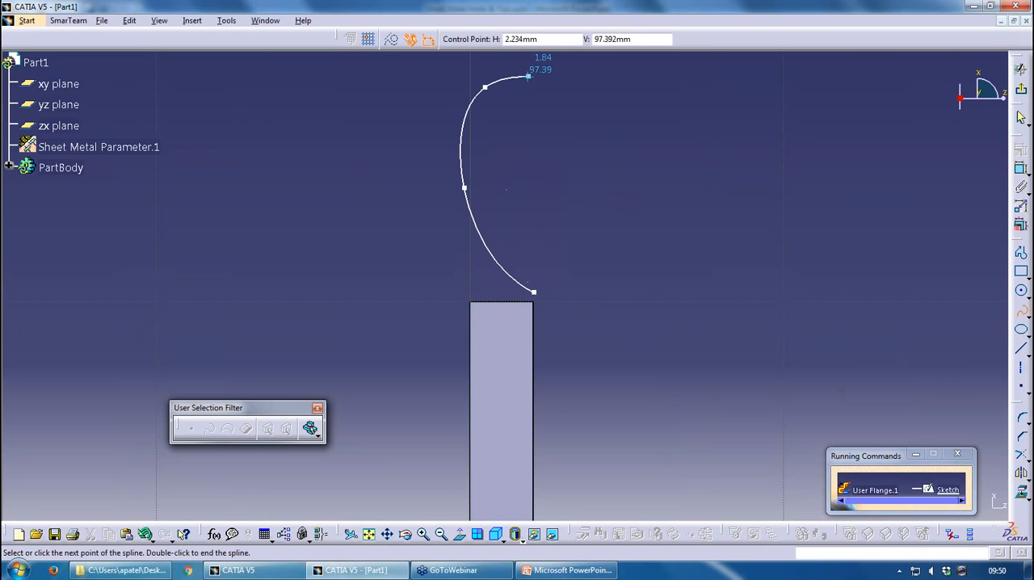
{"action": "left_click", "coordinate": [663, 76]}
{"action": "left_click", "coordinate": [706, 202]}
{"action": "left_click", "coordinate": [587, 228]}
{"action": "left_click", "coordinate": [510, 184]}
{"action": "left_click", "coordinate": [534, 103]}
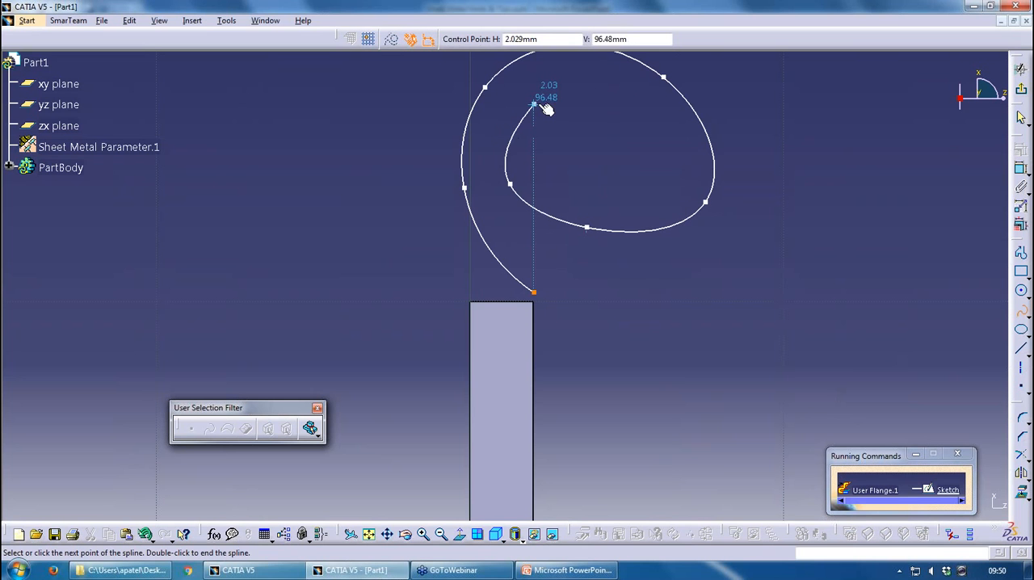
{"action": "left_click", "coordinate": [614, 99]}
{"action": "left_click", "coordinate": [654, 147]}
{"action": "left_click", "coordinate": [597, 185]}
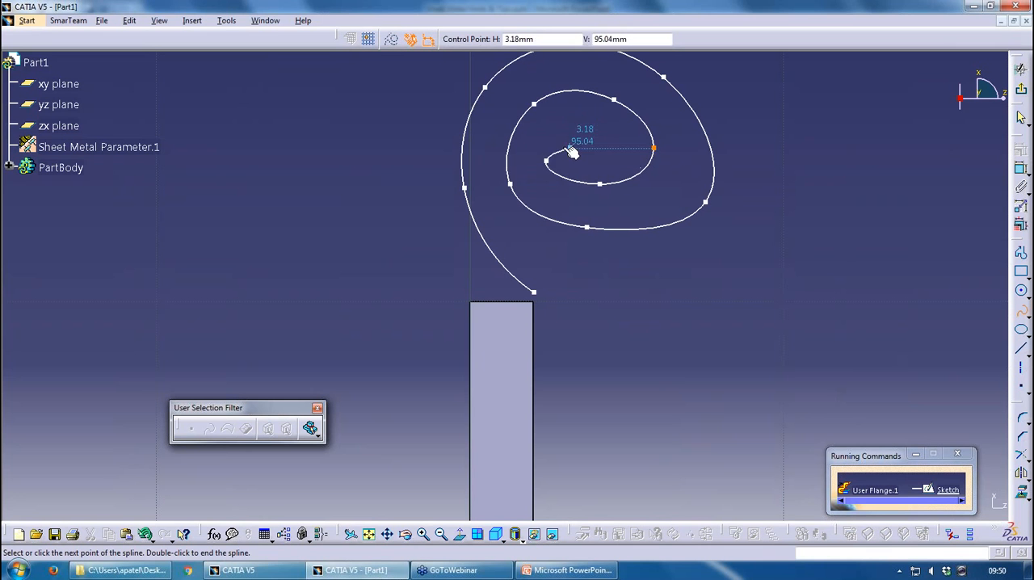
{"action": "left_click", "coordinate": [549, 132]}
{"action": "left_click", "coordinate": [596, 122]}
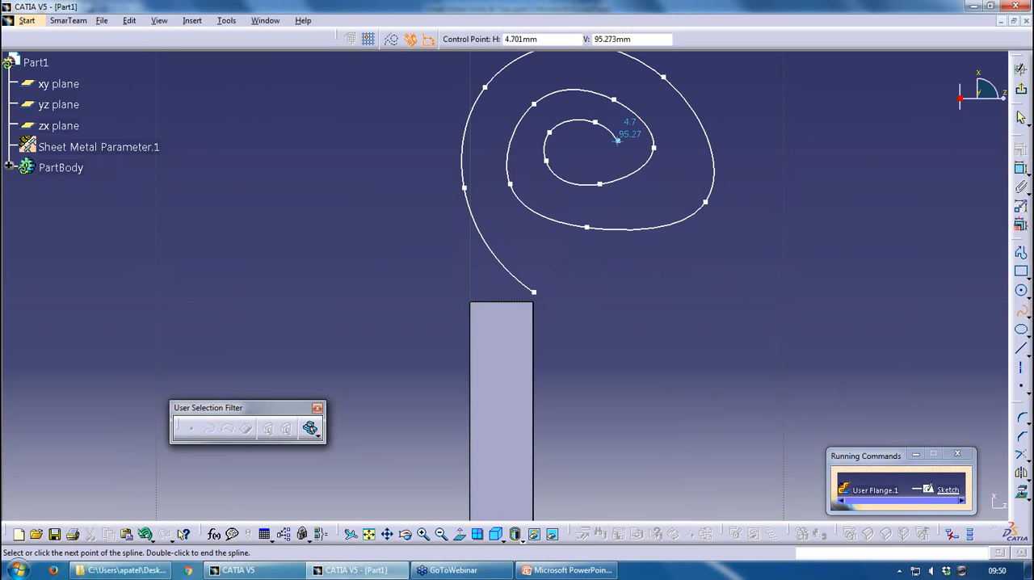
{"action": "left_click", "coordinate": [618, 141]}
{"action": "left_click", "coordinate": [594, 152]}
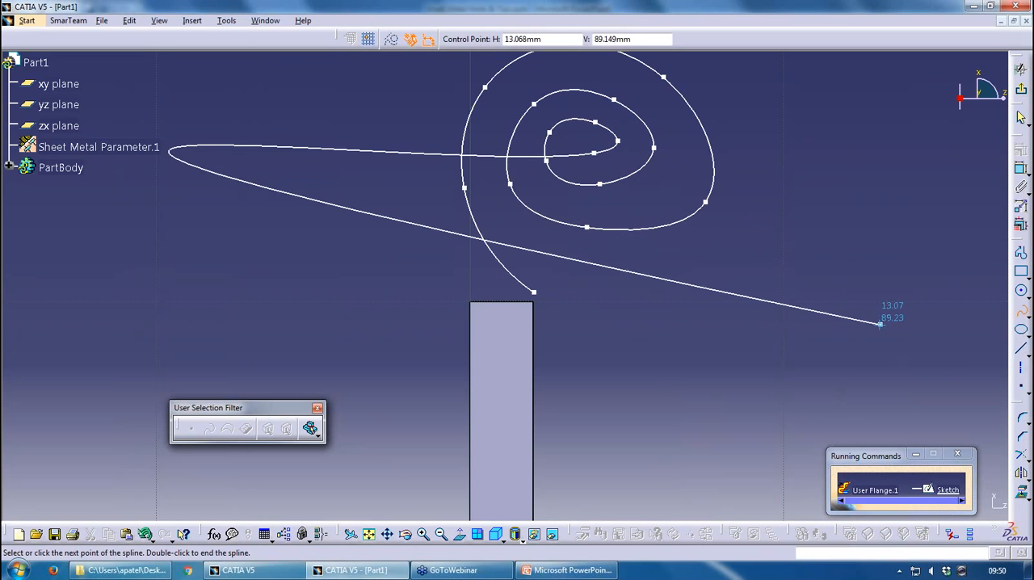
{"action": "key", "text": "Escape"}
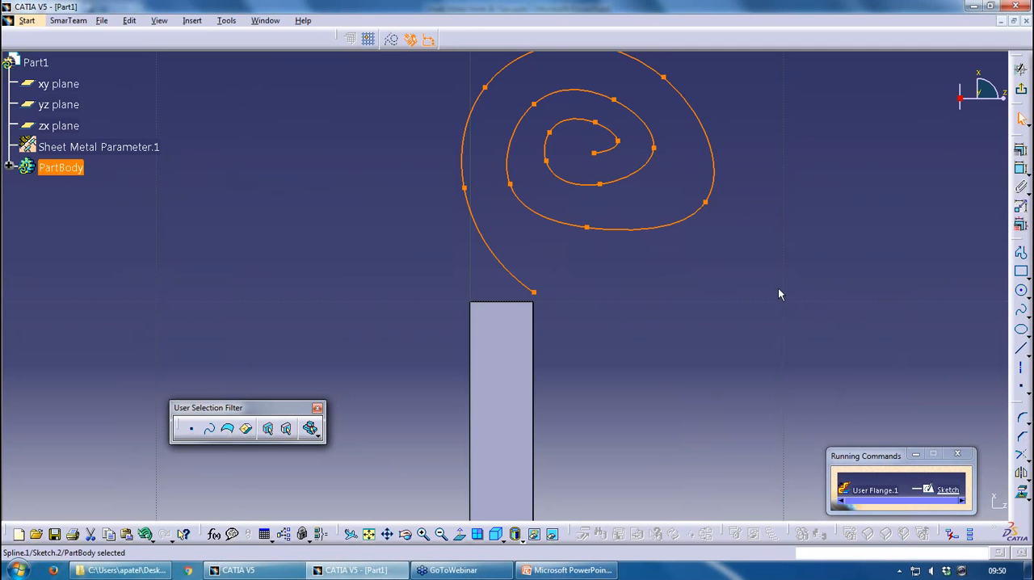
{"action": "left_click", "coordinate": [799, 297]}
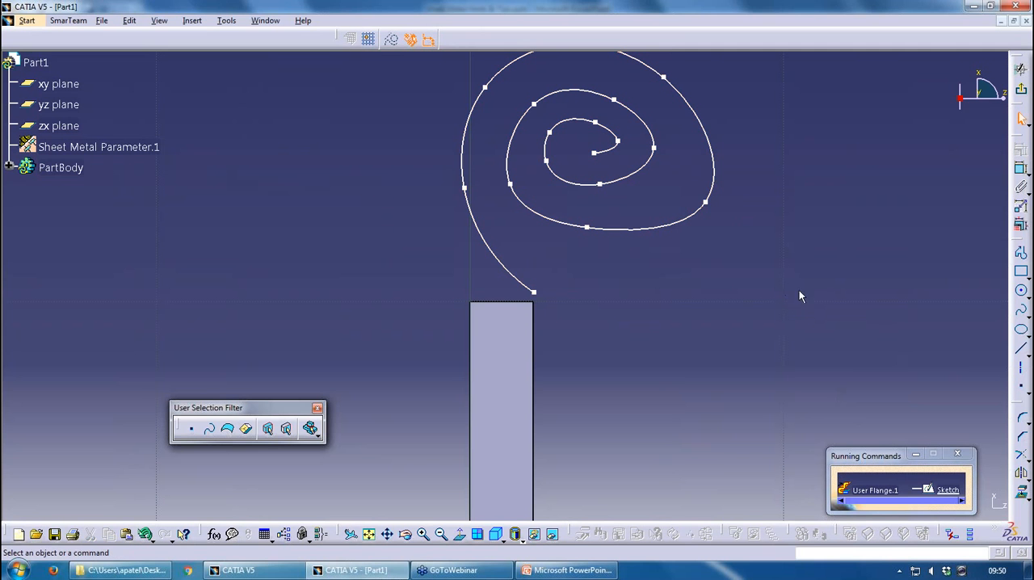
Constrain the spline's start point to be coincident with the nearest corner of the wall section
{"action": "left_click", "coordinate": [1021, 170]}
{"action": "left_click", "coordinate": [533, 291]}
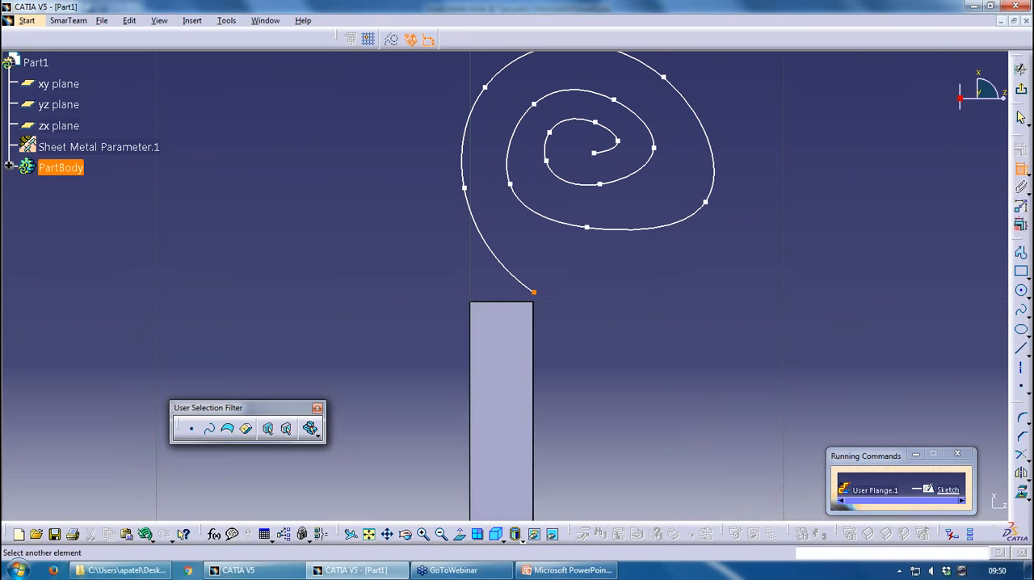
{"action": "right_click", "coordinate": [628, 305]}
{"action": "left_click", "coordinate": [663, 393]}
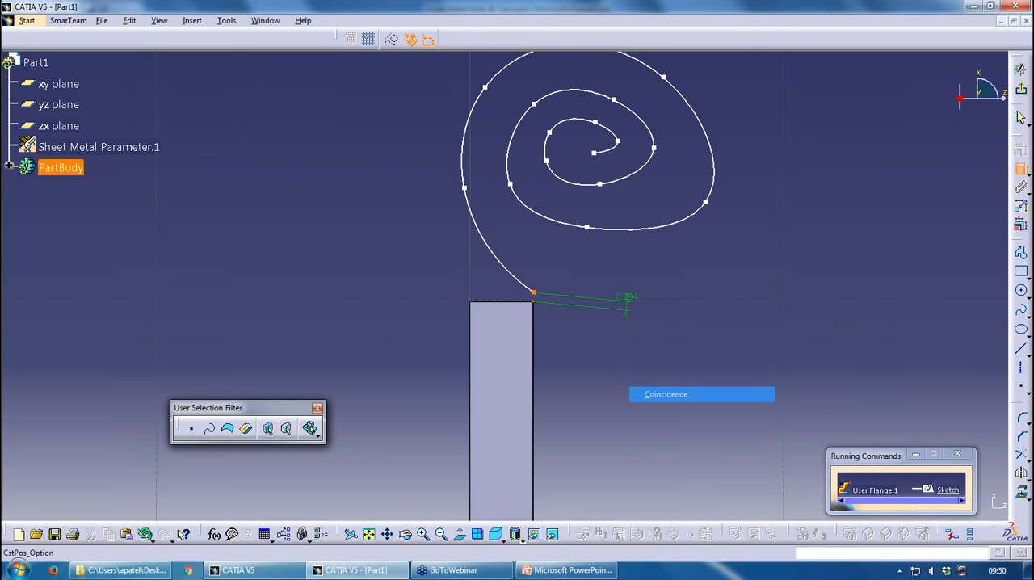
Enable tangency at the spline's first control point and make its tangent coincident with the wall edge running into that corner
{"action": "double_click", "coordinate": [515, 287]}
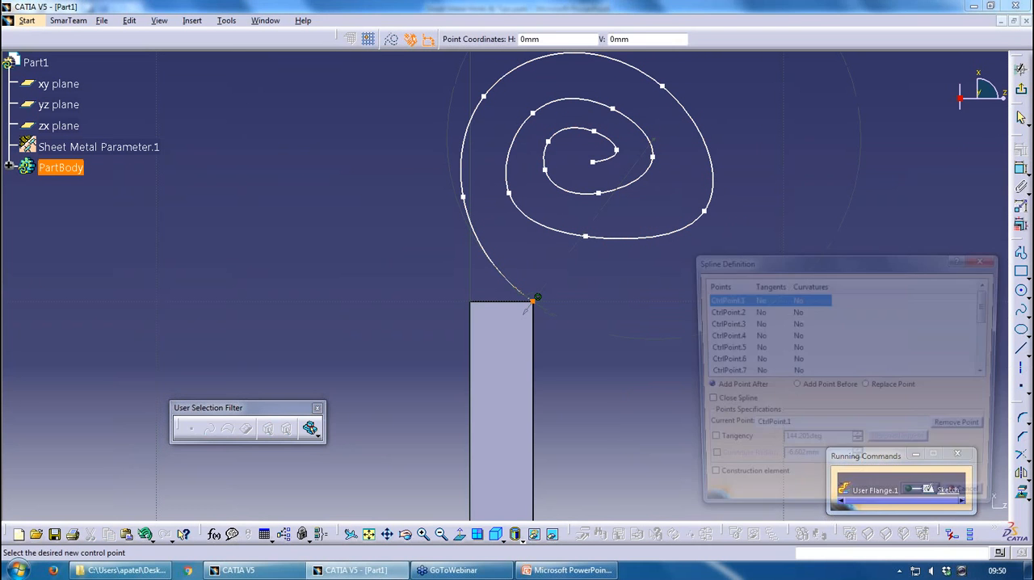
{"action": "left_click", "coordinate": [706, 443]}
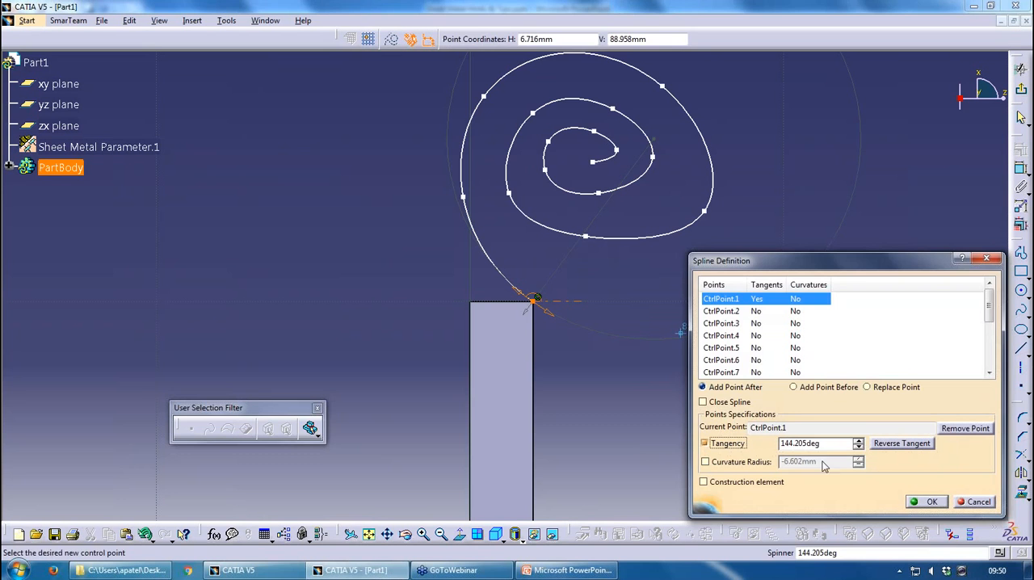
{"action": "left_click", "coordinate": [927, 501]}
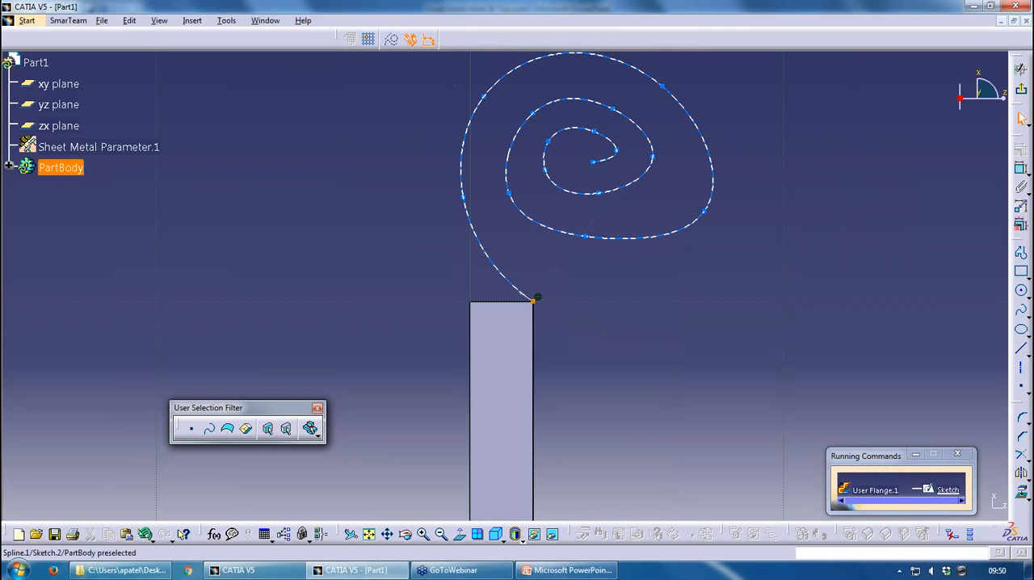
{"action": "left_click", "coordinate": [1022, 169]}
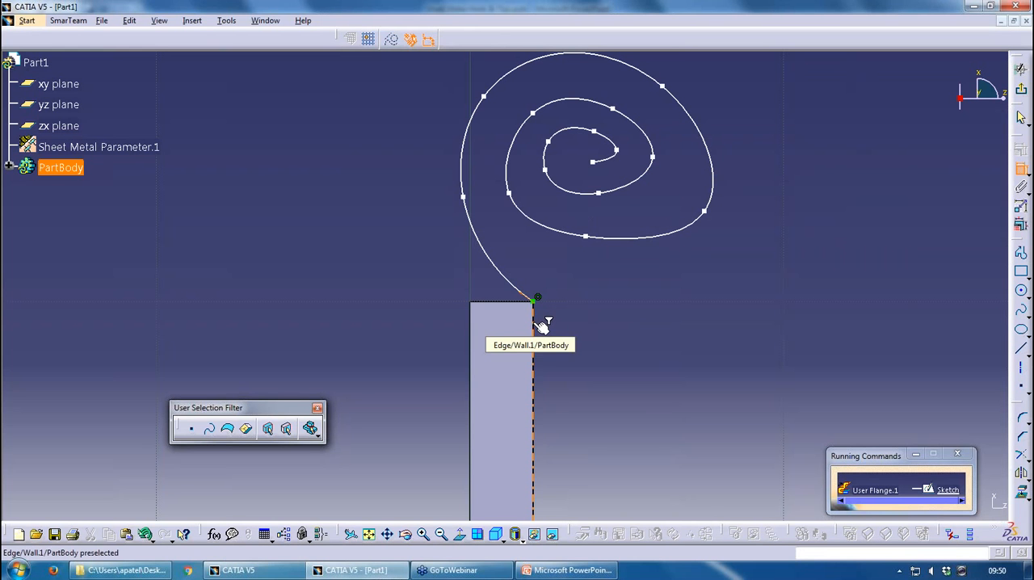
{"action": "left_click", "coordinate": [1022, 169]}
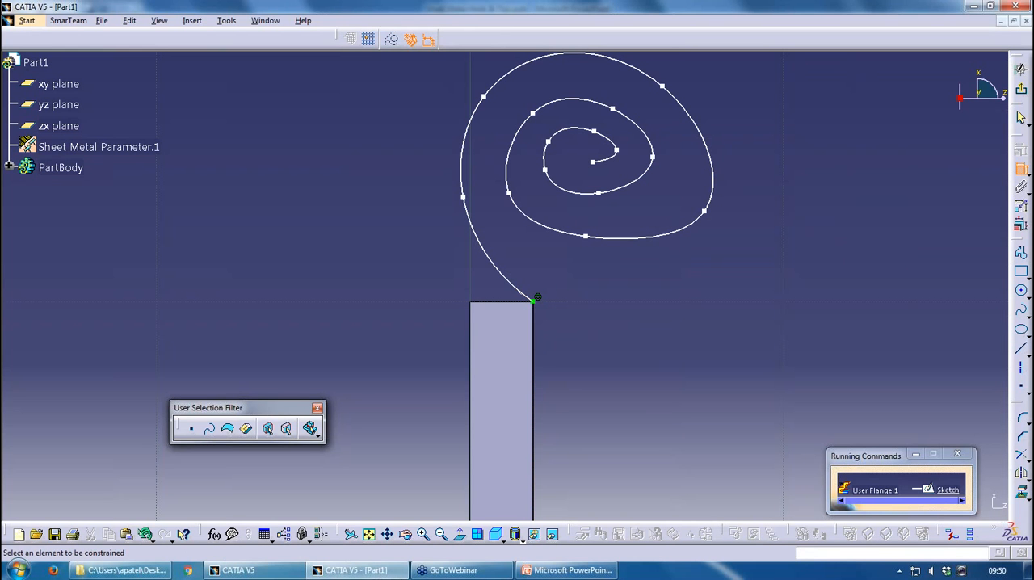
{"action": "key", "text": "Down"}
{"action": "key", "text": "Down"}
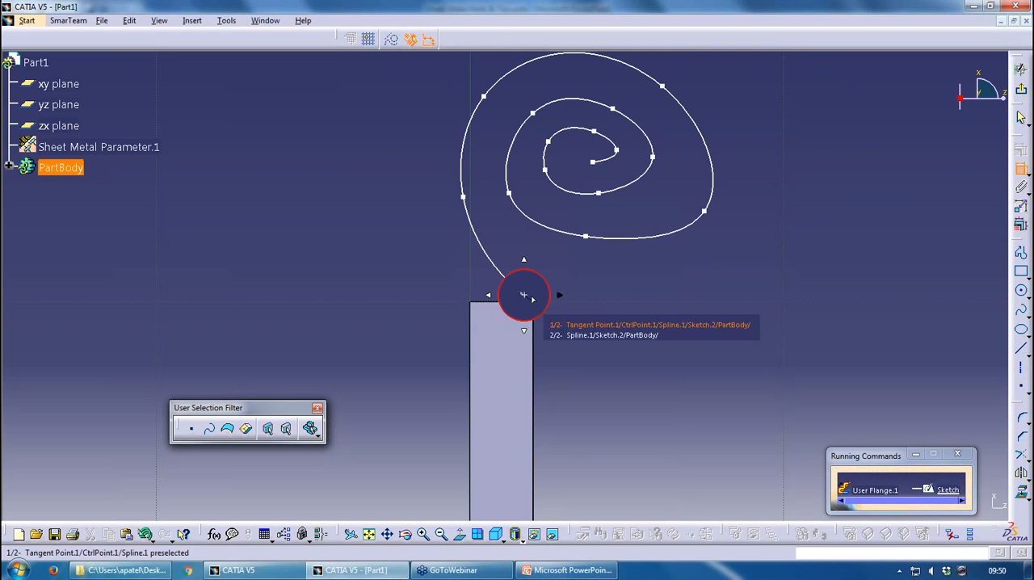
{"action": "left_click", "coordinate": [607, 333]}
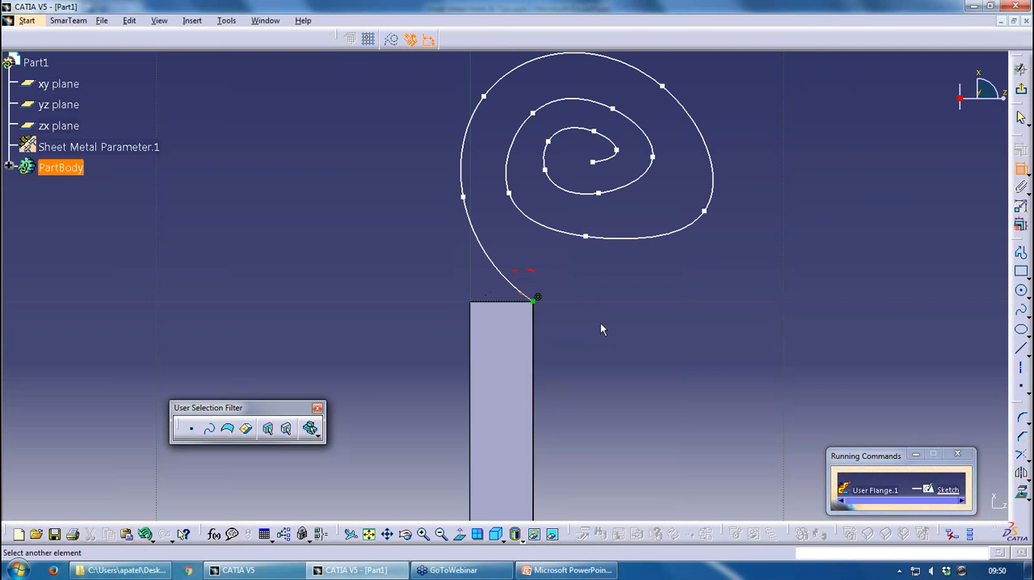
{"action": "left_click", "coordinate": [534, 323]}
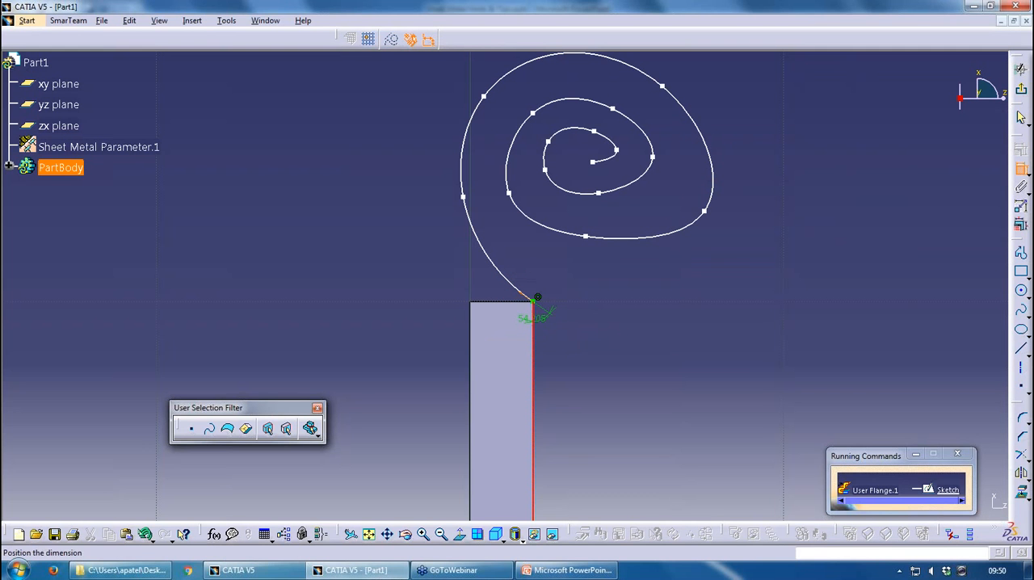
{"action": "right_click", "coordinate": [643, 306]}
{"action": "left_click", "coordinate": [679, 386]}
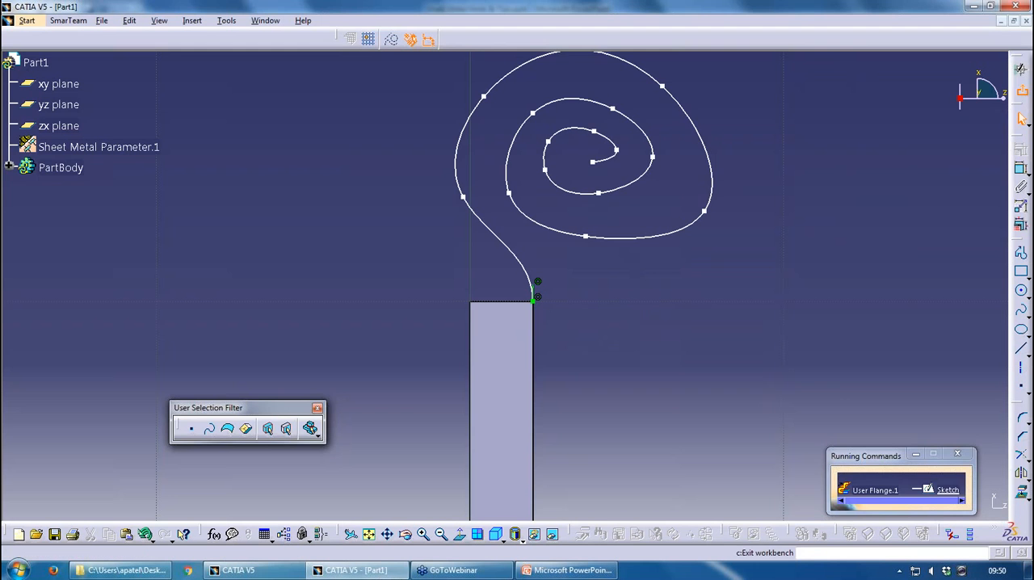
Exit the profile sketch and try to build the user flange from the spiral along the selected edge
{"action": "left_click", "coordinate": [1022, 88]}
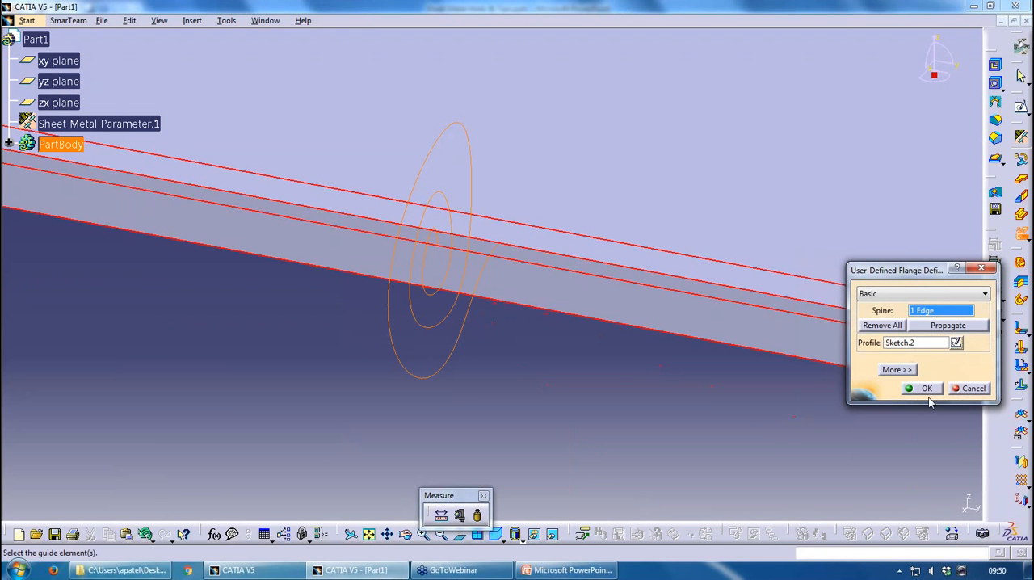
{"action": "left_click", "coordinate": [927, 391]}
{"action": "middle_click_drag", "start_coordinate": [687, 318], "coordinate": [696, 440]}
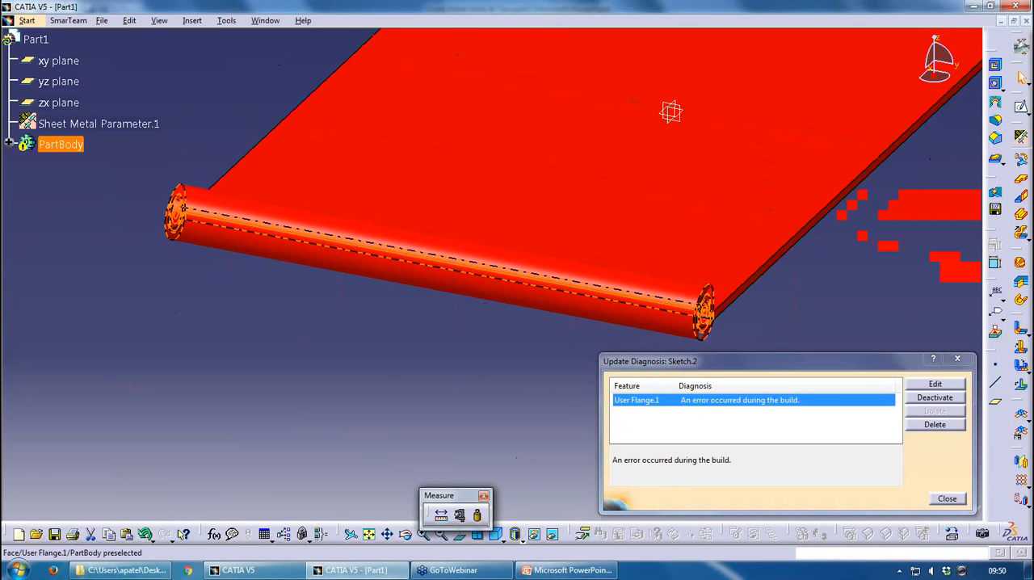
{"action": "middle_click_drag", "start_coordinate": [671, 111], "coordinate": [969, 45]}
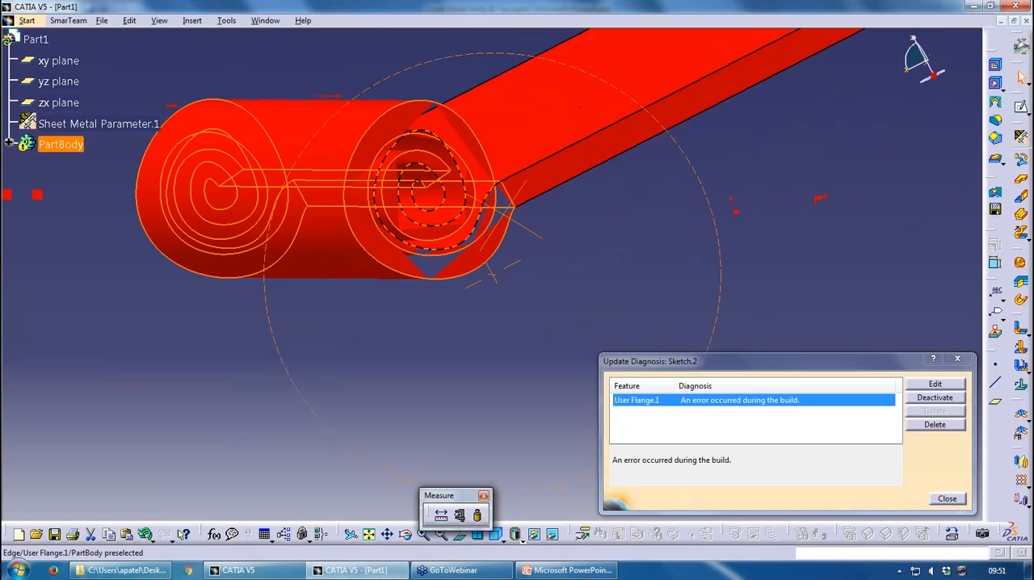
Close the update diagnosis and open the user flange's profile sketch, Sketch.2, for editing
{"action": "middle_click_drag", "start_coordinate": [503, 215], "coordinate": [459, 210]}
{"action": "scroll", "coordinate": [466, 241], "scroll_direction": "up", "scroll_amount": 1}
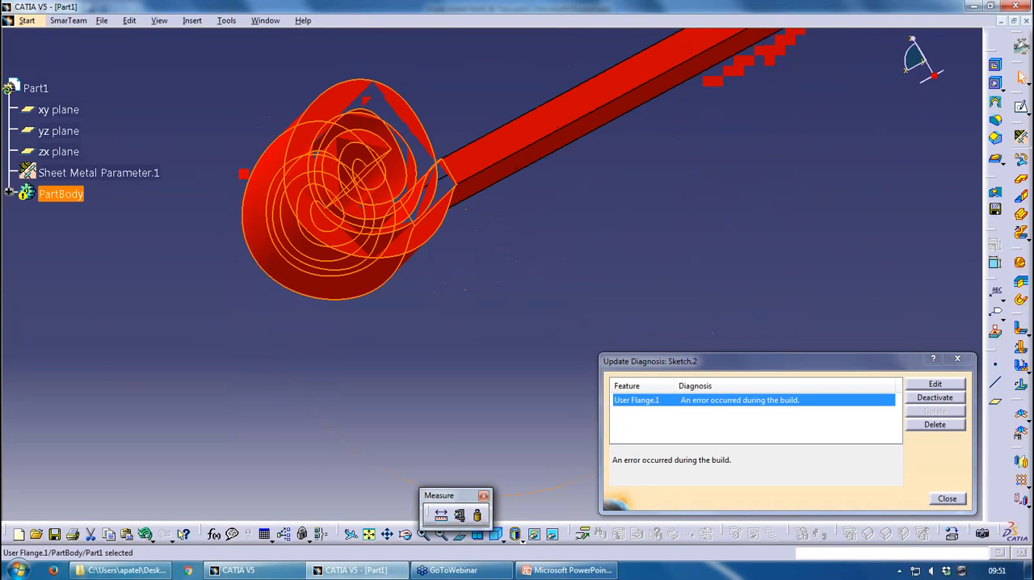
{"action": "left_click", "coordinate": [947, 498]}
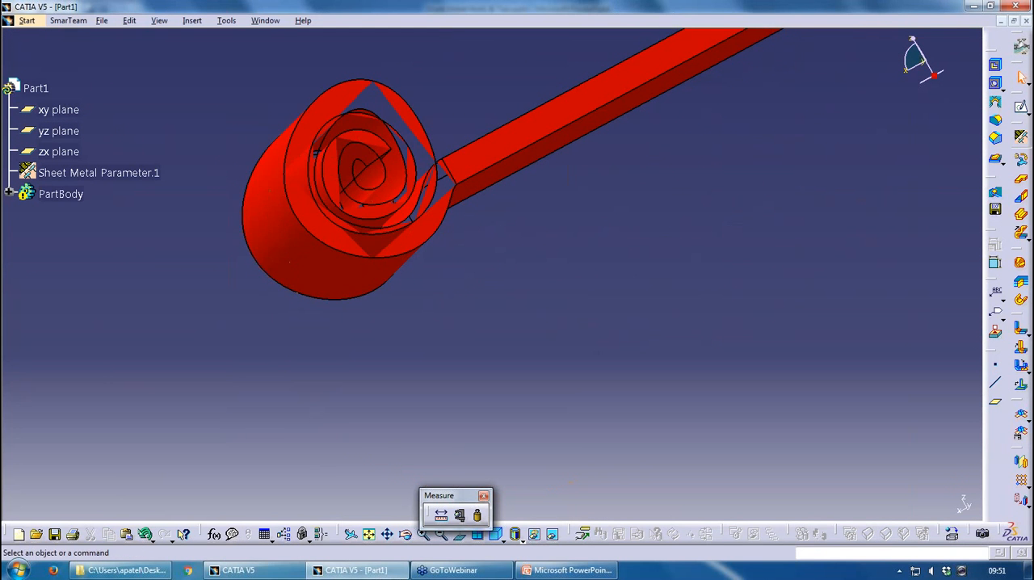
{"action": "left_click", "coordinate": [8, 193]}
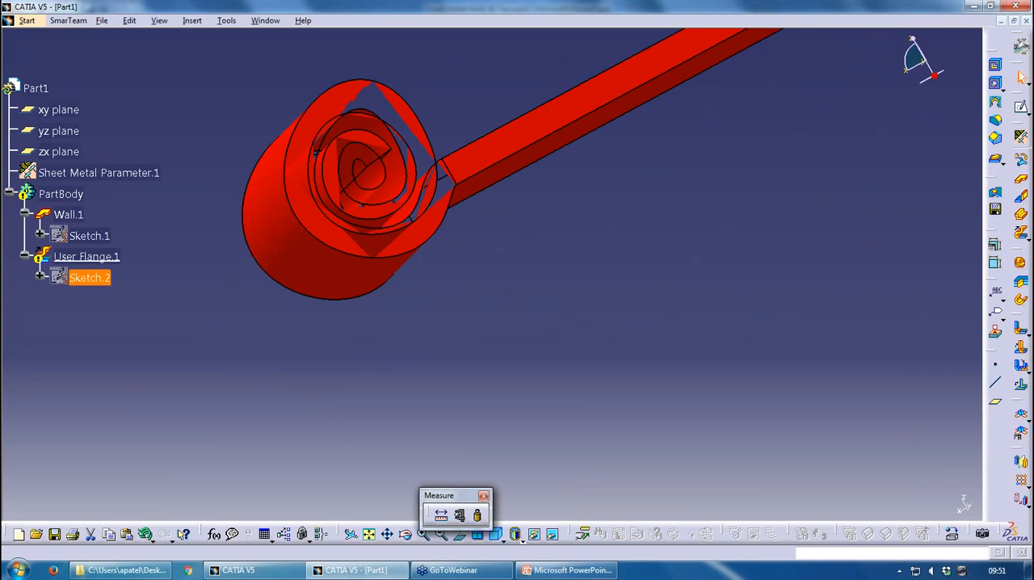
{"action": "double_click", "coordinate": [89, 277]}
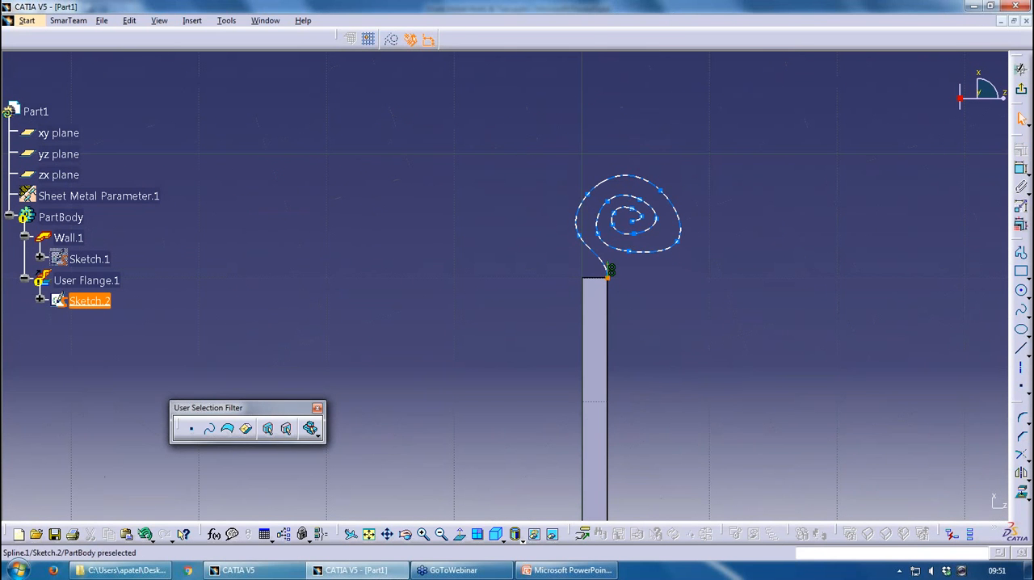
Open the spiral spline's definition and remove control points 11, 10, 9 and 8
{"action": "double_click", "coordinate": [628, 235]}
{"action": "left_click", "coordinate": [778, 348]}
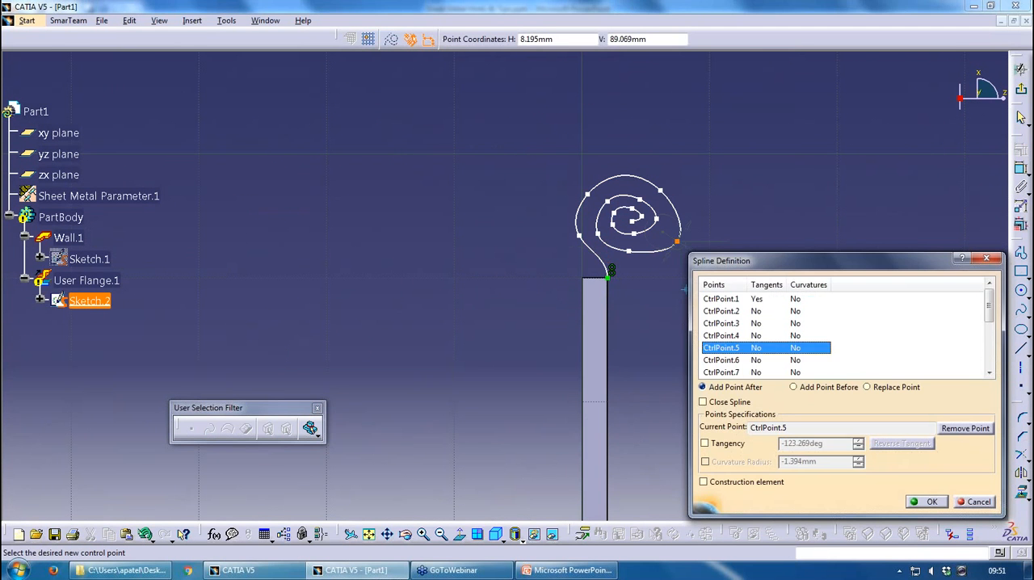
{"action": "left_click", "coordinate": [777, 372]}
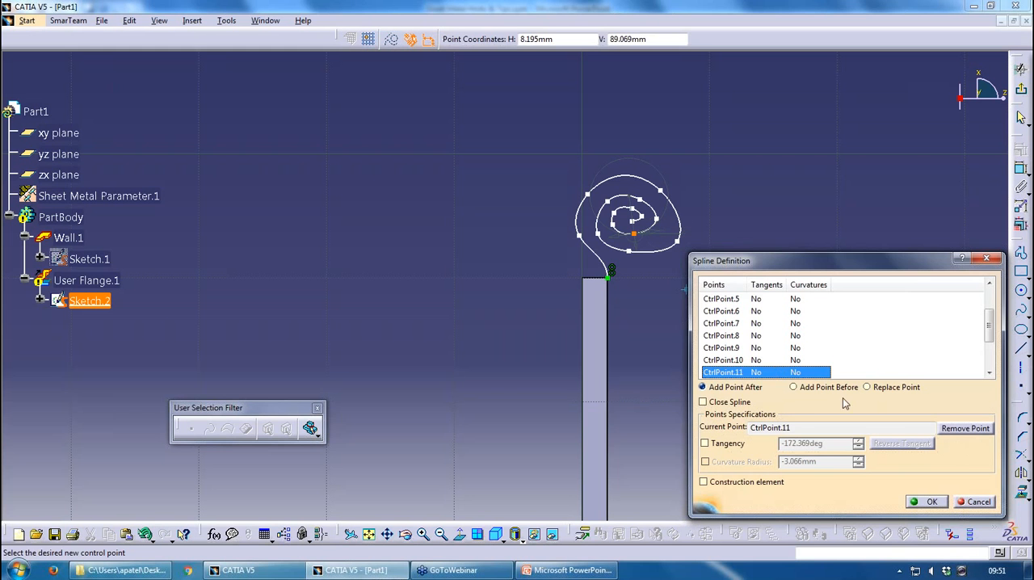
{"action": "left_click", "coordinate": [965, 428]}
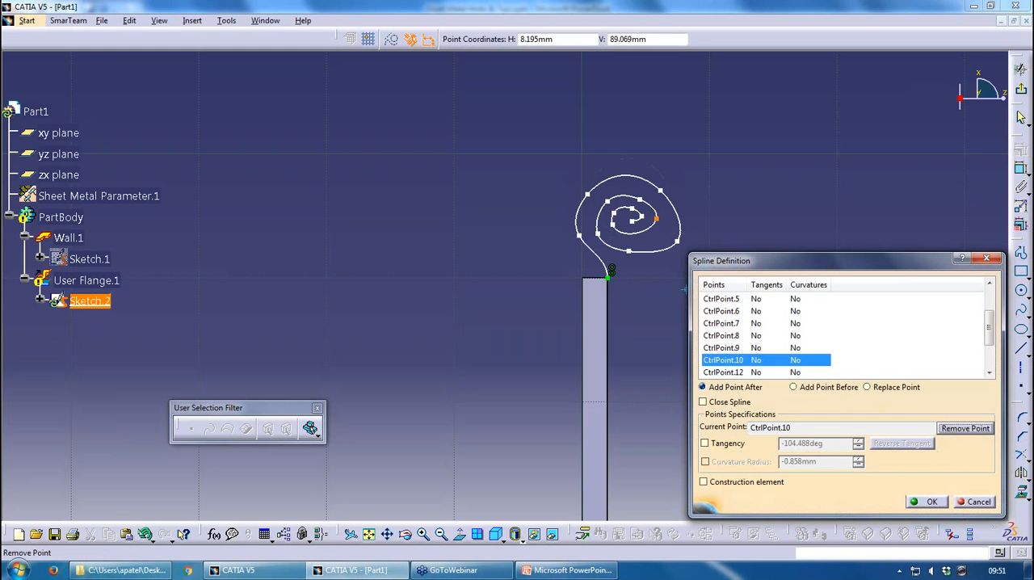
{"action": "left_click", "coordinate": [965, 428]}
{"action": "left_click", "coordinate": [965, 429]}
Remove control points 12 to 16 and control point 7 from the spline, and apply the shortened curve
{"action": "left_click", "coordinate": [964, 428]}
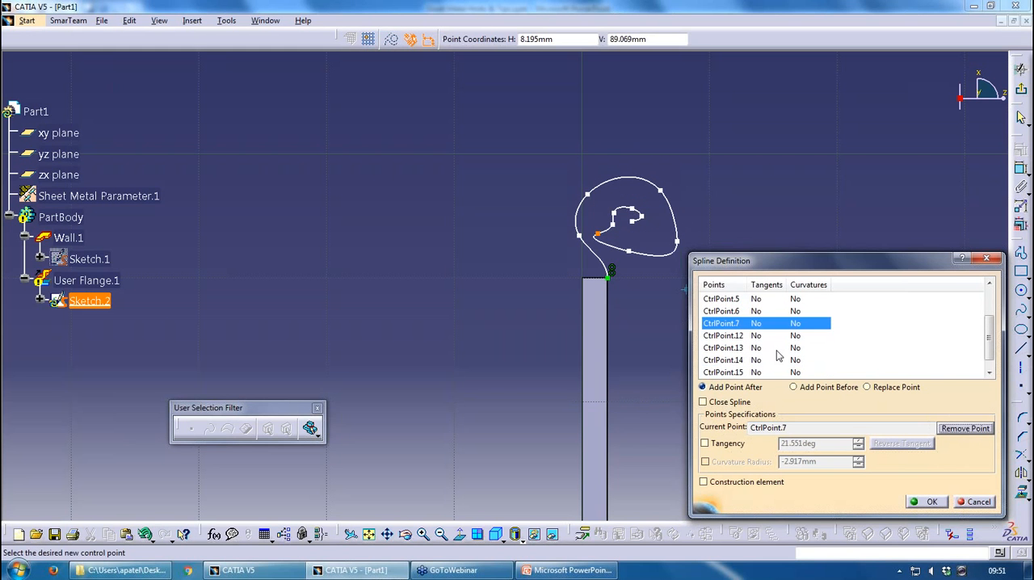
{"action": "left_click", "coordinate": [765, 372]}
{"action": "left_click", "coordinate": [965, 428]}
{"action": "left_click", "coordinate": [965, 429]}
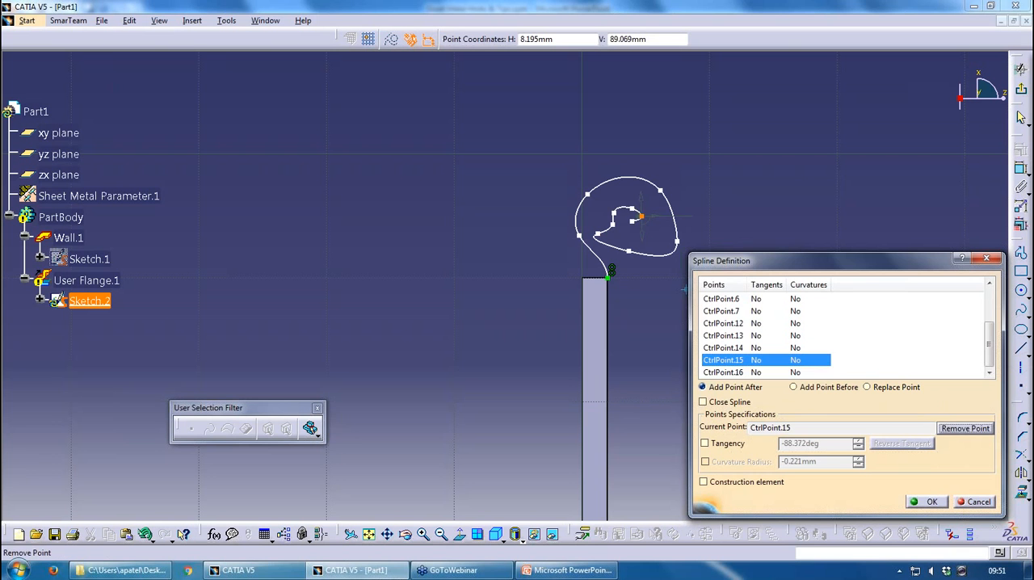
{"action": "left_click", "coordinate": [735, 373]}
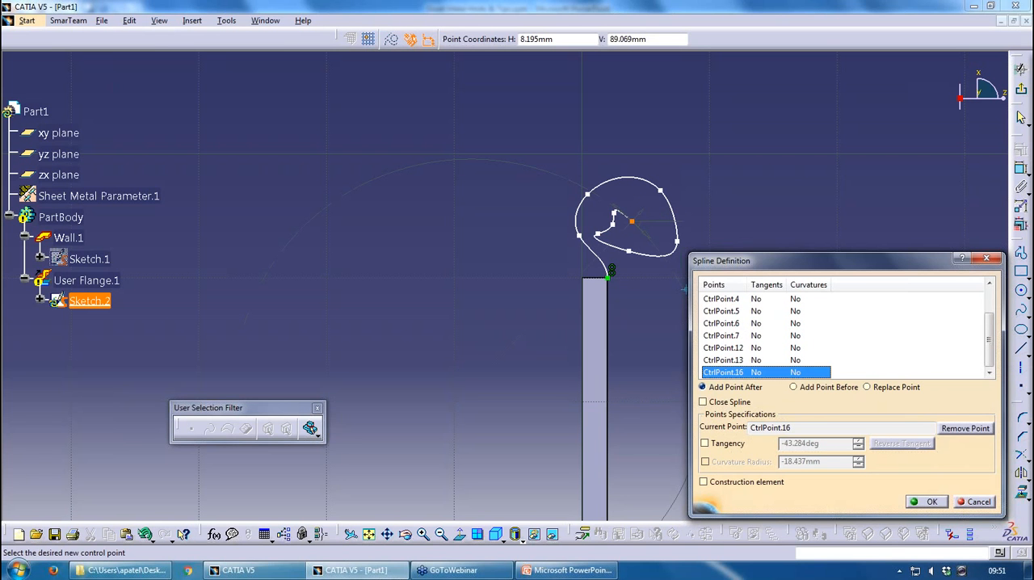
{"action": "left_click", "coordinate": [947, 428]}
{"action": "left_click", "coordinate": [947, 428]}
{"action": "left_click", "coordinate": [953, 428]}
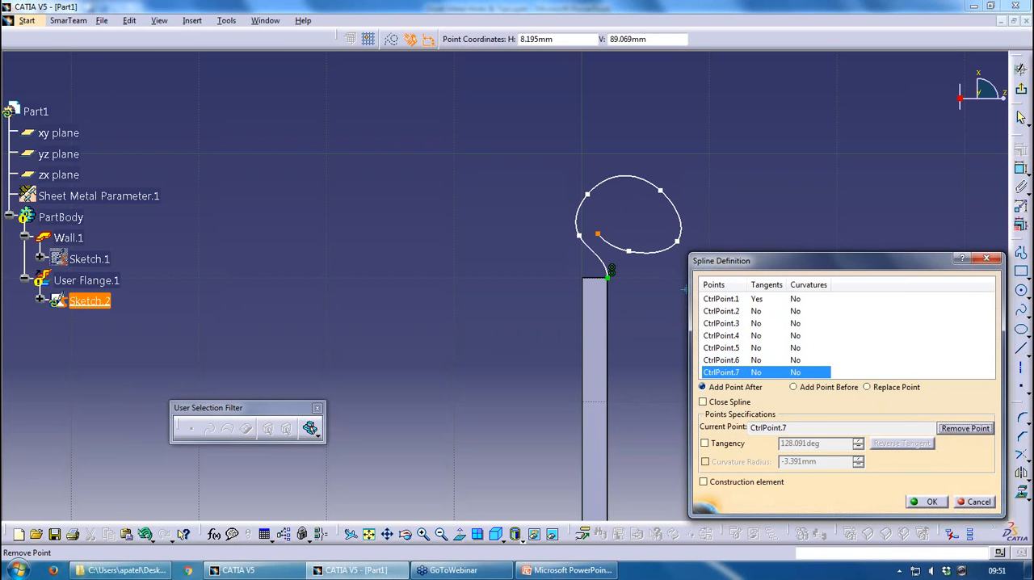
{"action": "left_click", "coordinate": [953, 429]}
{"action": "left_click", "coordinate": [932, 502]}
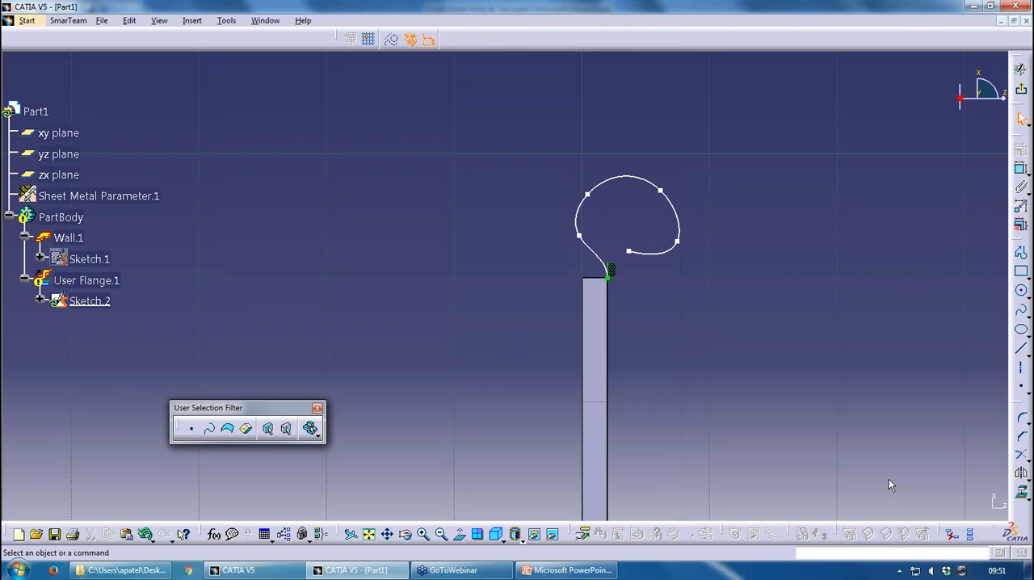
Exit the profile sketch to rebuild the user flange from the shortened spline and inspect it in 3D
{"action": "left_click", "coordinate": [1021, 89]}
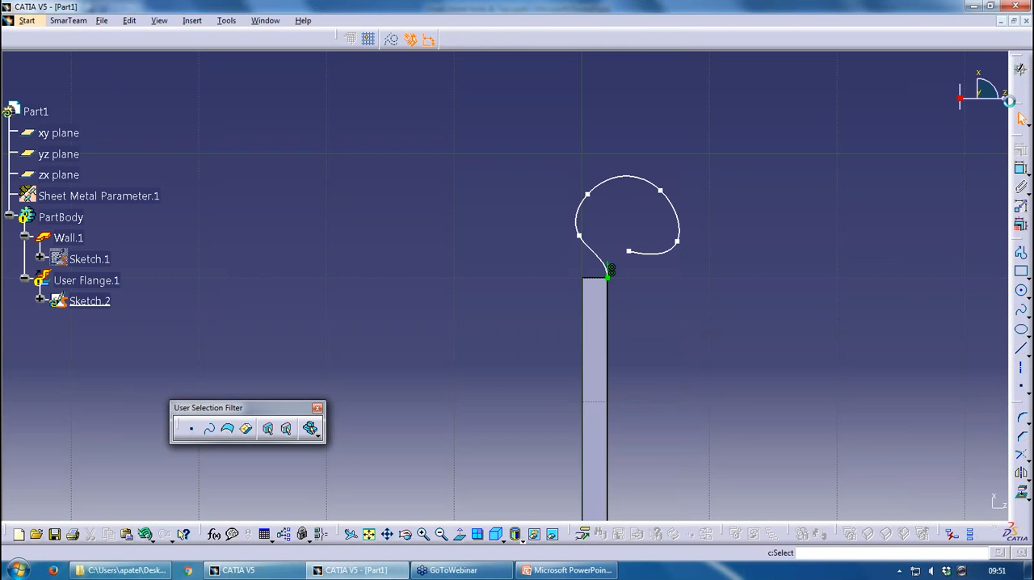
{"action": "mouse_move", "coordinate": [611, 208]}
{"action": "middle_mouse_down"}
{"action": "mouse_move", "coordinate": [608, 285]}
{"action": "mouse_move", "coordinate": [624, 246]}
{"action": "middle_mouse_up"}
{"action": "middle_click_drag", "start_coordinate": [423, 253], "coordinate": [420, 208]}
{"action": "scroll", "coordinate": [392, 229], "scroll_direction": "up", "scroll_amount": 1}
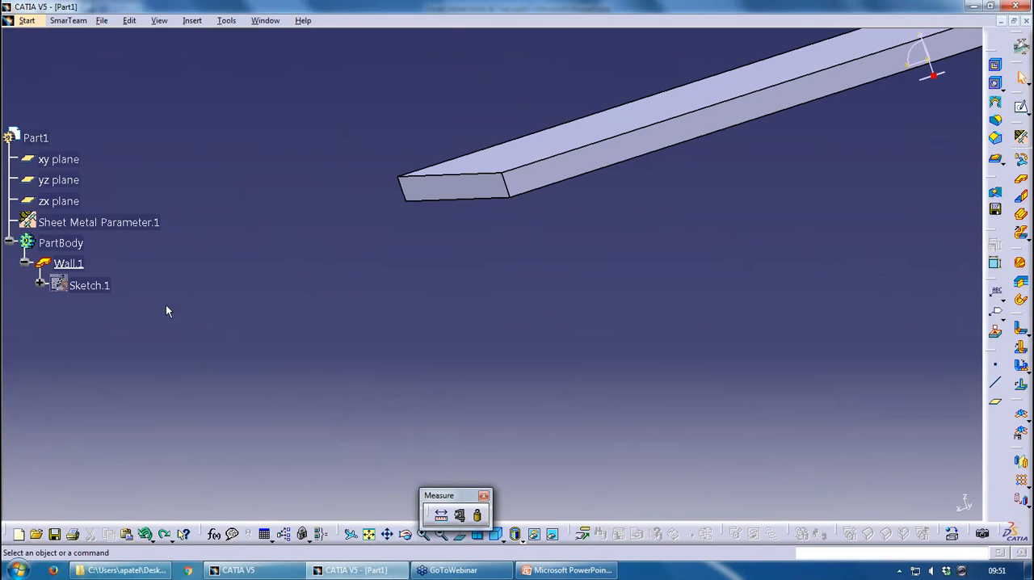
Redo the creation of the spiral user flange, and delete that flange while keeping its profile sketch
{"action": "key", "text": "ctrl+y"}
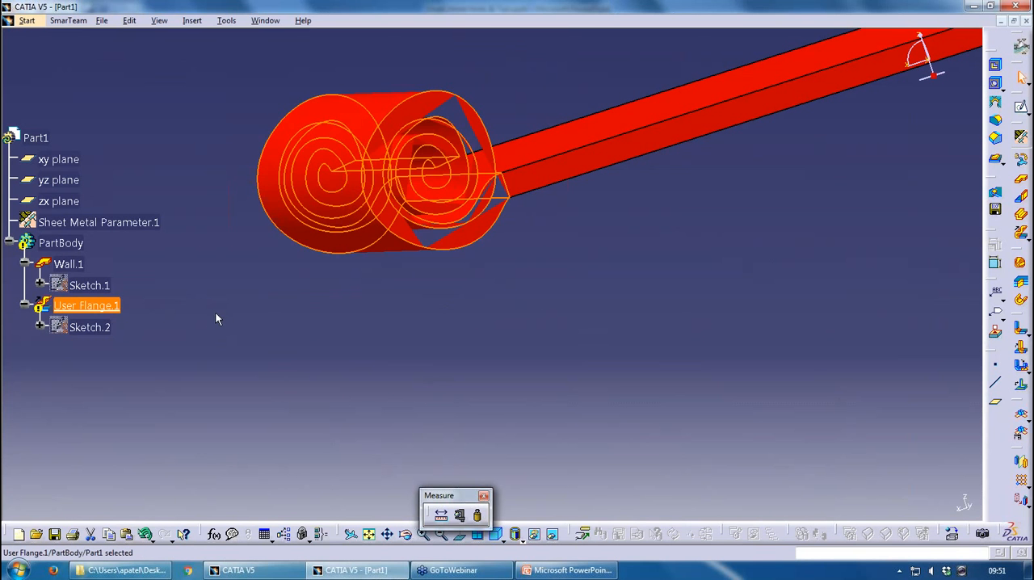
{"action": "key", "text": "Delete"}
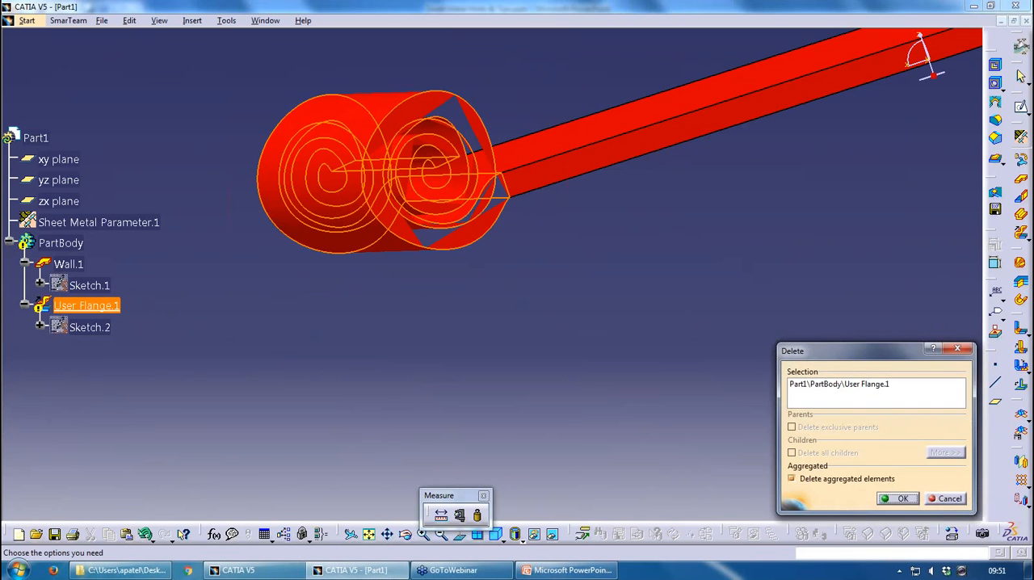
{"action": "left_click", "coordinate": [898, 498]}
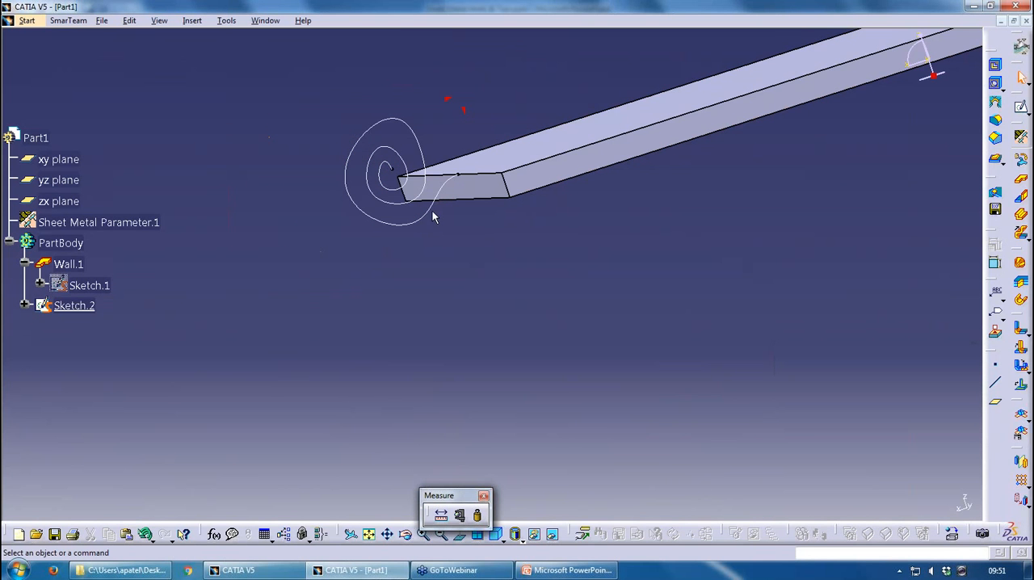
In the spiral sketch, remove the coincidence between the spline's start tangent and the wall edge, swing the tangent off the edge, and exit the sketch
{"action": "double_click", "coordinate": [432, 213]}
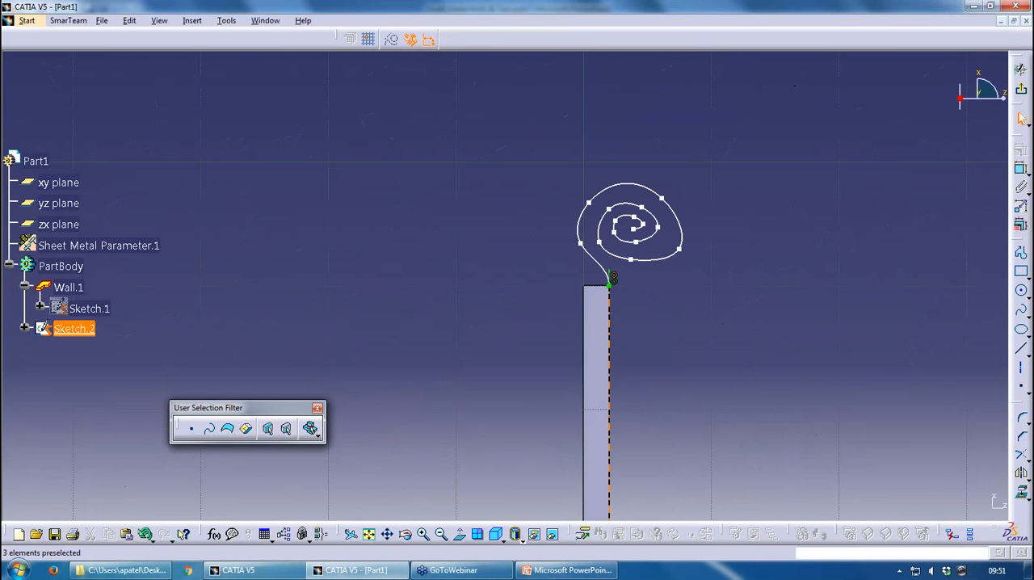
{"action": "left_click", "coordinate": [613, 278]}
{"action": "double_click", "coordinate": [612, 278]}
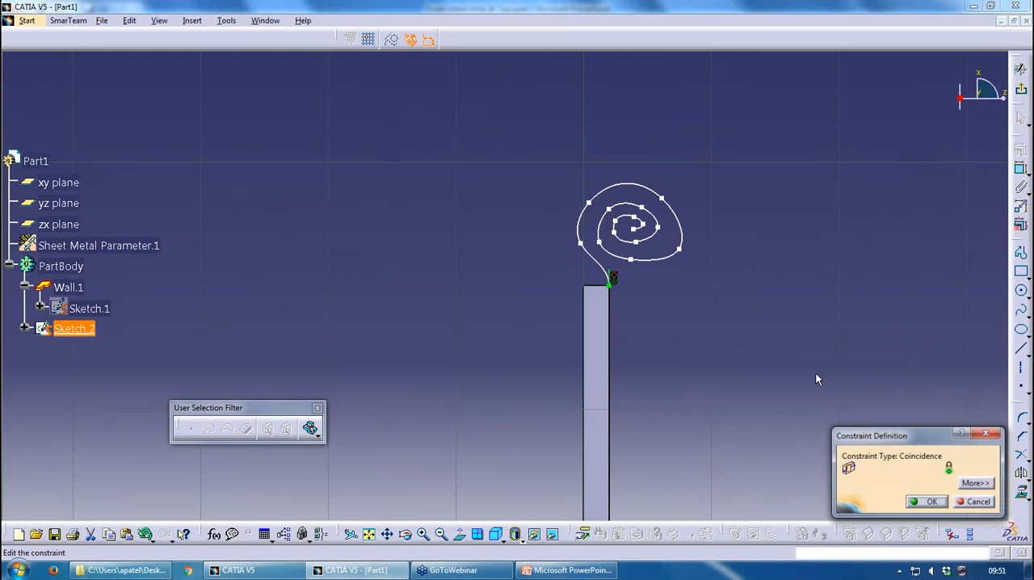
{"action": "left_click", "coordinate": [977, 485]}
{"action": "left_click", "coordinate": [852, 455]}
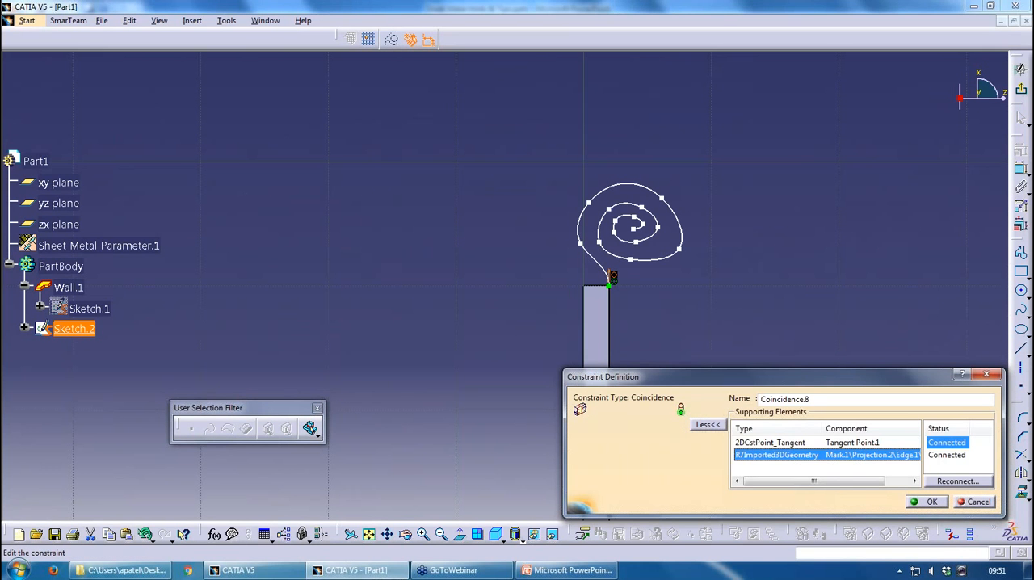
{"action": "left_click", "coordinate": [964, 504]}
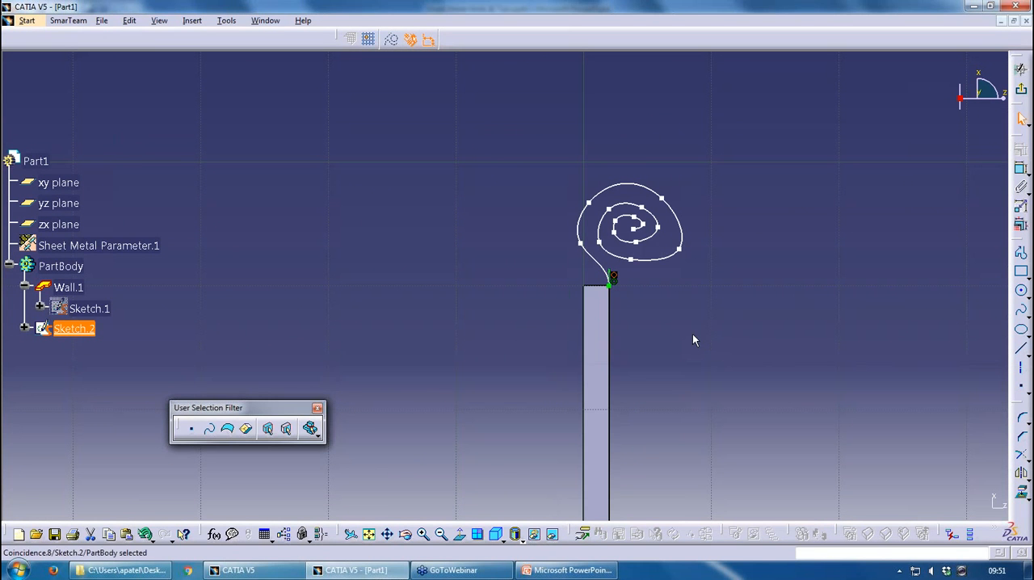
{"action": "mouse_move", "coordinate": [616, 277]}
{"action": "left_mouse_down"}
{"action": "mouse_move", "coordinate": [607, 283]}
{"action": "mouse_move", "coordinate": [602, 267]}
{"action": "left_mouse_up"}
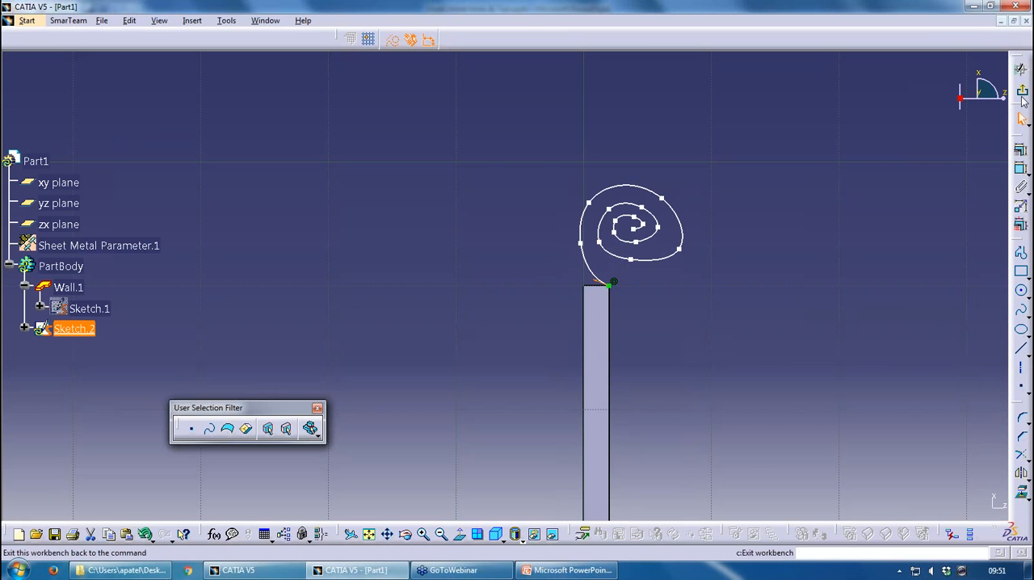
{"action": "left_click", "coordinate": [1020, 70]}
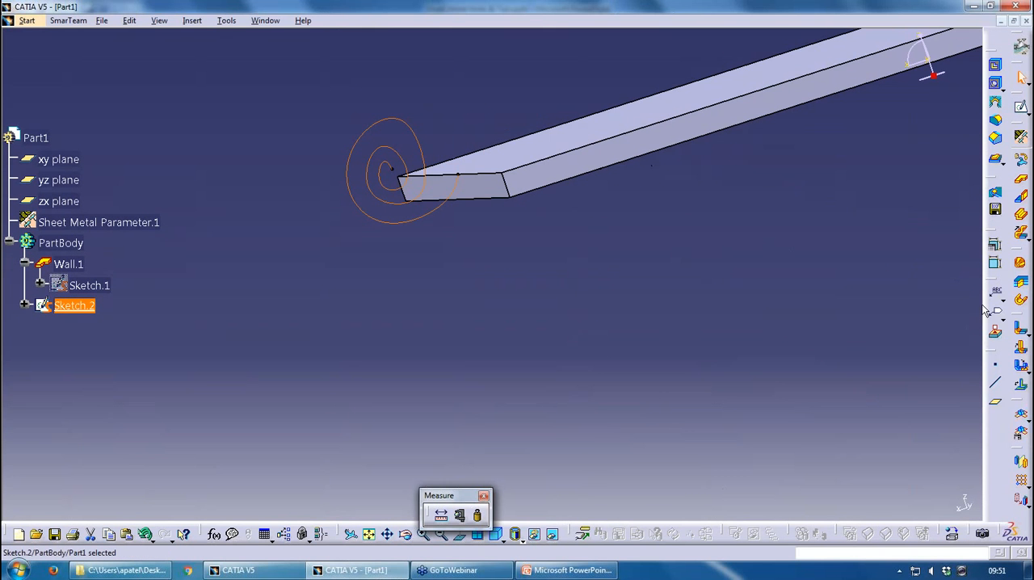
Try to build a user flange along the upper edge of the wall's end face, using the non-tangent spiral sketch as the profile
{"action": "left_click", "coordinate": [1021, 232]}
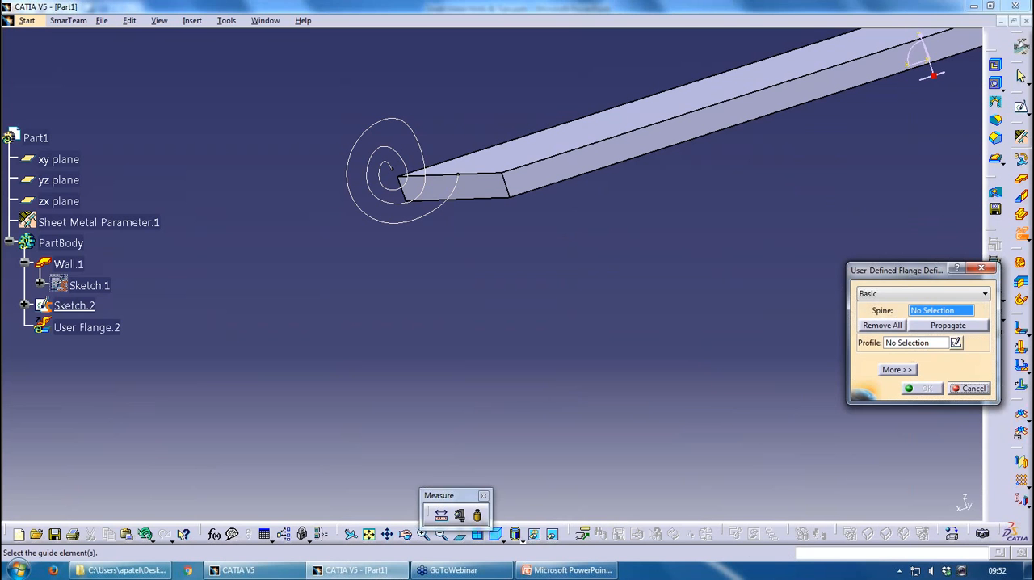
{"action": "left_click", "coordinate": [458, 174]}
{"action": "left_click", "coordinate": [428, 216]}
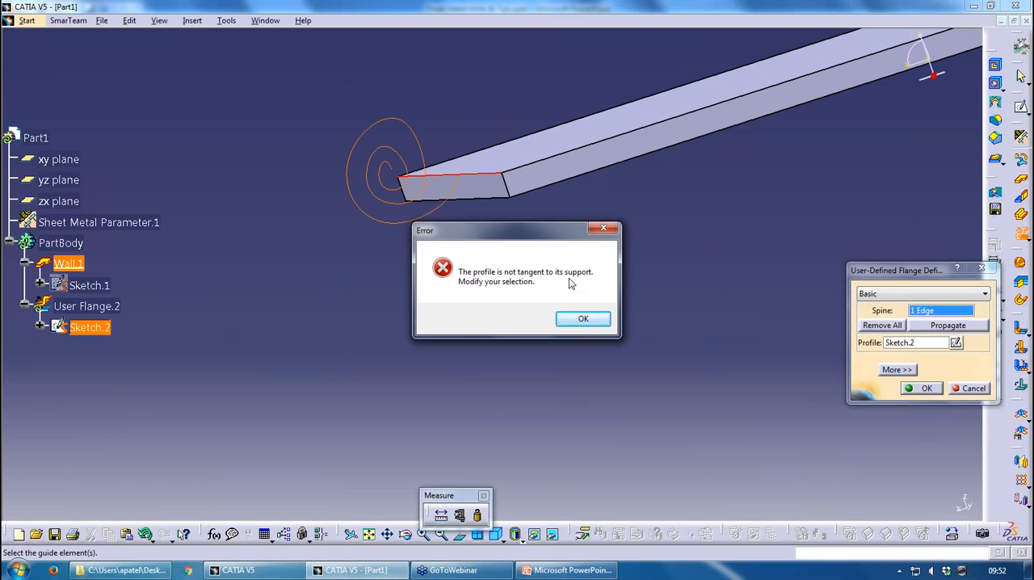
{"action": "left_click", "coordinate": [592, 322]}
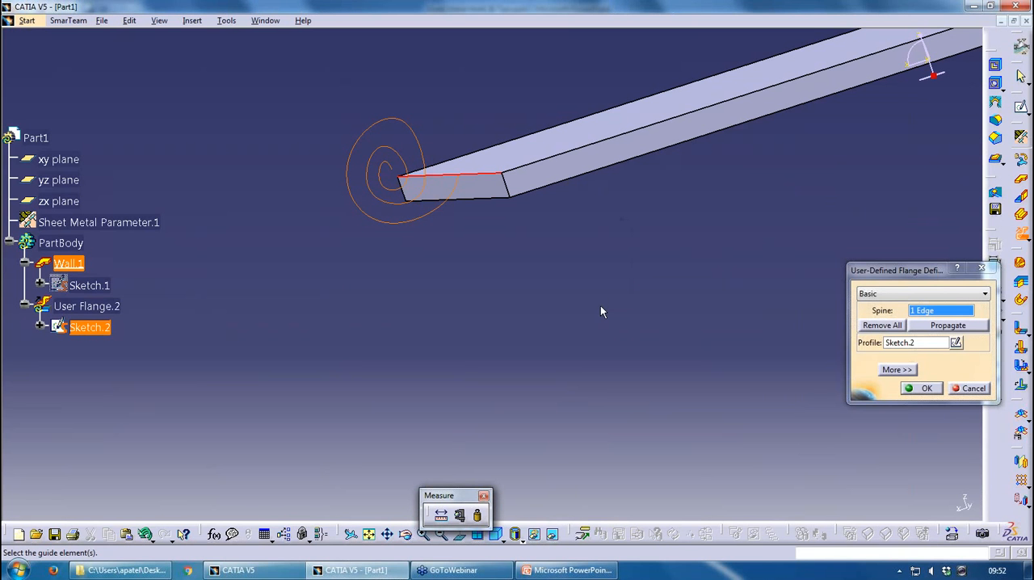
{"action": "left_click", "coordinate": [970, 389]}
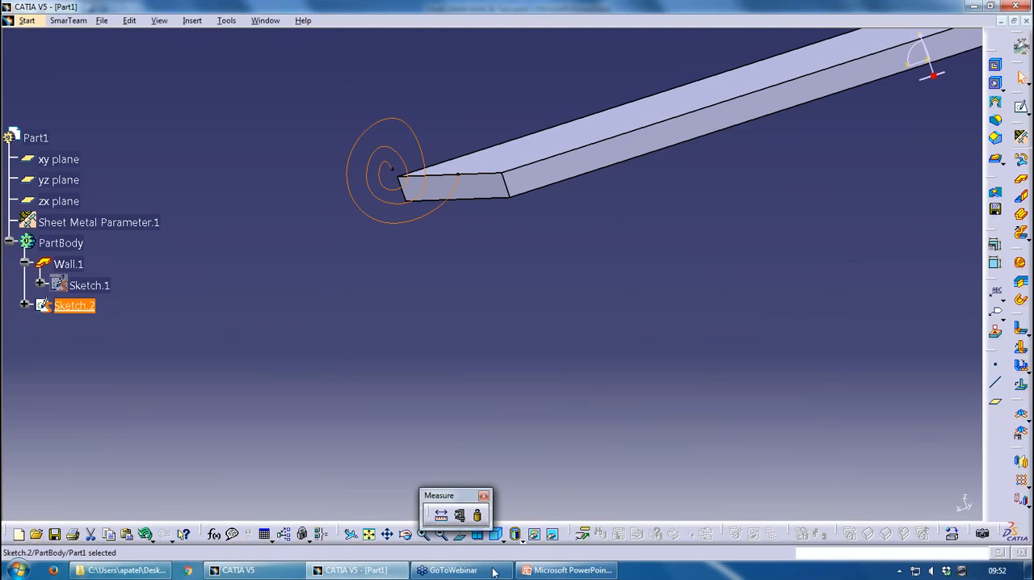
Switch to PowerPoint, start the slide show from the User Flange slide, and advance to the Standard Vs Pocket Cutout slide
{"action": "left_click", "coordinate": [581, 571]}
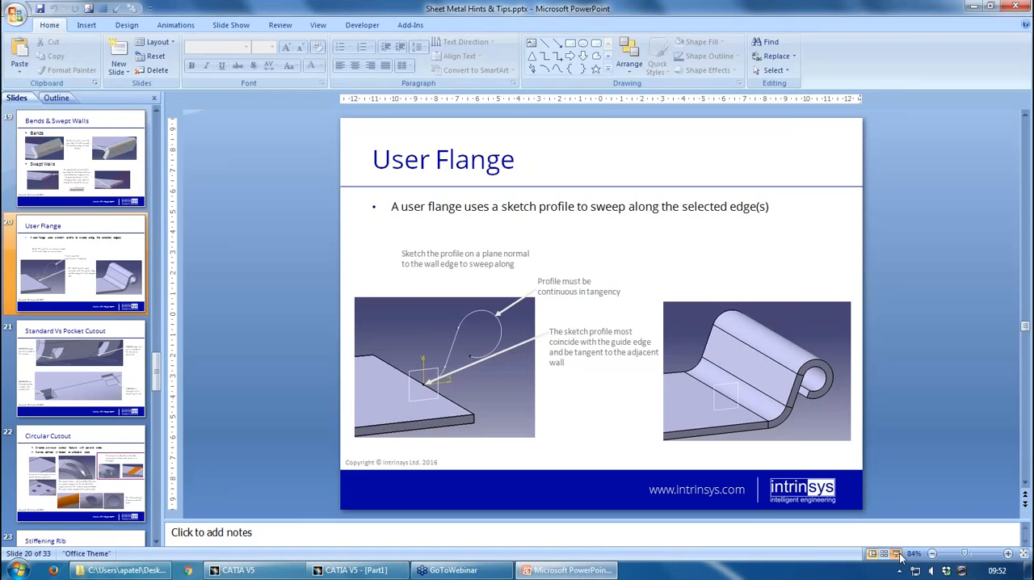
{"action": "left_click", "coordinate": [895, 552]}
{"action": "left_click", "coordinate": [721, 401]}
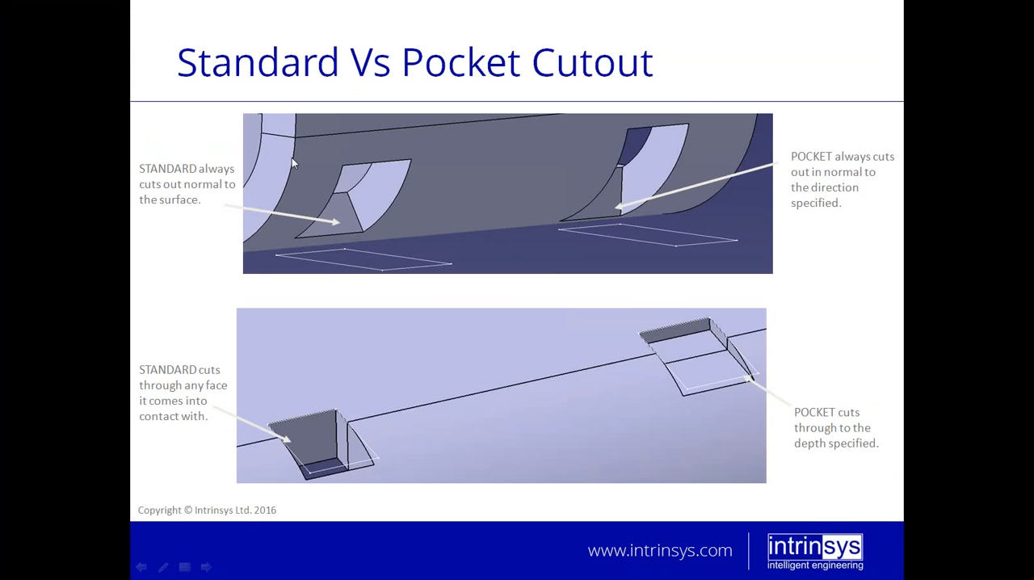
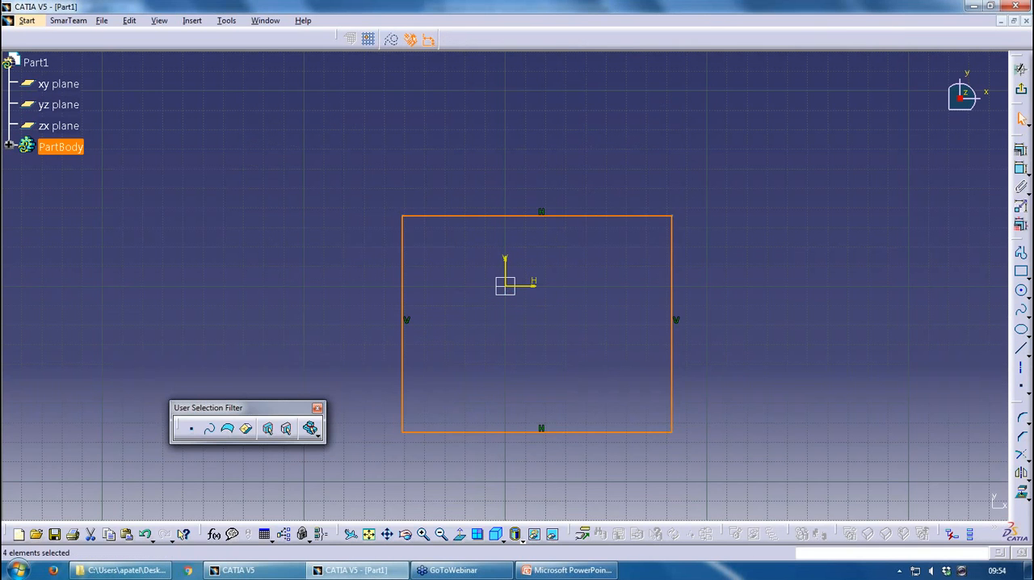
Exit the rectangle sketch, accepting the default sheet metal parameters, and create a wall from its profile
{"action": "left_click", "coordinate": [1022, 92]}
{"action": "left_click", "coordinate": [1022, 137]}
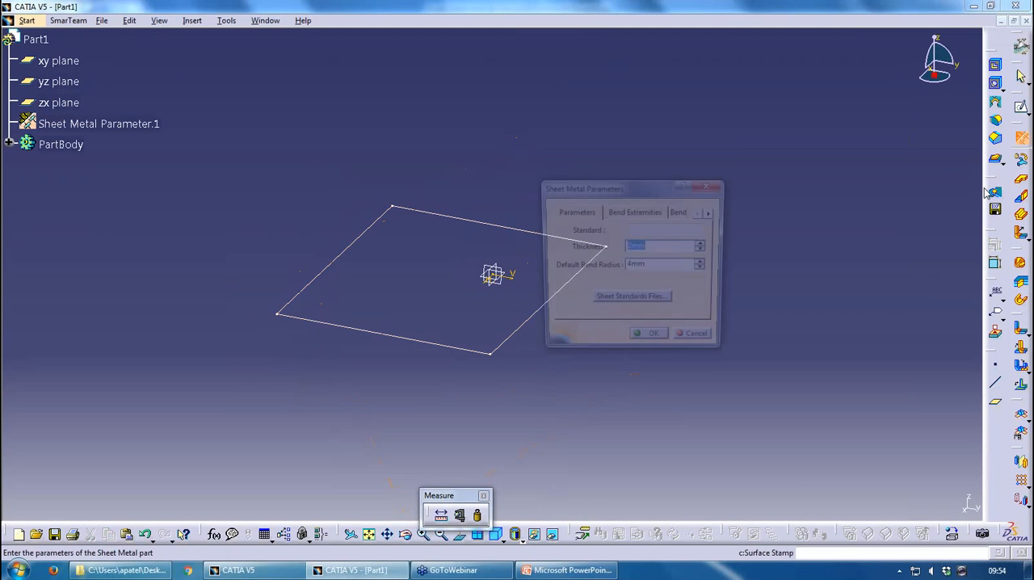
{"action": "left_click", "coordinate": [655, 341]}
{"action": "left_click", "coordinate": [1021, 180]}
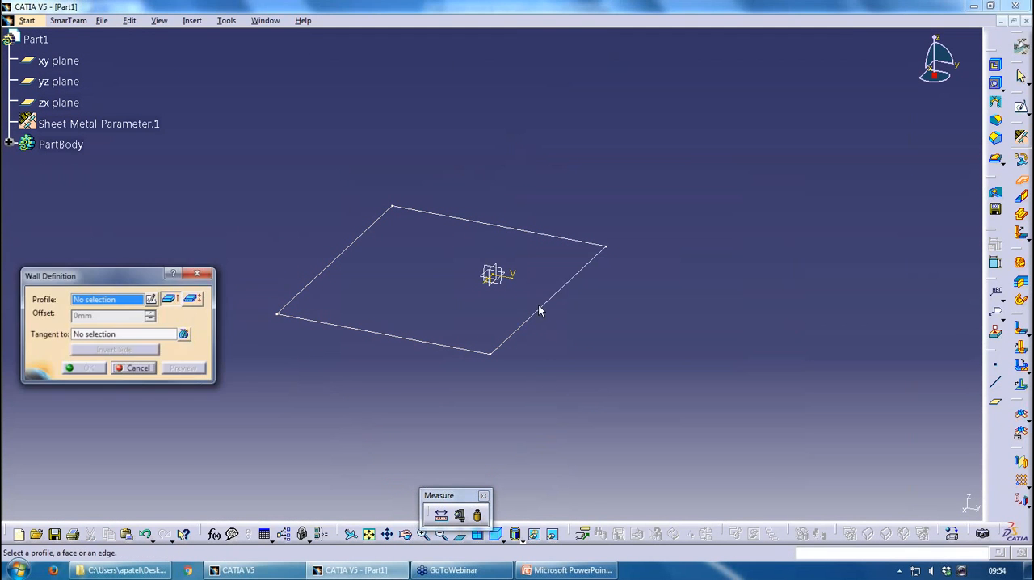
{"action": "left_click", "coordinate": [540, 309]}
{"action": "left_click", "coordinate": [84, 368]}
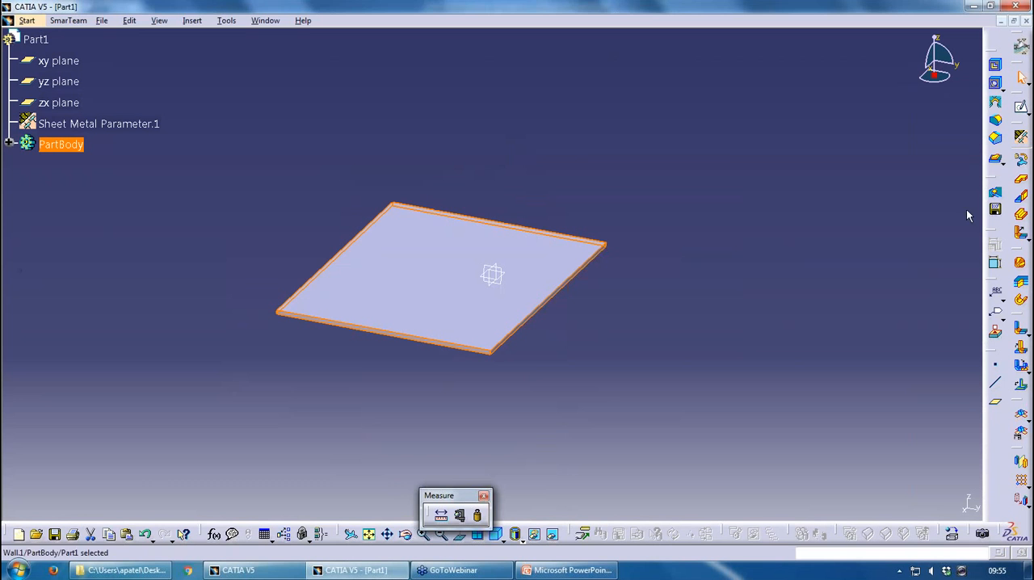
Add an automatic wall on edge with bend along the wall's far edge, 110.806 mm high at 90 degrees with no clearance
{"action": "left_click", "coordinate": [1022, 197]}
{"action": "left_click", "coordinate": [564, 233]}
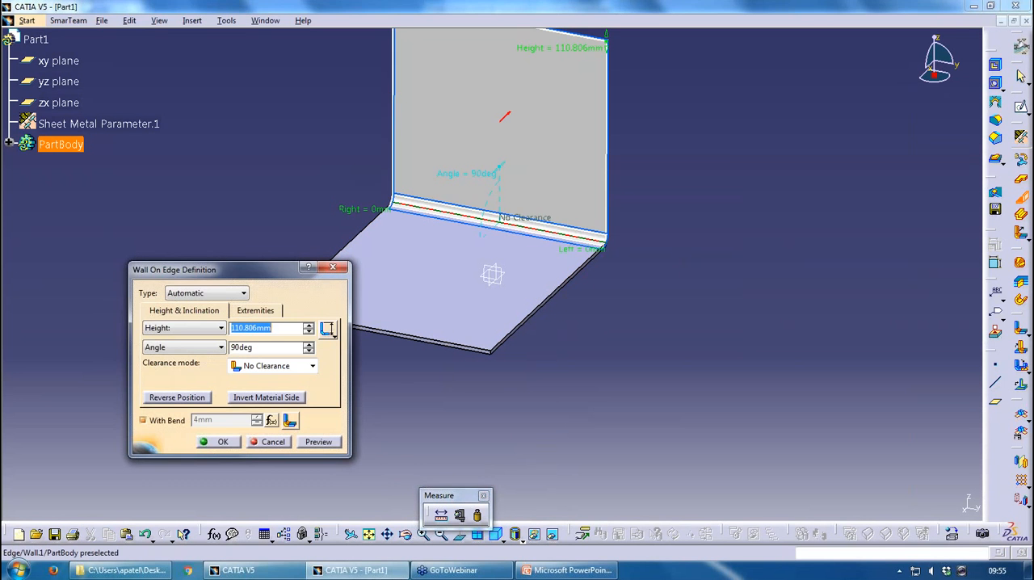
{"action": "left_click", "coordinate": [219, 442]}
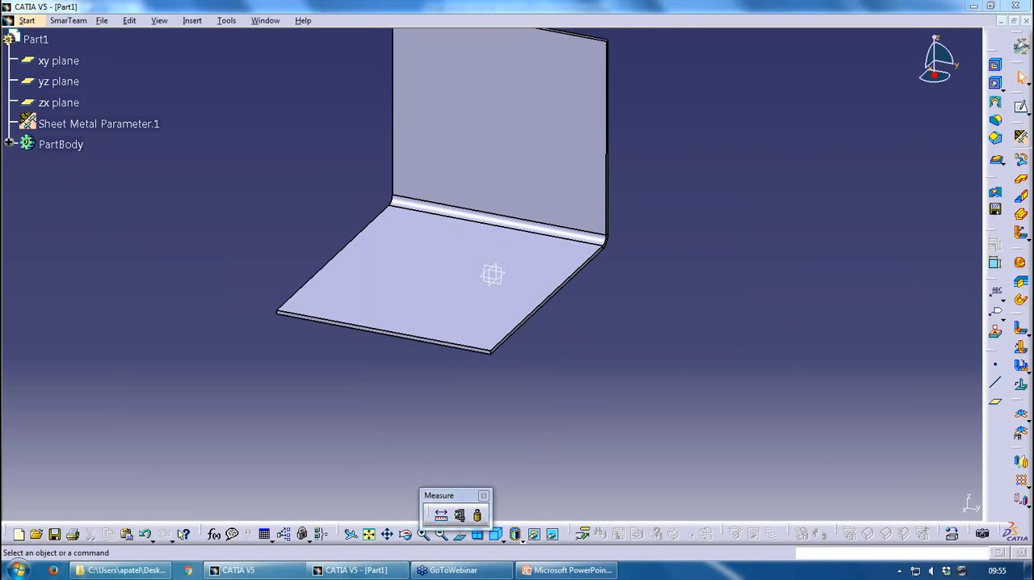
Try to place a stiffening rib on the inner cylindrical face of the bend
{"action": "left_click", "coordinate": [1022, 181]}
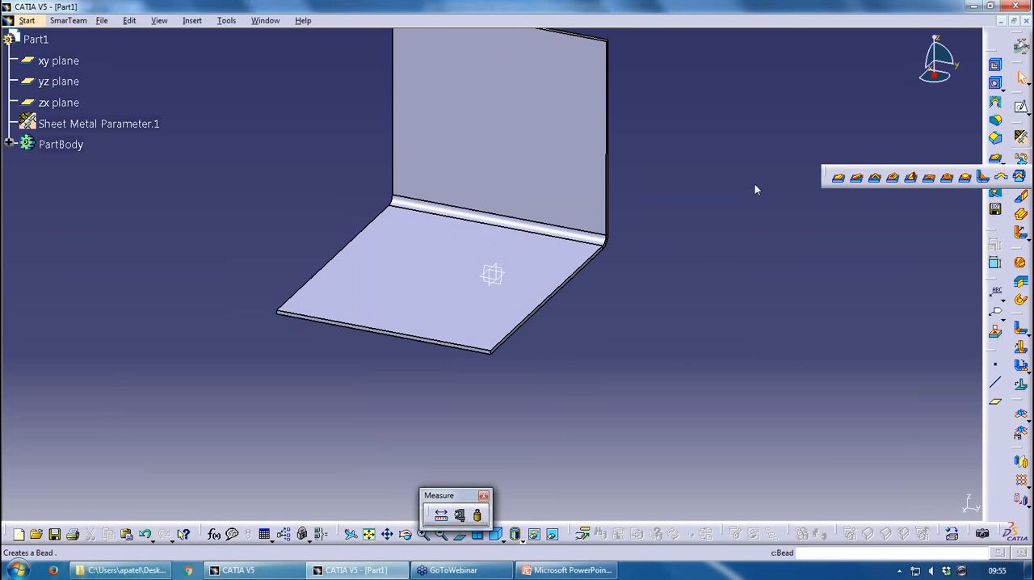
{"action": "middle_click_drag", "start_coordinate": [517, 266], "coordinate": [596, 173]}
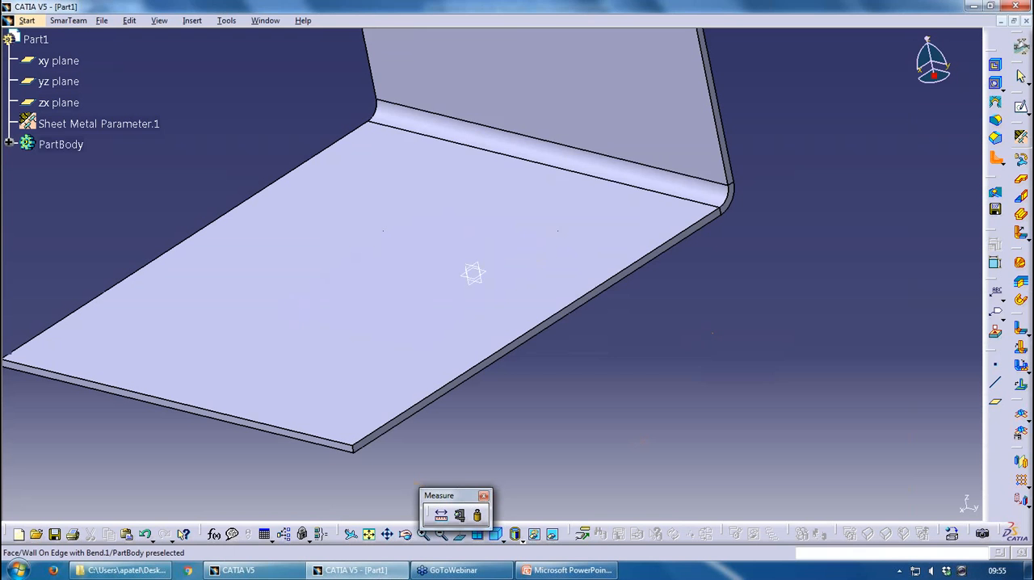
{"action": "left_click", "coordinate": [600, 171]}
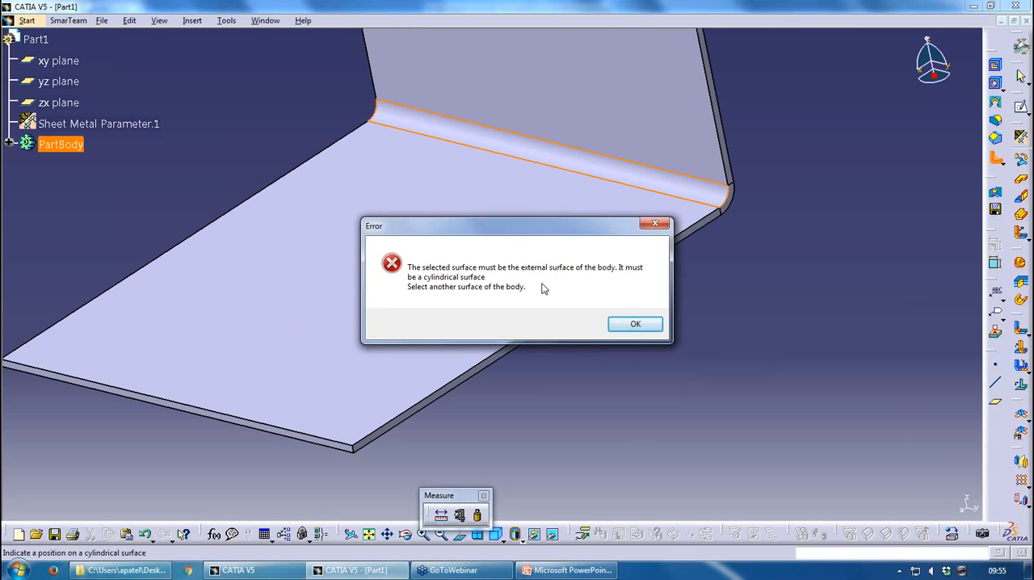
{"action": "left_click", "coordinate": [638, 323]}
Create a stiffening rib on the bend's outer cylindrical face with length 30 mm, radii R1 and R2 2 mm, and angle 80 degrees
{"action": "middle_click_drag", "start_coordinate": [674, 284], "coordinate": [549, 280]}
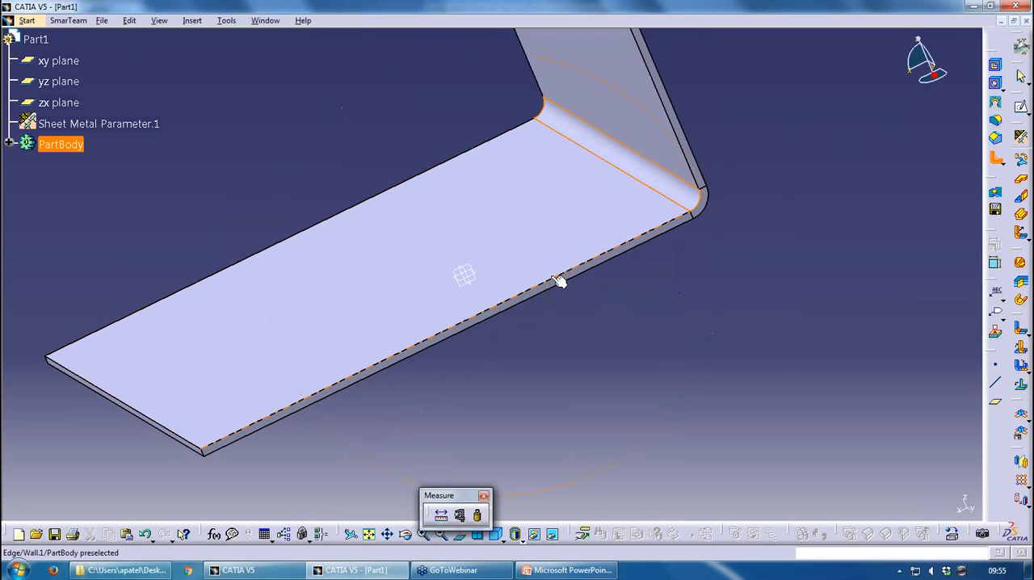
{"action": "middle_click_drag", "start_coordinate": [619, 268], "coordinate": [486, 272]}
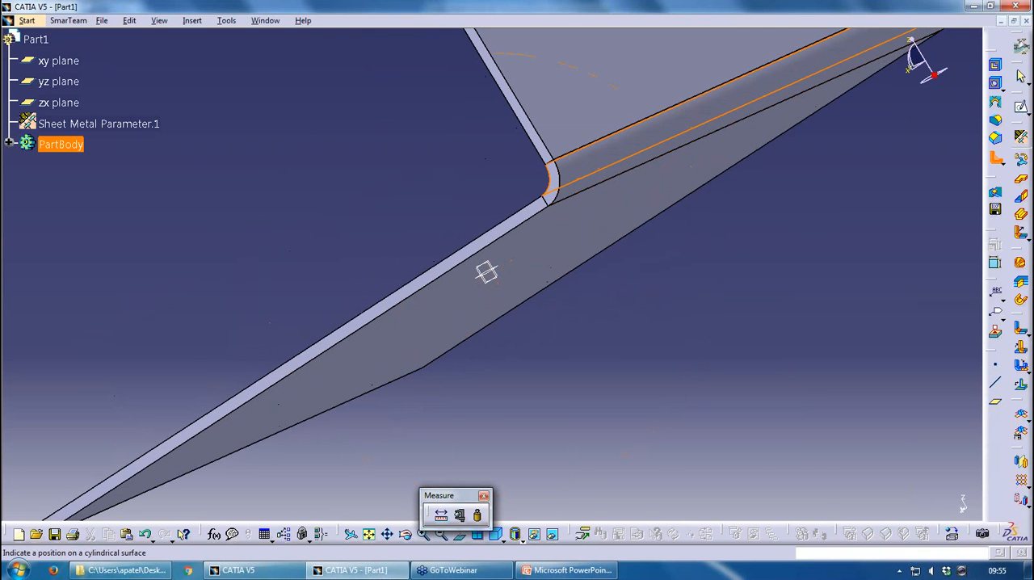
{"action": "left_click", "coordinate": [769, 99]}
{"action": "middle_click_drag", "start_coordinate": [768, 99], "coordinate": [727, 161]}
{"action": "middle_click_drag", "start_coordinate": [402, 303], "coordinate": [662, 210]}
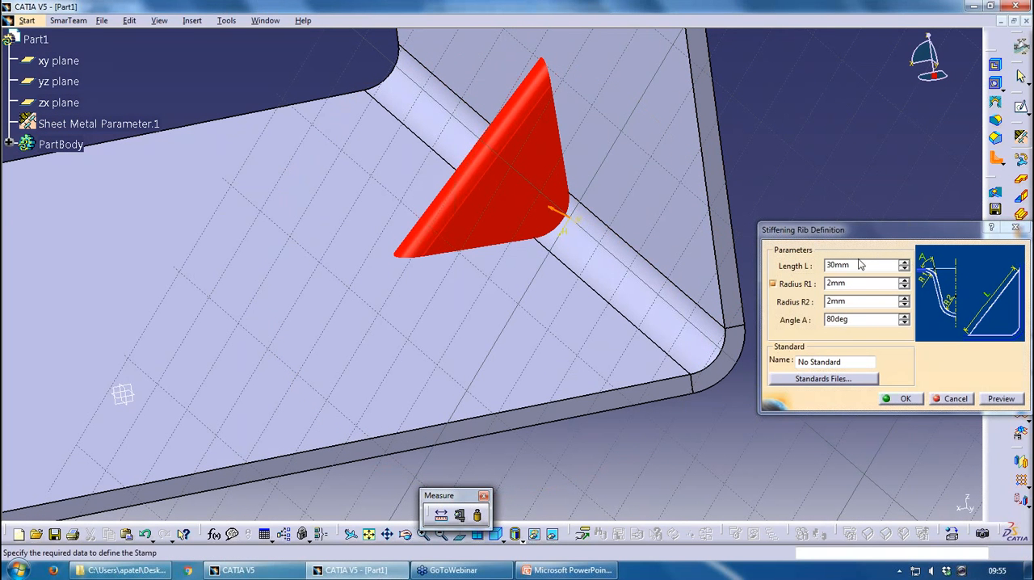
{"action": "left_click", "coordinate": [901, 399]}
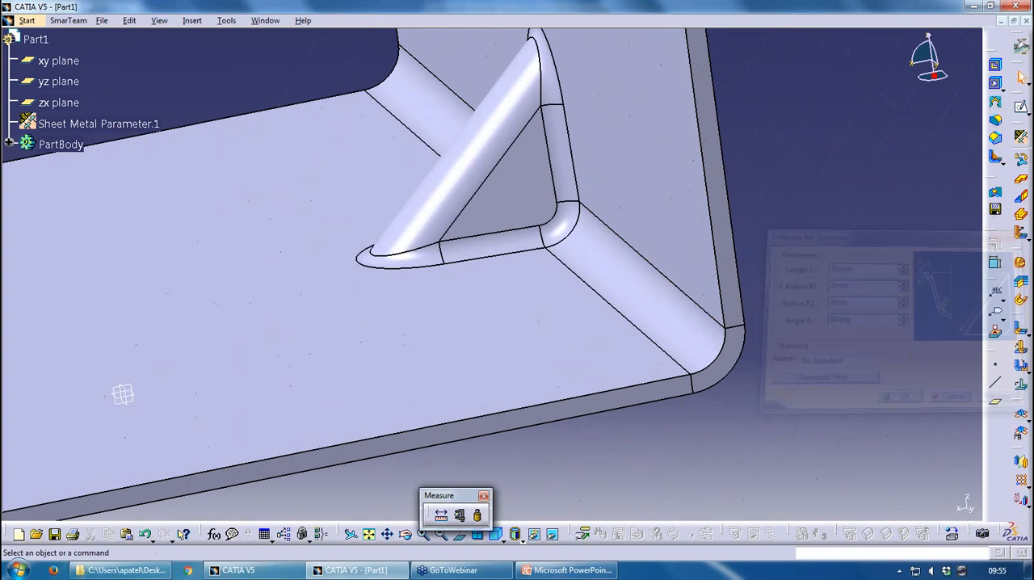
{"action": "middle_click_drag", "start_coordinate": [669, 253], "coordinate": [614, 256]}
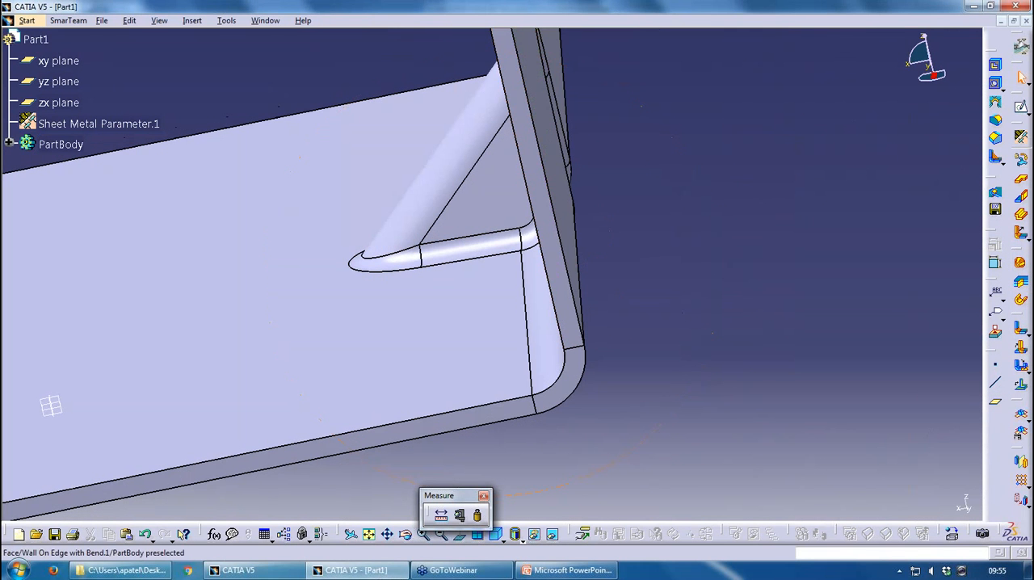
Expand the part's feature tree, open the positioning sketch under the stiffening rib to inspect it, and exit the sketch
{"action": "left_click", "coordinate": [9, 144]}
{"action": "mouse_move", "coordinate": [482, 198]}
{"action": "middle_mouse_down"}
{"action": "mouse_move", "coordinate": [506, 210]}
{"action": "mouse_move", "coordinate": [521, 271]}
{"action": "middle_mouse_up"}
{"action": "scroll", "coordinate": [521, 272], "scroll_direction": "down", "scroll_amount": 1}
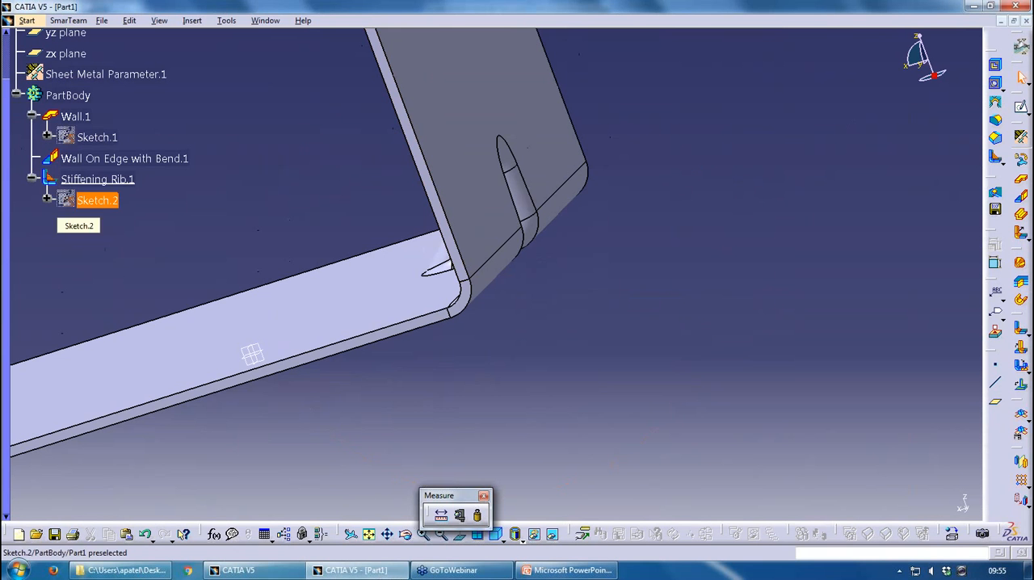
{"action": "double_click", "coordinate": [96, 202]}
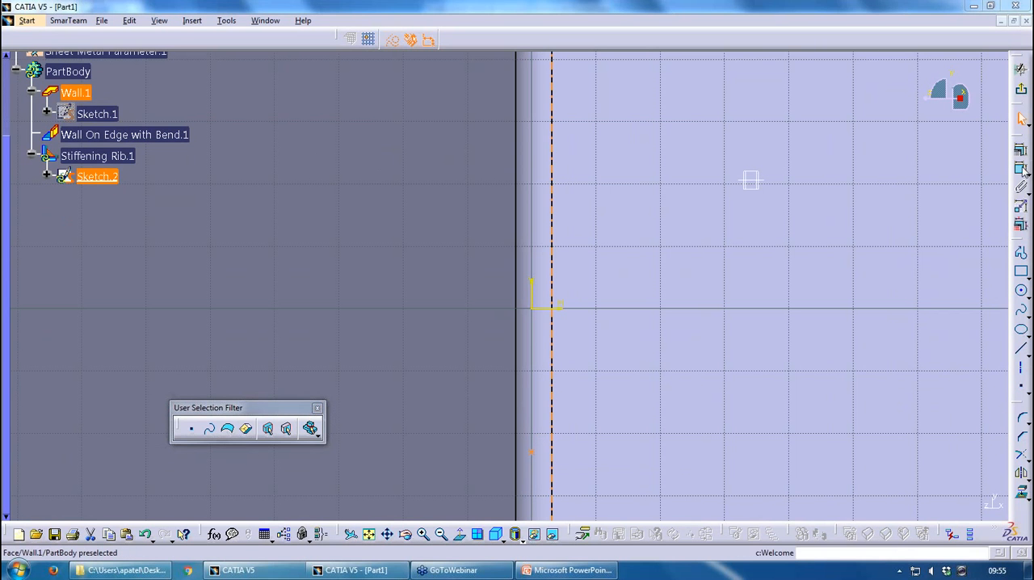
{"action": "left_click", "coordinate": [1020, 71]}
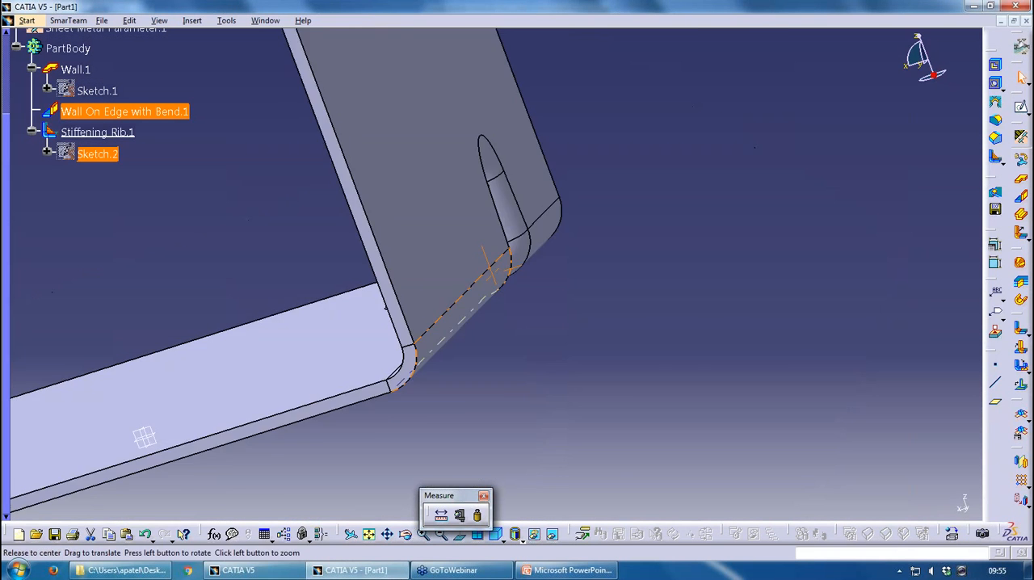
{"action": "middle_click_drag", "start_coordinate": [473, 300], "coordinate": [654, 277]}
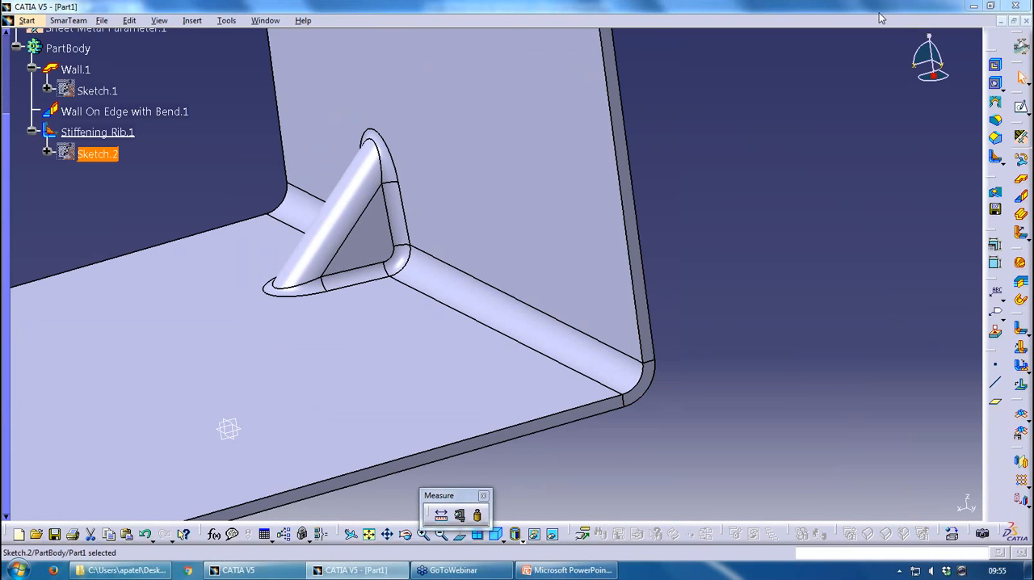
{"action": "left_click", "coordinate": [854, 182]}
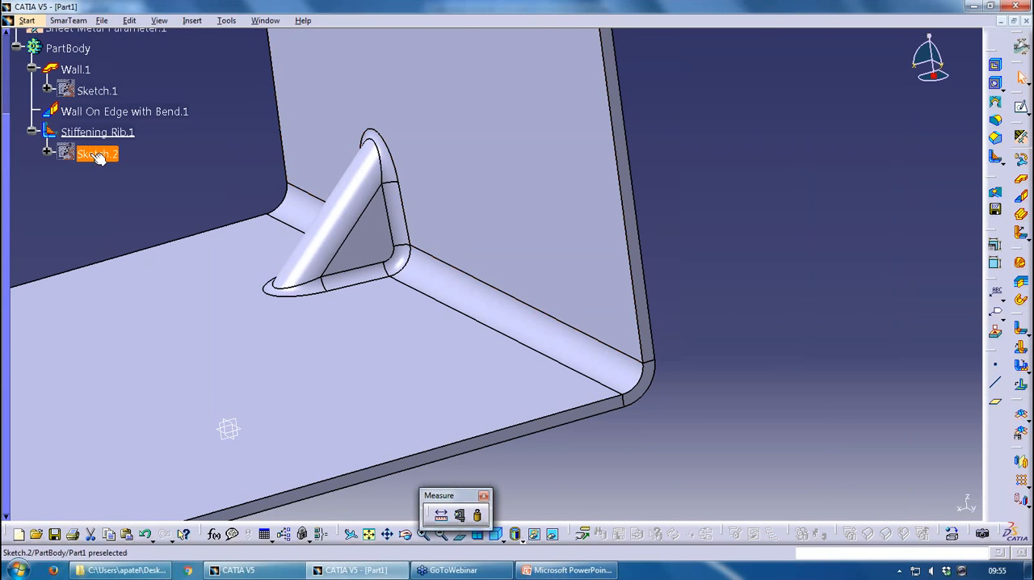
Delete the stiffening rib together with its aggregated positioning sketch
{"action": "left_click", "coordinate": [98, 133]}
{"action": "key", "text": "Delete"}
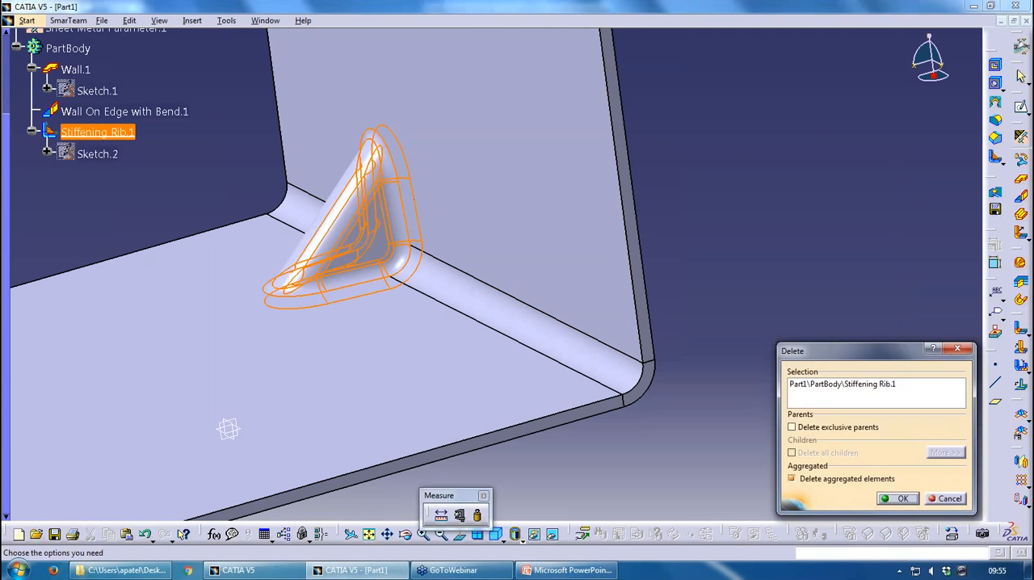
{"action": "key", "text": "Return"}
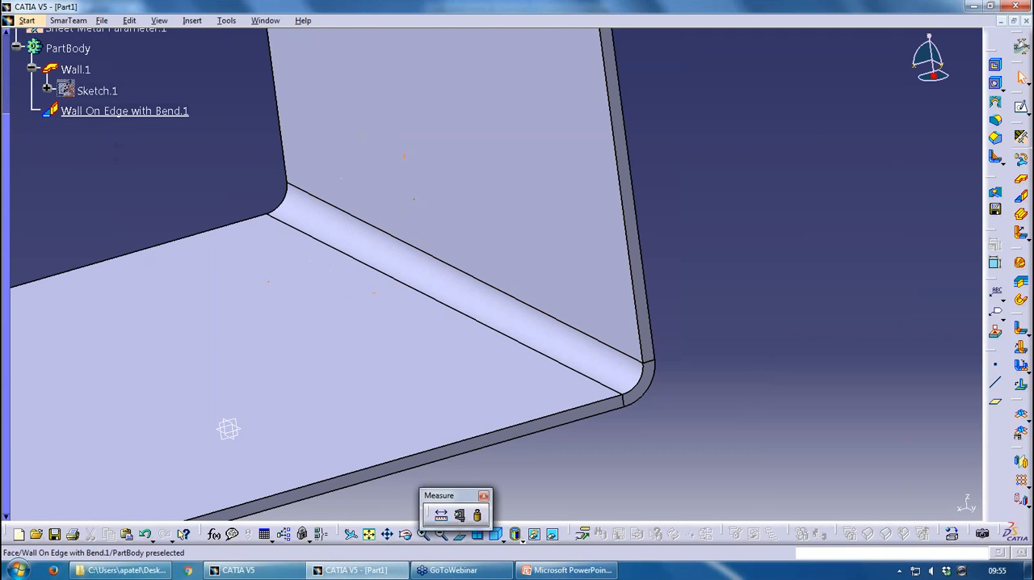
Create an on-surface point on the bend's outer face, about 15 mm from the surface's middle
{"action": "left_click", "coordinate": [997, 374]}
{"action": "middle_click_drag", "start_coordinate": [708, 230], "coordinate": [512, 301]}
{"action": "left_click", "coordinate": [505, 298]}
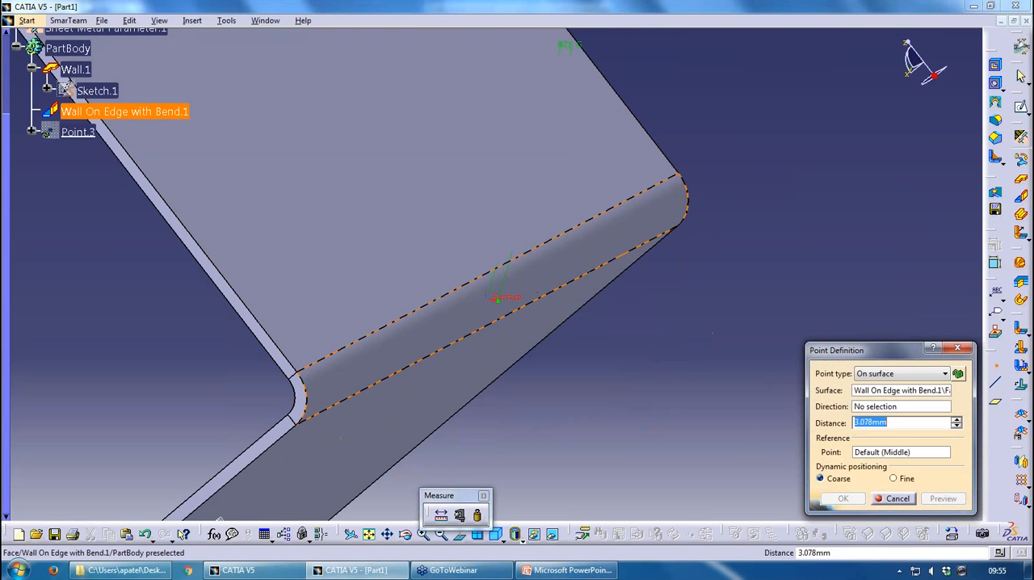
{"action": "left_click", "coordinate": [454, 317]}
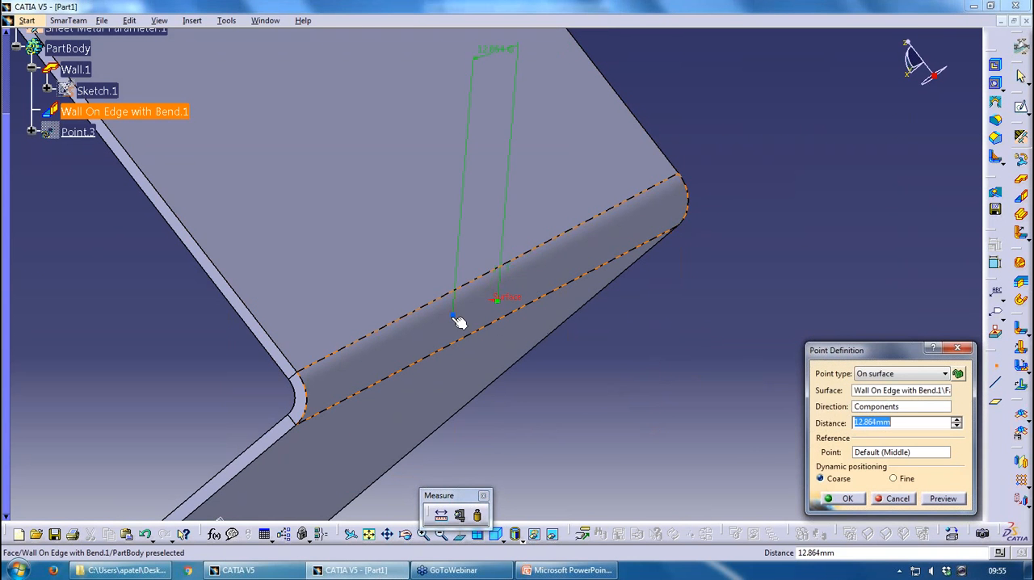
{"action": "left_click", "coordinate": [840, 498]}
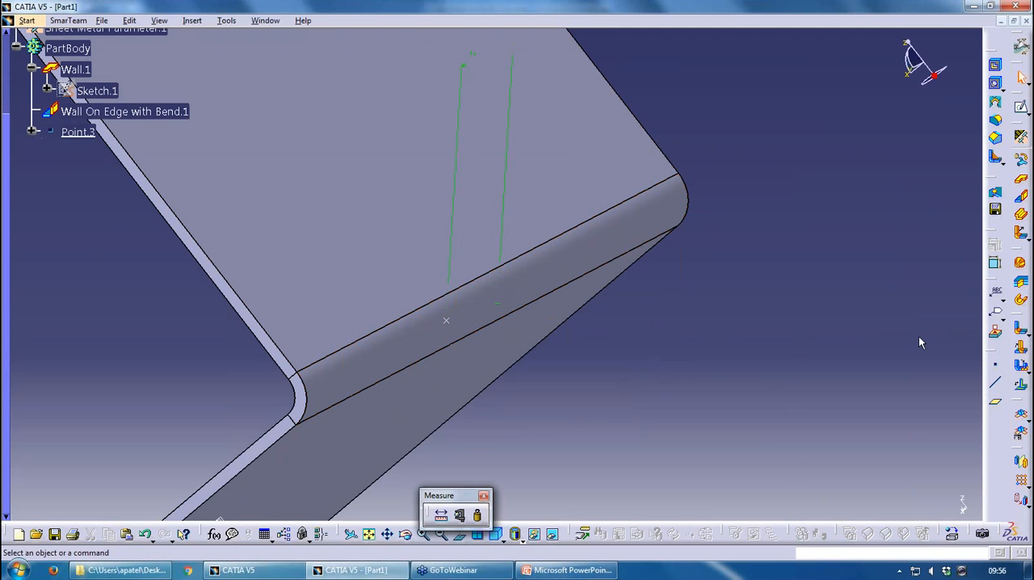
Create a stiffening rib positioned at the new point, with length 30 mm, radii R1 and R2 2 mm, and angle 80 degrees
{"action": "left_click", "coordinate": [997, 161]}
{"action": "left_click", "coordinate": [451, 323]}
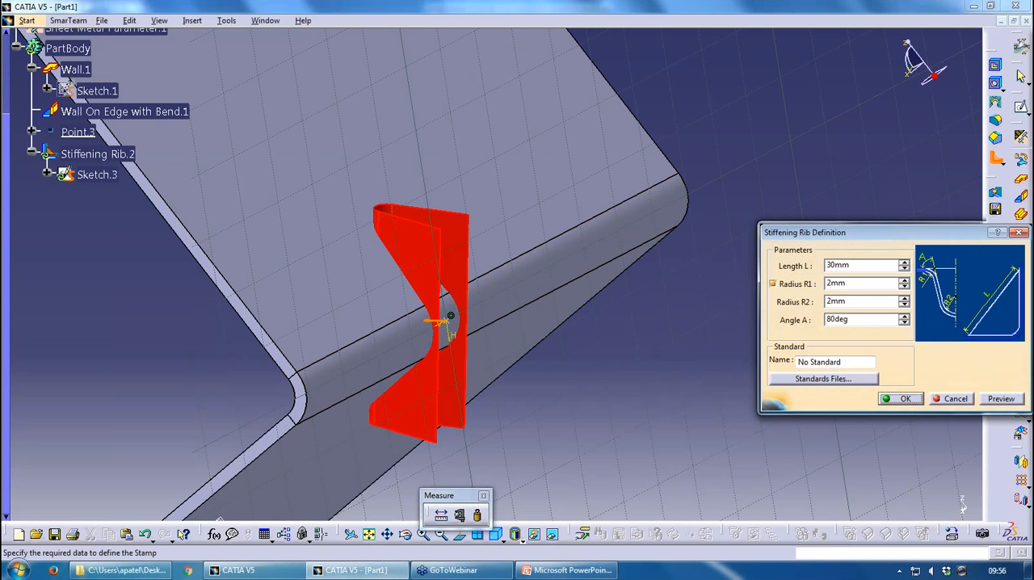
{"action": "left_click", "coordinate": [901, 399]}
Edit the rib's reference point and reposition it on the bend face, past the middle towards the bend's opposite end
{"action": "double_click", "coordinate": [78, 132]}
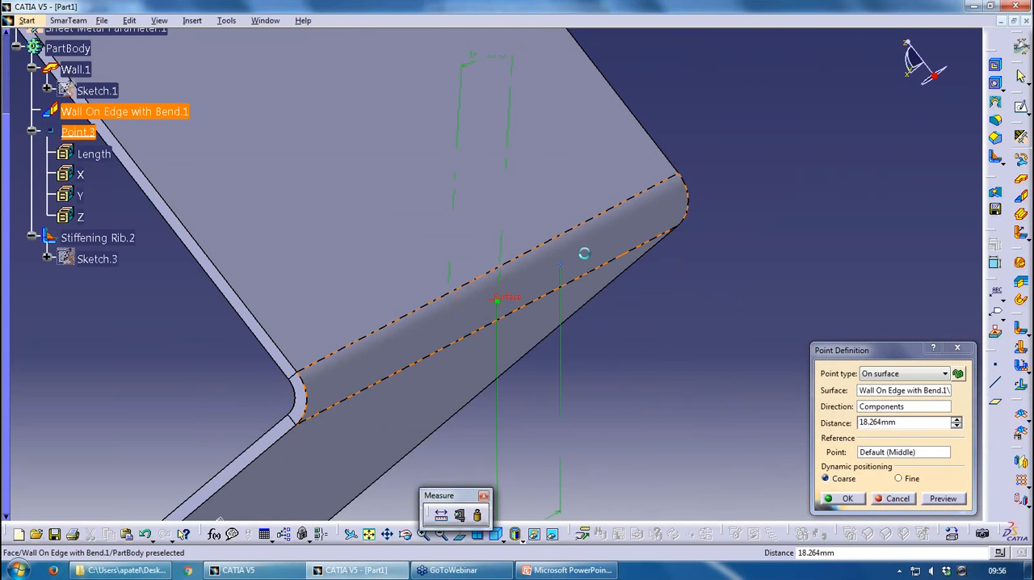
{"action": "left_click", "coordinate": [588, 252]}
{"action": "left_click", "coordinate": [847, 499]}
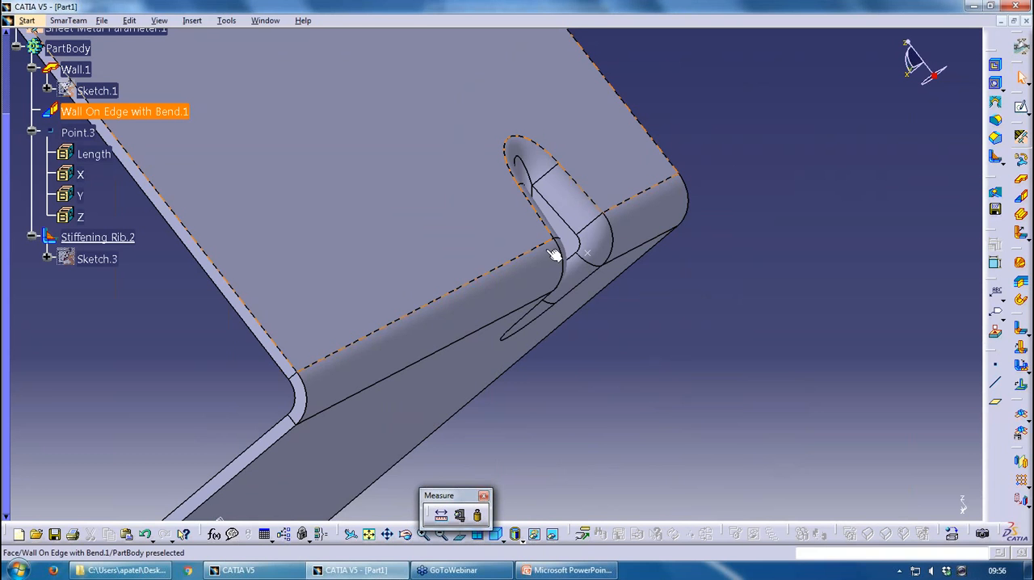
Switch to PowerPoint, run the slide show from the Stiffening Rib slide, advance to the Punch slide, and end the show
{"action": "left_click", "coordinate": [570, 571]}
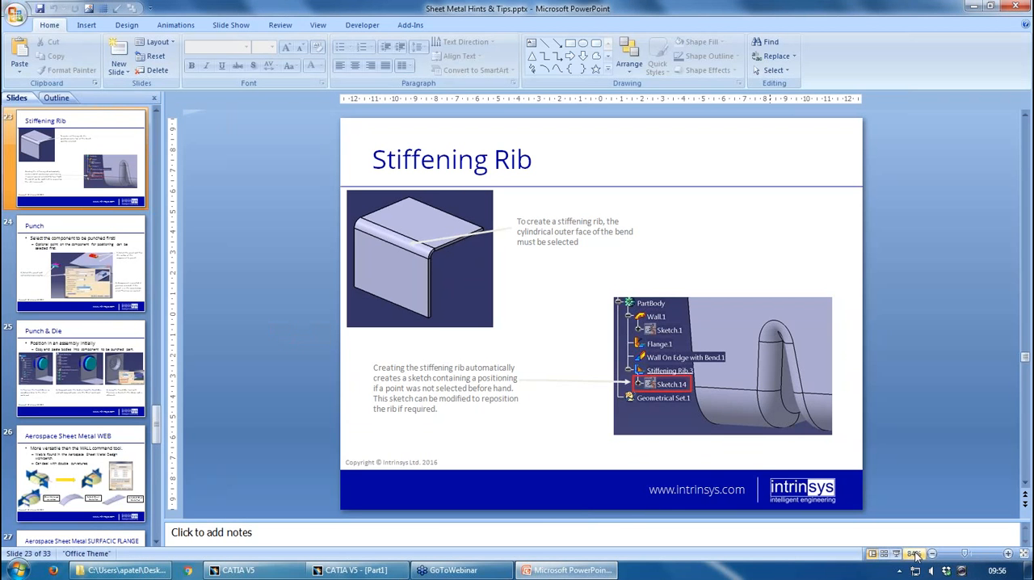
{"action": "key", "text": "shift+F5"}
{"action": "key", "text": "Right"}
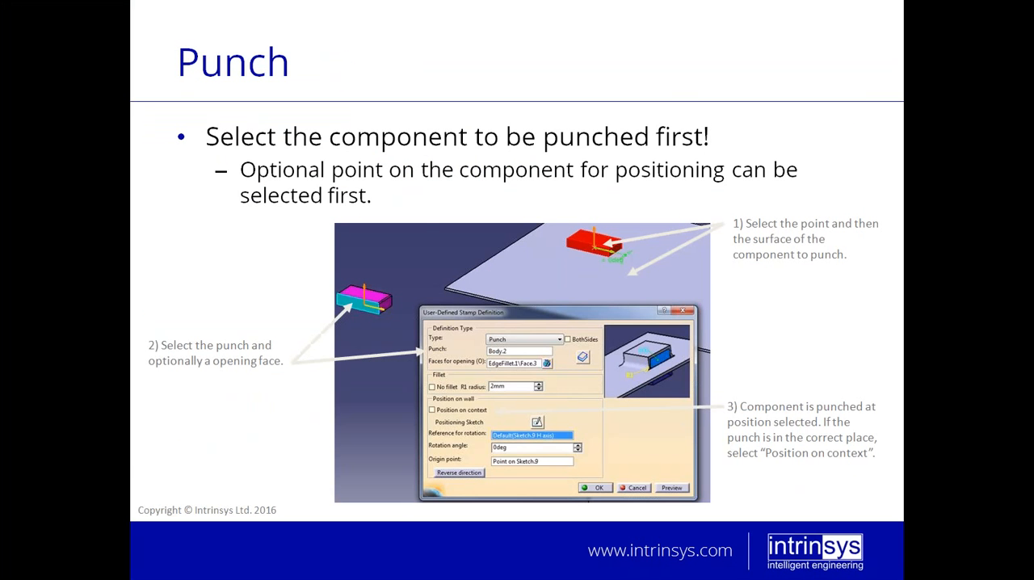
{"action": "key", "text": "Escape"}
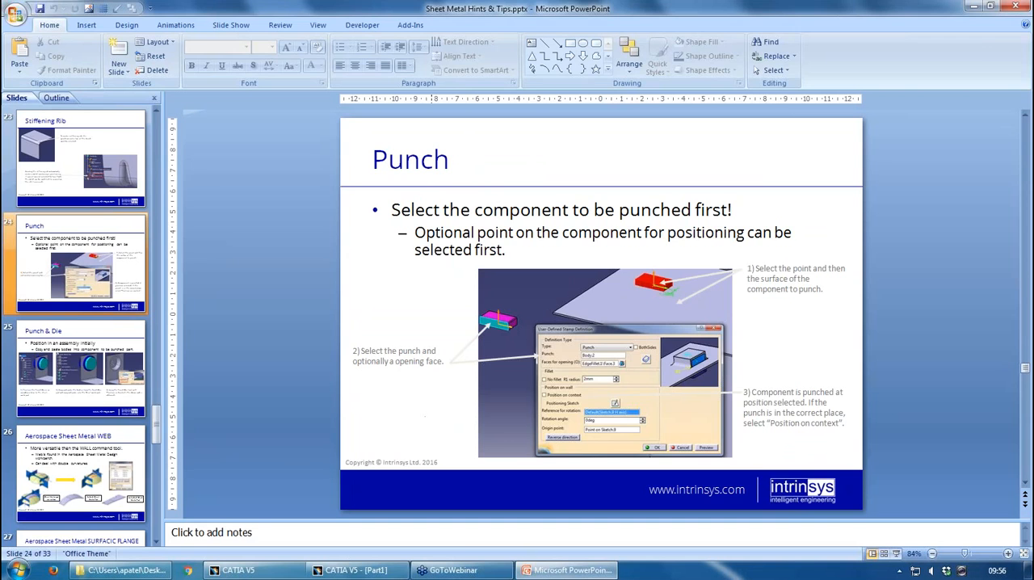
Switch back to CATIA and close Part1 without saving the changes
{"action": "left_click", "coordinate": [355, 571]}
{"action": "left_click", "coordinate": [1015, 20]}
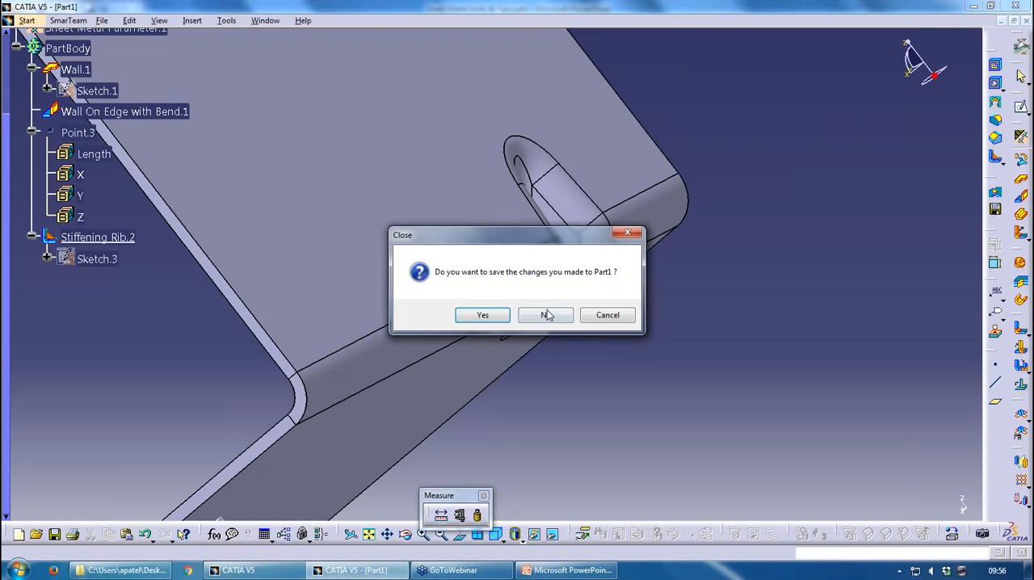
{"action": "left_click", "coordinate": [547, 315]}
Switch to the Sheet Metal Webinar folder in Windows Explorer and open Punch.CATPart in CATIA
{"action": "left_click", "coordinate": [130, 571]}
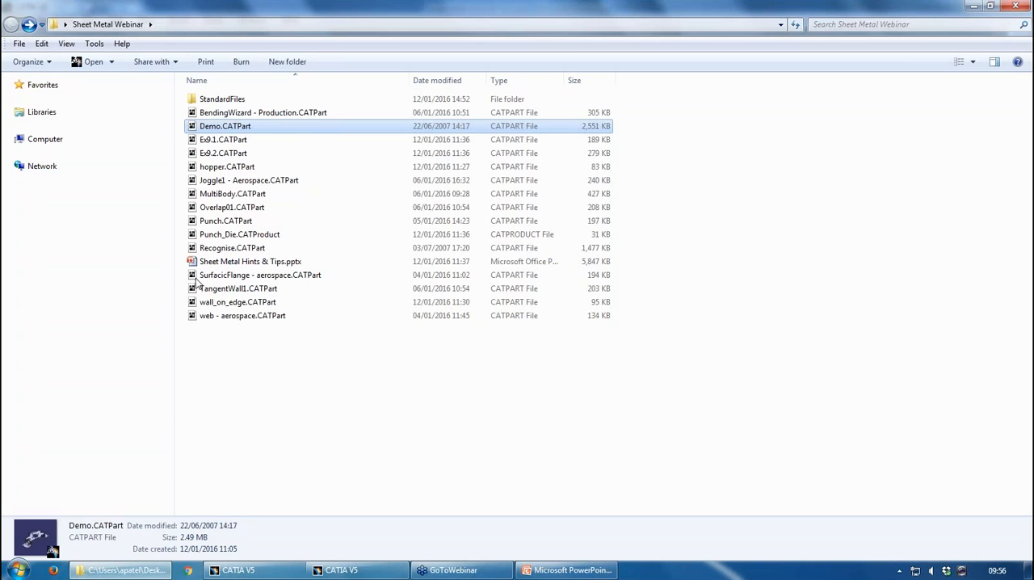
{"action": "left_click_drag", "start_coordinate": [233, 223], "coordinate": [423, 324]}
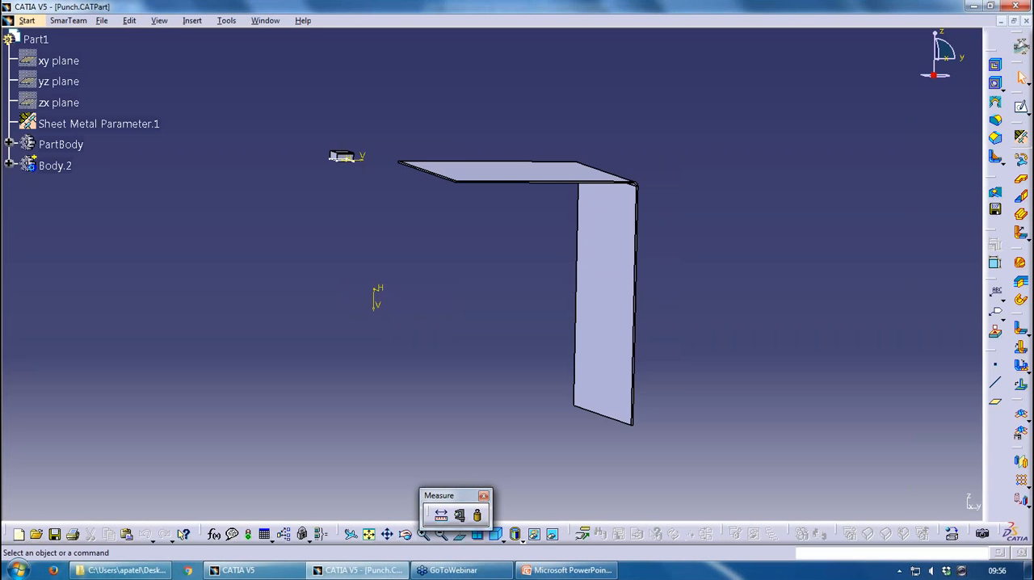
{"action": "middle_click_drag", "start_coordinate": [307, 304], "coordinate": [315, 404]}
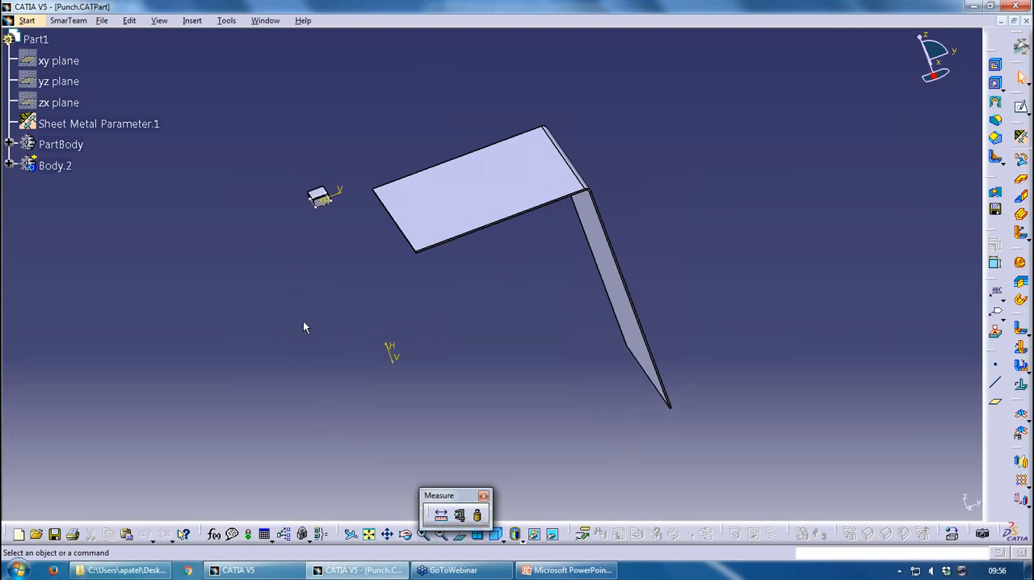
{"action": "middle_click_drag", "start_coordinate": [303, 321], "coordinate": [506, 304]}
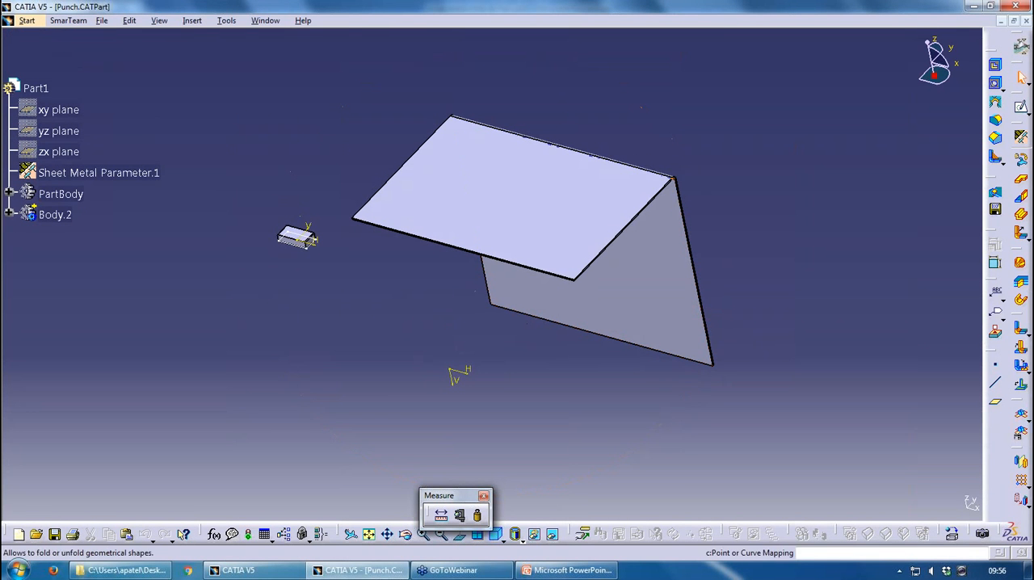
Start a user-defined stamp of type Punch and place its origin point on the top face of the horizontal wall
{"action": "left_click", "coordinate": [997, 158]}
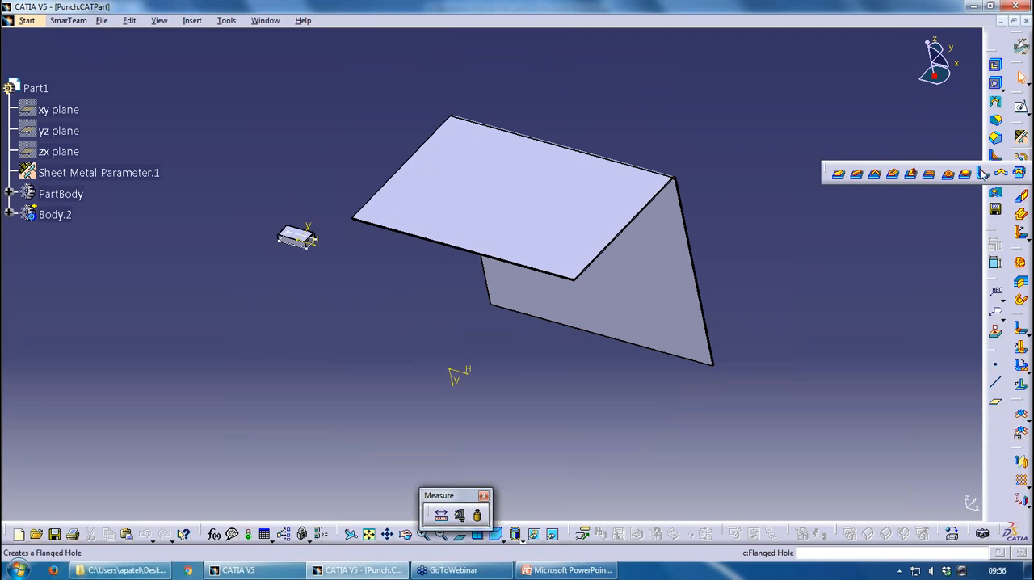
{"action": "left_click", "coordinate": [1021, 178]}
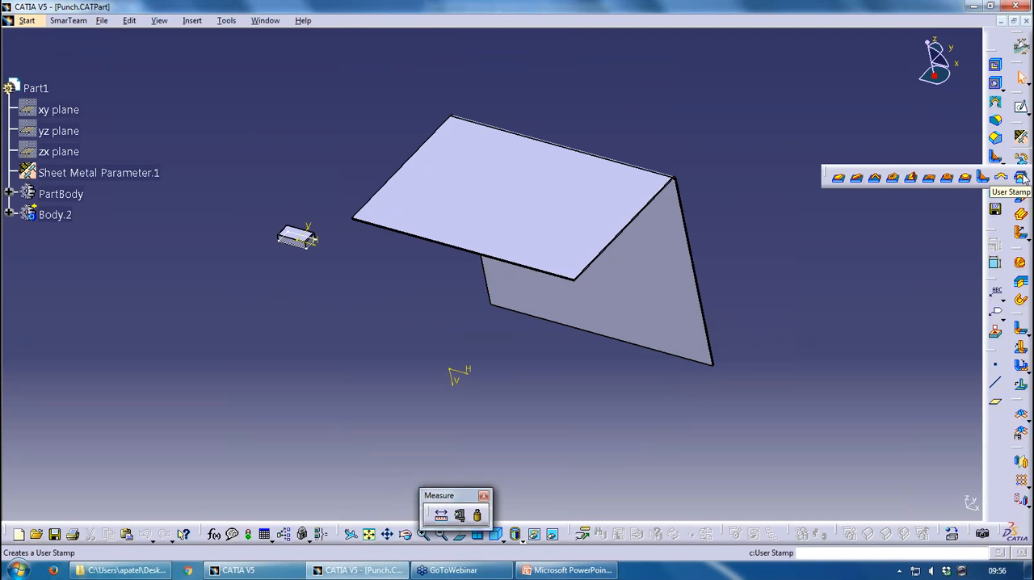
{"action": "left_click", "coordinate": [1020, 177]}
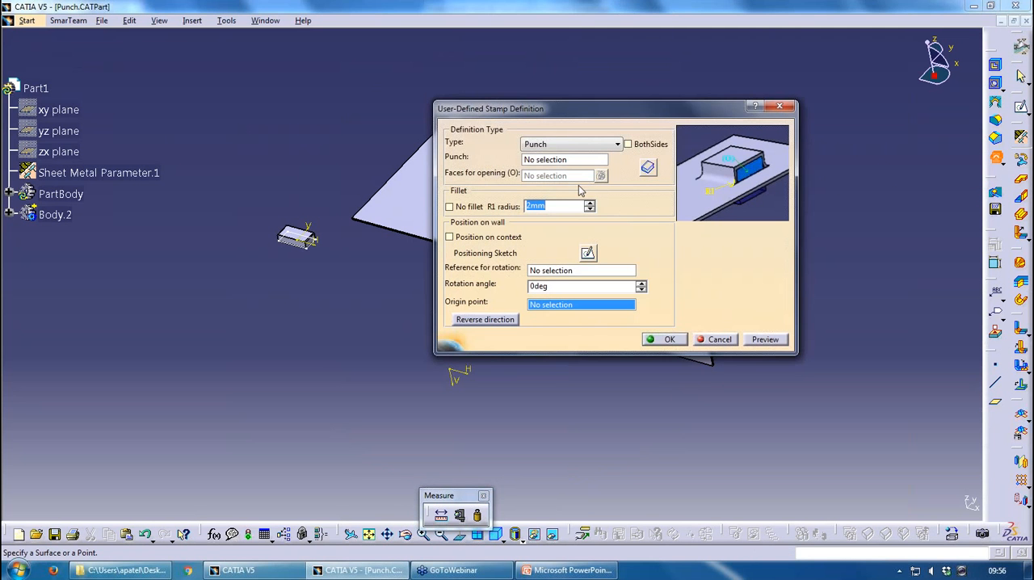
{"action": "middle_click_drag", "start_coordinate": [396, 256], "coordinate": [246, 207]}
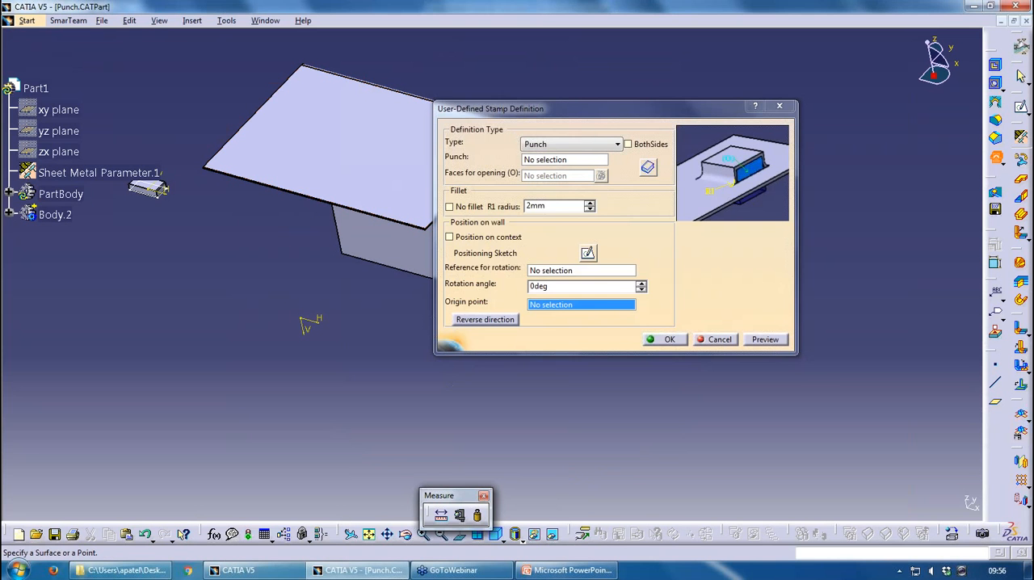
{"action": "left_click_drag", "start_coordinate": [533, 109], "coordinate": [639, 109]}
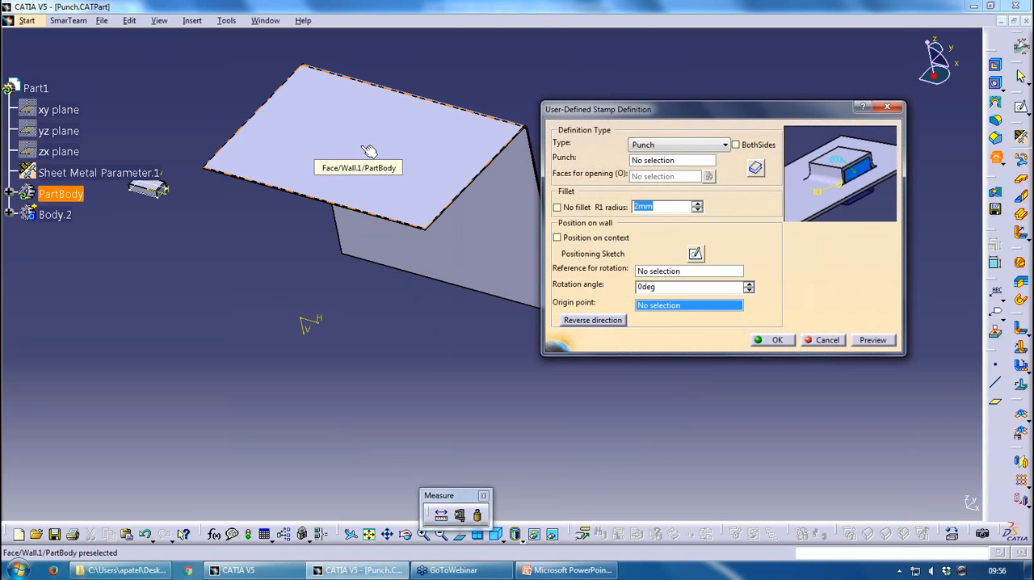
{"action": "left_click", "coordinate": [298, 135]}
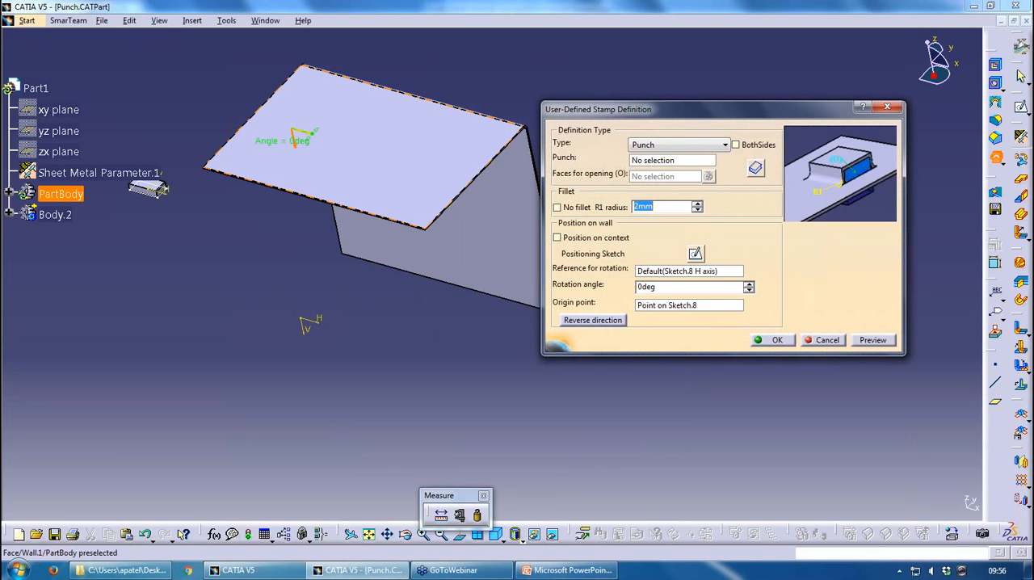
{"action": "middle_click_drag", "start_coordinate": [297, 135], "coordinate": [307, 146]}
{"action": "middle_click_drag", "start_coordinate": [320, 263], "coordinate": [347, 206]}
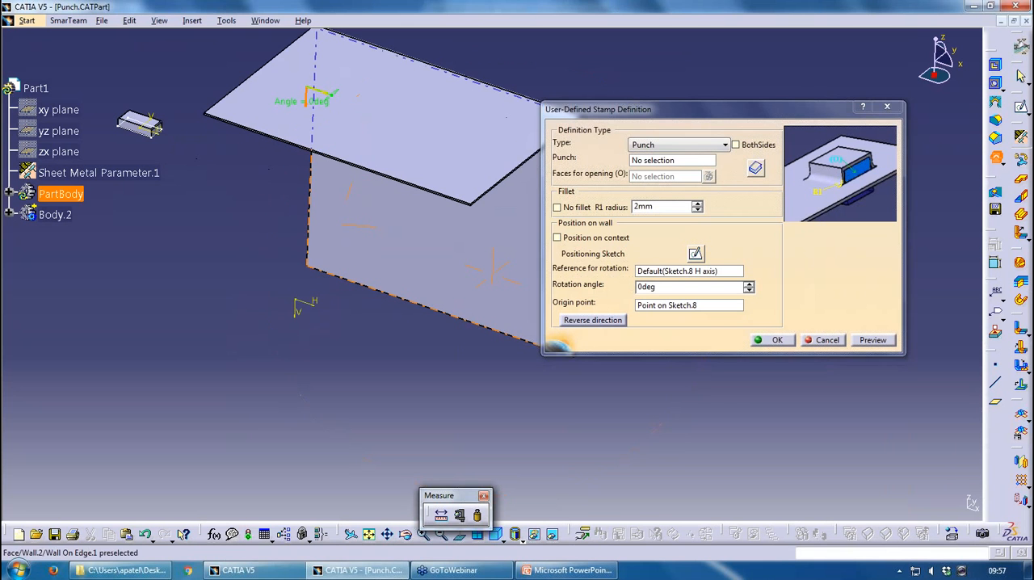
Assign Body.2 as the punch, reverse the stamping direction, and create the stamp
{"action": "left_click", "coordinate": [690, 161]}
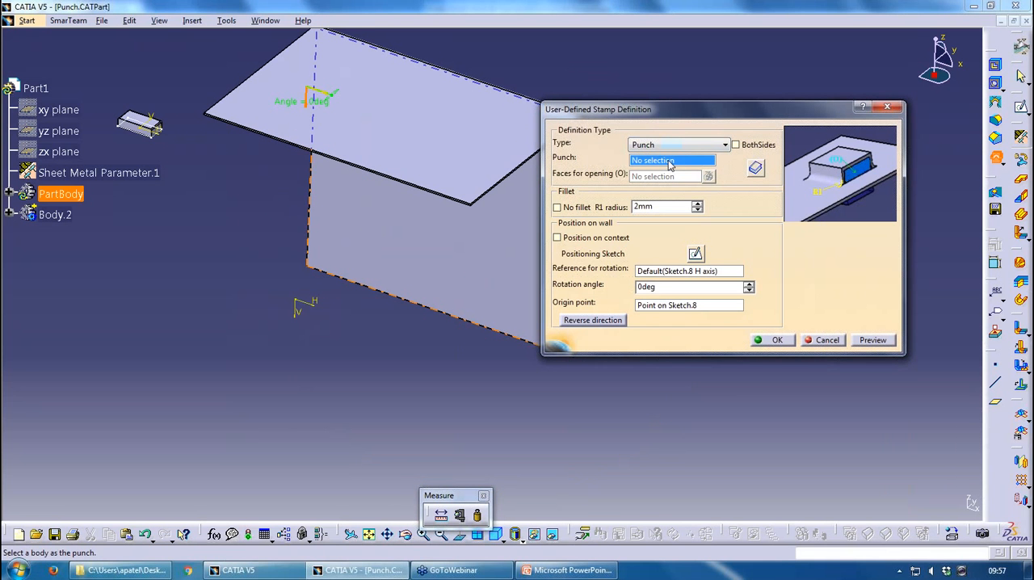
{"action": "left_click", "coordinate": [55, 215]}
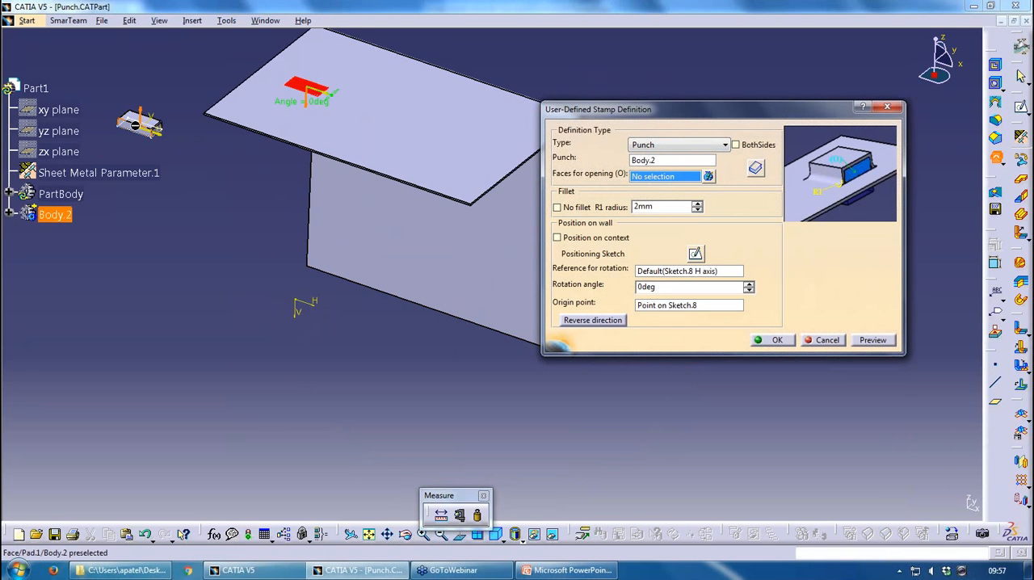
{"action": "middle_click_drag", "start_coordinate": [61, 219], "coordinate": [105, 242]}
{"action": "middle_click_drag", "start_coordinate": [264, 295], "coordinate": [266, 244]}
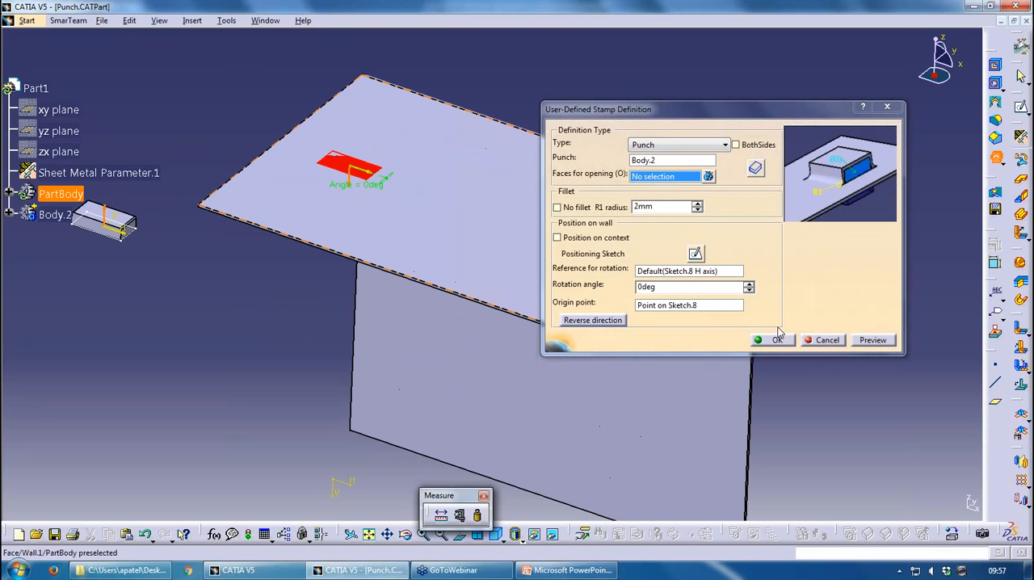
{"action": "left_click", "coordinate": [614, 321]}
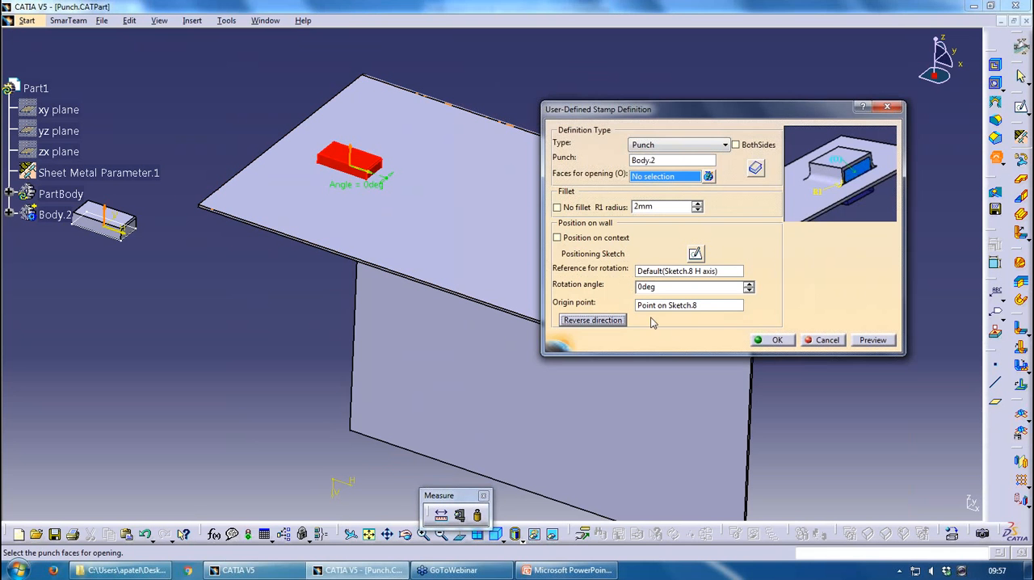
{"action": "left_click", "coordinate": [792, 341]}
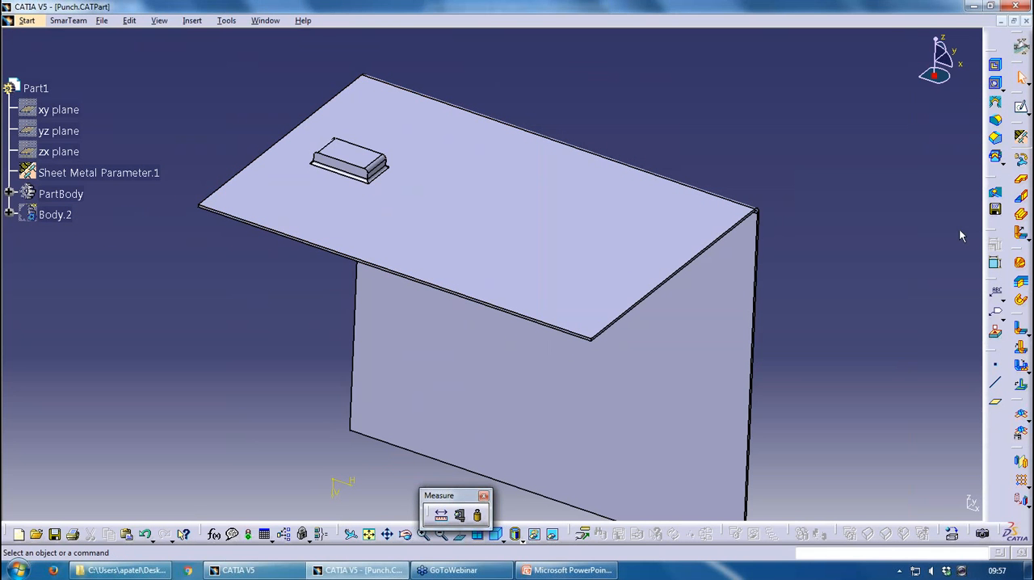
Show Body.2 again and start a second user-defined punch with it on the horizontal wall, nearer the bend
{"action": "right_click", "coordinate": [67, 214]}
{"action": "left_click", "coordinate": [100, 252]}
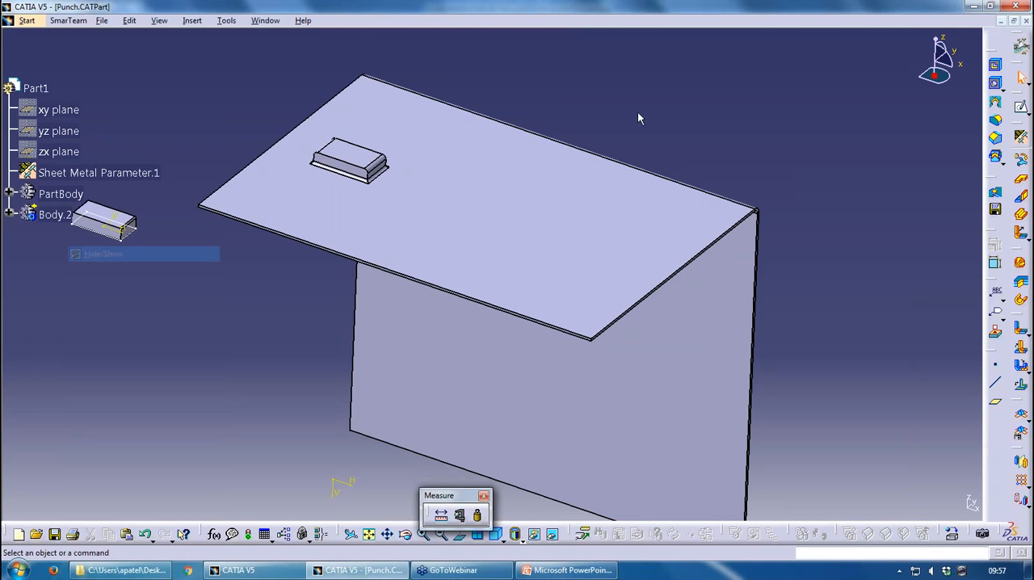
{"action": "left_click", "coordinate": [995, 156]}
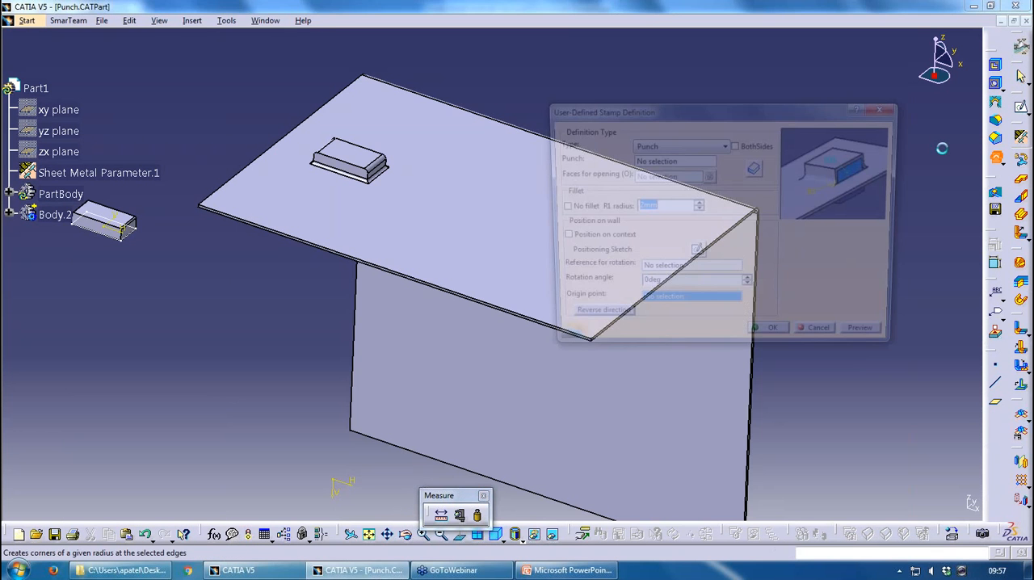
{"action": "left_click", "coordinate": [454, 214]}
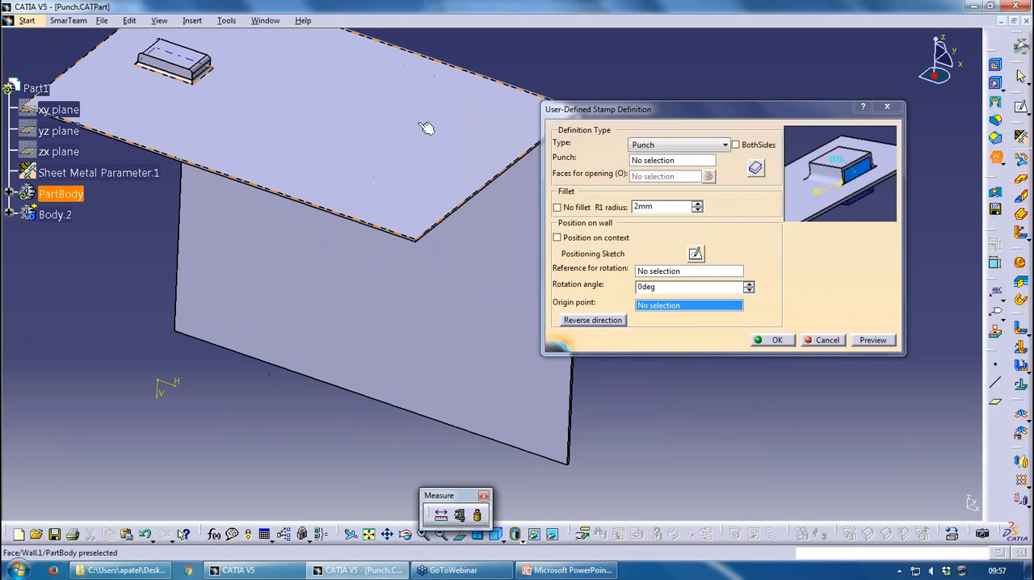
{"action": "left_click", "coordinate": [661, 163]}
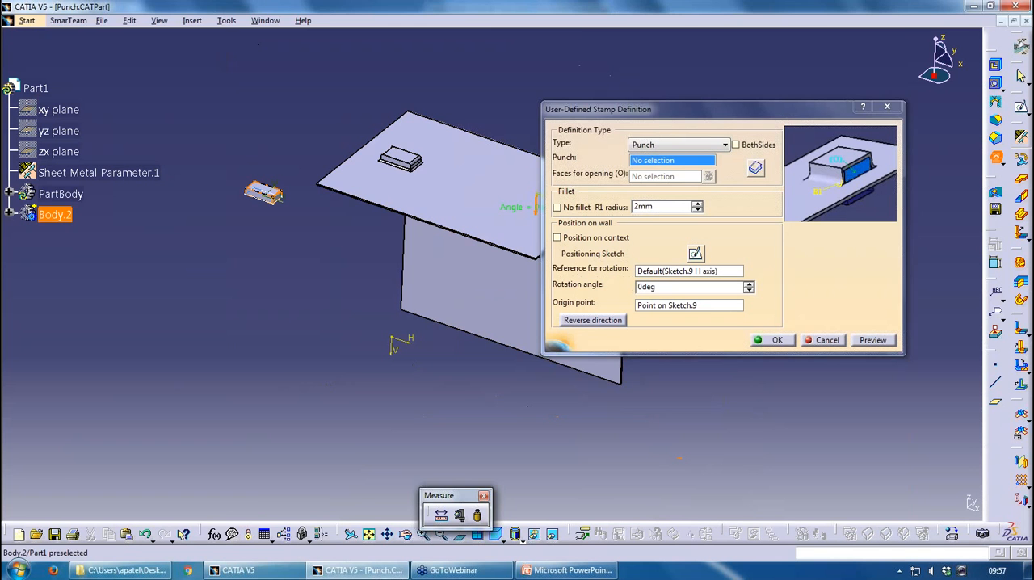
{"action": "left_click", "coordinate": [55, 214]}
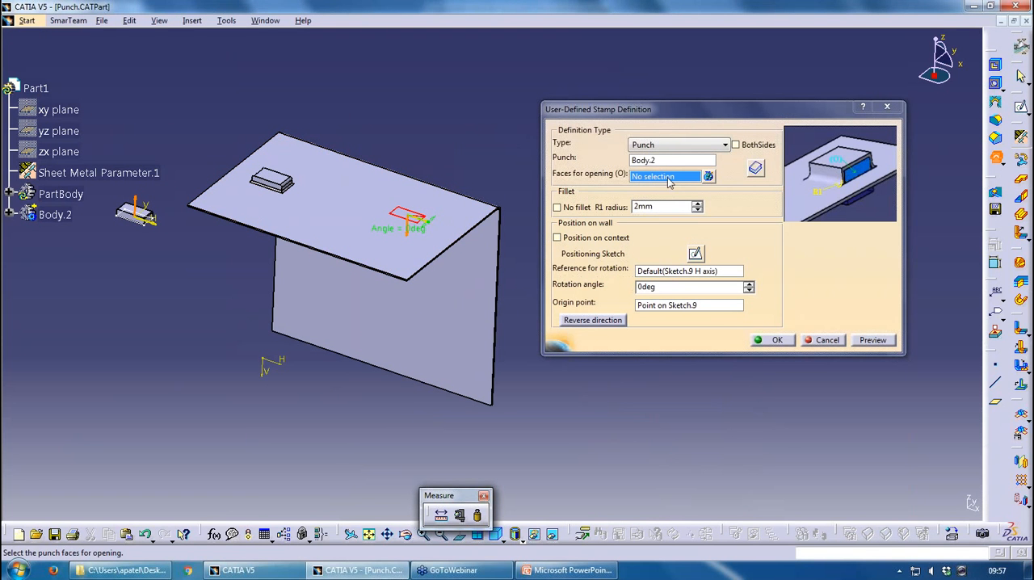
Pick a side face of the punch body as the face for opening and create the second stamp
{"action": "middle_click_drag", "start_coordinate": [170, 252], "coordinate": [362, 166]}
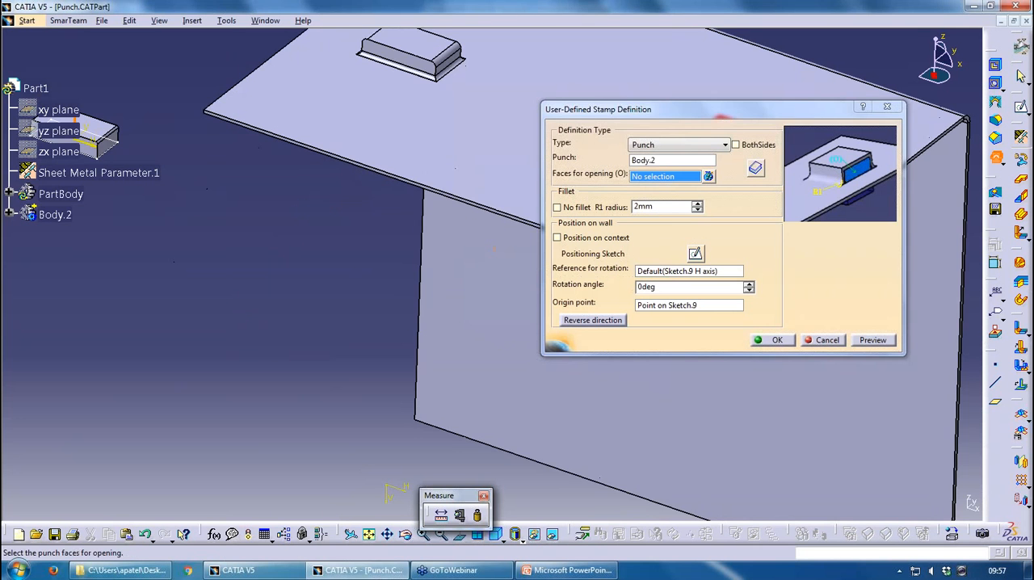
{"action": "left_click", "coordinate": [808, 366]}
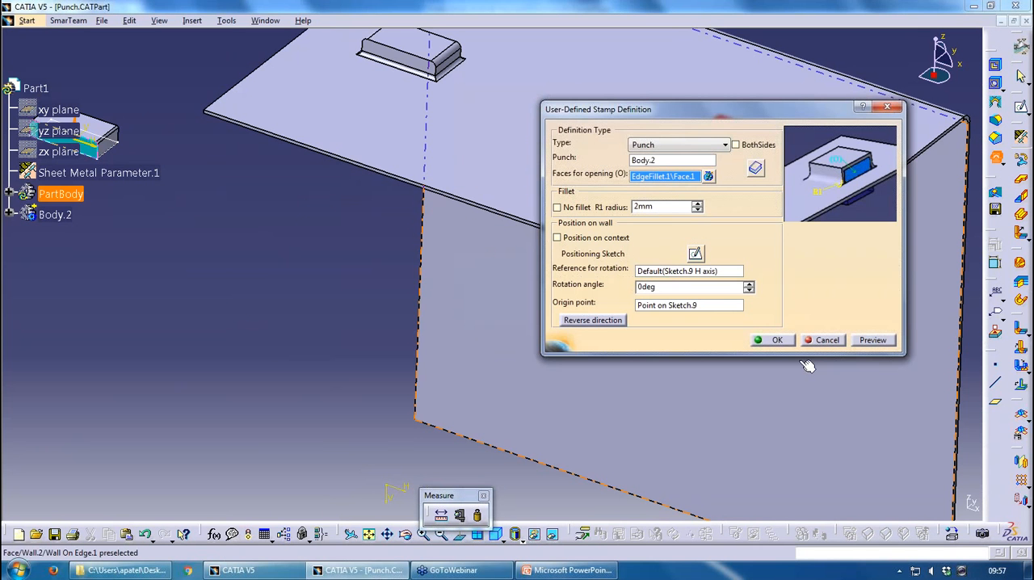
{"action": "left_click", "coordinate": [772, 340]}
{"action": "middle_click_drag", "start_coordinate": [739, 139], "coordinate": [509, 139]}
{"action": "middle_click_drag", "start_coordinate": [601, 251], "coordinate": [588, 347]}
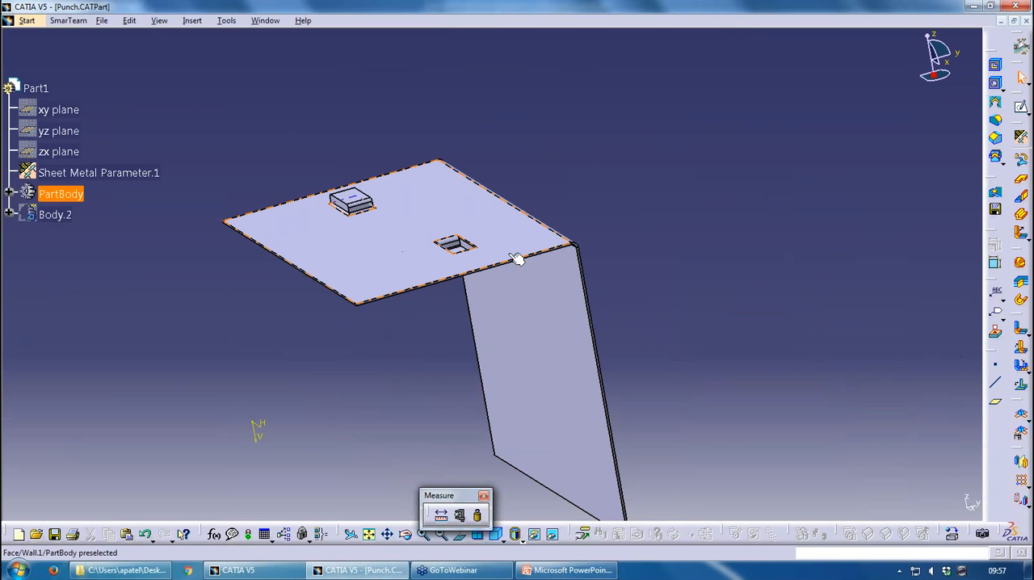
{"action": "left_click", "coordinate": [1020, 365]}
{"action": "middle_click_drag", "start_coordinate": [376, 231], "coordinate": [457, 235]}
{"action": "middle_click_drag", "start_coordinate": [252, 166], "coordinate": [251, 260]}
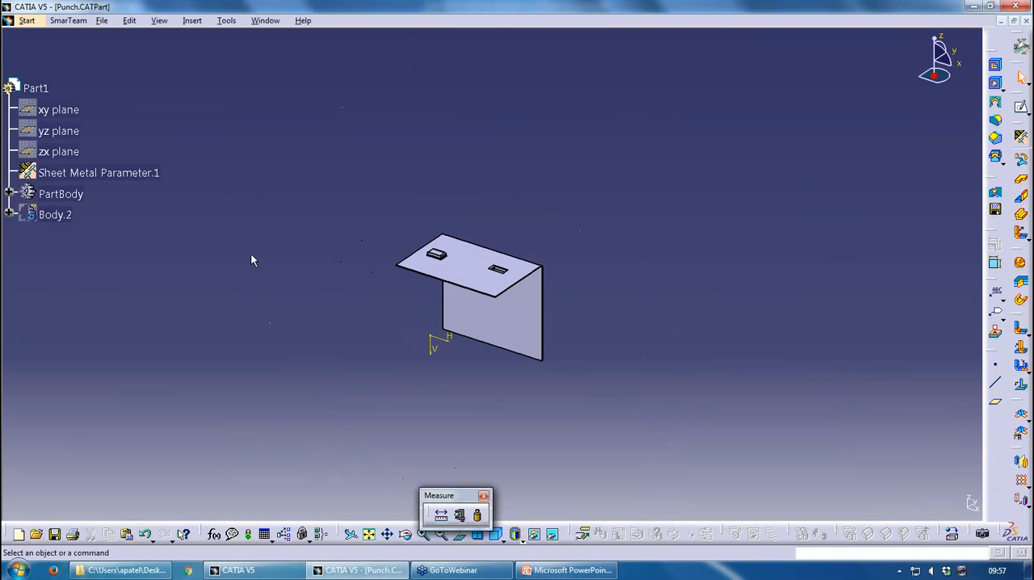
{"action": "left_click", "coordinate": [995, 157]}
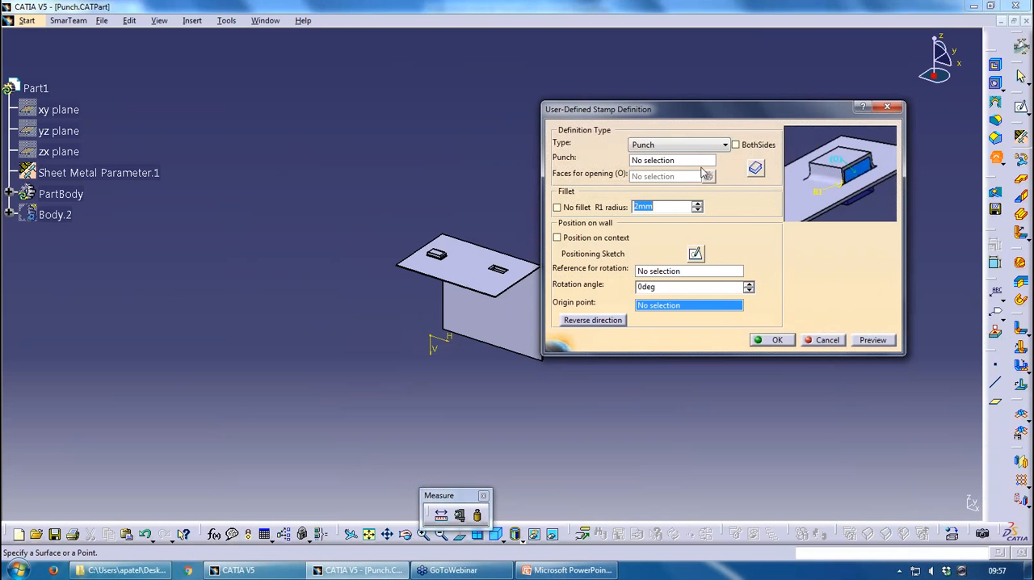
{"action": "left_click", "coordinate": [827, 342]}
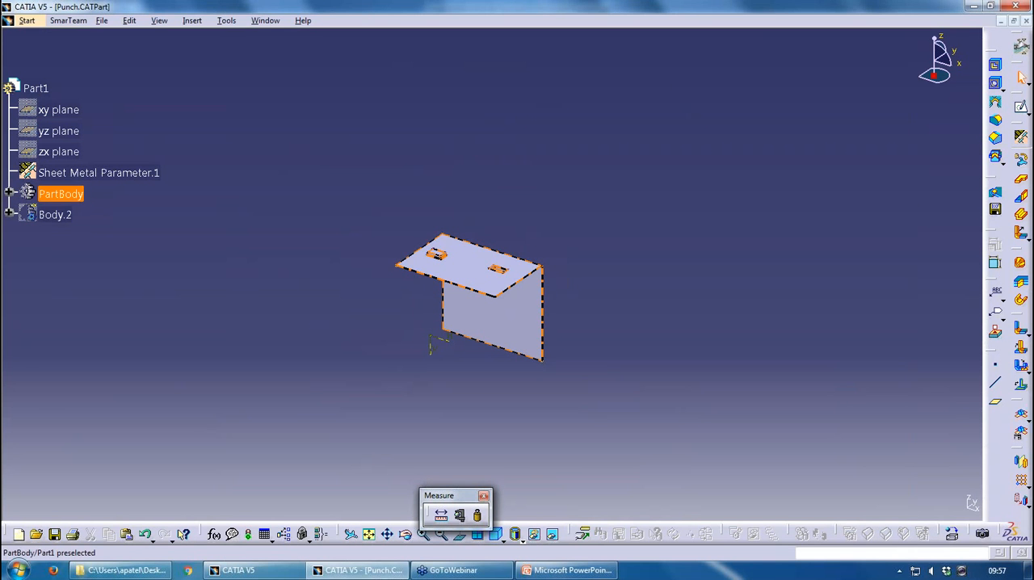
Make Wall.1 the in-work object and open its profile, Sketch.4, for editing
{"action": "left_click", "coordinate": [9, 194]}
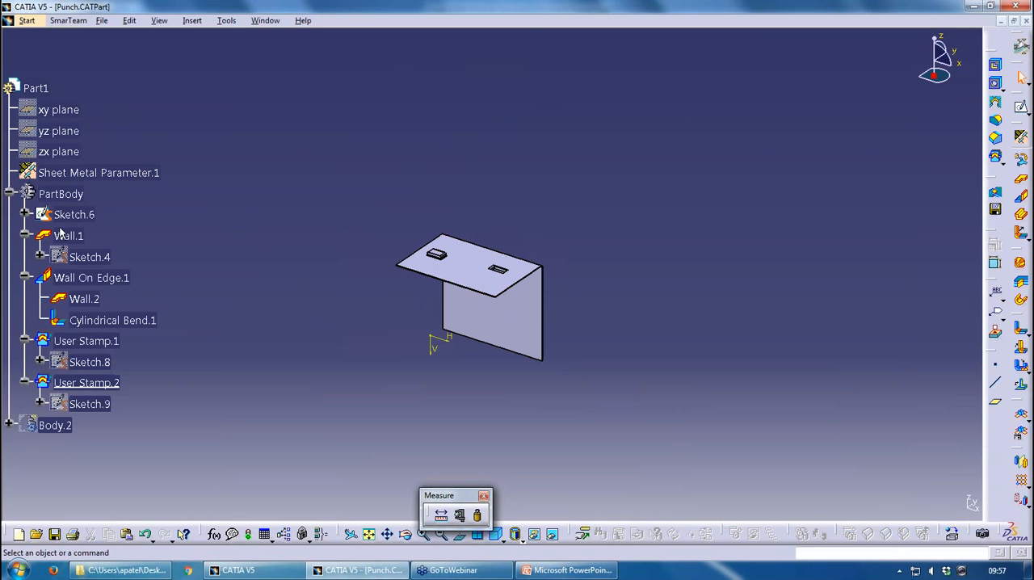
{"action": "right_click", "coordinate": [61, 235]}
{"action": "left_click", "coordinate": [95, 320]}
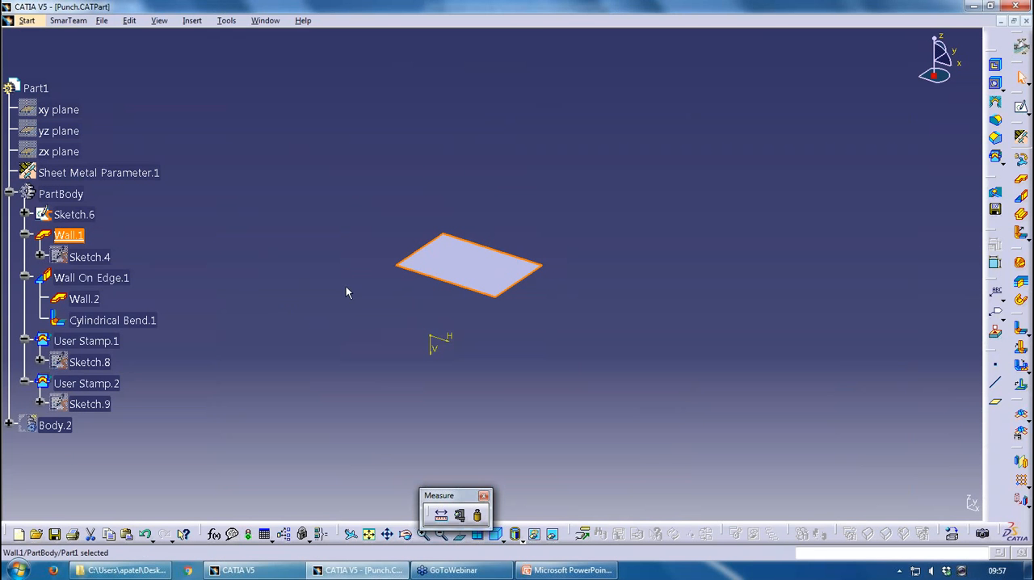
{"action": "left_click", "coordinate": [89, 257]}
{"action": "double_click", "coordinate": [89, 256]}
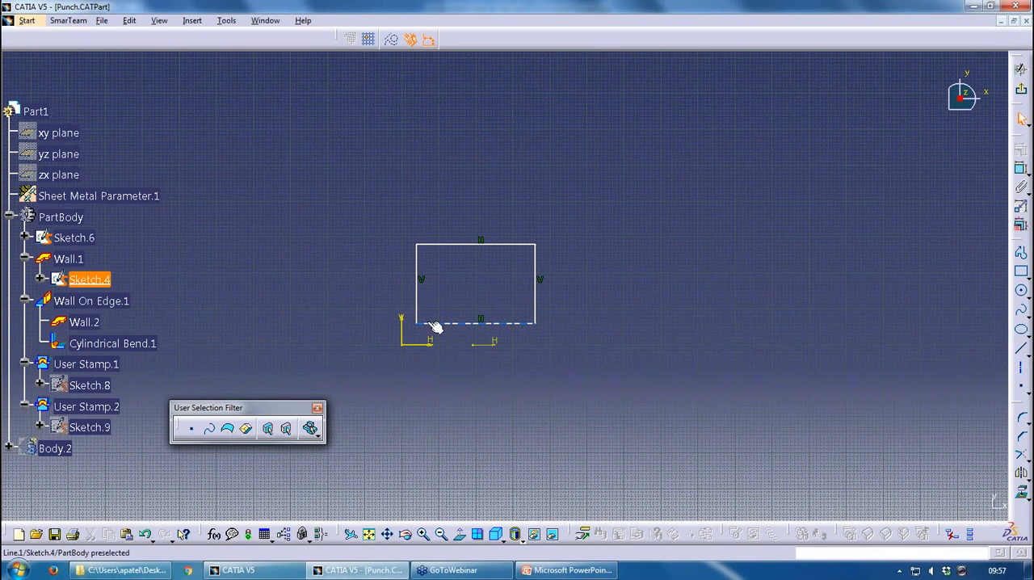
Show Body.2, enlarge the wall's rectangular profile until it encloses the punch body, and exit the sketch
{"action": "right_click", "coordinate": [50, 450]}
{"action": "left_click", "coordinate": [112, 217]}
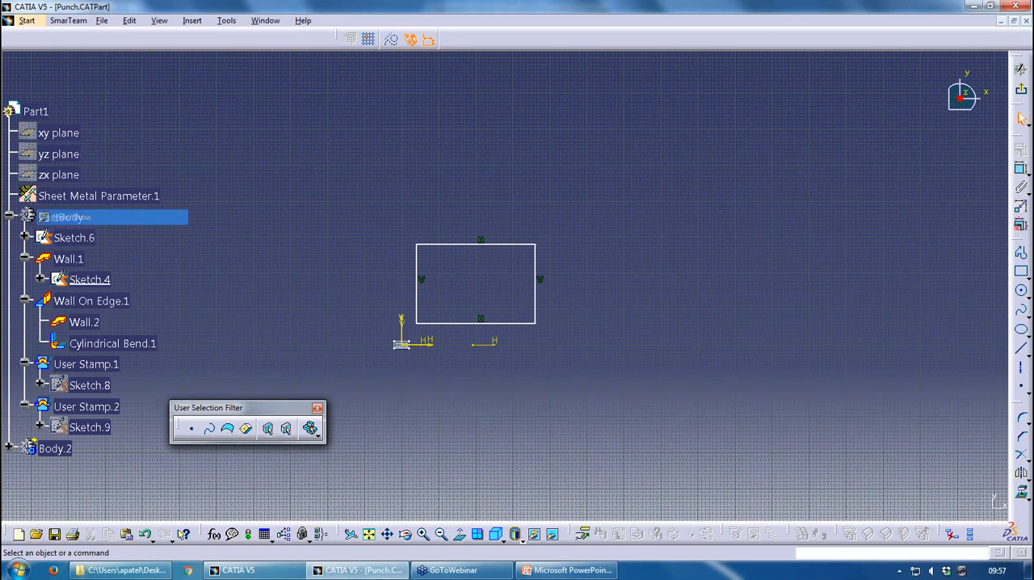
{"action": "left_click_drag", "start_coordinate": [425, 324], "coordinate": [385, 379]}
{"action": "left_click_drag", "start_coordinate": [496, 309], "coordinate": [555, 312]}
{"action": "left_click", "coordinate": [1020, 71]}
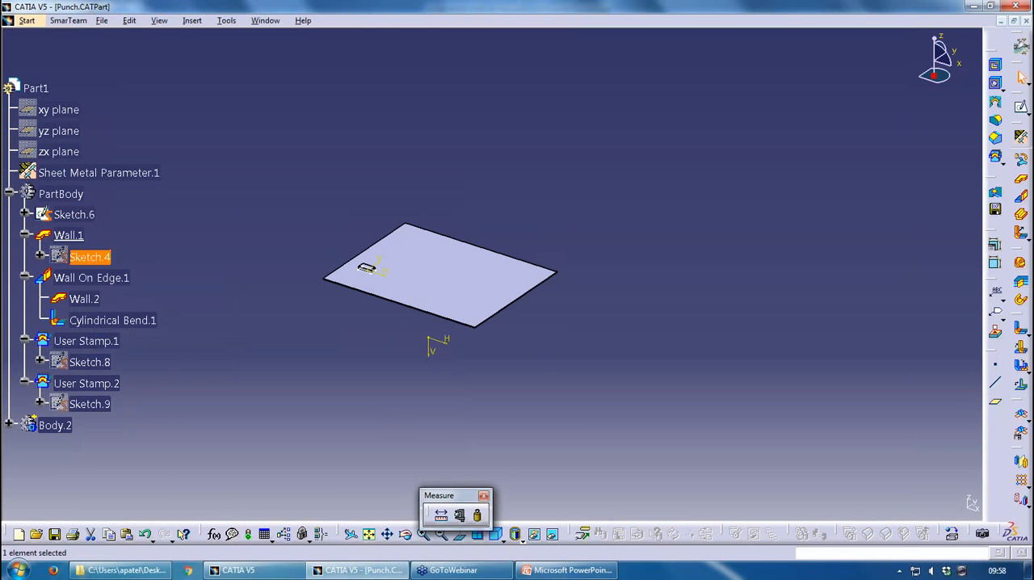
Define PartBody as the in-work object to restore the full sheet metal part
{"action": "right_click", "coordinate": [72, 194]}
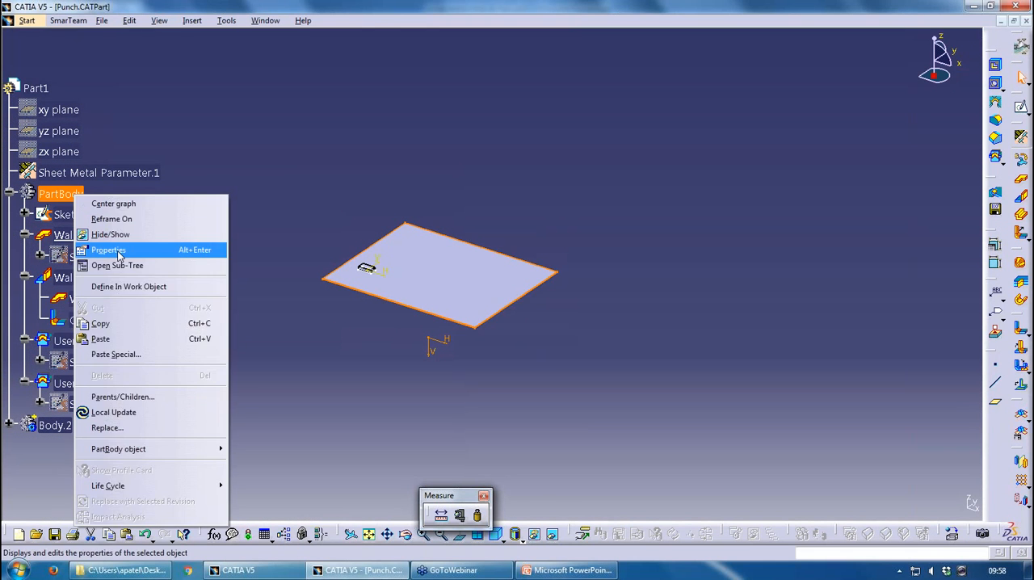
{"action": "left_click", "coordinate": [121, 287]}
{"action": "middle_click_drag", "start_coordinate": [326, 186], "coordinate": [355, 137]}
{"action": "middle_click_drag", "start_coordinate": [310, 262], "coordinate": [458, 226]}
Start a third user-defined punch with Body.2 on the enlarged horizontal wall and set its rotation angle to 33 deg
{"action": "left_click", "coordinate": [995, 157]}
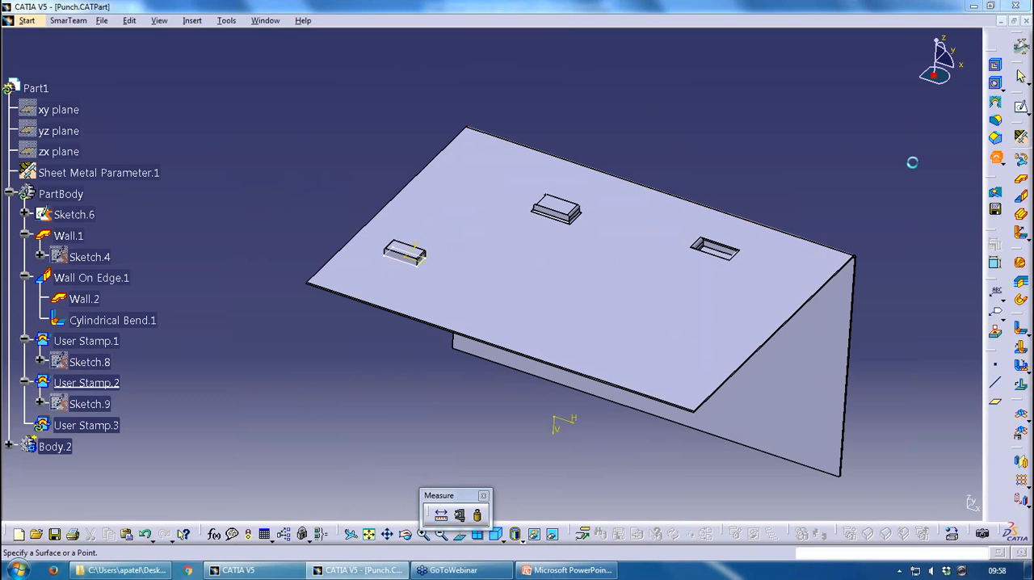
{"action": "middle_click_drag", "start_coordinate": [582, 314], "coordinate": [490, 301]}
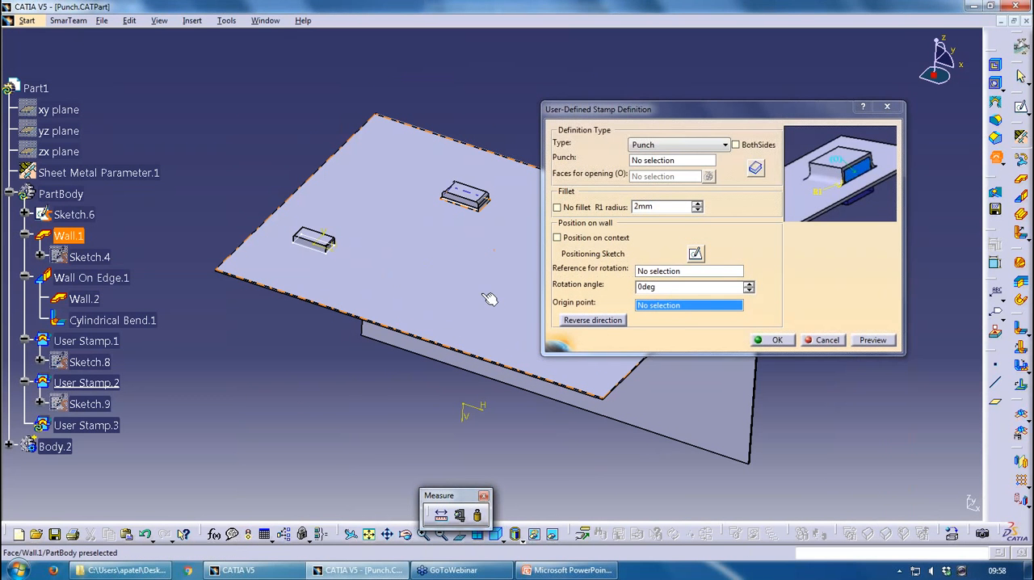
{"action": "left_click", "coordinate": [490, 300]}
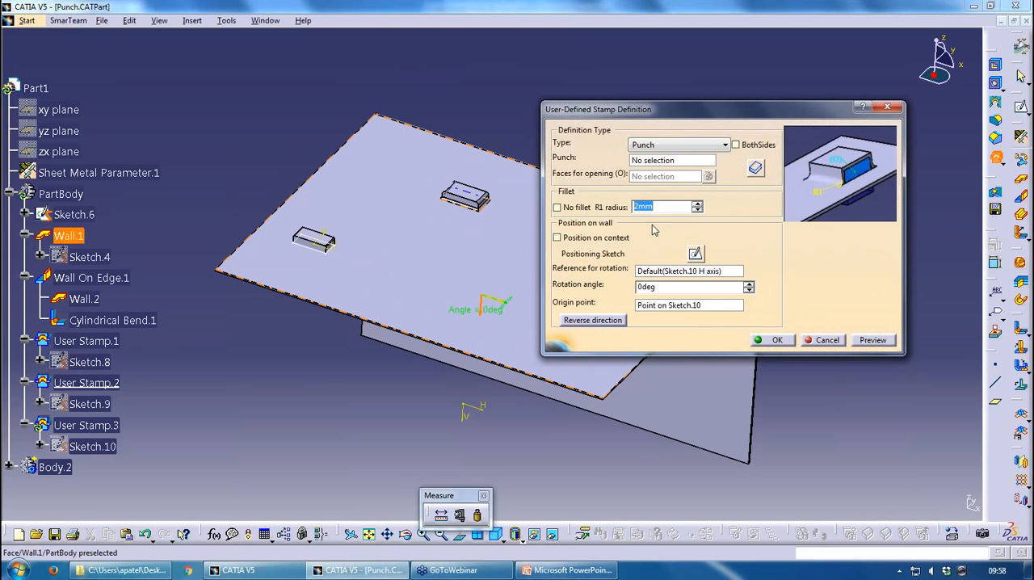
{"action": "left_click", "coordinate": [315, 237]}
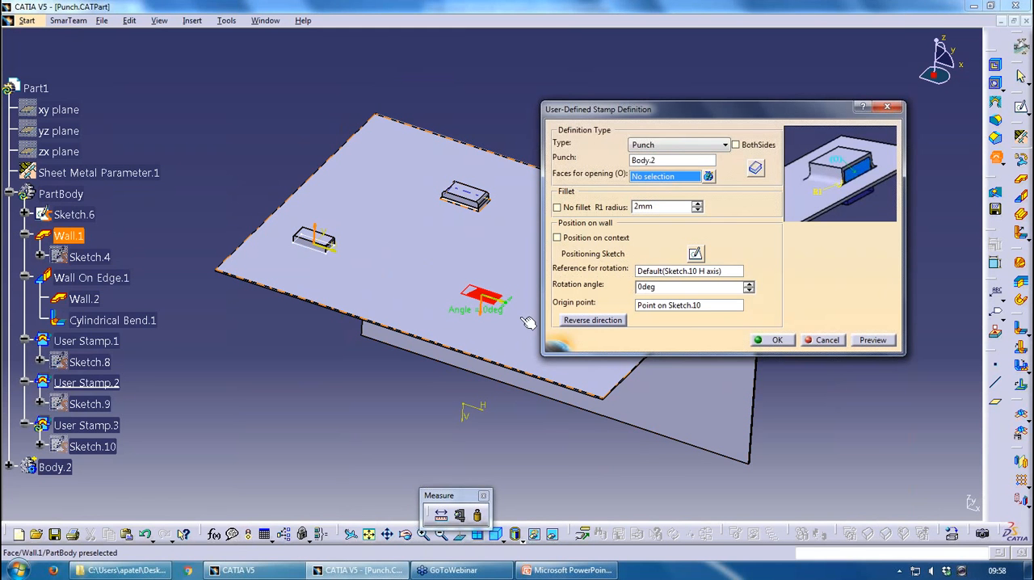
{"action": "left_click", "coordinate": [750, 284]}
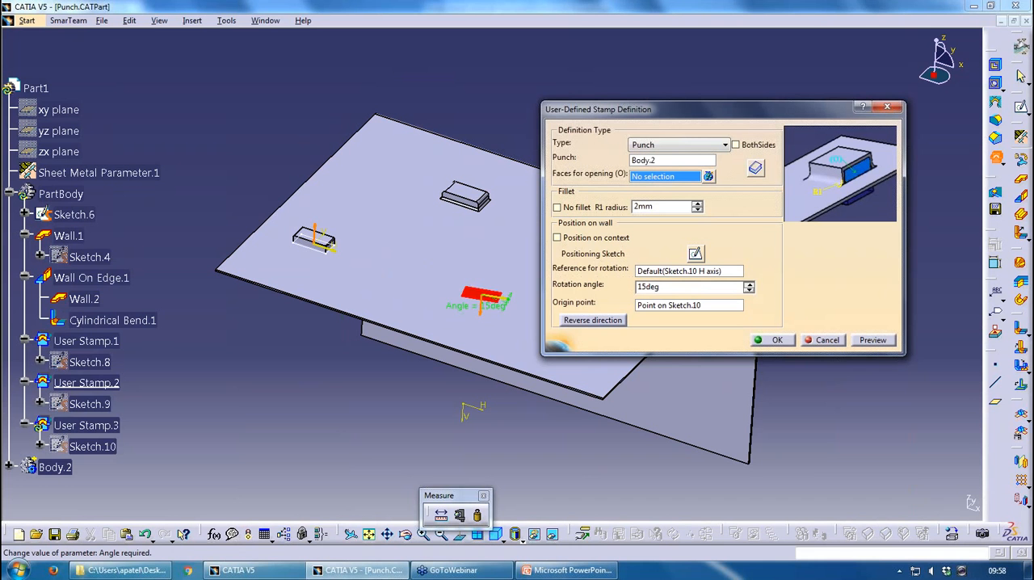
{"action": "left_click_drag", "start_coordinate": [507, 298], "coordinate": [509, 296]}
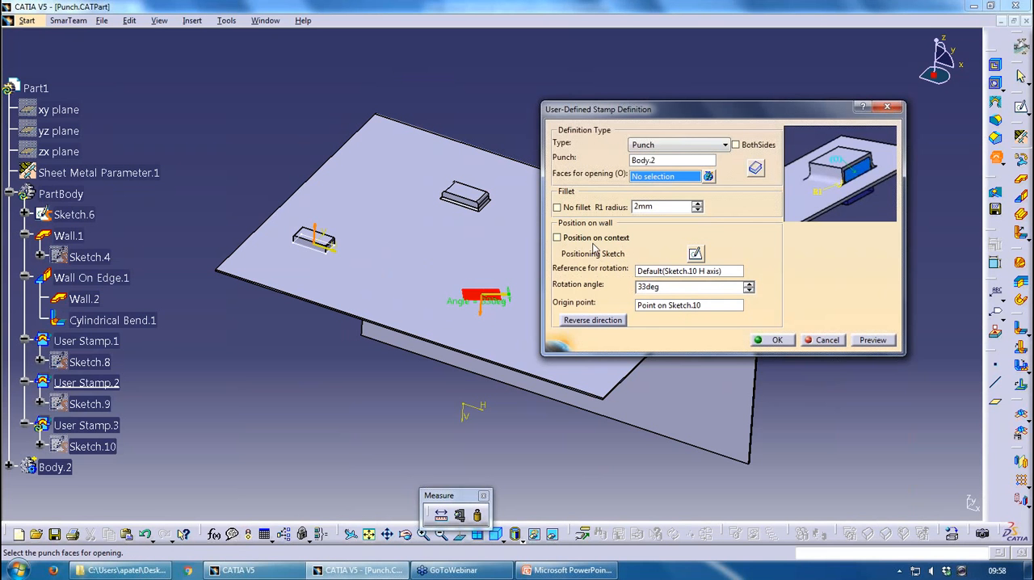
Position the third user-defined punch on context, disable its fillet and create the stamp on the wall
{"action": "left_click", "coordinate": [557, 238]}
{"action": "left_click", "coordinate": [777, 259]}
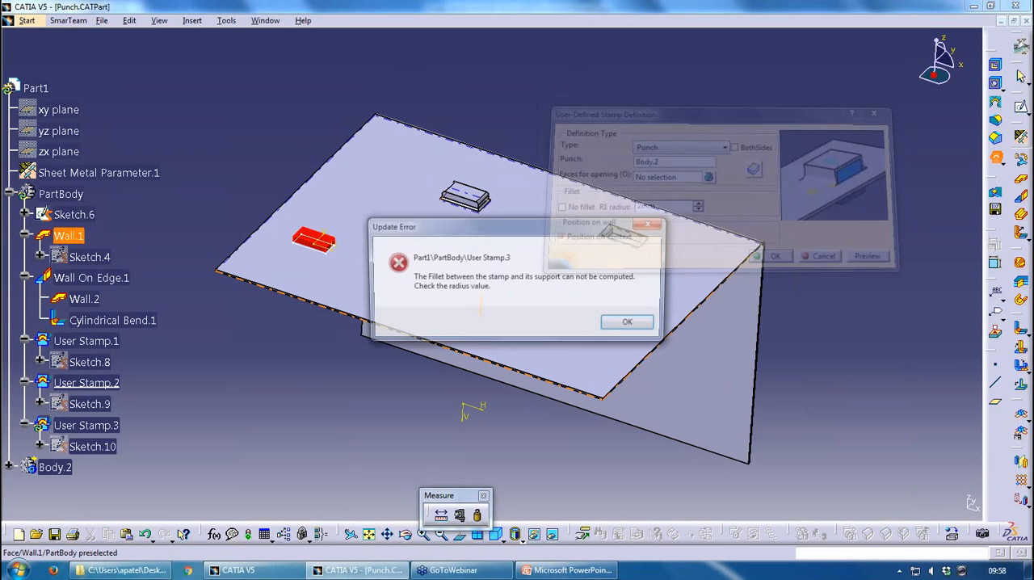
{"action": "left_click", "coordinate": [625, 322]}
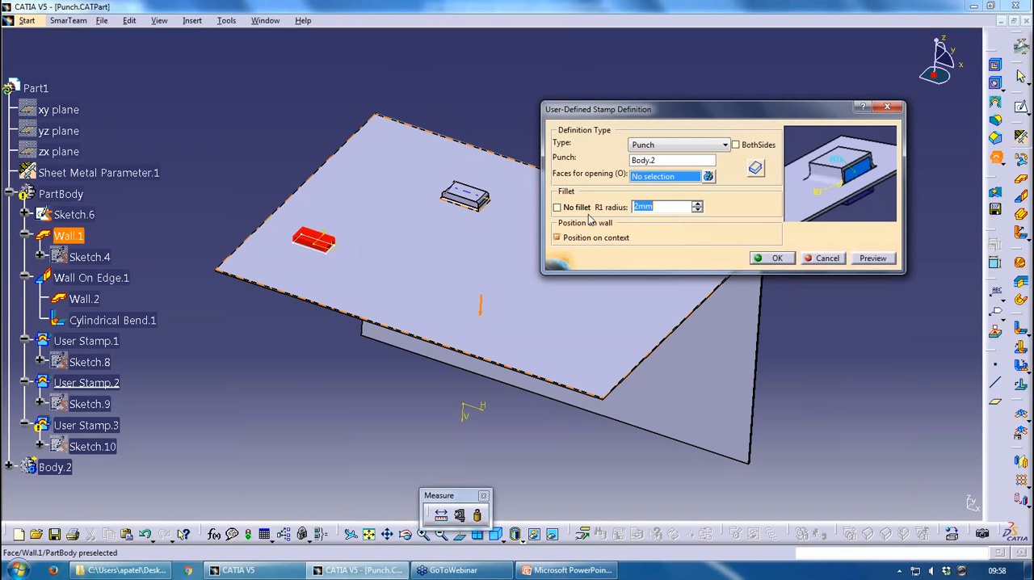
{"action": "left_click", "coordinate": [557, 208]}
{"action": "left_click", "coordinate": [776, 259]}
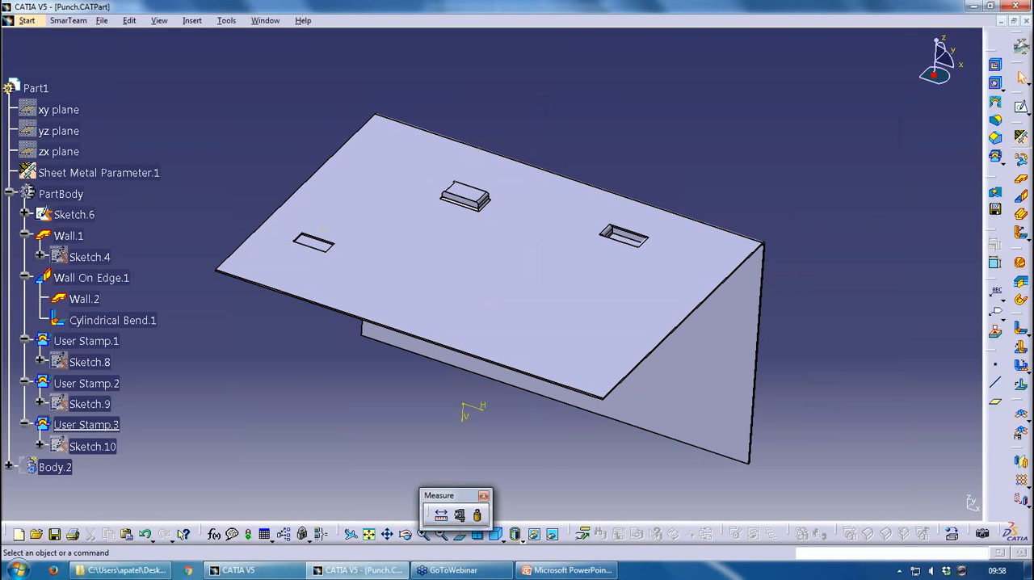
Inspect the punched openings, and reopen User Stamp.3 to try turning off its position on context
{"action": "middle_click_drag", "start_coordinate": [557, 291], "coordinate": [434, 265]}
{"action": "scroll", "coordinate": [428, 273], "scroll_direction": "up", "scroll_amount": 1}
{"action": "middle_click_drag", "start_coordinate": [427, 274], "coordinate": [558, 277]}
{"action": "scroll", "coordinate": [244, 261], "scroll_direction": "down", "scroll_amount": 3}
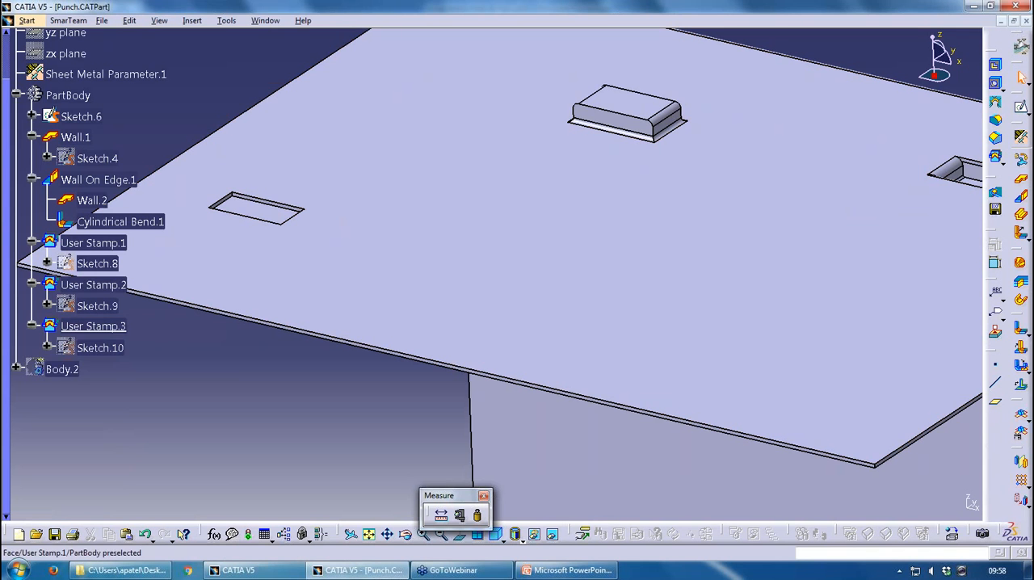
{"action": "double_click", "coordinate": [105, 326]}
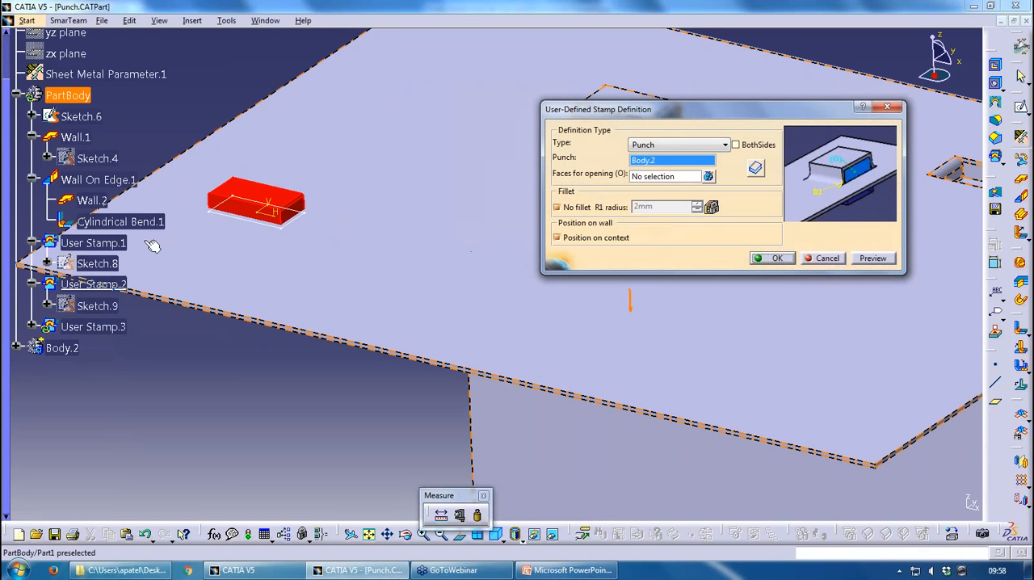
{"action": "left_click", "coordinate": [613, 239]}
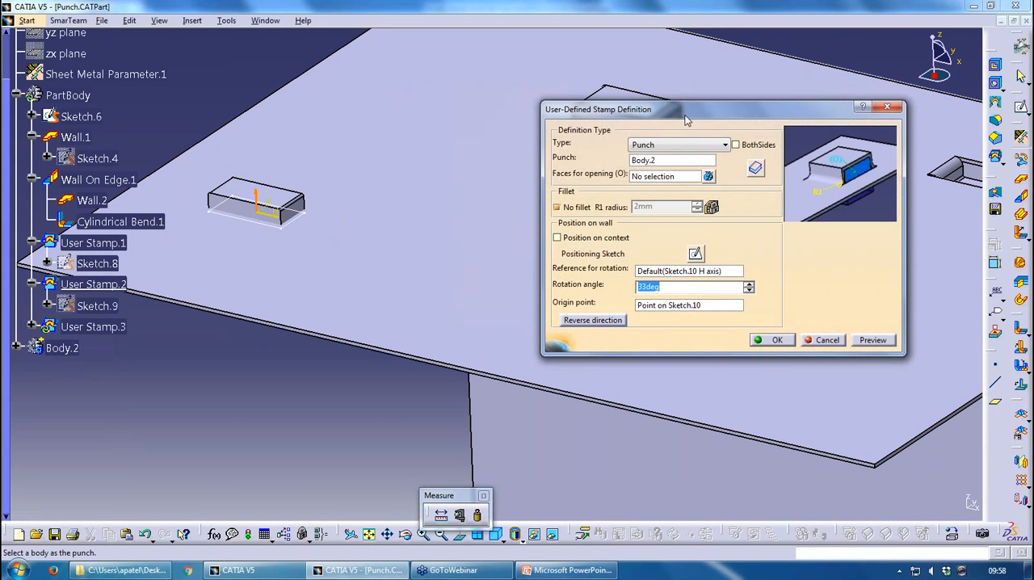
{"action": "left_click_drag", "start_coordinate": [635, 105], "coordinate": [651, 317]}
{"action": "mouse_move", "coordinate": [314, 248]}
{"action": "middle_mouse_down"}
{"action": "mouse_move", "coordinate": [277, 209]}
{"action": "mouse_move", "coordinate": [321, 257]}
{"action": "middle_mouse_up"}
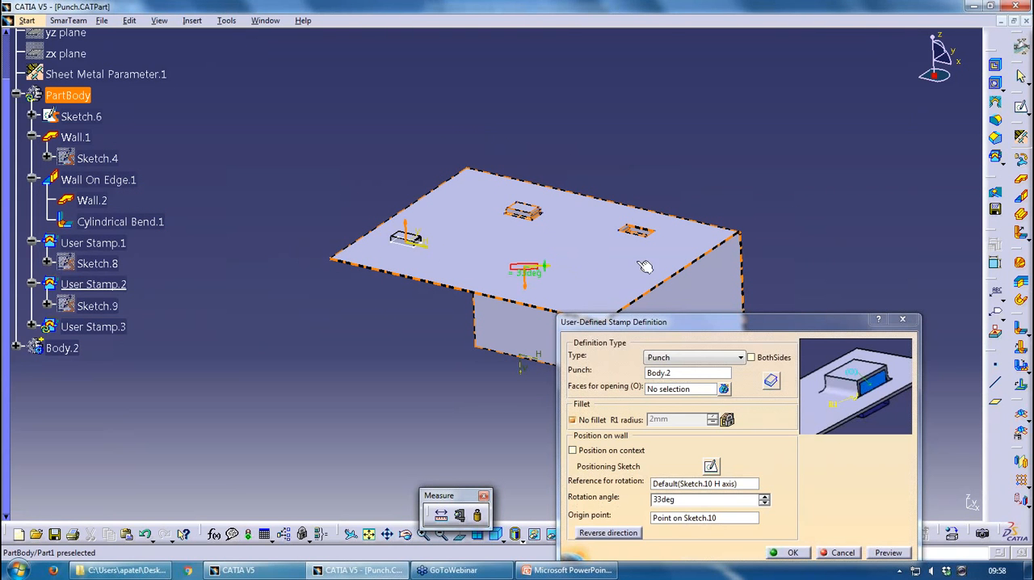
{"action": "left_click_drag", "start_coordinate": [763, 326], "coordinate": [728, 210]}
{"action": "left_click", "coordinate": [802, 439]}
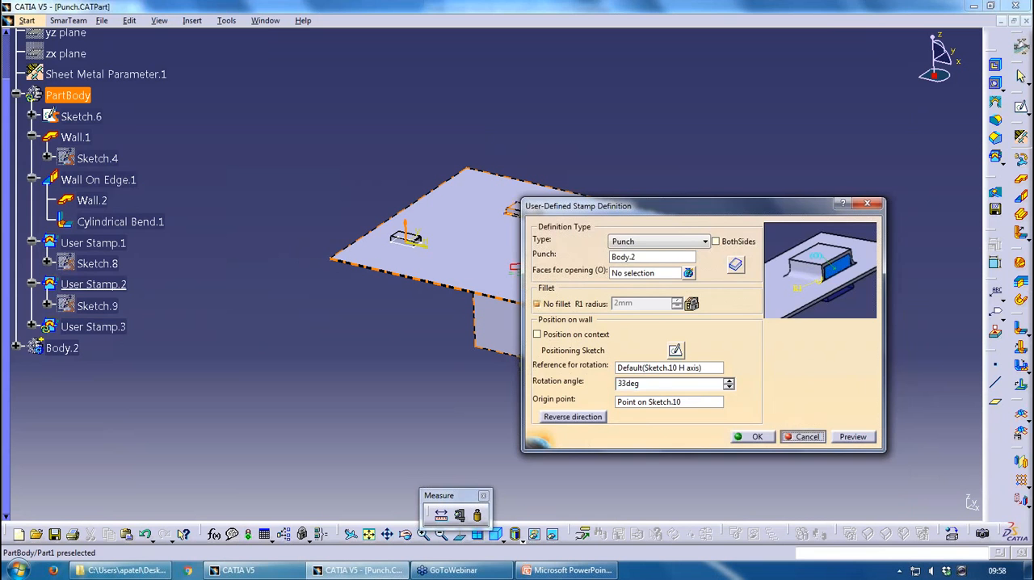
Close the Punch part without saving and switch to PowerPoint to show the Punch & Die slide
{"action": "left_click", "coordinate": [1026, 21]}
{"action": "left_click", "coordinate": [548, 315]}
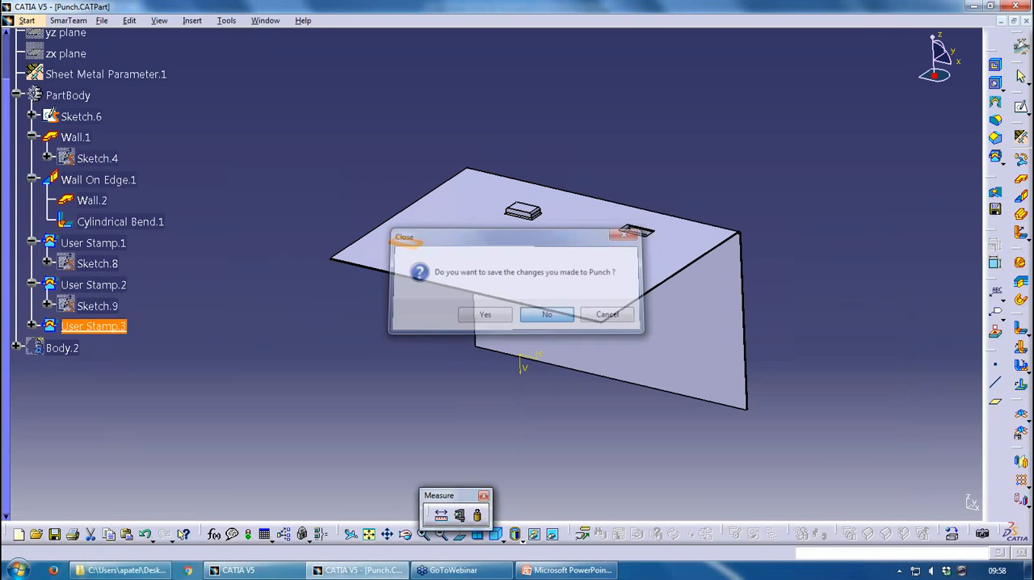
{"action": "left_click", "coordinate": [551, 574]}
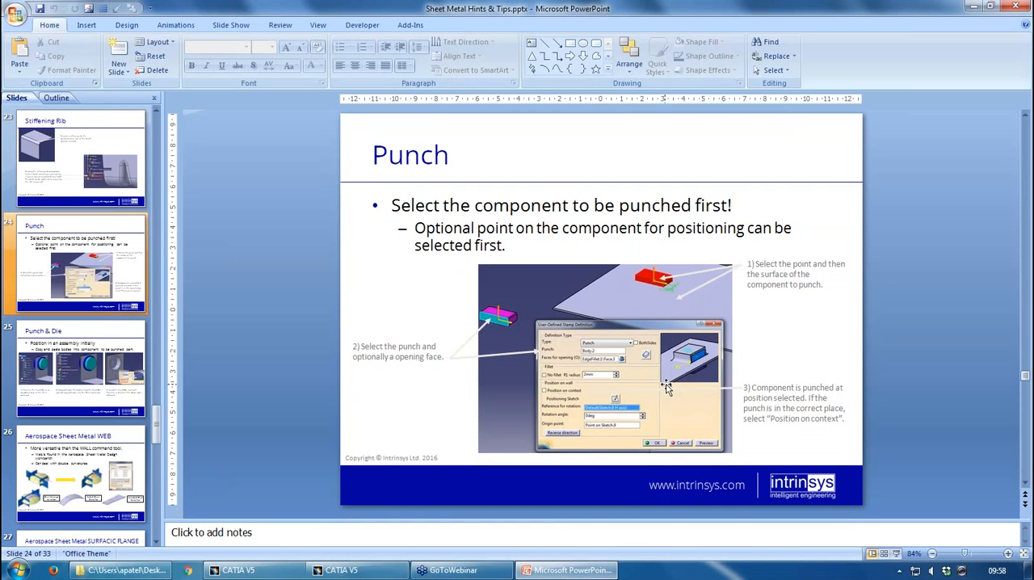
{"action": "scroll", "coordinate": [667, 388], "scroll_direction": "down", "scroll_amount": 1}
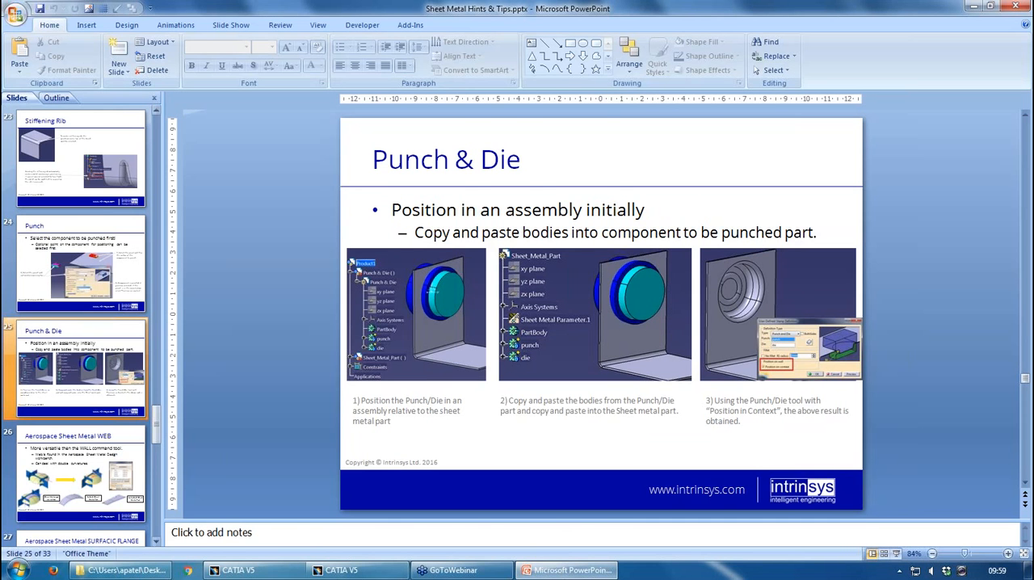
Switch to the file folder and open Punch_Die.CATProduct in CATIA
{"action": "left_click", "coordinate": [122, 571]}
{"action": "left_click_drag", "start_coordinate": [275, 233], "coordinate": [352, 518]}
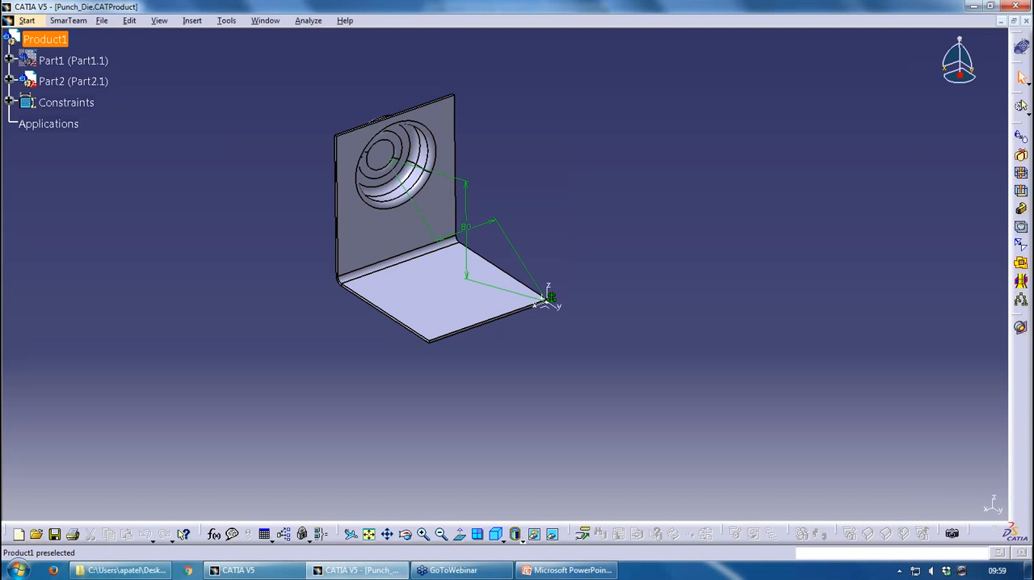
{"action": "left_click", "coordinate": [44, 38]}
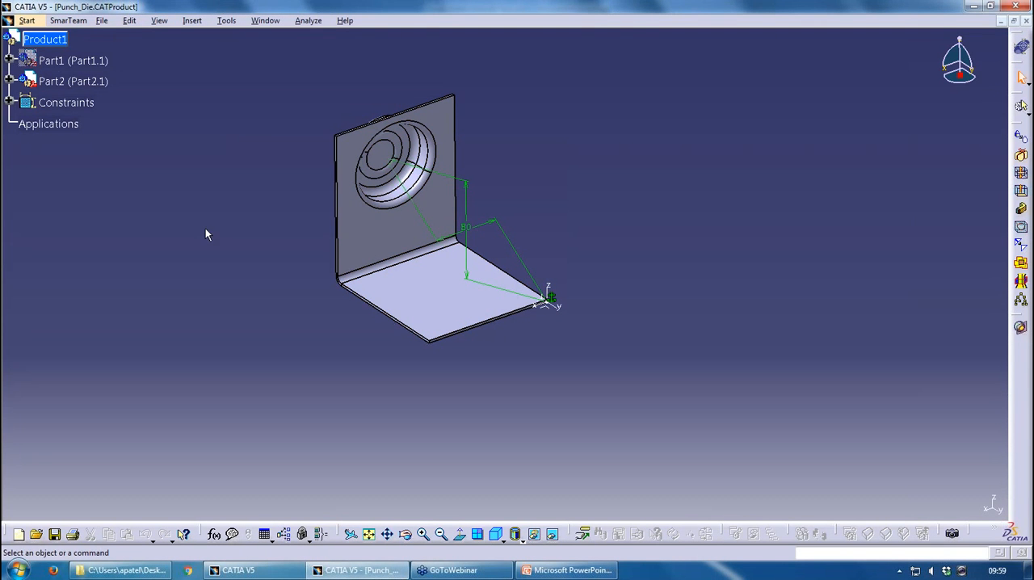
Activate Part2 in the assembly and delete its punch and die bodies together with all their children
{"action": "left_click", "coordinate": [10, 81]}
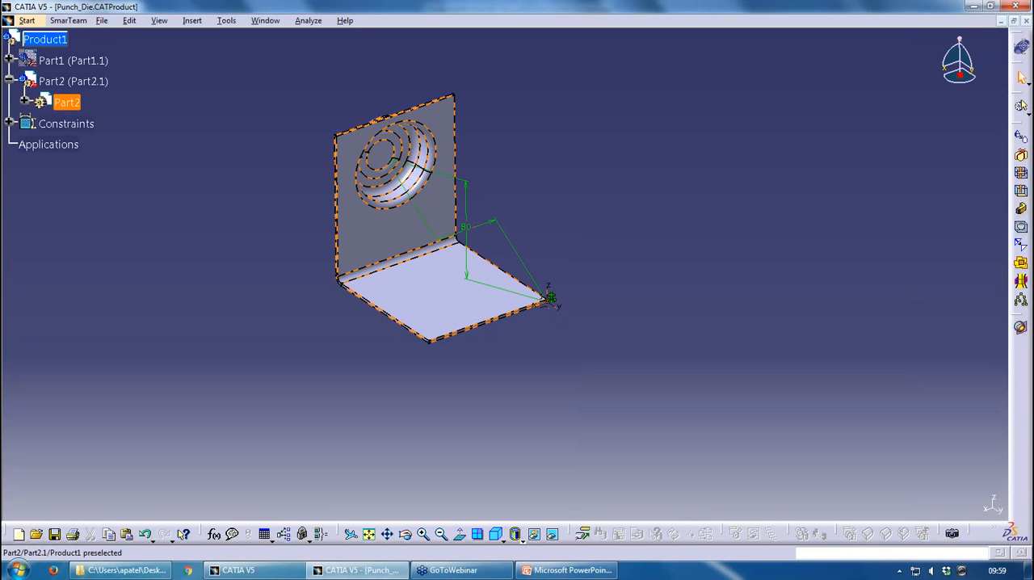
{"action": "left_click", "coordinate": [25, 101]}
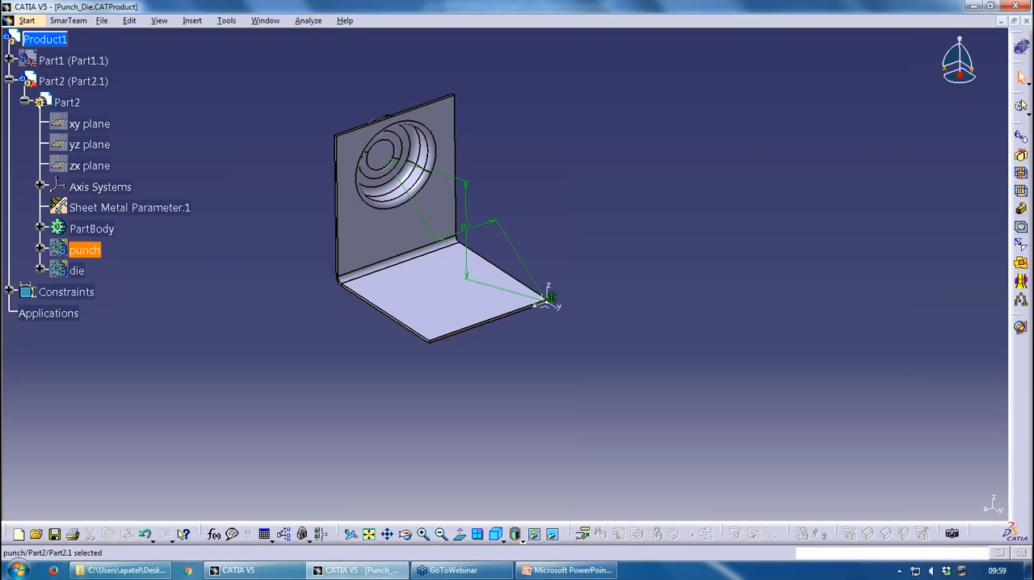
{"action": "double_click", "coordinate": [67, 102]}
{"action": "left_click", "coordinate": [84, 250]}
{"action": "key", "text": "Delete"}
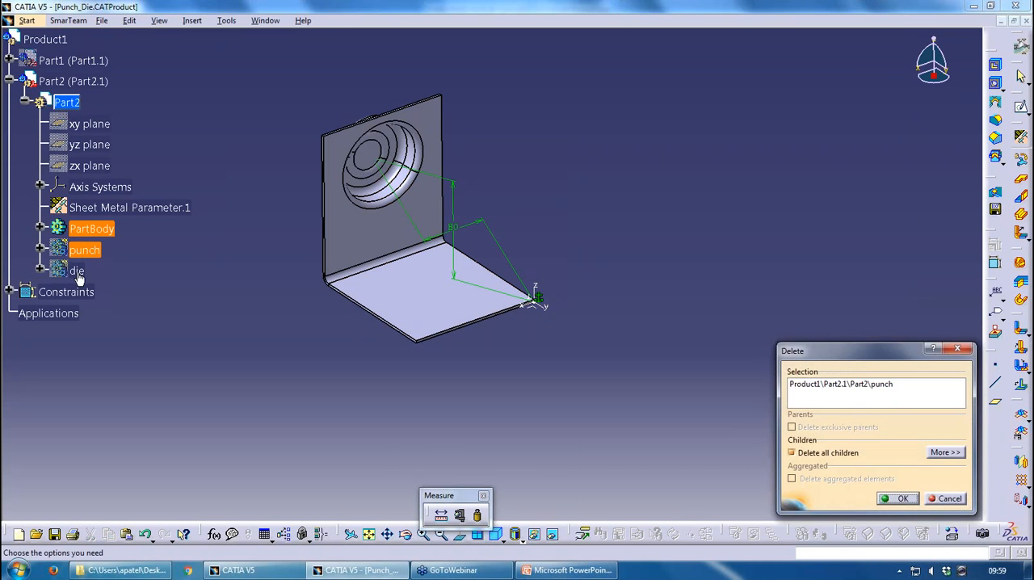
{"action": "key", "text": "Return"}
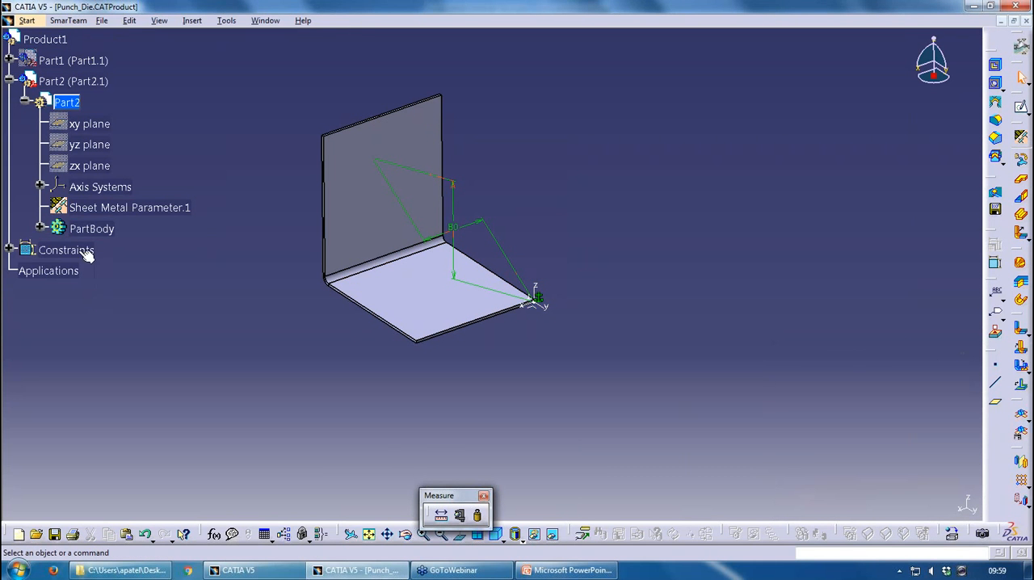
Show the hidden Part1 component in the assembly and collapse the Part2 branch of the tree
{"action": "right_click", "coordinate": [65, 59]}
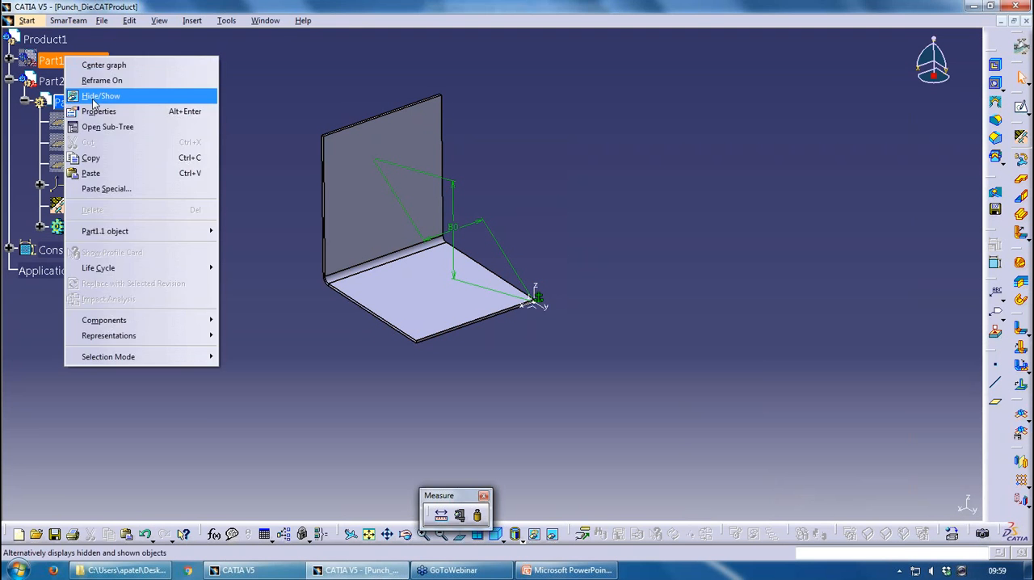
{"action": "left_click", "coordinate": [94, 108]}
{"action": "key", "text": "Escape"}
{"action": "right_click", "coordinate": [93, 56]}
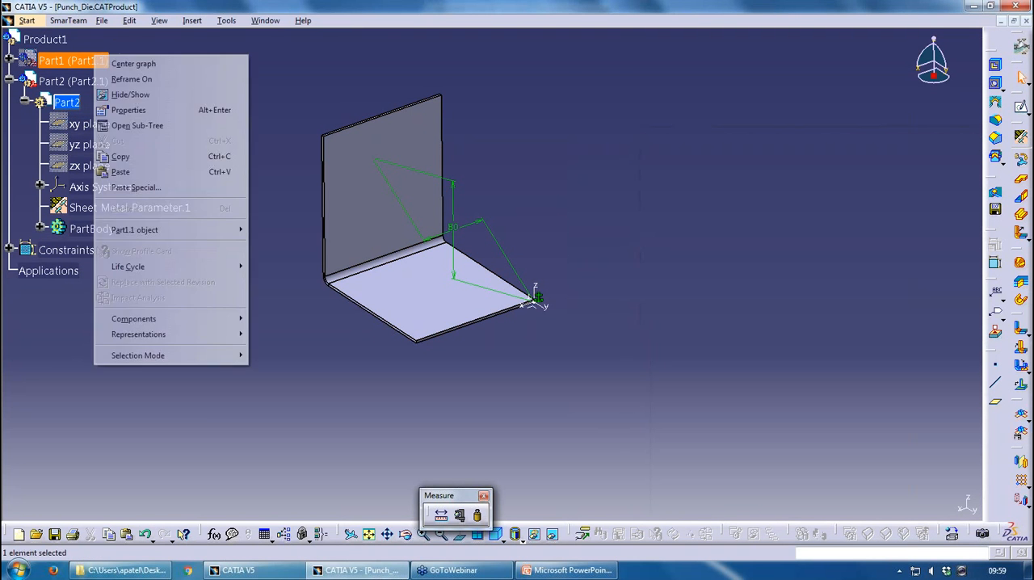
{"action": "left_click", "coordinate": [130, 94]}
{"action": "left_click", "coordinate": [9, 81]}
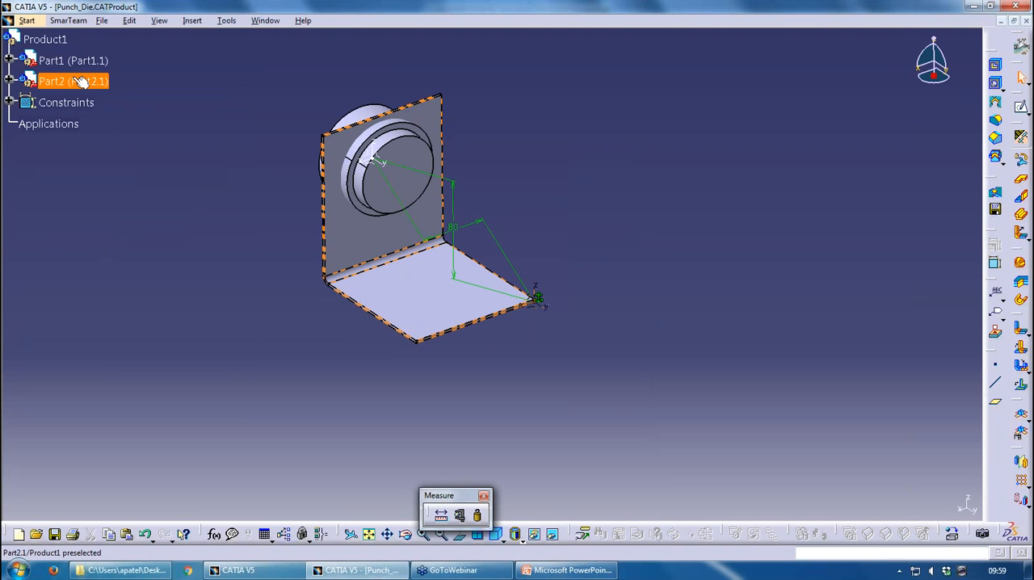
Hide the sheet metal component Part2 so that only Part1 with the punch and die is displayed
{"action": "right_click", "coordinate": [80, 82]}
{"action": "left_click", "coordinate": [91, 102]}
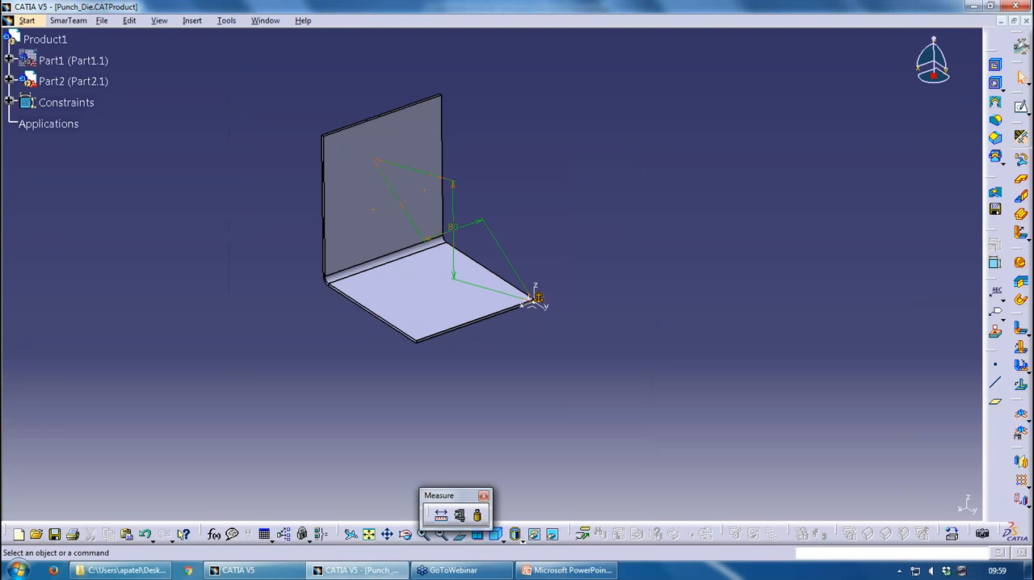
{"action": "right_click", "coordinate": [84, 60]}
{"action": "left_click", "coordinate": [110, 99]}
{"action": "right_click", "coordinate": [84, 81]}
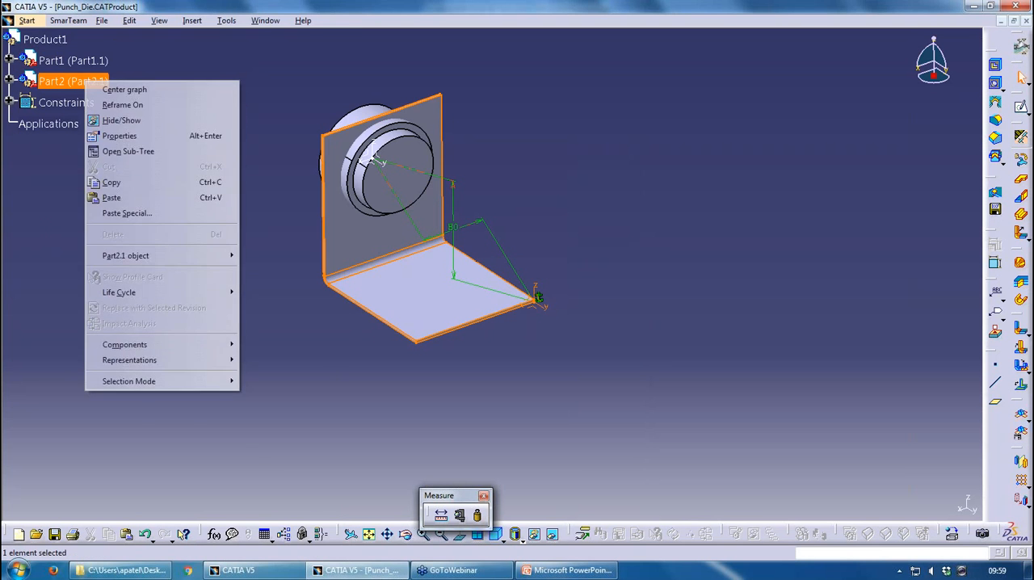
{"action": "left_click", "coordinate": [110, 121]}
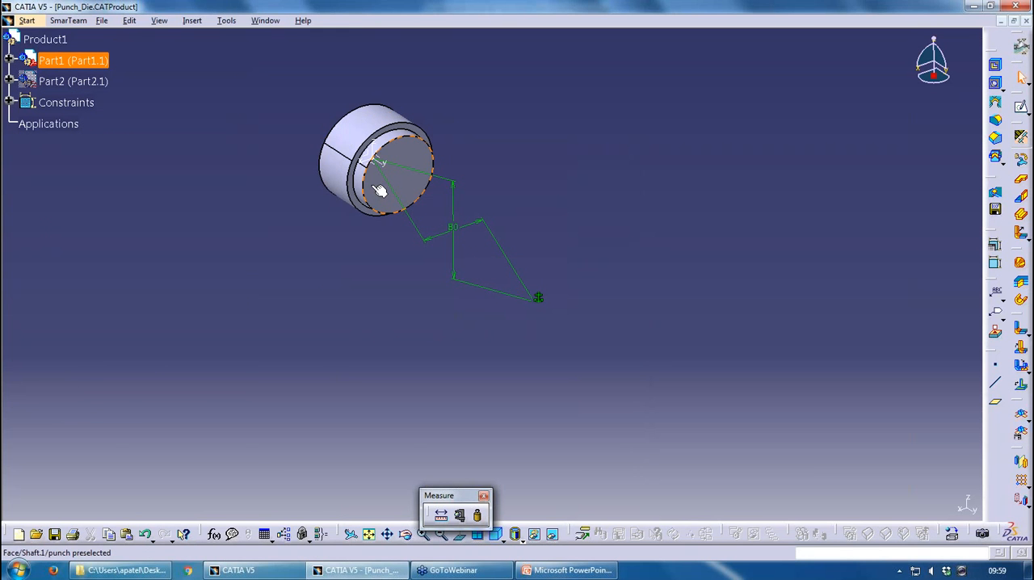
Examine the punch and die bodies inside Part1, collapse its branch and show Part2 again
{"action": "left_click", "coordinate": [373, 159]}
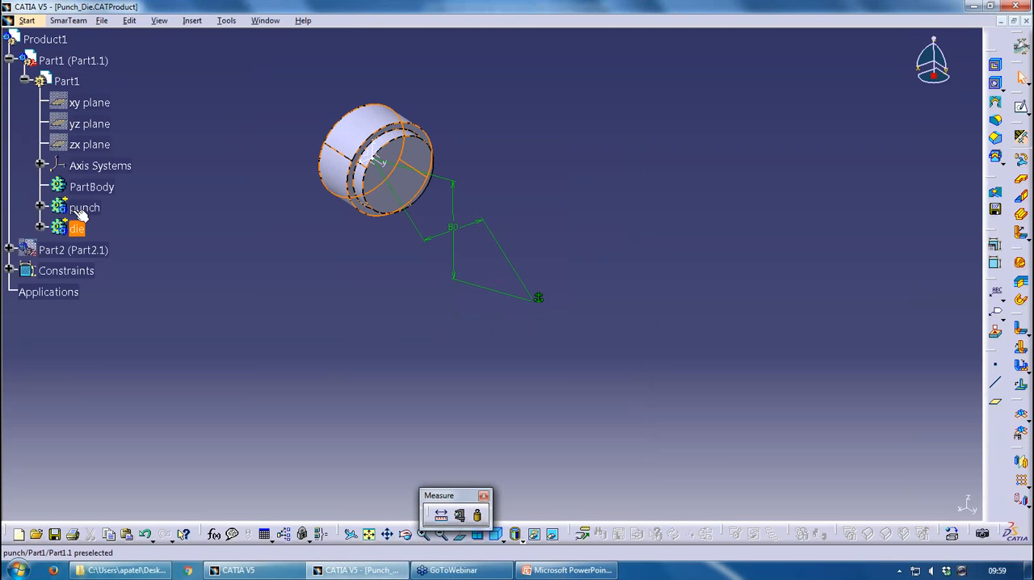
{"action": "left_click", "coordinate": [369, 154]}
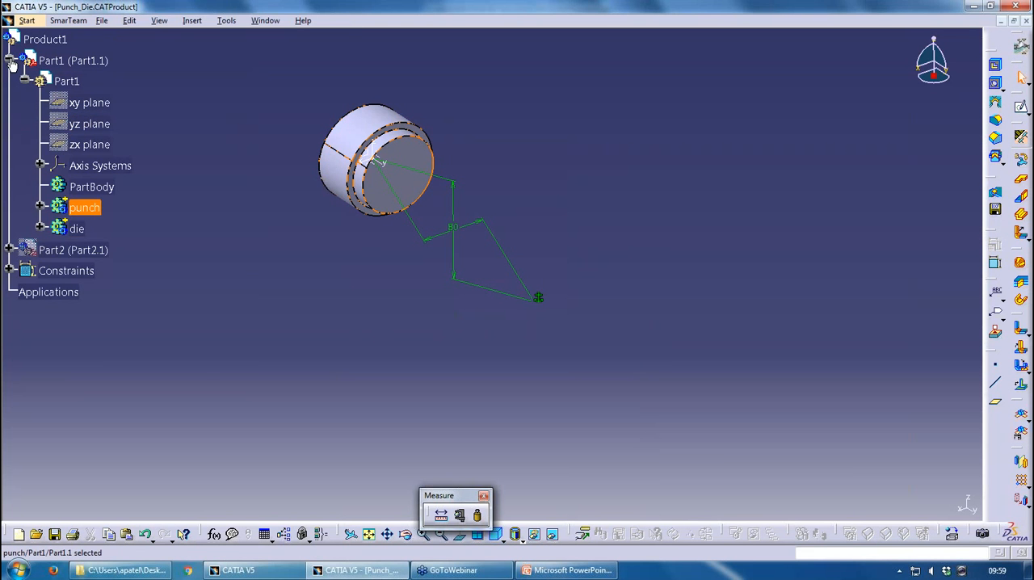
{"action": "left_click", "coordinate": [10, 62]}
{"action": "right_click", "coordinate": [52, 79]}
{"action": "left_click", "coordinate": [85, 114]}
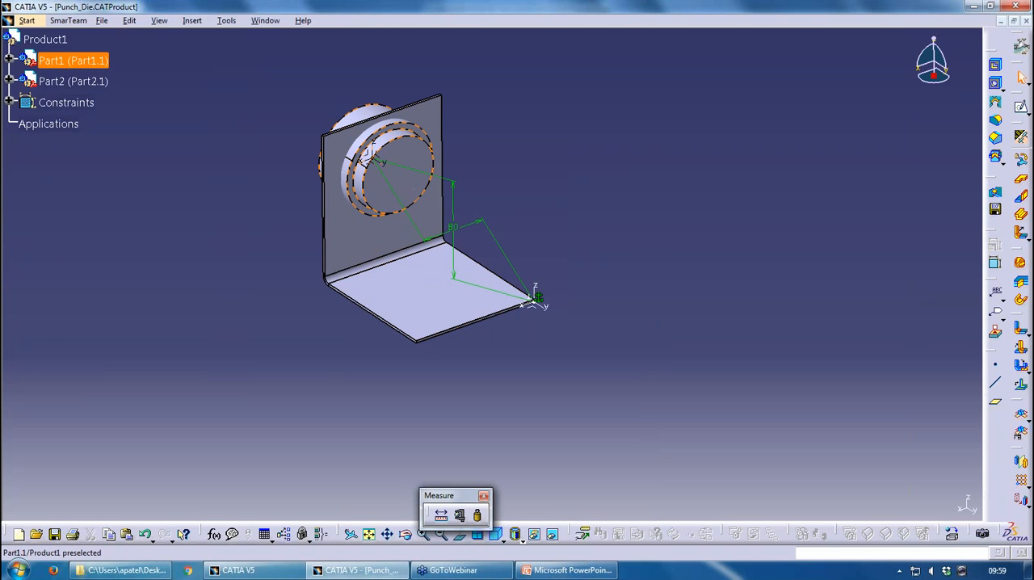
Set the horizontal offset constraint between the punch and die part and the sheet metal part to 60 mm
{"action": "double_click", "coordinate": [372, 155]}
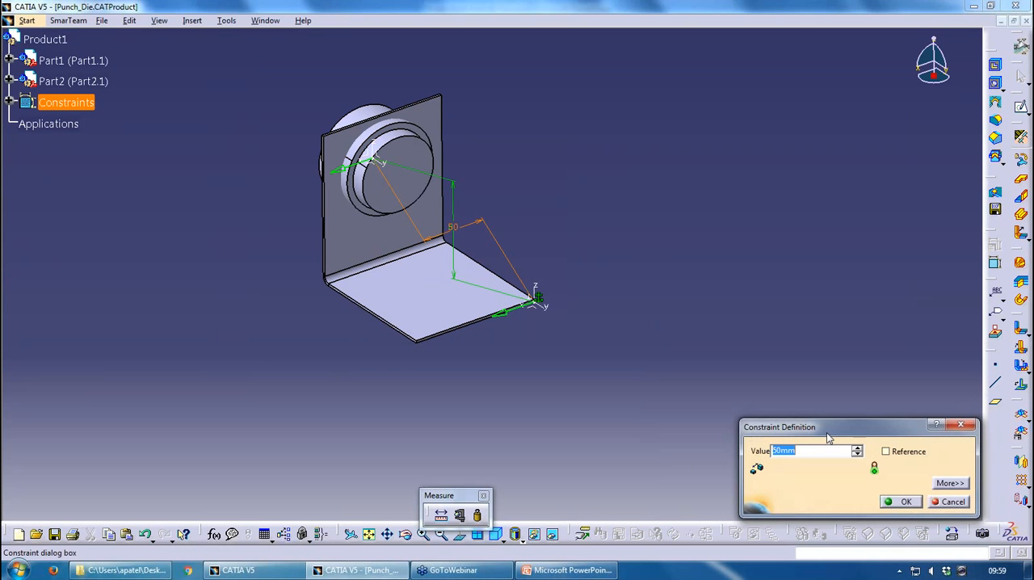
{"action": "type", "text": "60"}
{"action": "left_click", "coordinate": [902, 502]}
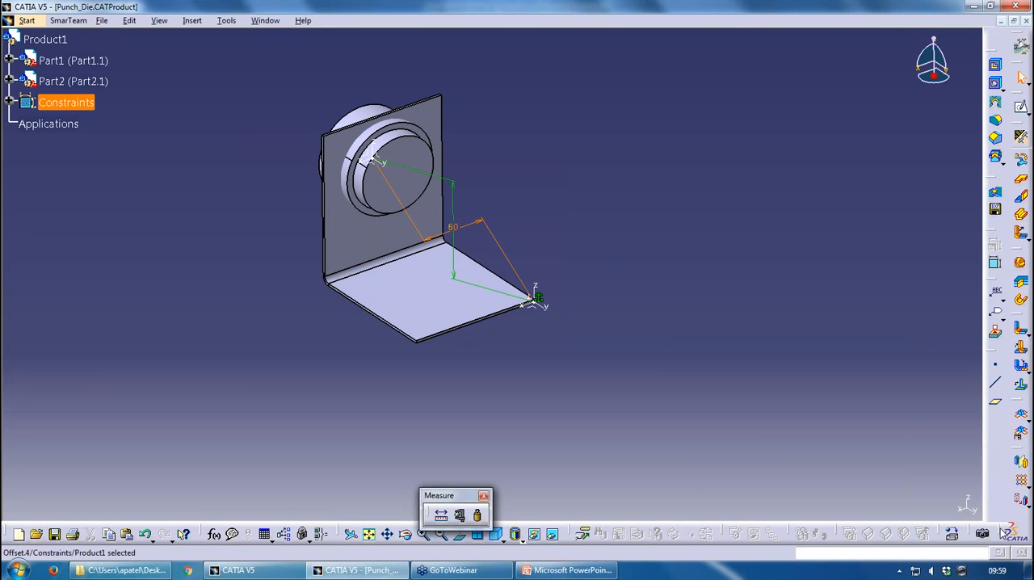
{"action": "left_click_drag", "start_coordinate": [784, 506], "coordinate": [687, 488]}
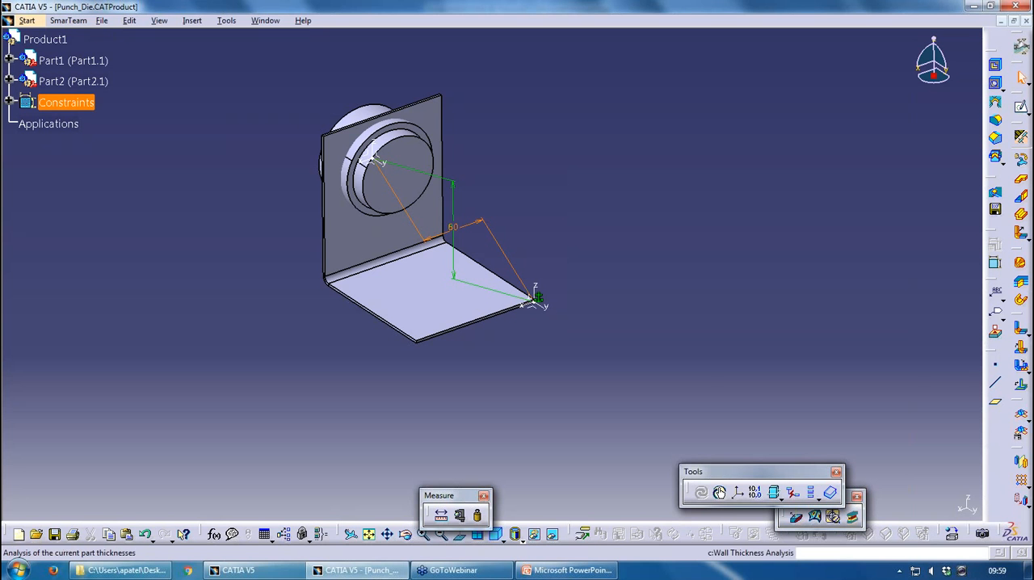
{"action": "left_click", "coordinate": [720, 492]}
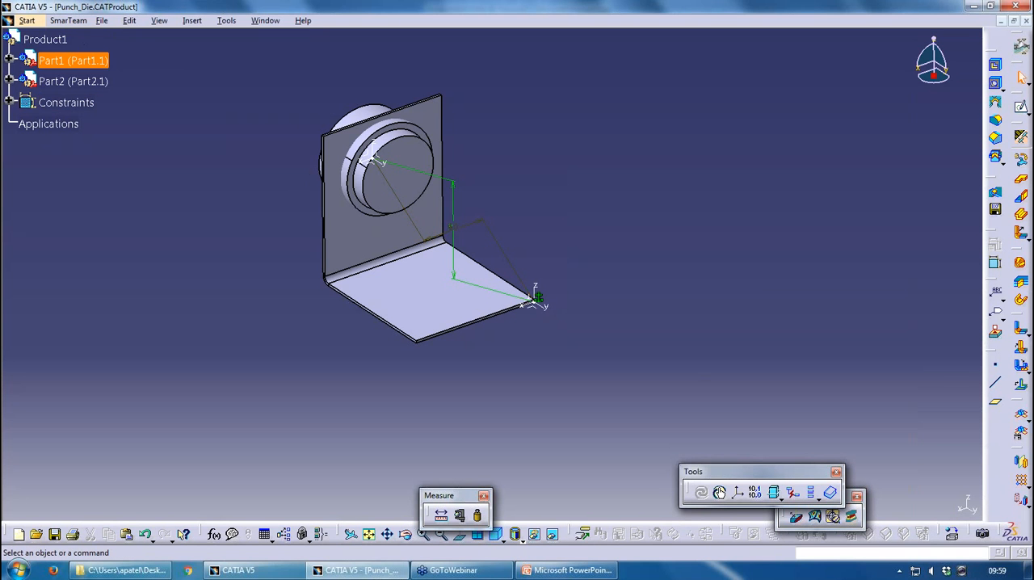
Set the horizontal offset constraint to 50 mm and check the fix constraint at the sheet metal part's origin
{"action": "double_click", "coordinate": [475, 229]}
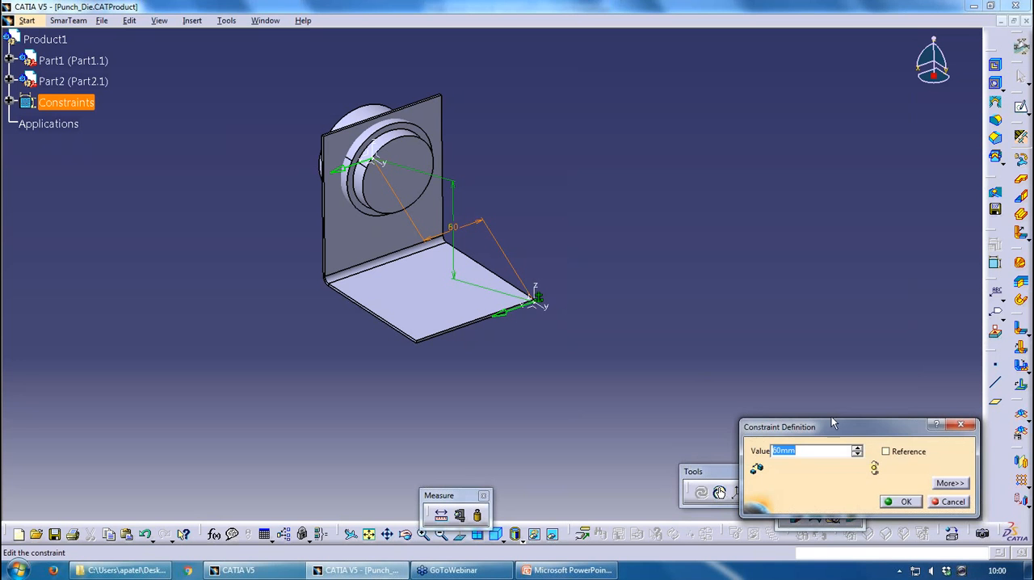
{"action": "type", "text": "50"}
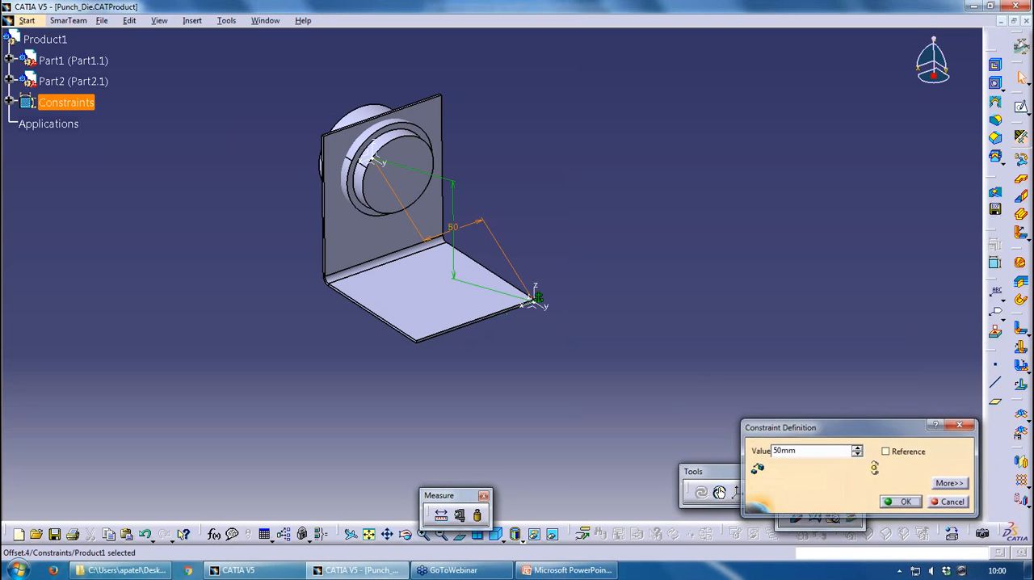
{"action": "key", "text": "Return"}
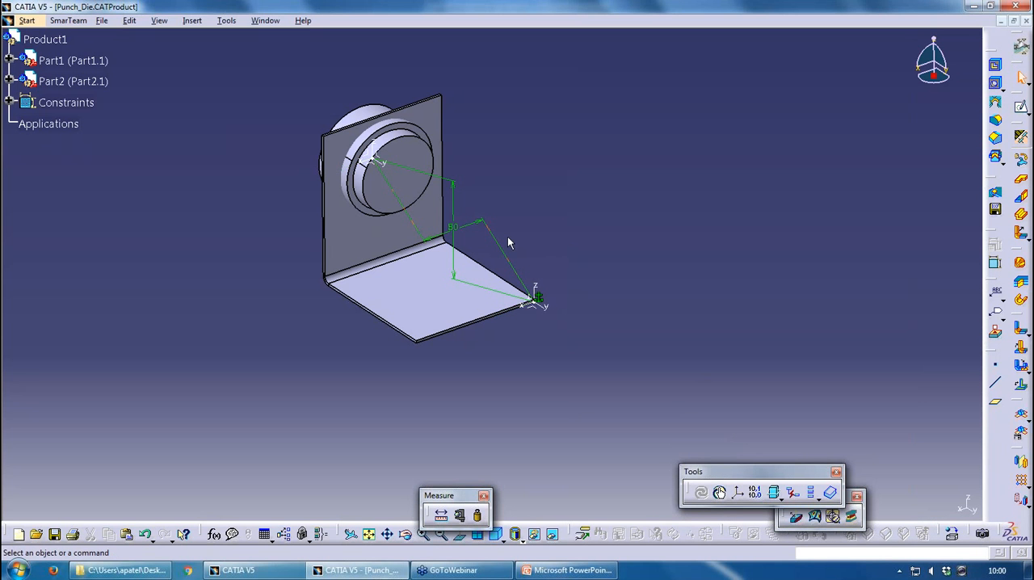
{"action": "left_click", "coordinate": [538, 298]}
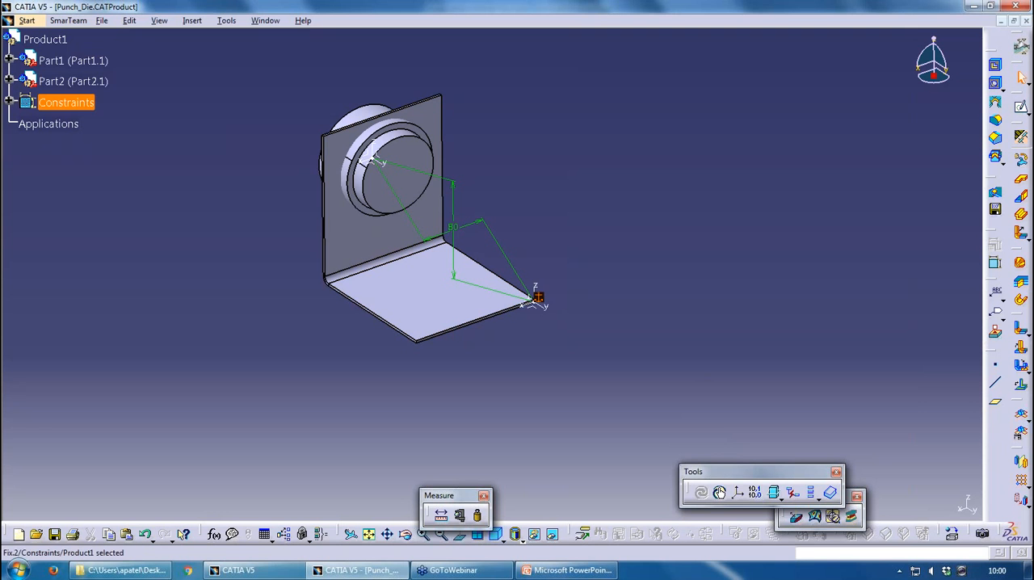
{"action": "left_click", "coordinate": [575, 283]}
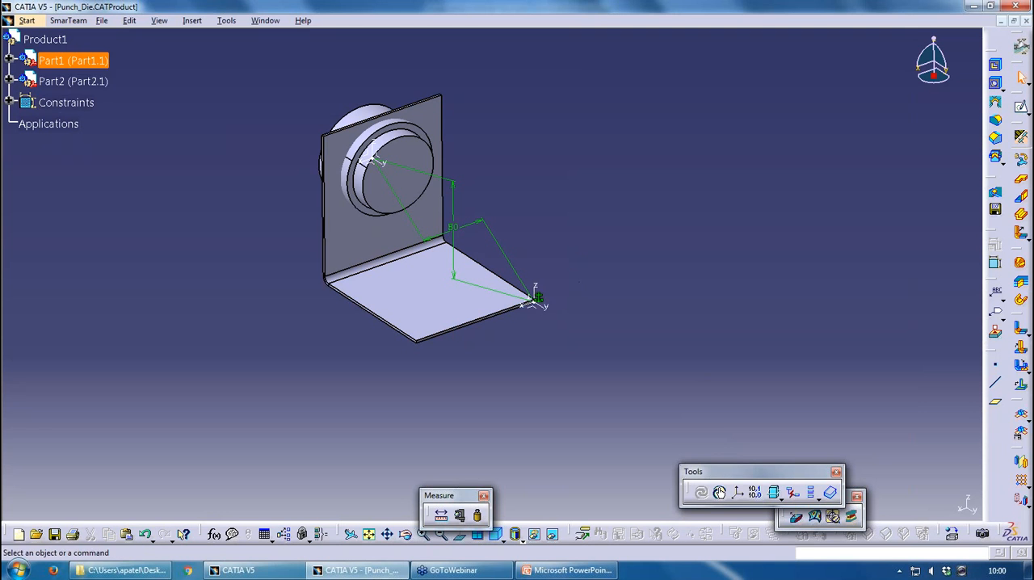
Activate Part1 for editing and copy its punch and die bodies
{"action": "double_click", "coordinate": [380, 172]}
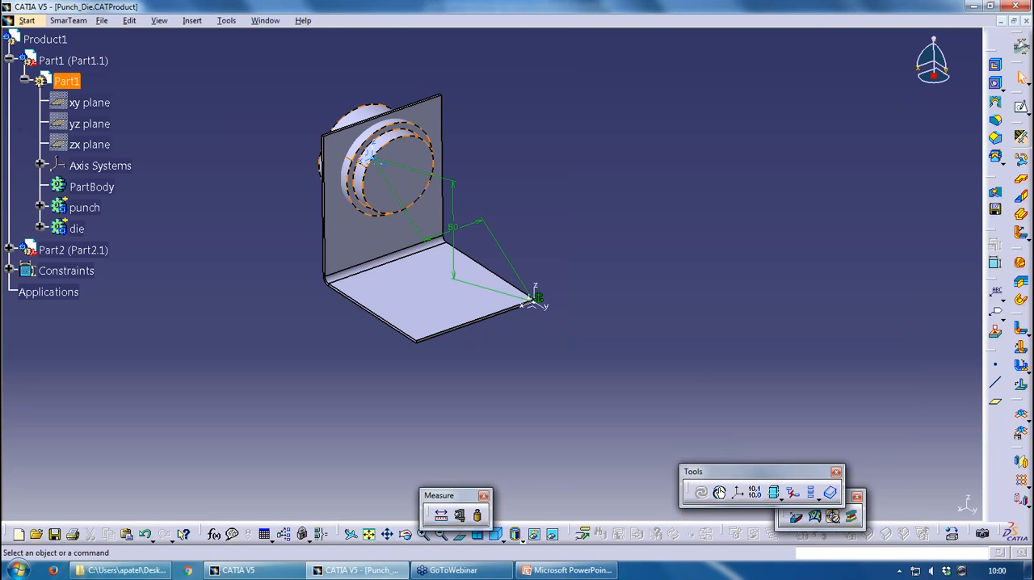
{"action": "left_click", "coordinate": [84, 207]}
{"action": "left_click", "coordinate": [77, 228], "text": "ctrl"}
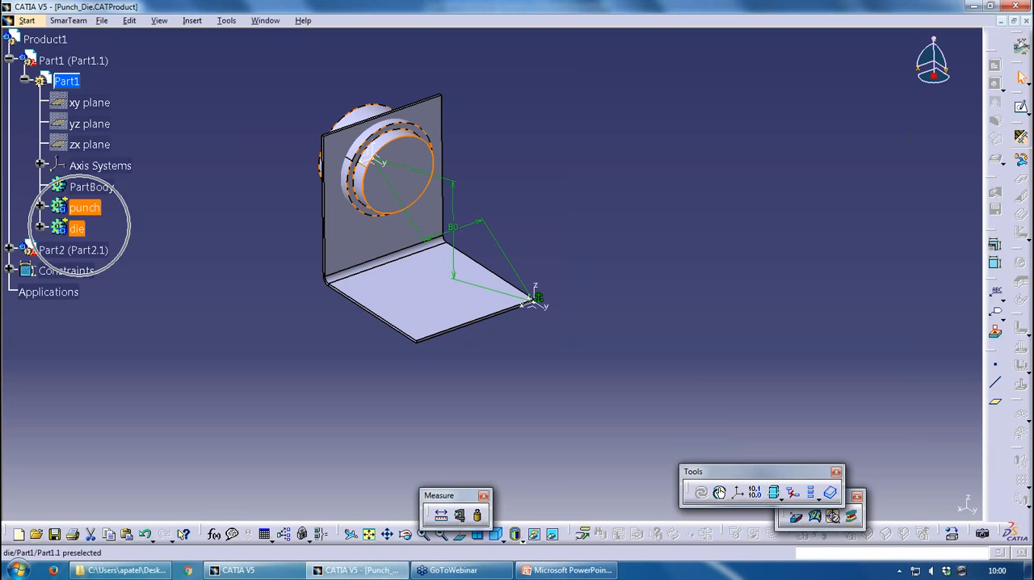
{"action": "right_click", "coordinate": [77, 229]}
{"action": "left_click", "coordinate": [101, 339]}
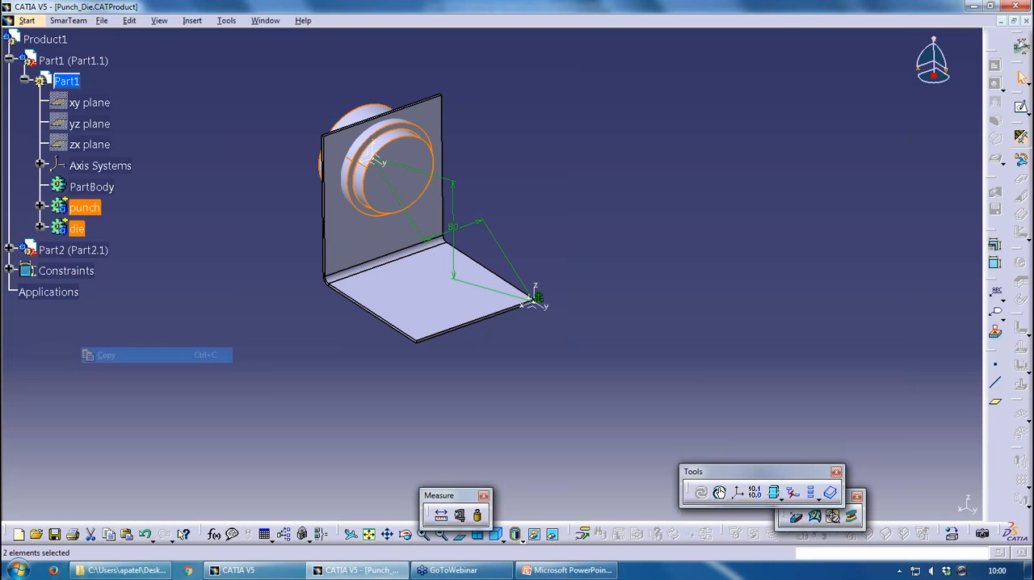
Activate Part2 and paste the copied punch and die bodies into it with Paste Special set to As Result
{"action": "left_click", "coordinate": [8, 251]}
{"action": "double_click", "coordinate": [68, 271]}
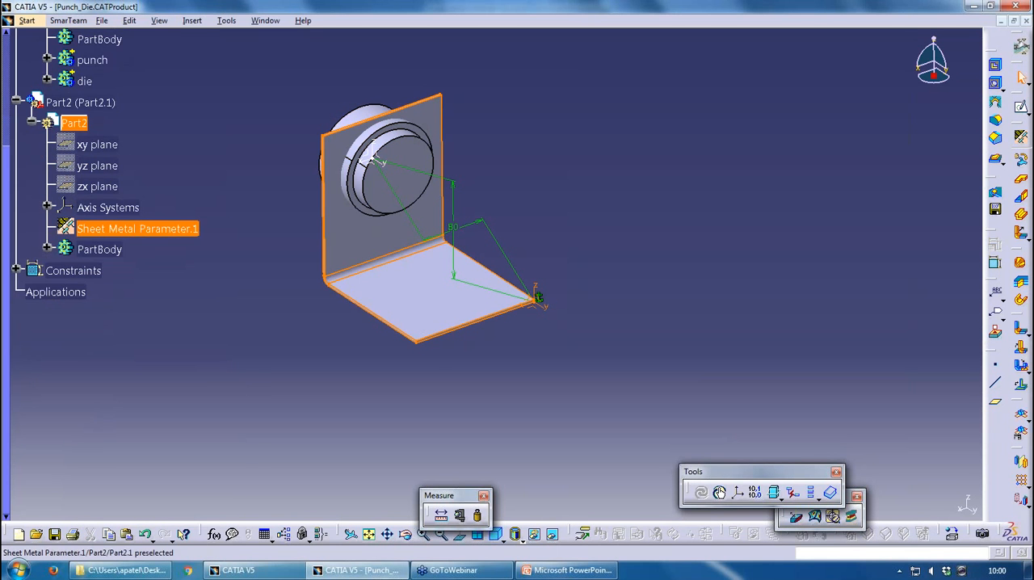
{"action": "right_click", "coordinate": [93, 249]}
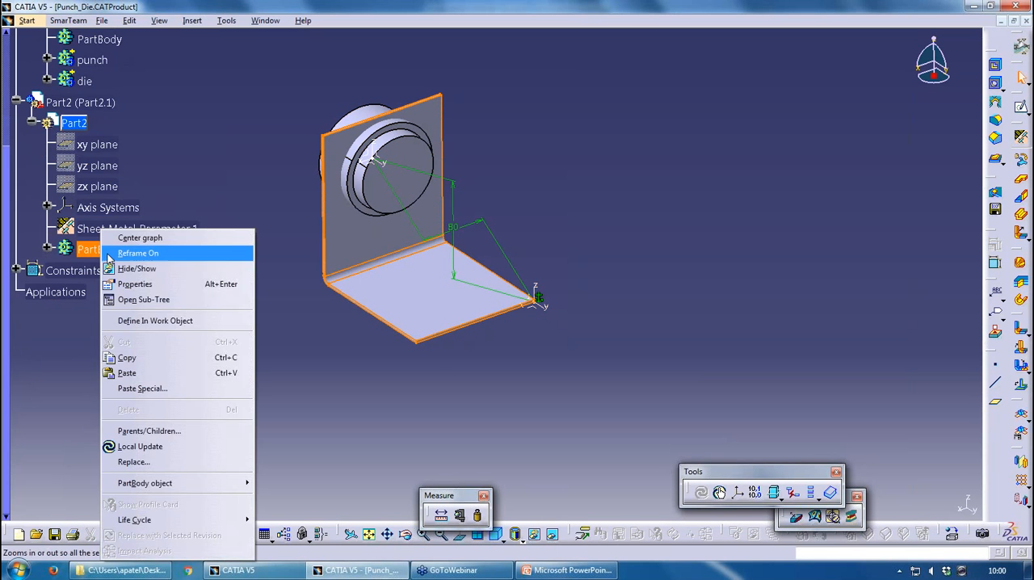
{"action": "left_click", "coordinate": [206, 388]}
{"action": "left_click", "coordinate": [897, 447]}
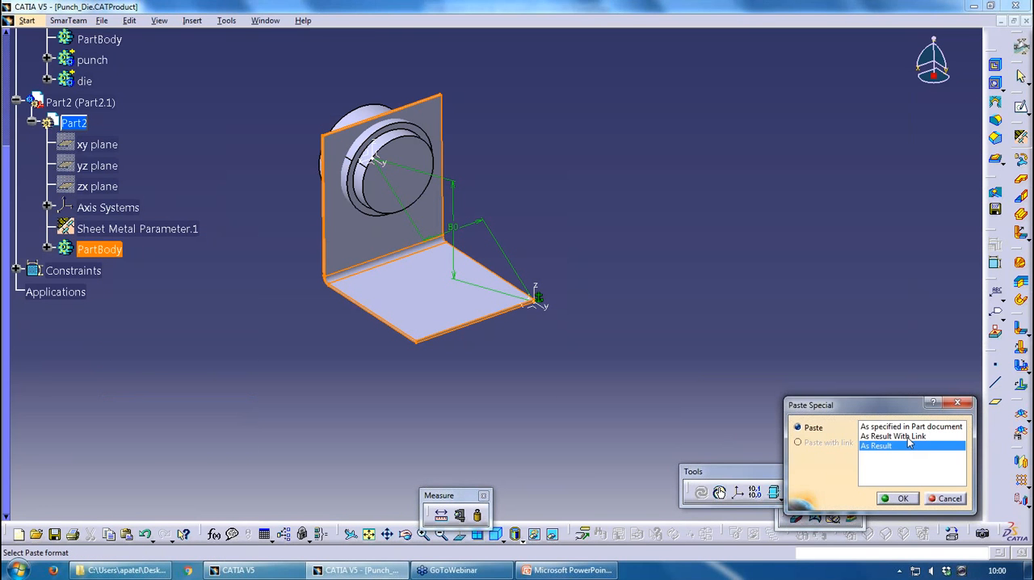
{"action": "left_click", "coordinate": [895, 499]}
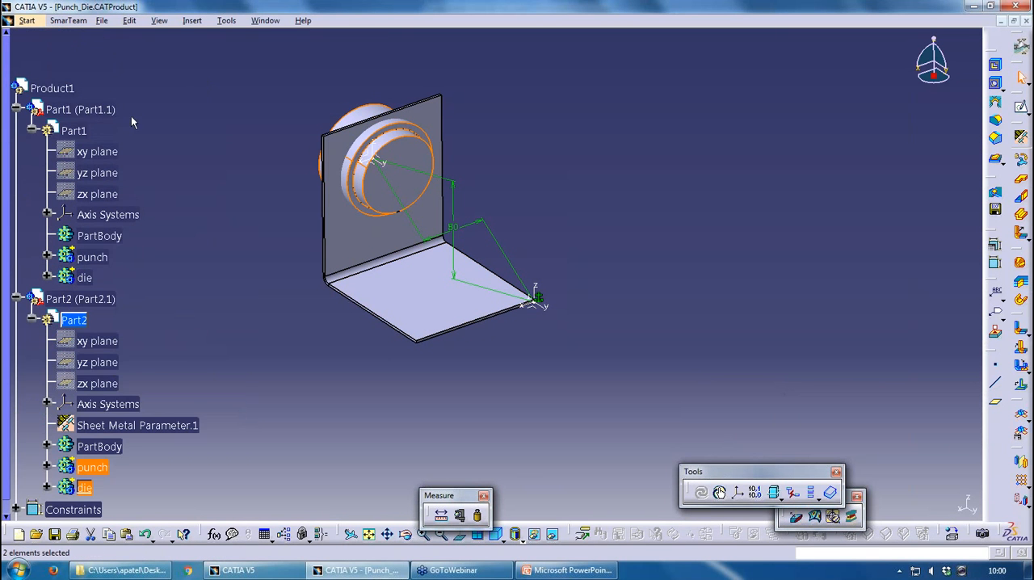
Hide the Part1 component so that only Part2 with its pasted punch and die bodies is displayed
{"action": "right_click", "coordinate": [85, 110]}
{"action": "left_click", "coordinate": [121, 151]}
{"action": "scroll", "coordinate": [171, 131], "scroll_direction": "down", "scroll_amount": 3}
{"action": "scroll", "coordinate": [169, 134], "scroll_direction": "up", "scroll_amount": 1}
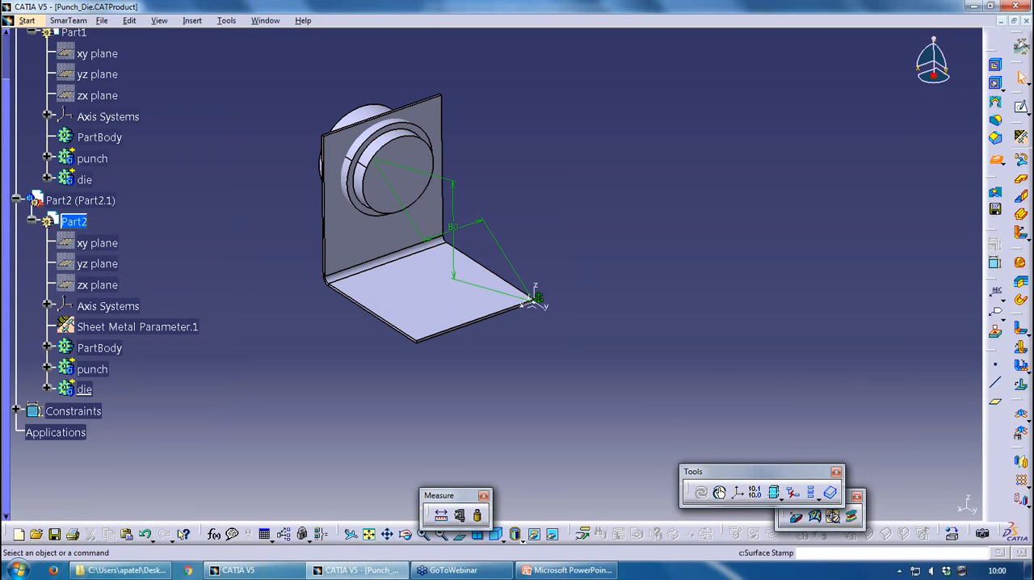
{"action": "left_click", "coordinate": [995, 159]}
{"action": "left_click", "coordinate": [558, 316]}
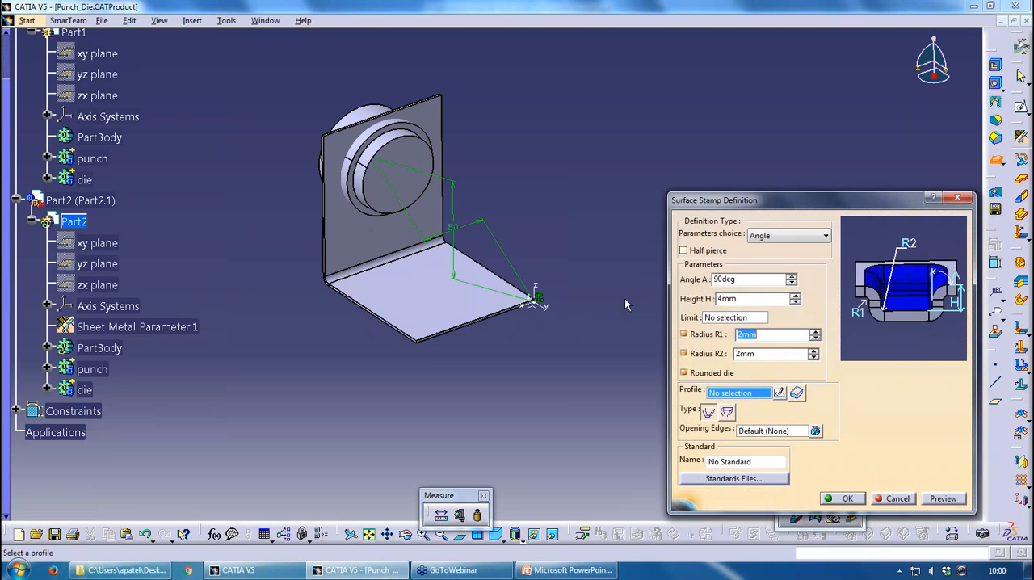
{"action": "left_click", "coordinate": [957, 199]}
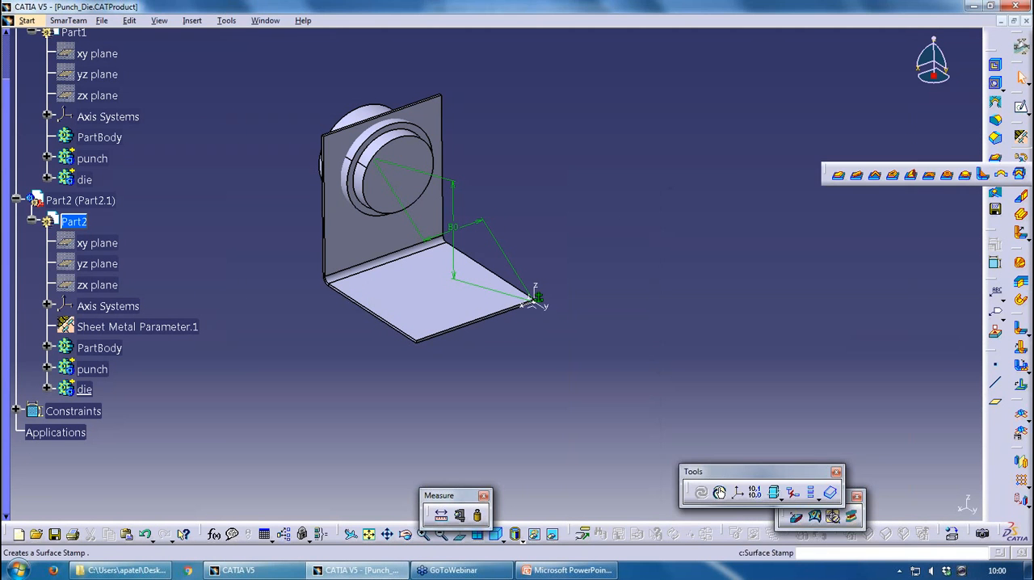
{"action": "left_click", "coordinate": [559, 318]}
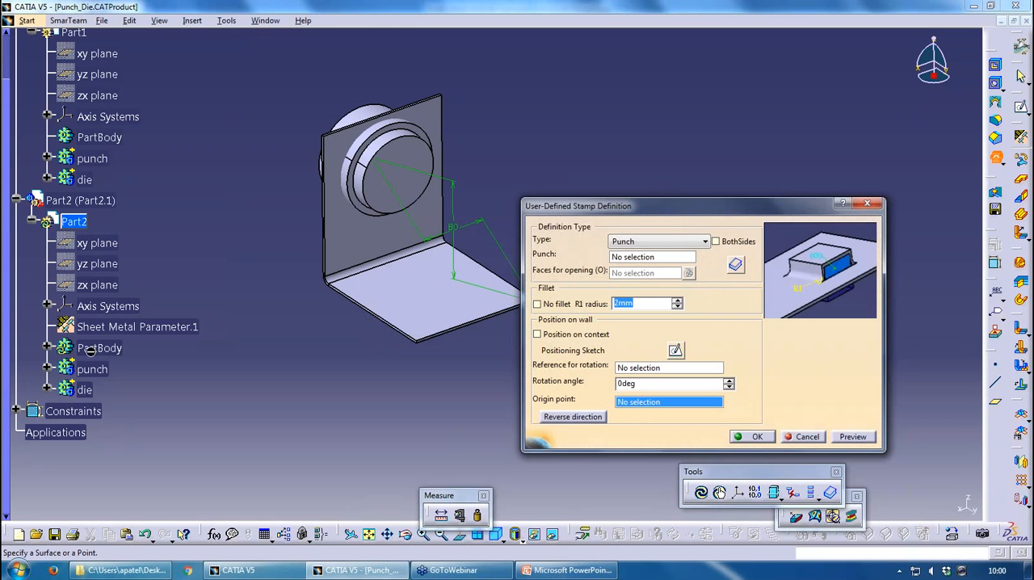
{"action": "left_click", "coordinate": [634, 242]}
{"action": "left_click", "coordinate": [647, 266]}
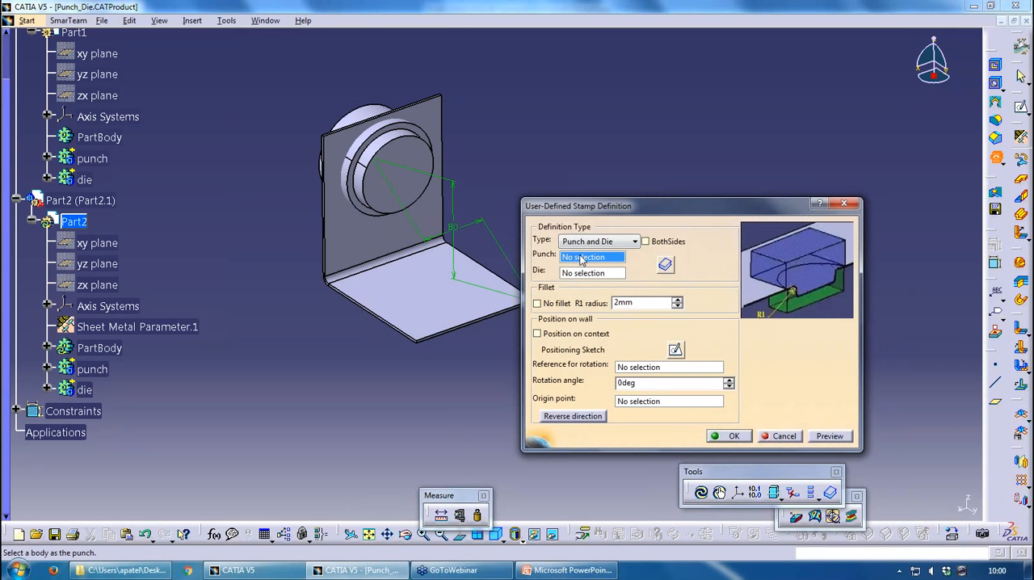
{"action": "left_click", "coordinate": [93, 369]}
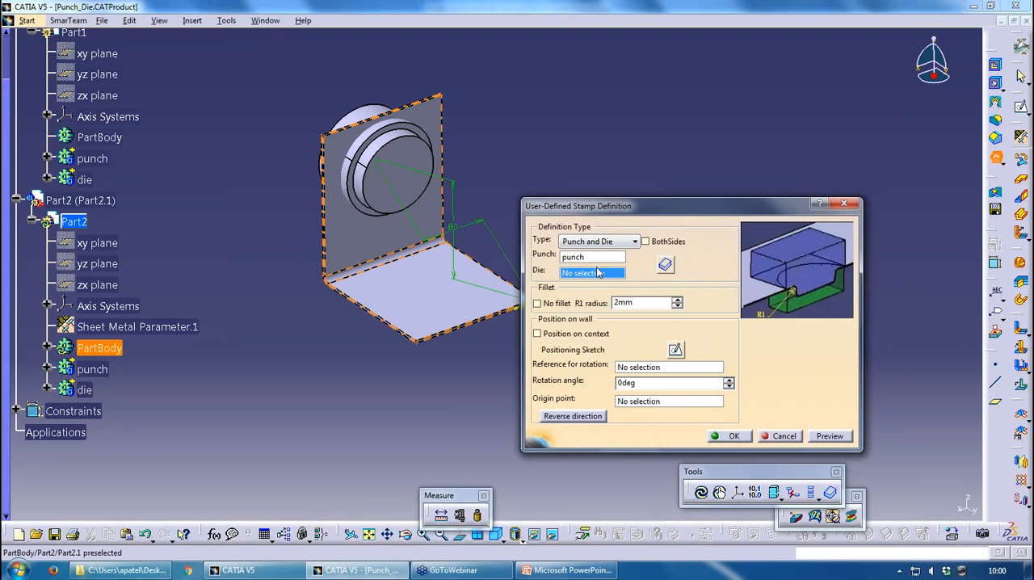
{"action": "left_click", "coordinate": [771, 437]}
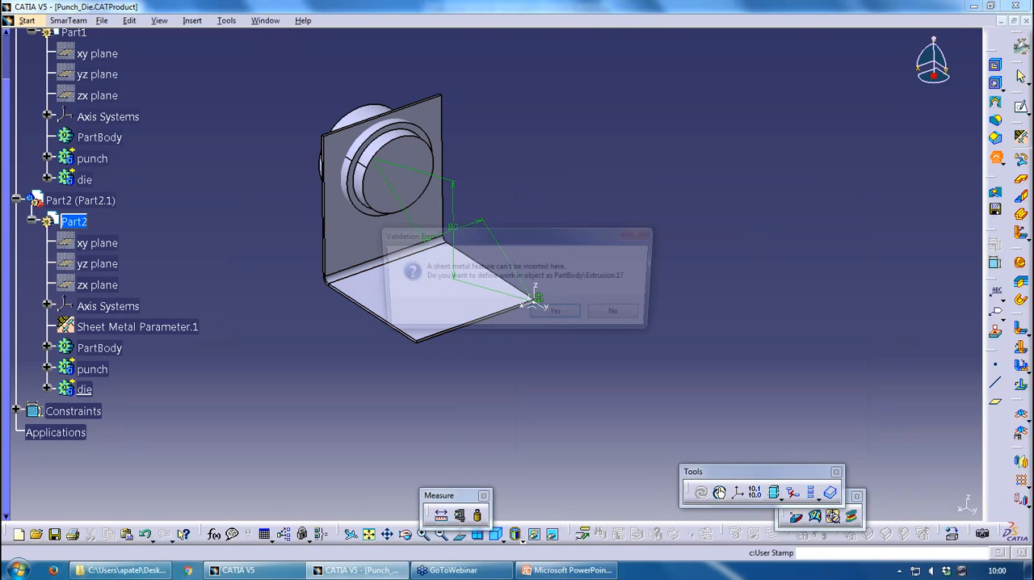
Create a user-defined Punch and Die stamp on the upright wall from Part2's punch and die bodies, using Position on context
{"action": "left_click", "coordinate": [558, 315]}
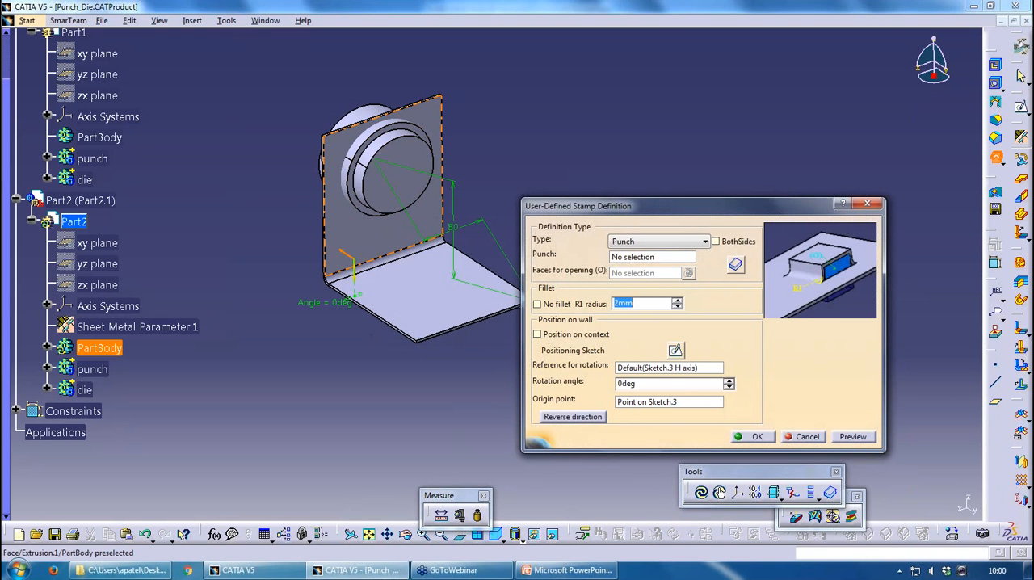
{"action": "left_click", "coordinate": [643, 241]}
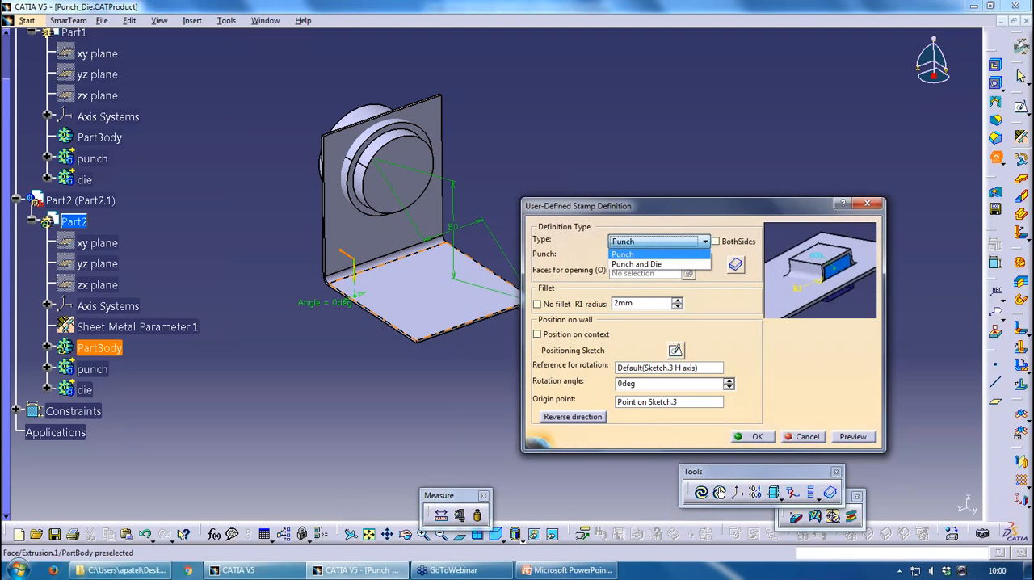
{"action": "left_click", "coordinate": [643, 264]}
{"action": "left_click", "coordinate": [92, 369]}
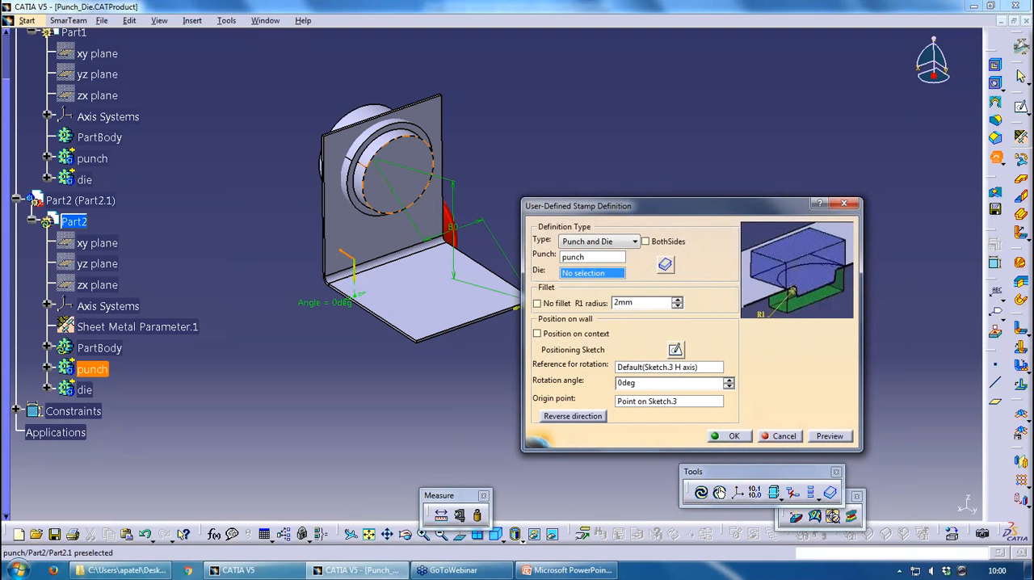
{"action": "left_click", "coordinate": [84, 390]}
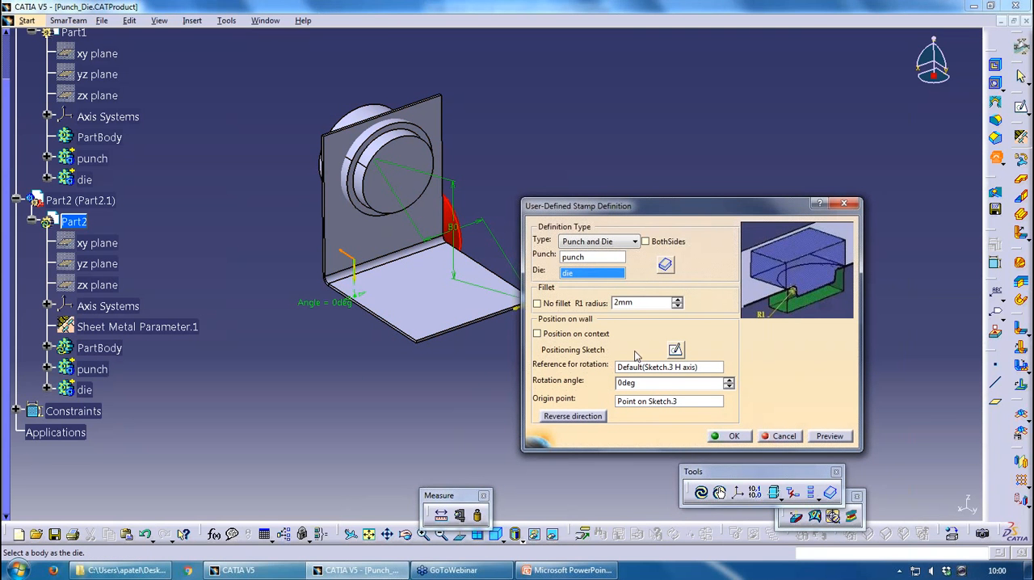
{"action": "left_click", "coordinate": [577, 334]}
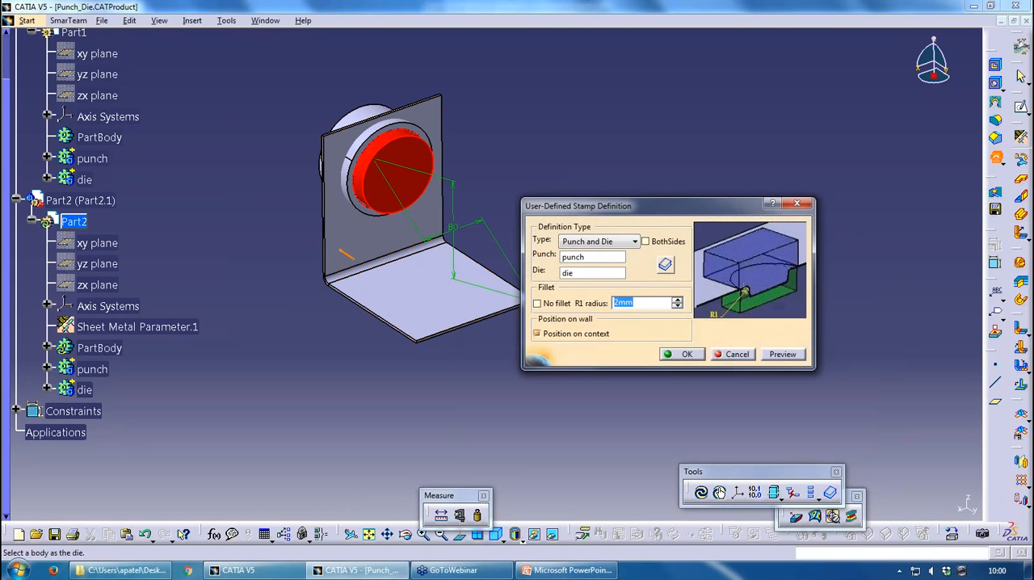
{"action": "middle_click_drag", "start_coordinate": [464, 292], "coordinate": [495, 307]}
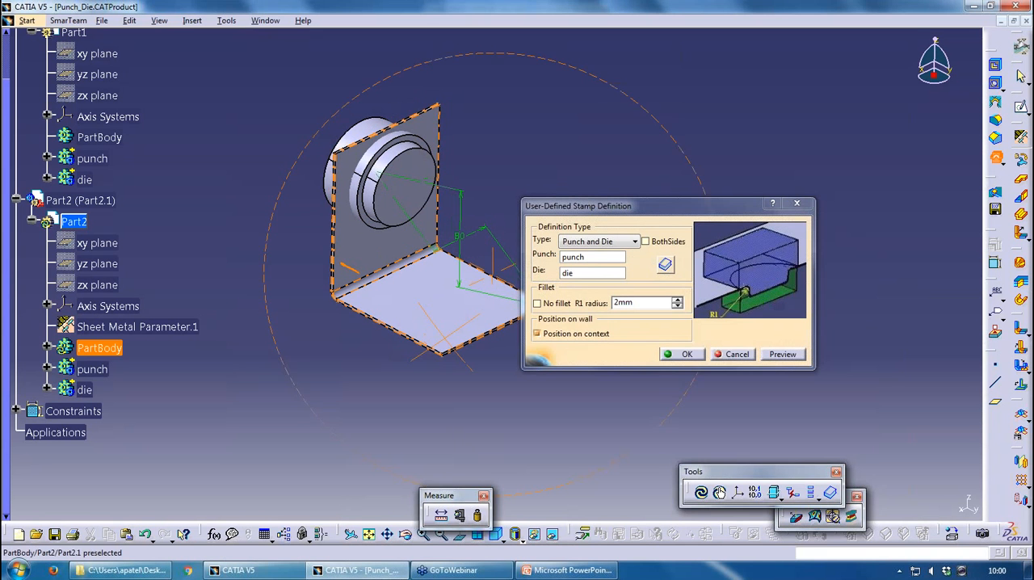
{"action": "left_click", "coordinate": [681, 354]}
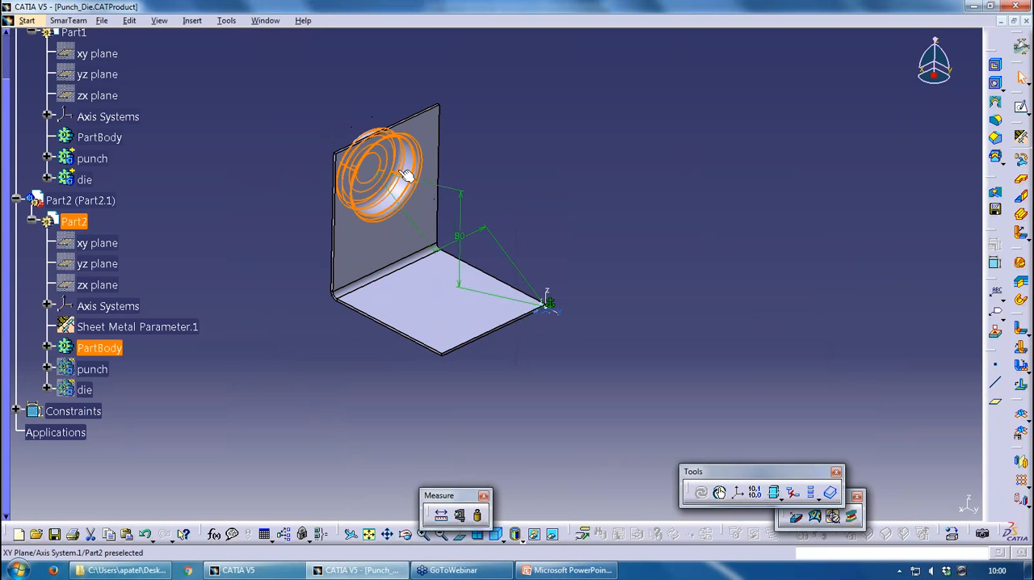
Inspect the stamped wall and close the Punch_Die assembly without saving the changes
{"action": "middle_click_drag", "start_coordinate": [392, 324], "coordinate": [395, 352]}
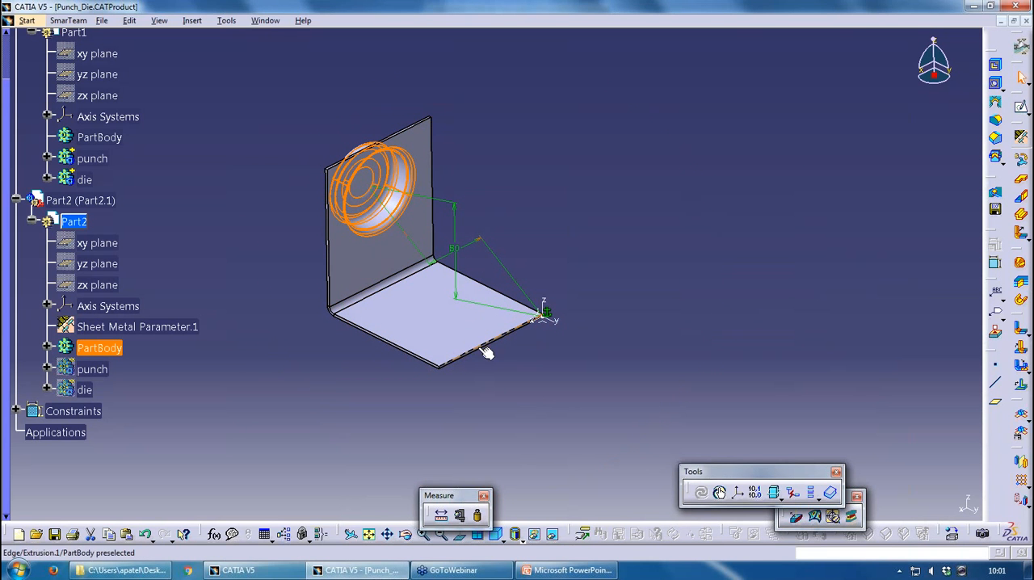
{"action": "left_click", "coordinate": [508, 394]}
{"action": "left_click", "coordinate": [1026, 21]}
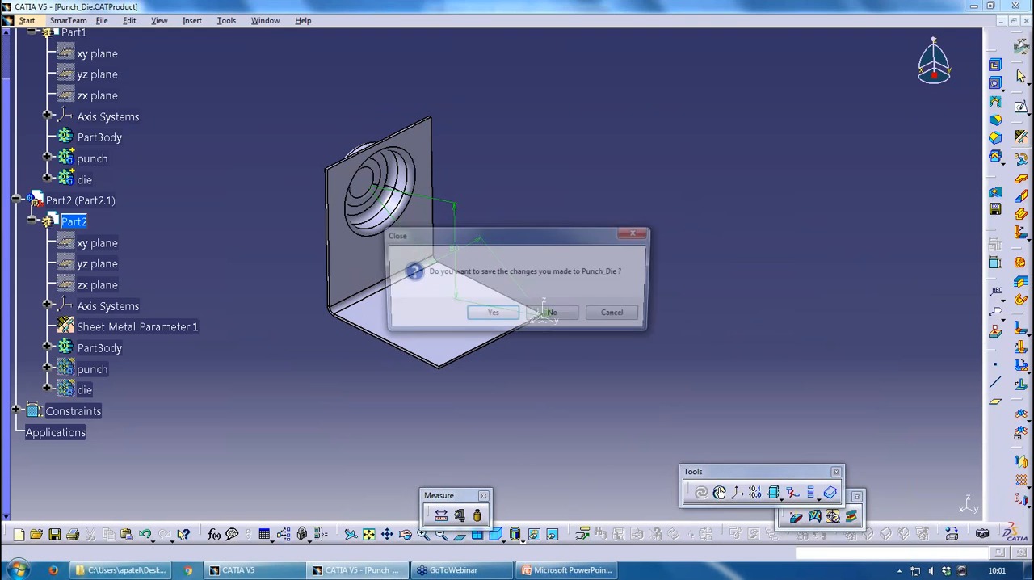
{"action": "left_click", "coordinate": [562, 318]}
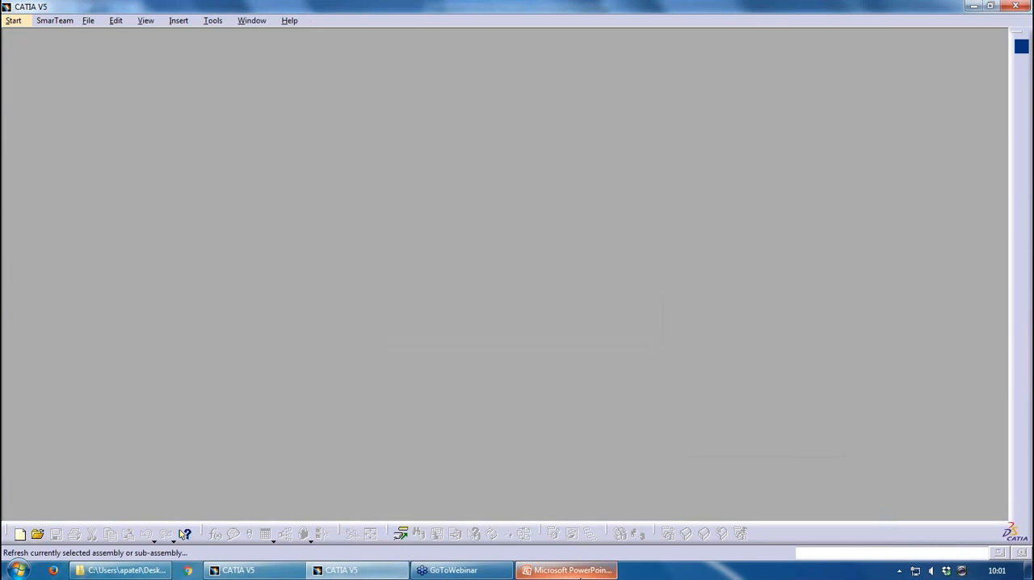
Switch to PowerPoint, present the Aerospace Sheet Metal WEB slide and end the slide show
{"action": "left_click", "coordinate": [566, 570]}
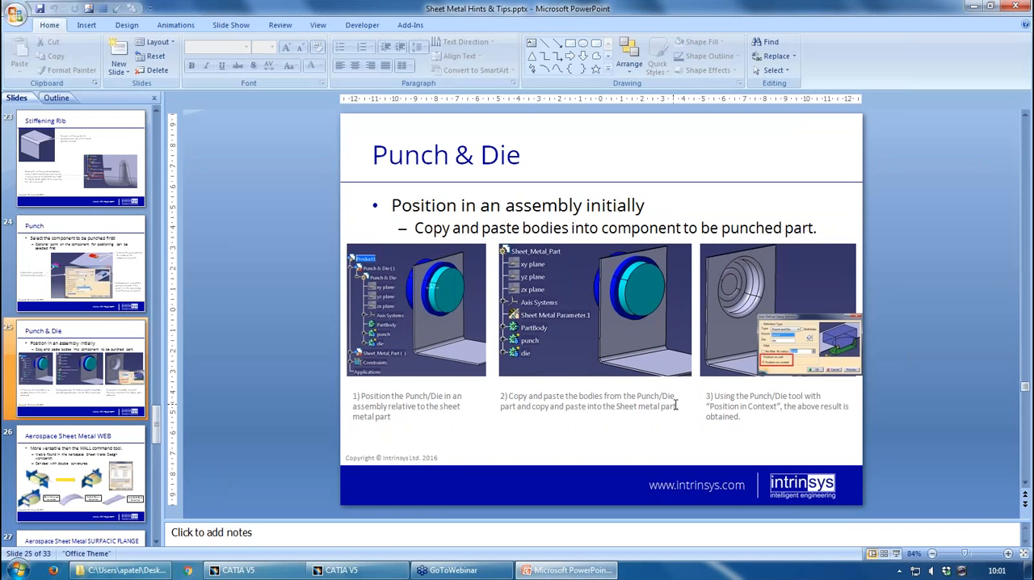
{"action": "key", "text": "Page_Down"}
{"action": "left_click", "coordinate": [896, 553]}
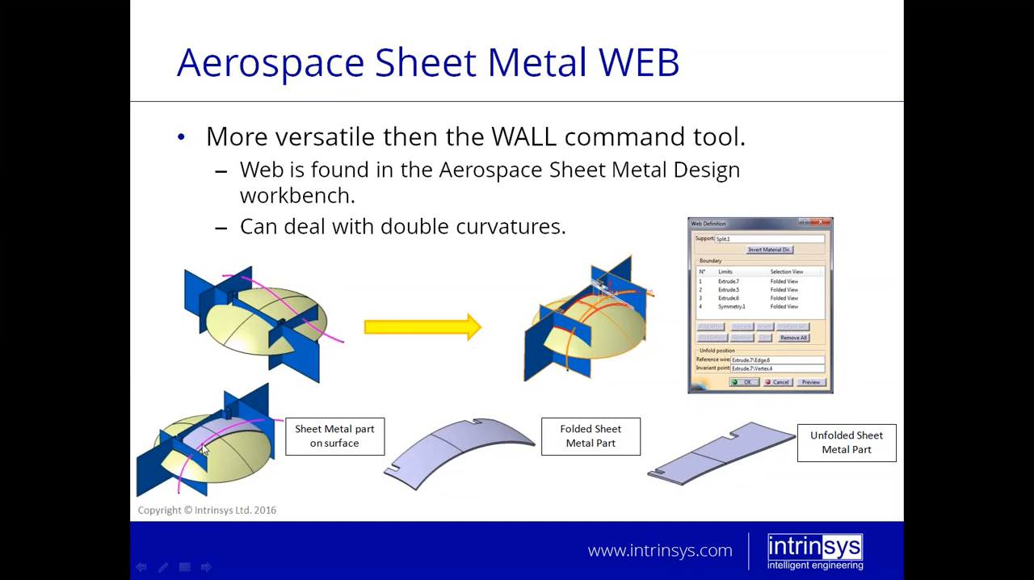
{"action": "key", "text": "Escape"}
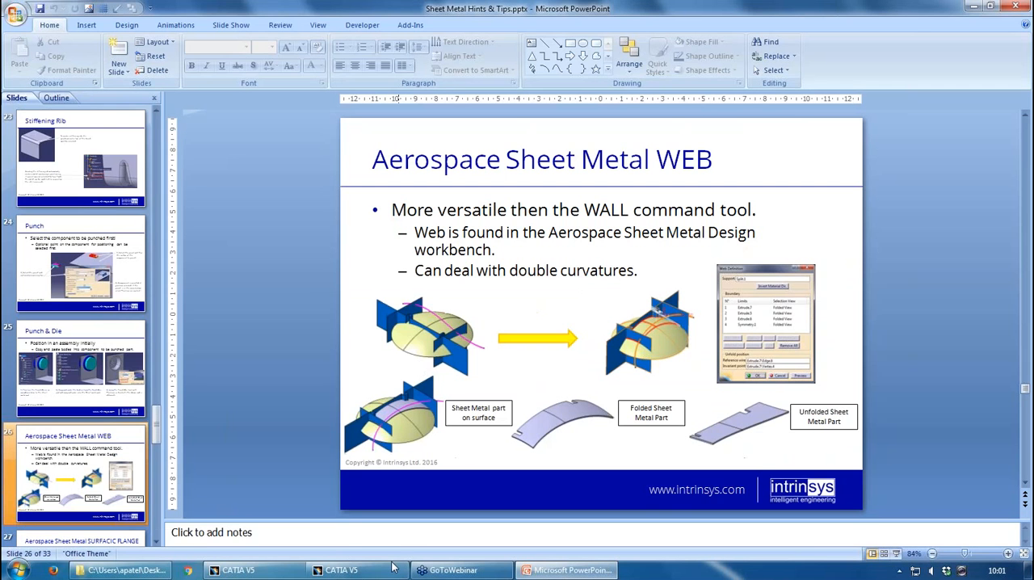
Open web - aerospace.CATPart from the Sheet Metal Webinar folder in CATIA
{"action": "left_click", "coordinate": [347, 569]}
{"action": "left_click", "coordinate": [121, 570]}
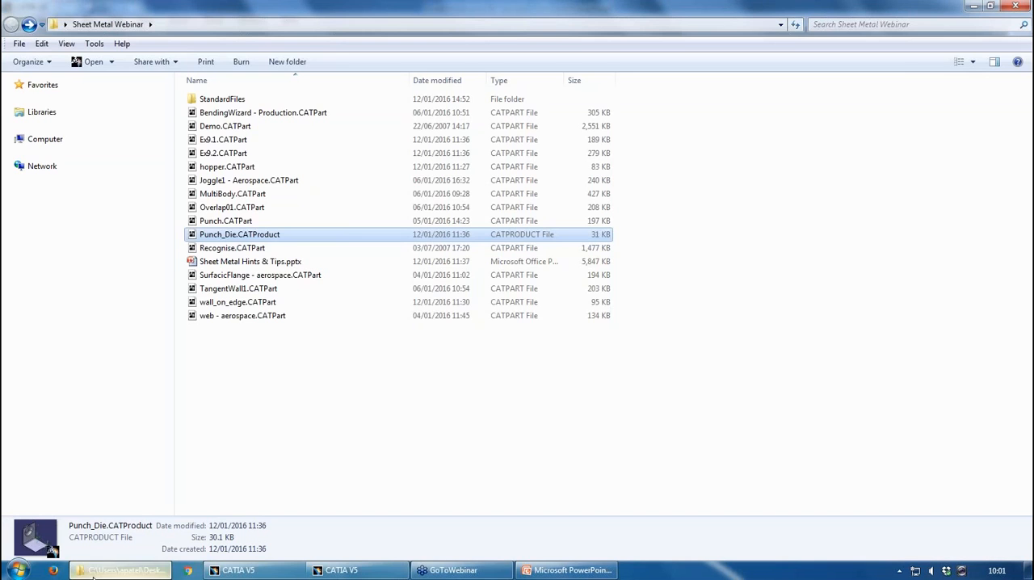
{"action": "left_click_drag", "start_coordinate": [261, 321], "coordinate": [264, 244]}
Switch the opened part to the Aerospace Sheet Metal Design workbench
{"action": "left_click", "coordinate": [26, 21]}
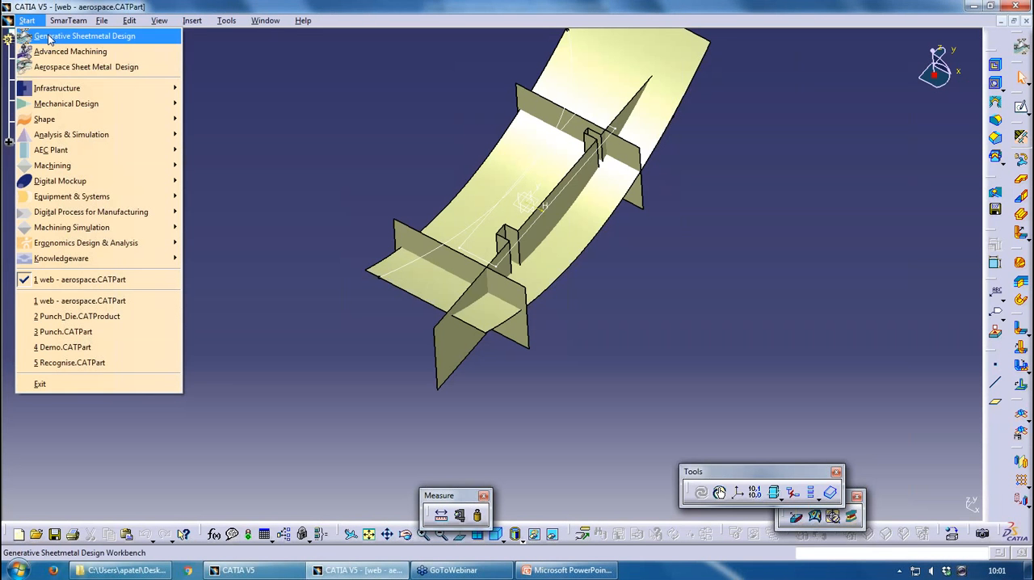
{"action": "left_click", "coordinate": [132, 71]}
{"action": "middle_click_drag", "start_coordinate": [334, 347], "coordinate": [387, 212]}
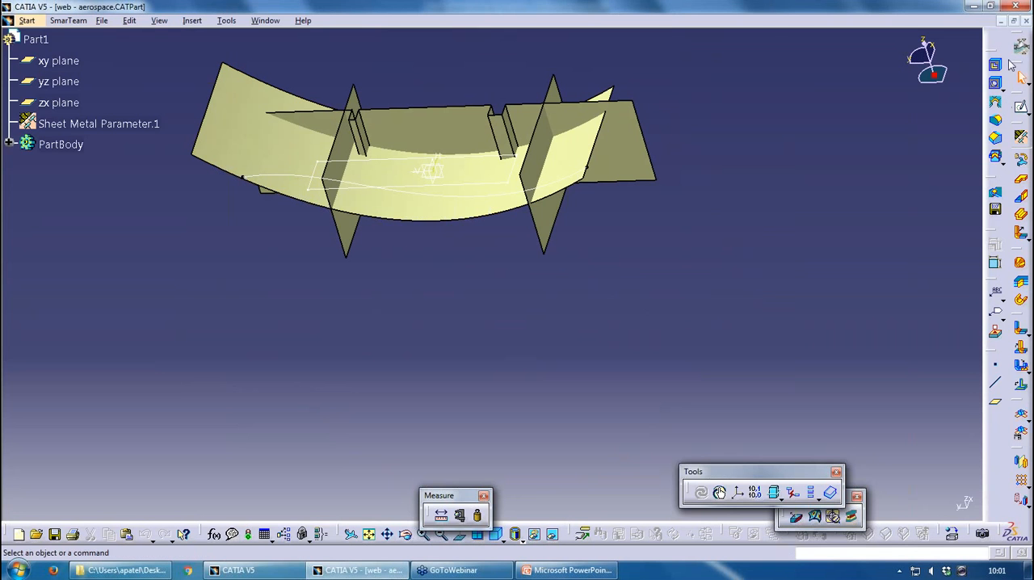
{"action": "left_click", "coordinate": [29, 21]}
{"action": "left_click", "coordinate": [81, 67]}
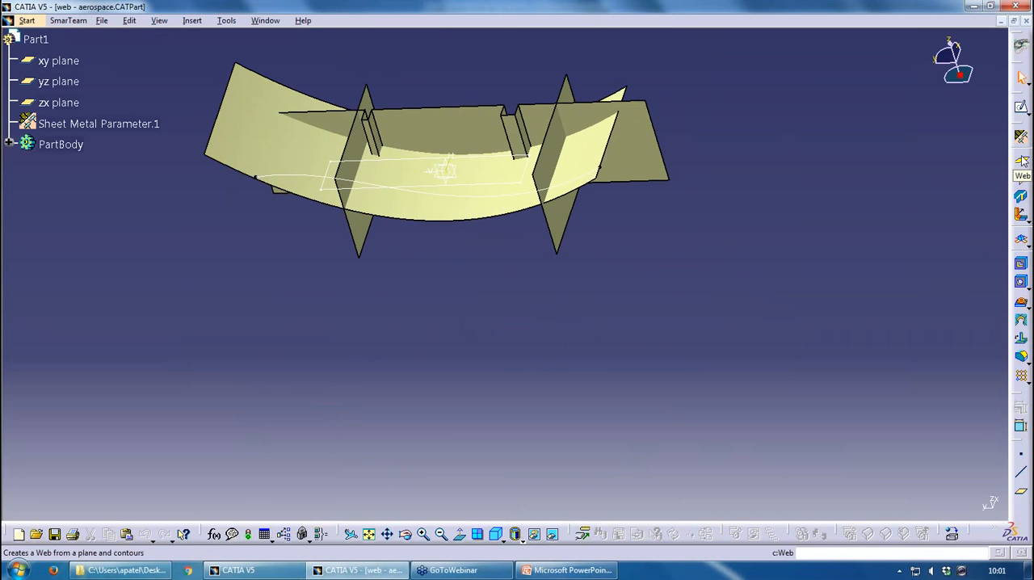
Create a Web feature with the large curved surface Extrude.1 as its support and inspect the resulting sheet
{"action": "left_click", "coordinate": [1021, 175]}
{"action": "middle_click_drag", "start_coordinate": [462, 279], "coordinate": [492, 193]}
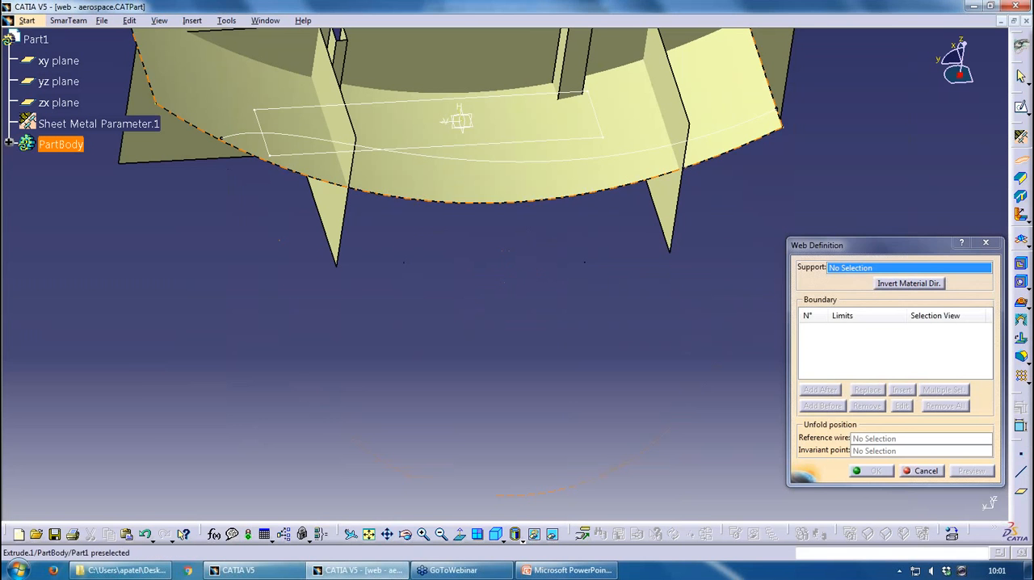
{"action": "left_click", "coordinate": [492, 192]}
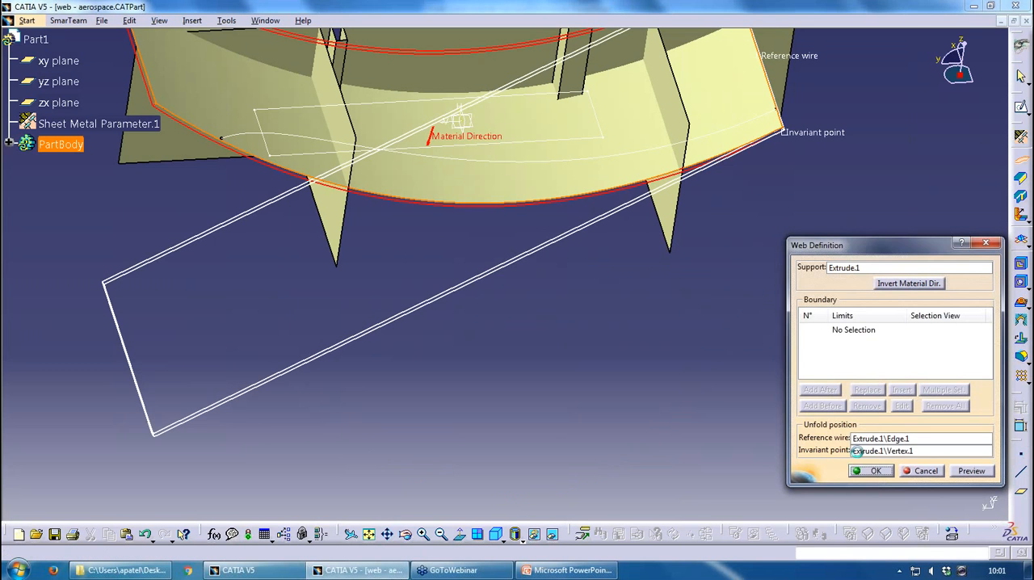
{"action": "left_click", "coordinate": [865, 467]}
{"action": "mouse_move", "coordinate": [560, 342]}
{"action": "middle_mouse_down"}
{"action": "mouse_move", "coordinate": [533, 175]}
{"action": "mouse_move", "coordinate": [547, 328]}
{"action": "middle_mouse_up"}
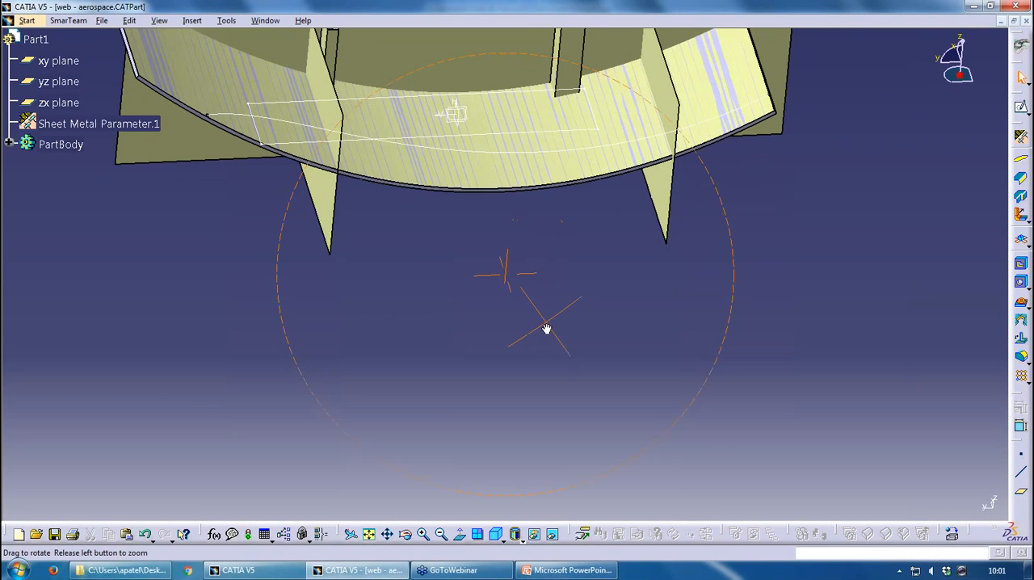
{"action": "scroll", "coordinate": [588, 308], "scroll_direction": "up", "scroll_amount": 2}
{"action": "middle_click_drag", "start_coordinate": [580, 273], "coordinate": [621, 396]}
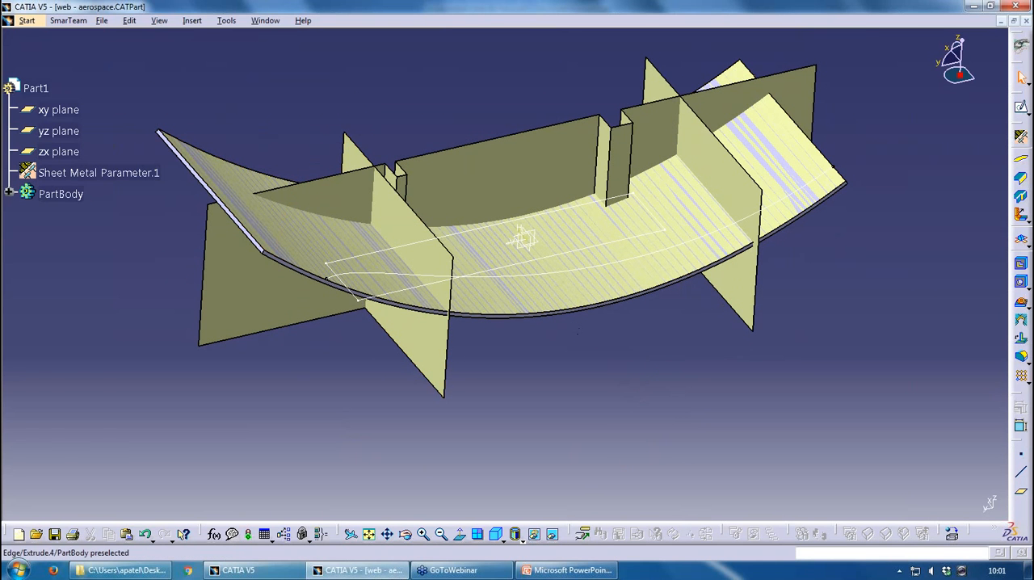
Edit Web.1 and bound it with Extrude.4, Extrude.3, Extrude.2 and the projected curve Project.1 as folded-view limits
{"action": "left_click", "coordinate": [10, 194]}
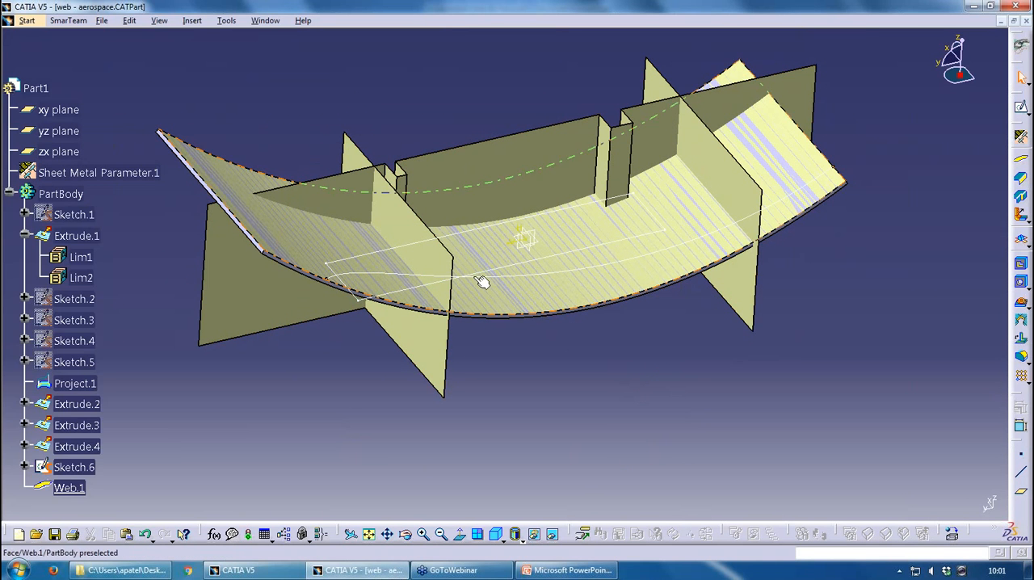
{"action": "double_click", "coordinate": [69, 488]}
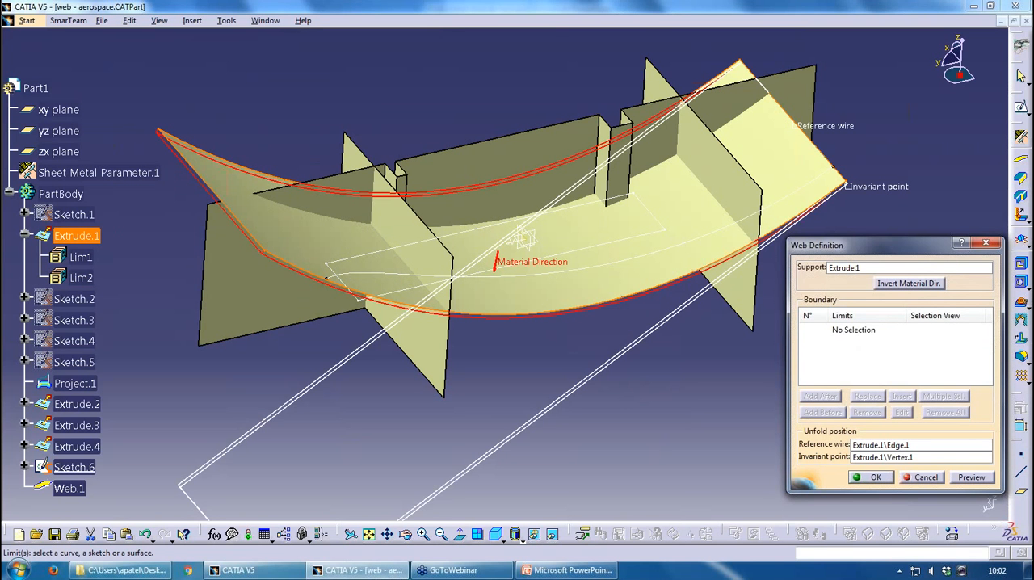
{"action": "left_click", "coordinate": [744, 194]}
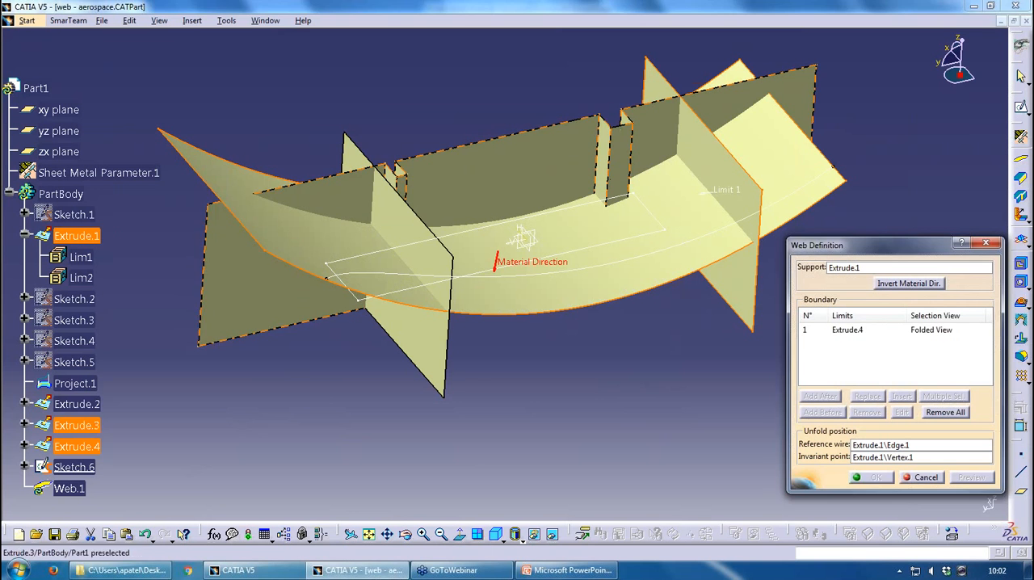
{"action": "left_click", "coordinate": [270, 308]}
{"action": "left_click", "coordinate": [423, 282]}
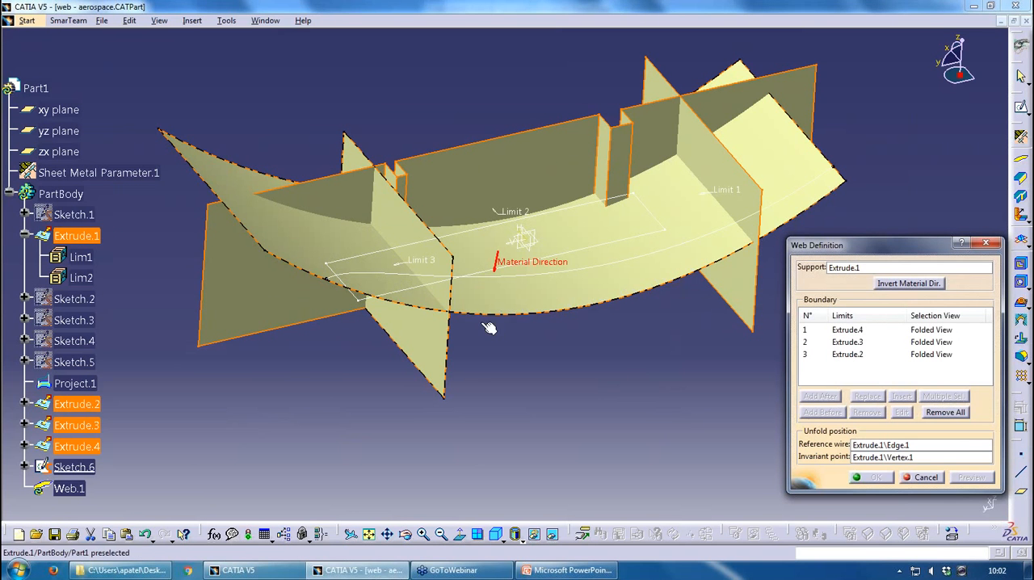
{"action": "left_click", "coordinate": [634, 257]}
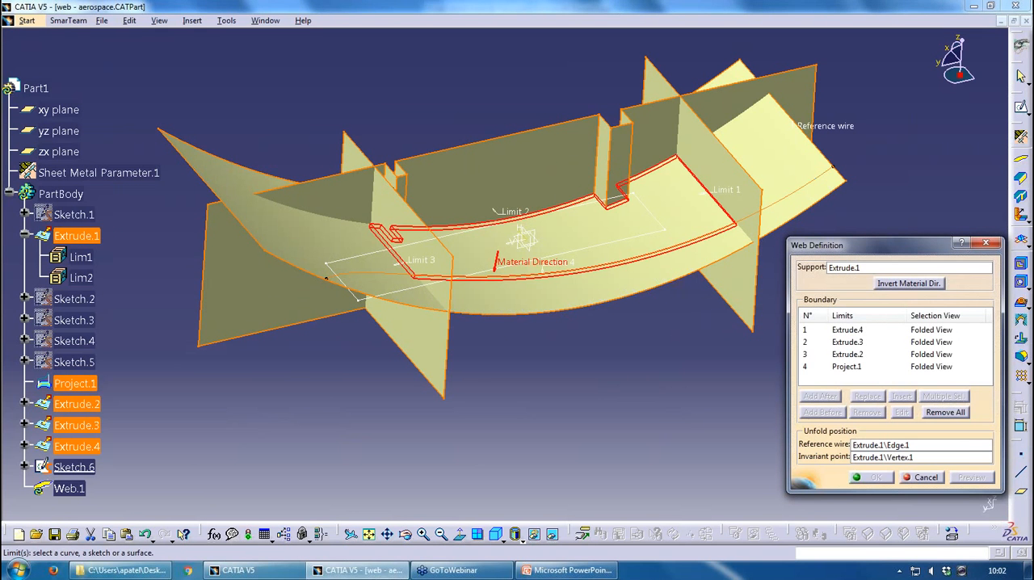
Set the web's unfold reference wire to the upper edge of Extrude.4 and confirm the web definition
{"action": "left_click", "coordinate": [937, 447]}
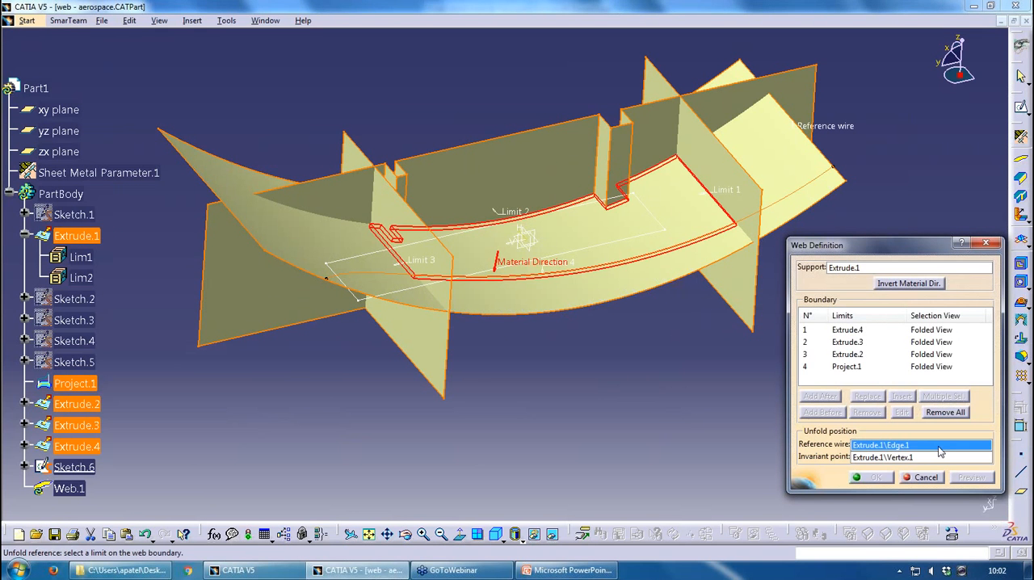
{"action": "left_click", "coordinate": [762, 186]}
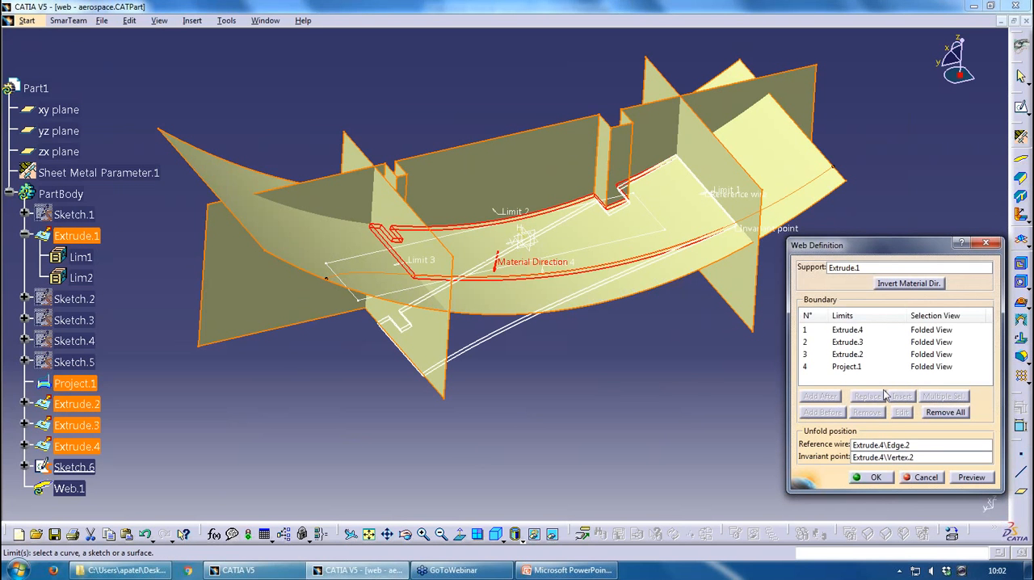
{"action": "middle_click_drag", "start_coordinate": [508, 344], "coordinate": [449, 242]}
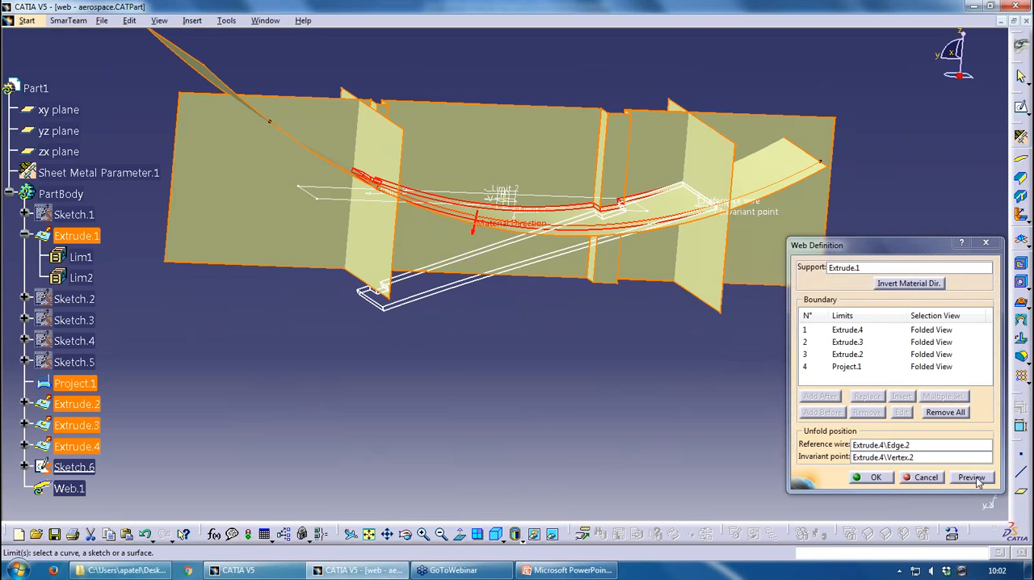
{"action": "left_click", "coordinate": [882, 481]}
Inspect the trimmed web, unfold it to the flat view and fold it back to the 3D view
{"action": "middle_click_drag", "start_coordinate": [519, 265], "coordinate": [485, 202]}
{"action": "left_click", "coordinate": [543, 324]}
{"action": "scroll", "coordinate": [545, 326], "scroll_direction": "up", "scroll_amount": 1}
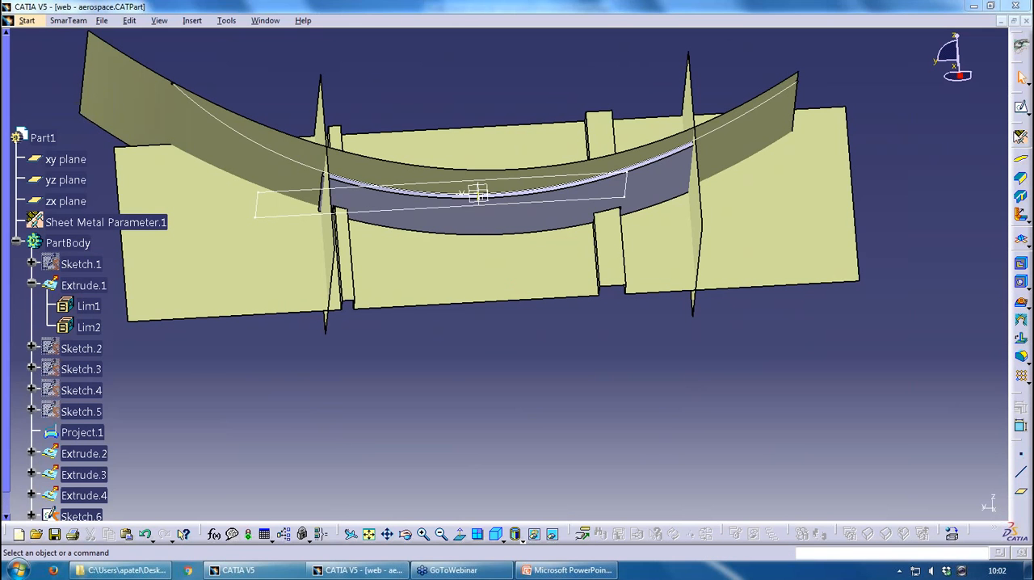
{"action": "left_click", "coordinate": [1021, 240]}
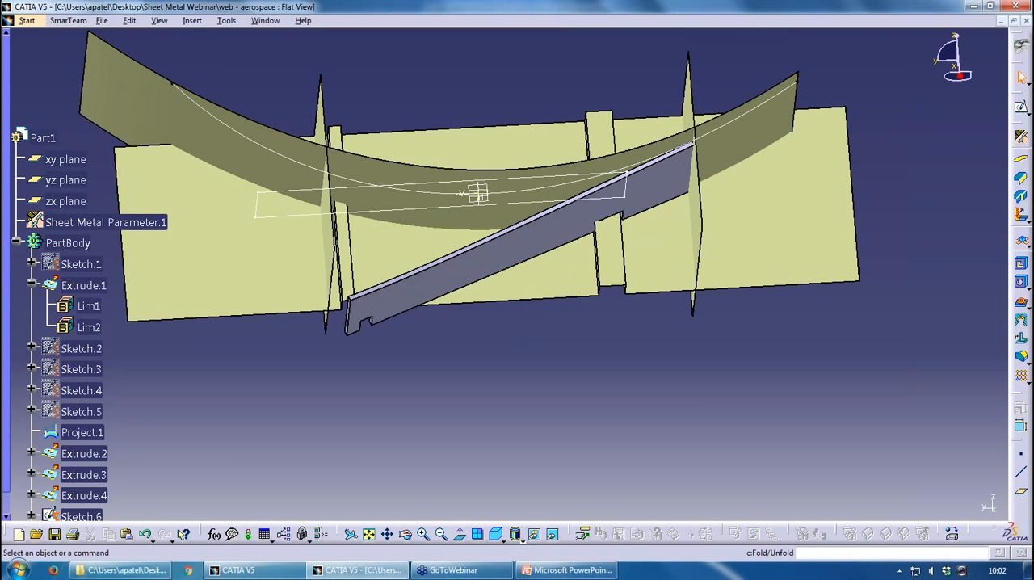
{"action": "left_click", "coordinate": [1022, 244]}
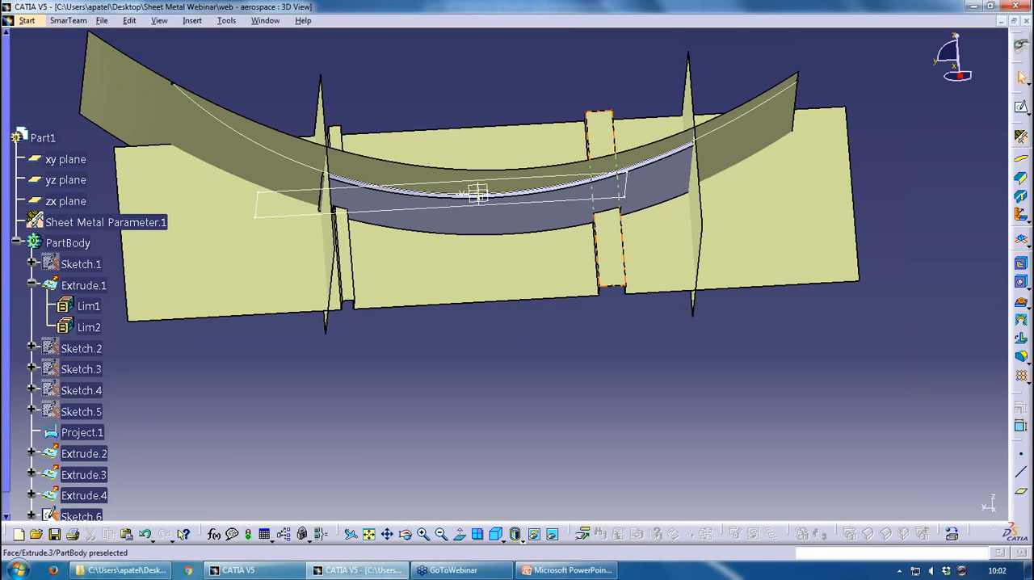
Hide all construction geometry from Sketch.1 to Sketch.6, including Project.1 and the extrudes, leaving Web.1 shown, and inspect the web
{"action": "left_click", "coordinate": [86, 267]}
{"action": "scroll", "coordinate": [164, 370], "scroll_direction": "down", "scroll_amount": 3}
{"action": "left_click", "coordinate": [98, 318], "text": "shift"}
{"action": "right_click", "coordinate": [98, 318]}
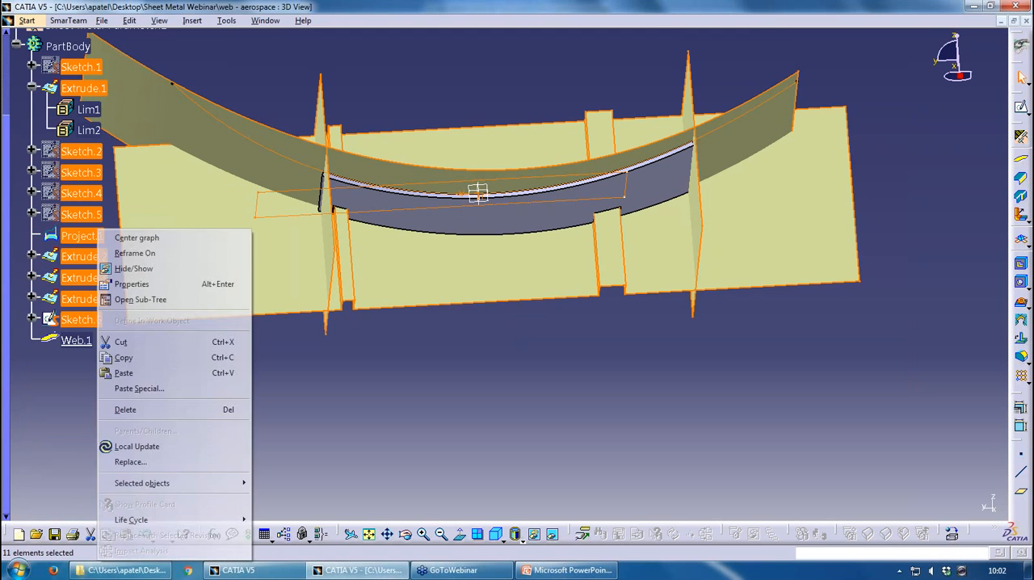
{"action": "left_click", "coordinate": [155, 265]}
{"action": "left_click", "coordinate": [92, 320]}
{"action": "scroll", "coordinate": [91, 137], "scroll_direction": "up", "scroll_amount": 3}
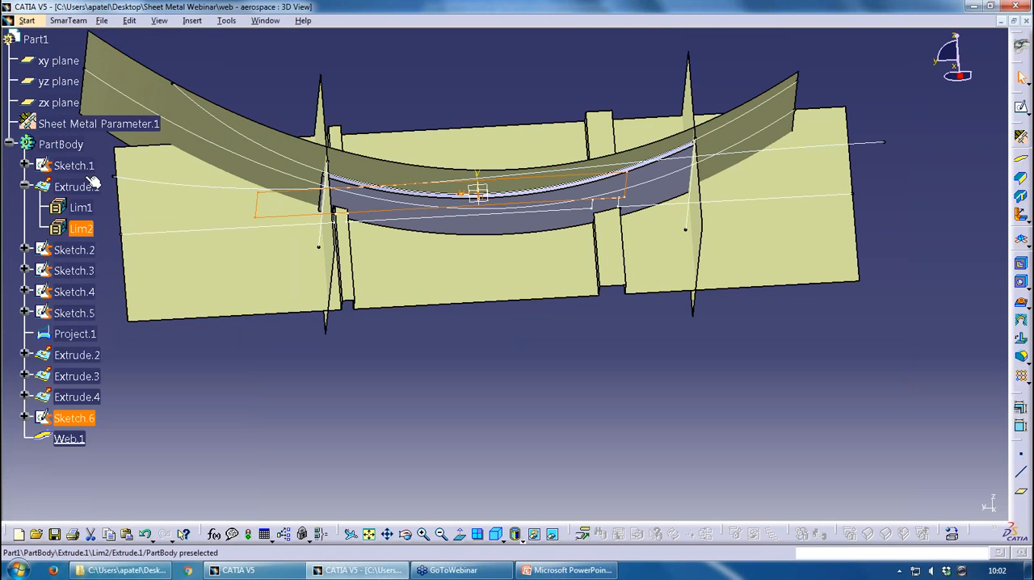
{"action": "left_click", "coordinate": [74, 165], "text": "shift"}
{"action": "right_click", "coordinate": [76, 167]}
{"action": "left_click", "coordinate": [111, 205]}
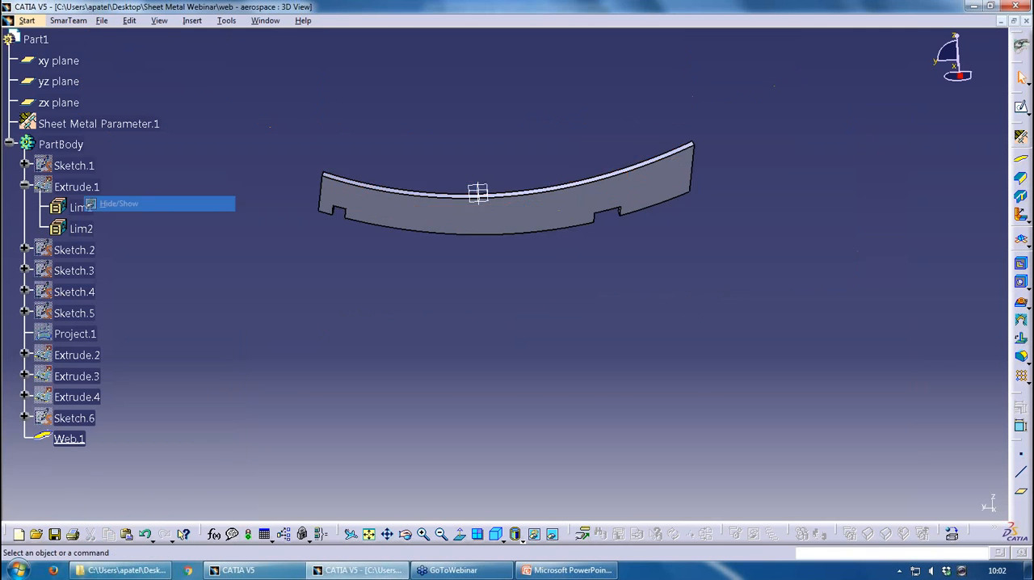
{"action": "mouse_move", "coordinate": [533, 380]}
{"action": "middle_mouse_down"}
{"action": "mouse_move", "coordinate": [588, 402]}
{"action": "mouse_move", "coordinate": [536, 388]}
{"action": "mouse_move", "coordinate": [557, 376]}
{"action": "middle_mouse_up"}
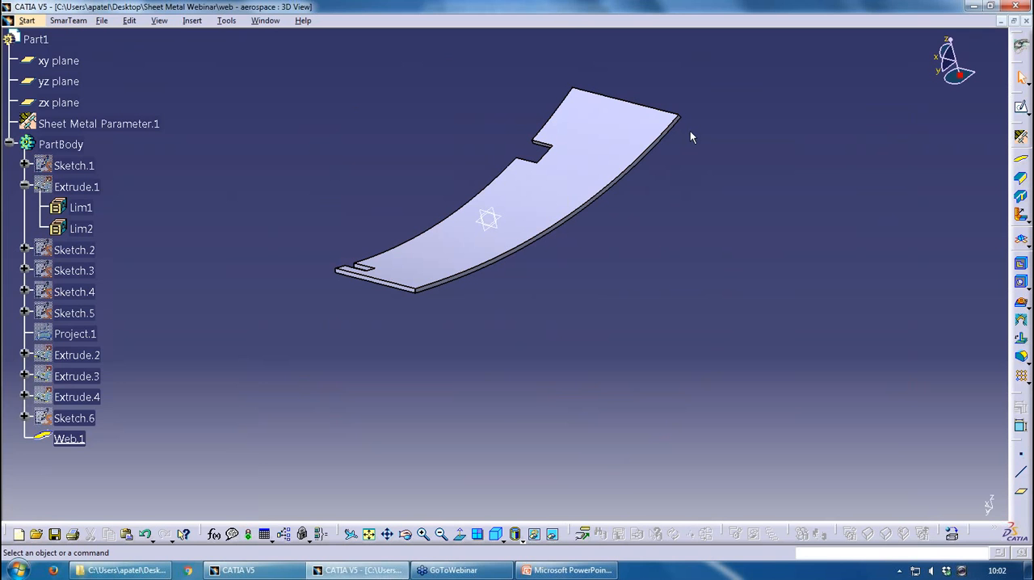
{"action": "scroll", "coordinate": [585, 268], "scroll_direction": "up", "scroll_amount": 2}
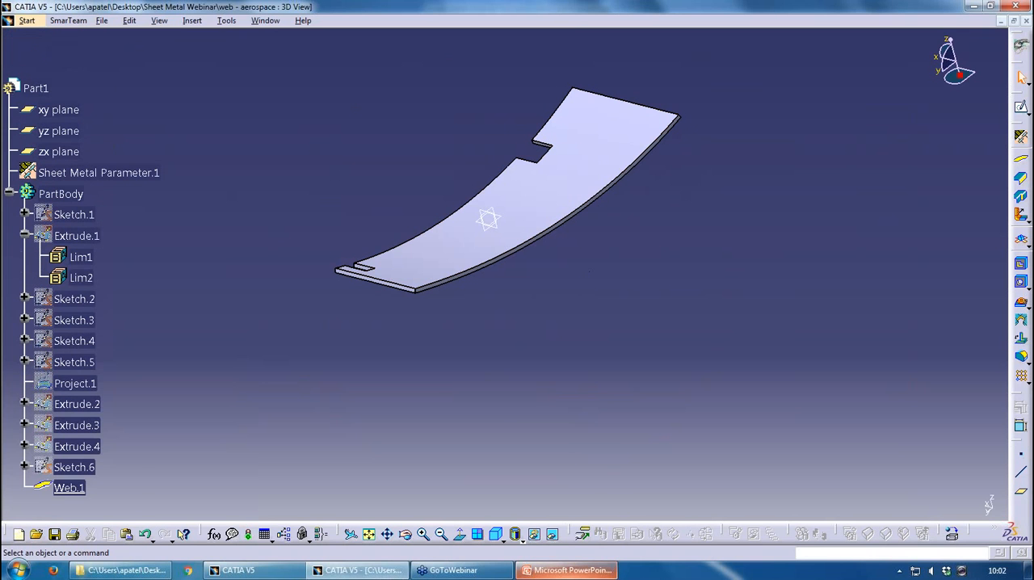
Switch to PowerPoint, present the Aerospace Sheet Metal SURFACIC FLANGE slide and end the slide show
{"action": "key", "text": "alt+Tab"}
{"action": "left_click", "coordinate": [896, 554]}
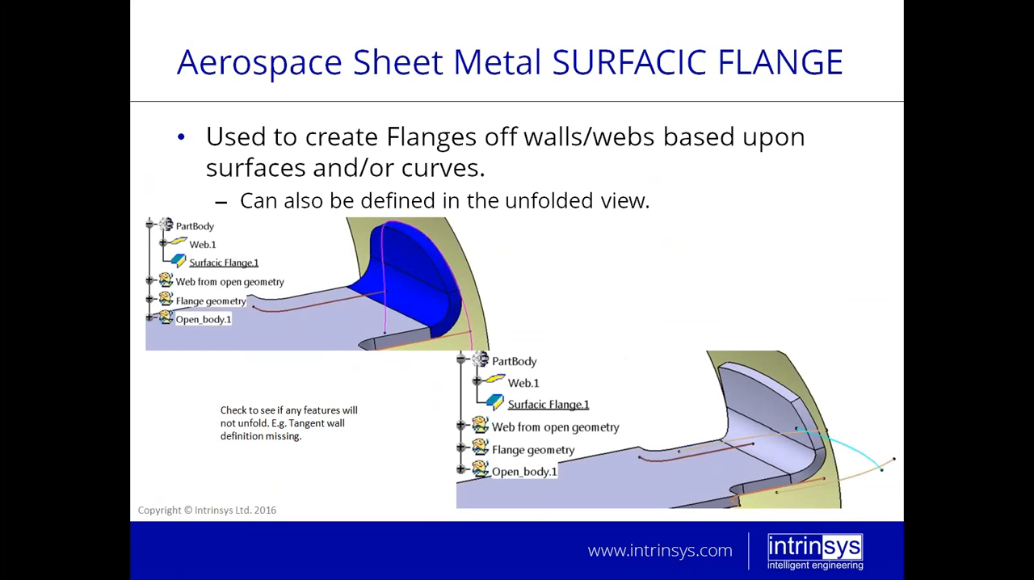
{"action": "key", "text": "Escape"}
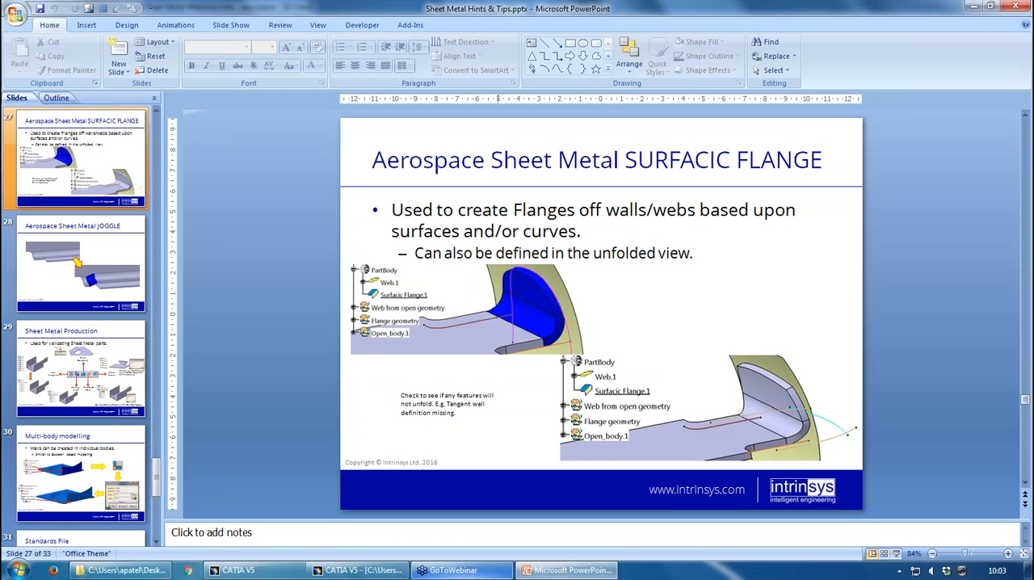
Close the web part in CATIA without saving and open SurfacicFlange - aerospace.CATPart from the Sheet Metal Webinar folder
{"action": "left_click", "coordinate": [360, 571]}
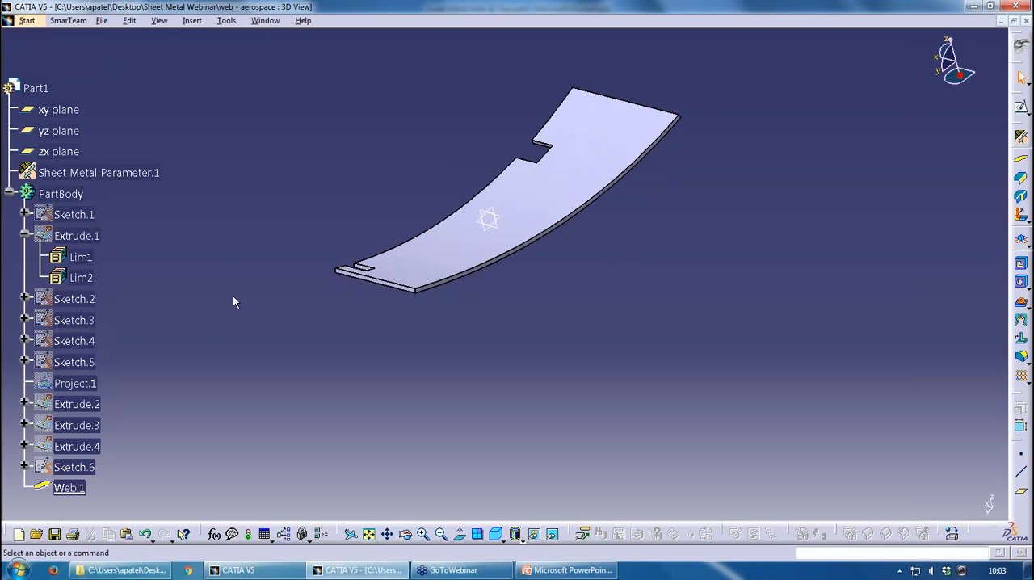
{"action": "left_click", "coordinate": [1026, 20]}
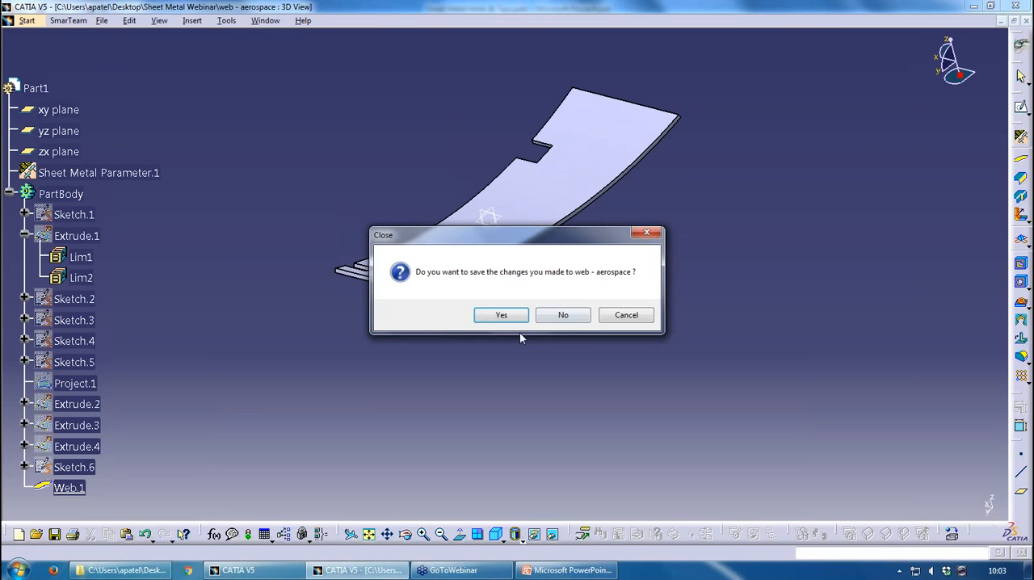
{"action": "left_click", "coordinate": [568, 313]}
{"action": "left_click", "coordinate": [146, 568]}
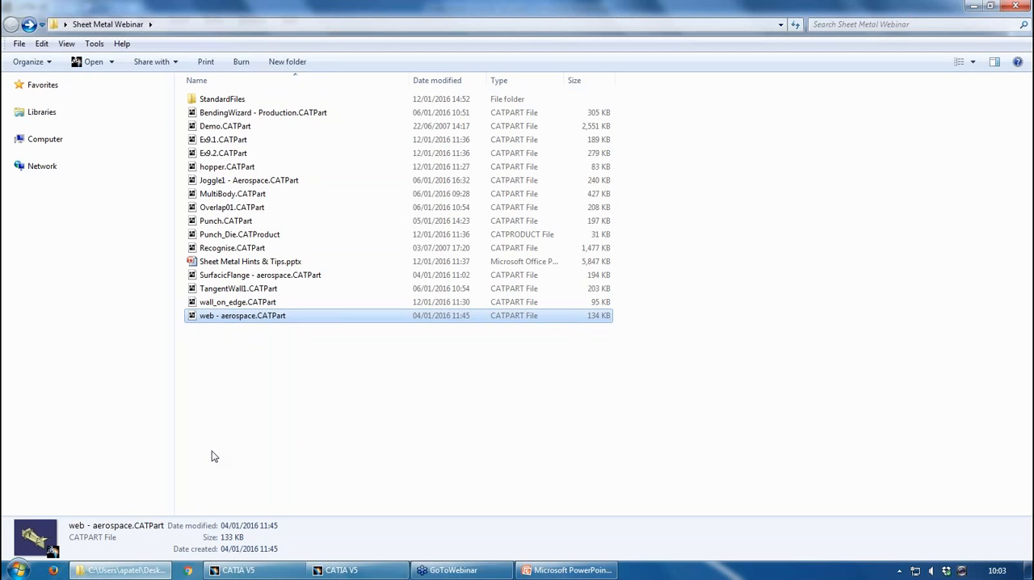
{"action": "left_click", "coordinate": [250, 275]}
{"action": "left_click", "coordinate": [356, 570]}
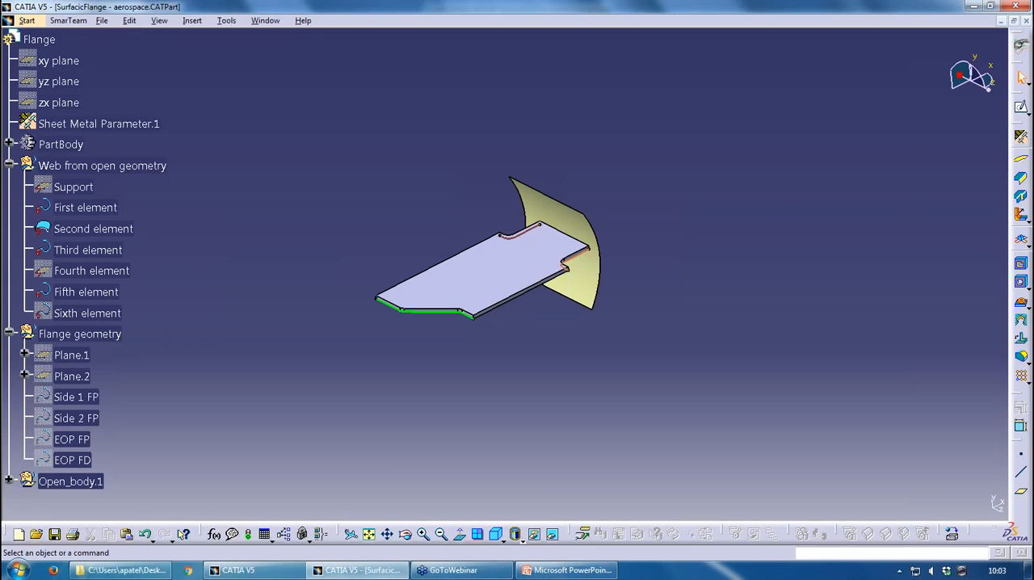
Create a Surfacic Flange with the flat web as base feature and the curved surface Second element as its exact support
{"action": "middle_click_drag", "start_coordinate": [607, 295], "coordinate": [549, 278]}
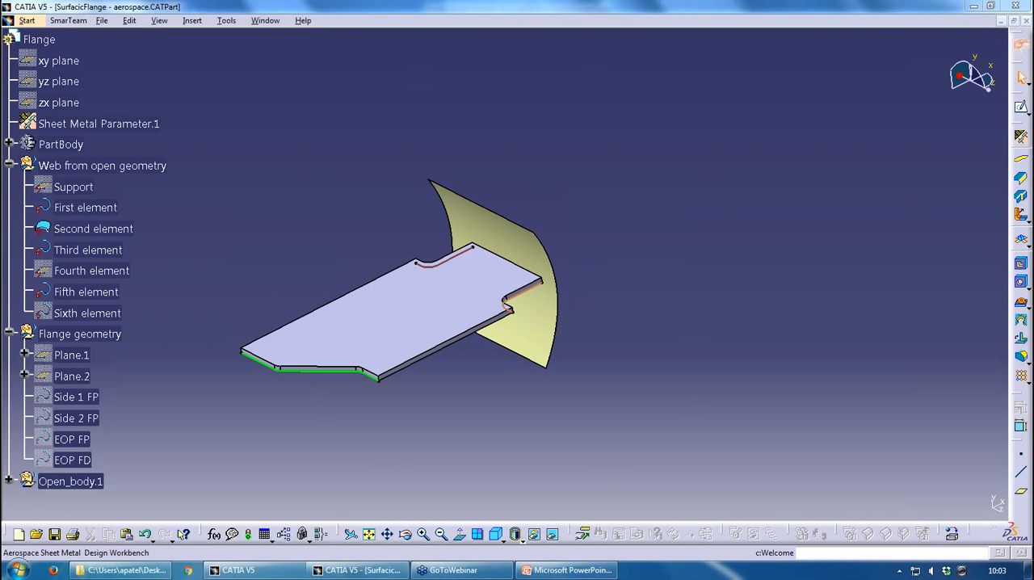
{"action": "left_click", "coordinate": [1020, 179]}
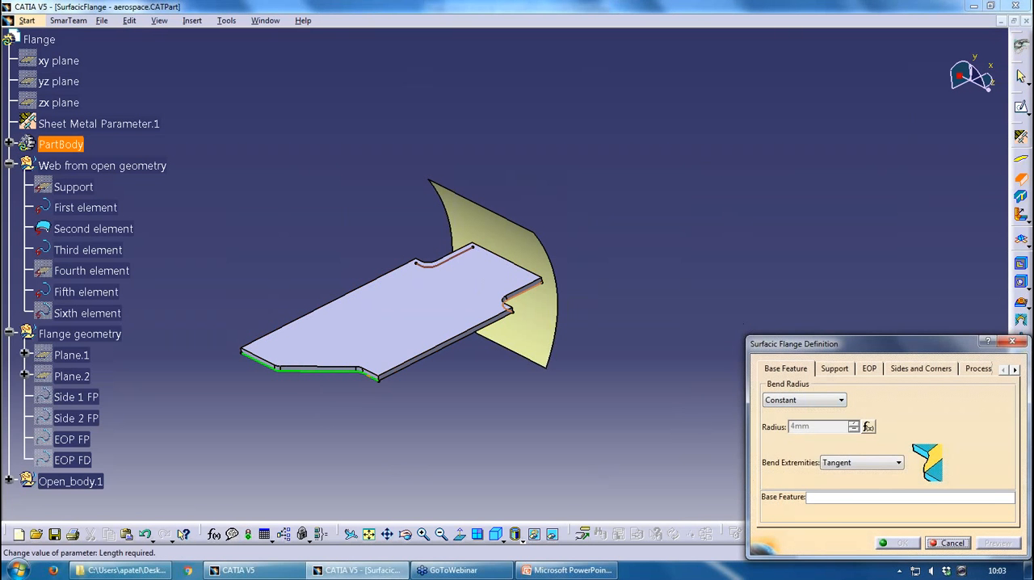
{"action": "left_click", "coordinate": [477, 296]}
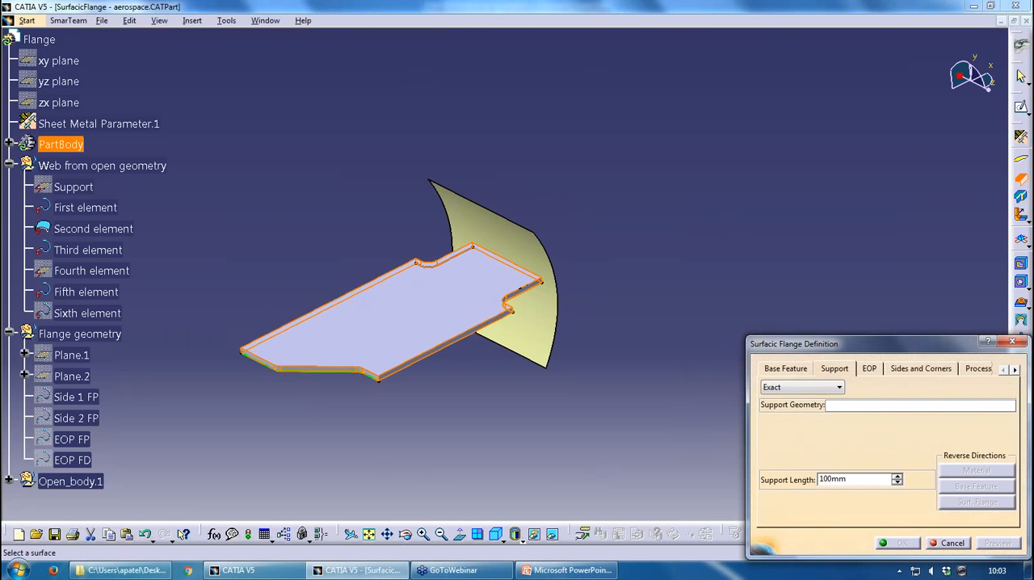
{"action": "middle_click_drag", "start_coordinate": [406, 230], "coordinate": [440, 215]}
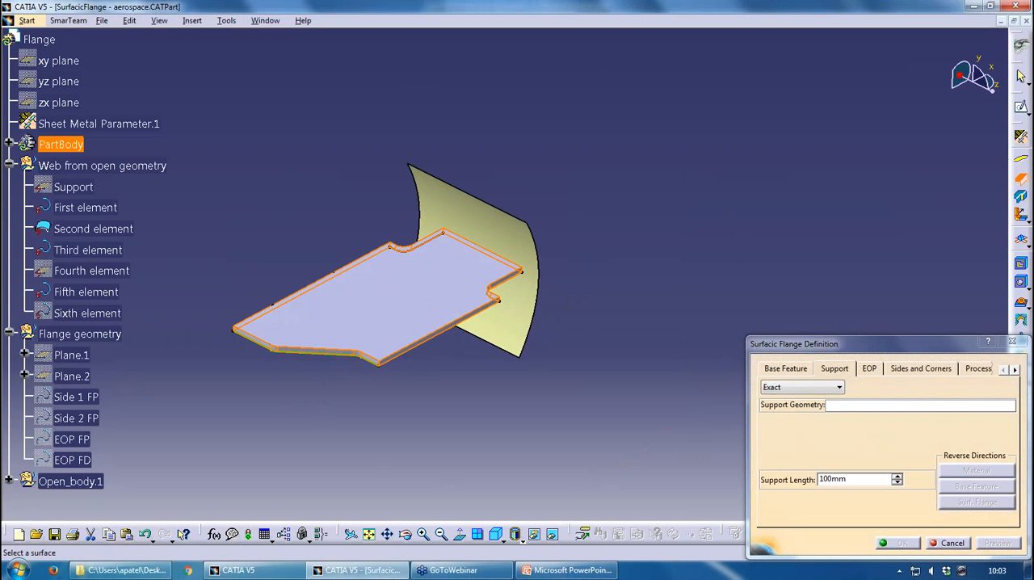
{"action": "left_click_drag", "start_coordinate": [828, 344], "coordinate": [734, 133]}
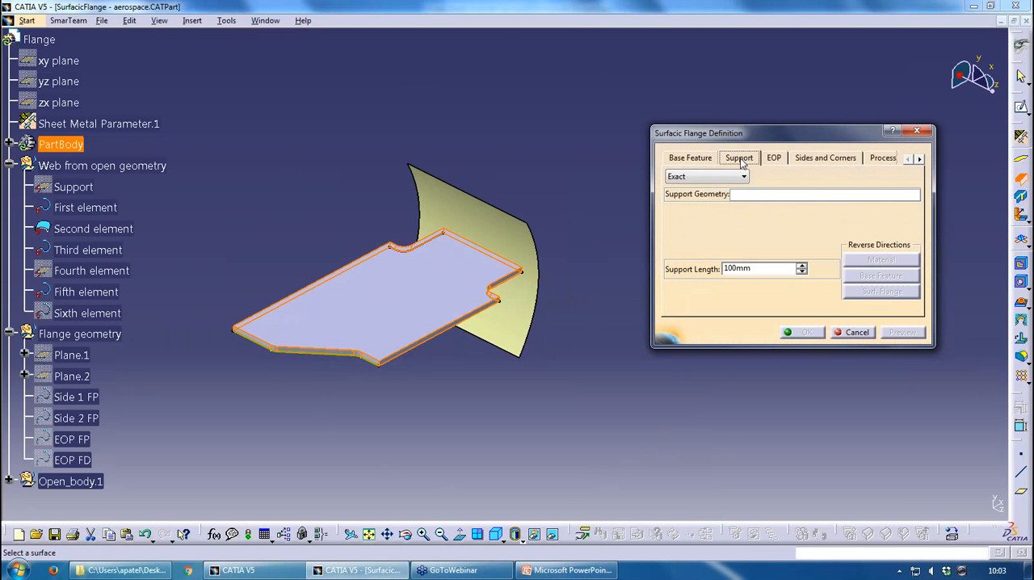
{"action": "left_click", "coordinate": [748, 195]}
{"action": "left_click", "coordinate": [93, 229]}
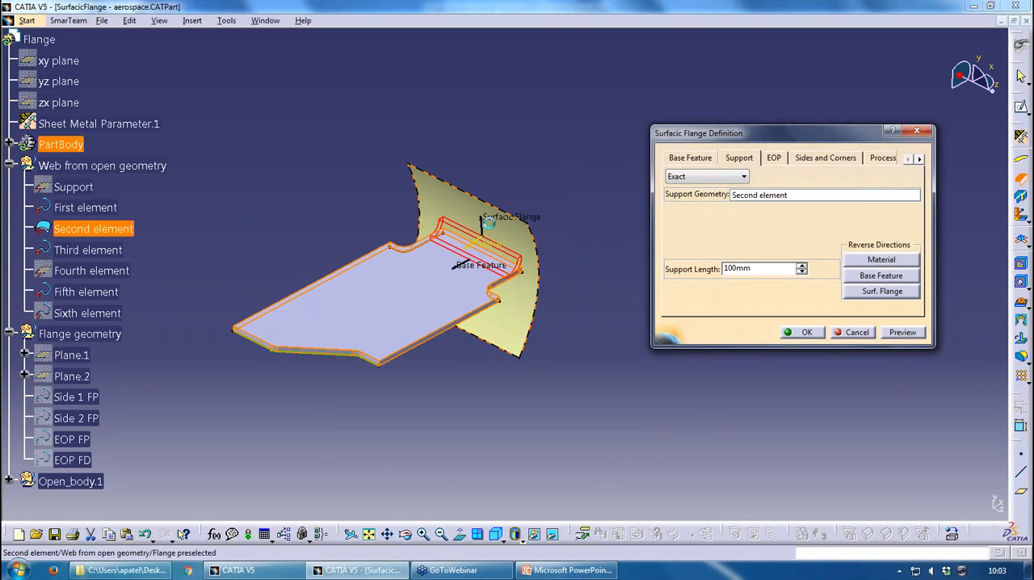
{"action": "middle_click_drag", "start_coordinate": [391, 283], "coordinate": [335, 230]}
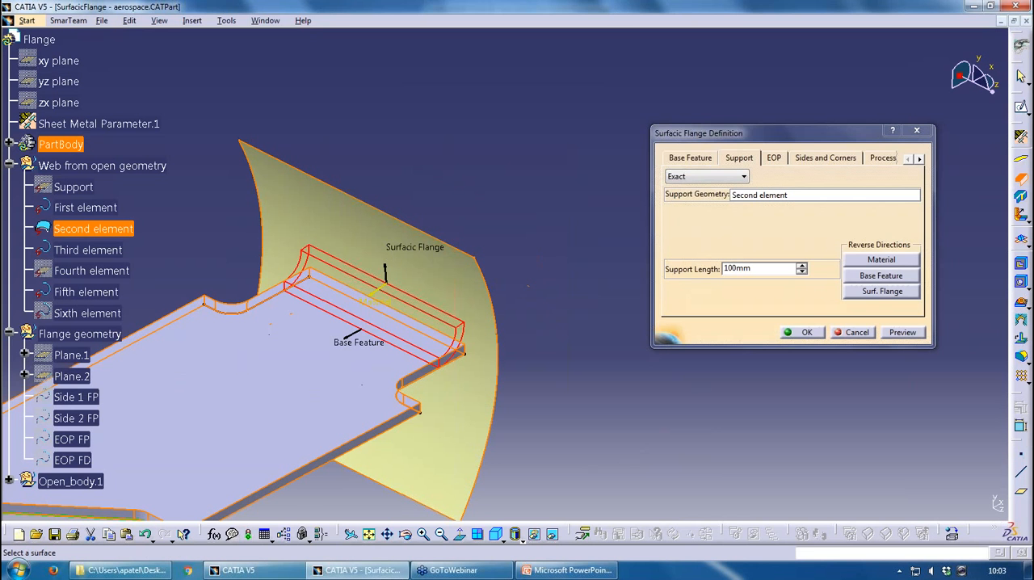
{"action": "left_click", "coordinate": [900, 332]}
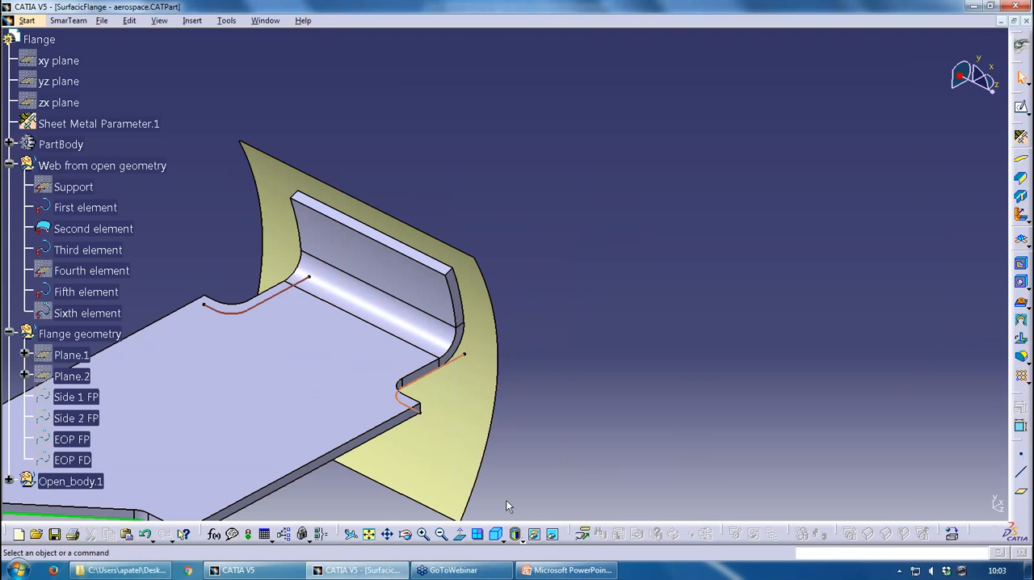
Move the EOP FD curve from the hidden space into the visible space and return to the visible geometry
{"action": "left_click", "coordinate": [553, 537]}
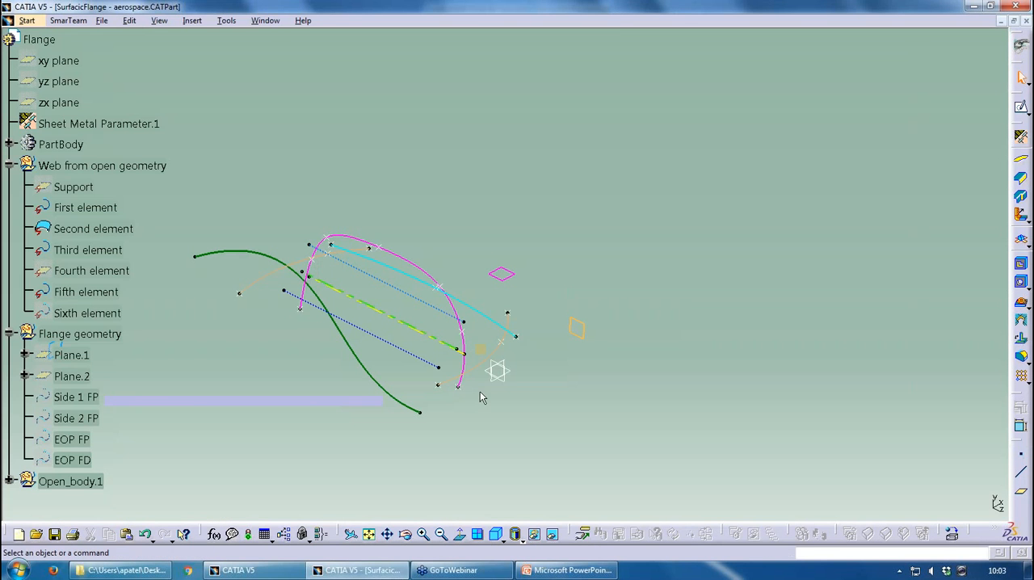
{"action": "right_click", "coordinate": [463, 346]}
{"action": "left_click", "coordinate": [500, 47]}
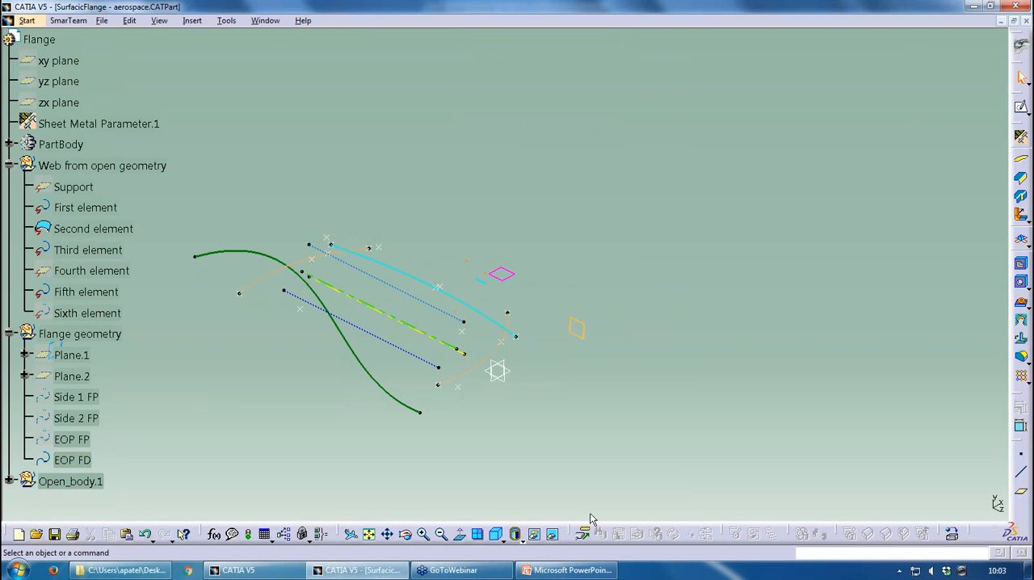
{"action": "left_click", "coordinate": [553, 536]}
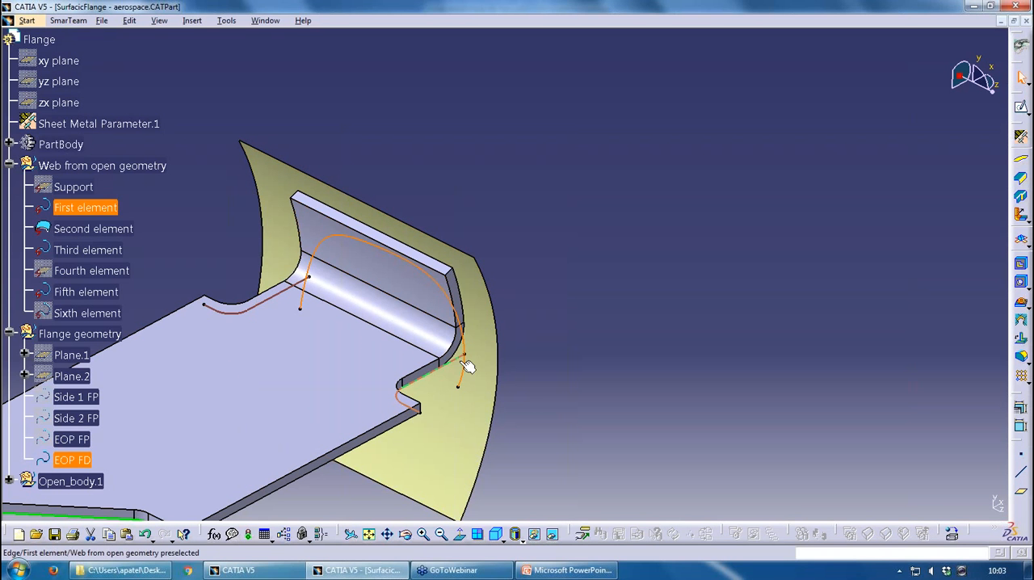
Edit the Surfacic Flange and set its end of part to Element FD with the EOP FD curve as boundary
{"action": "double_click", "coordinate": [410, 295]}
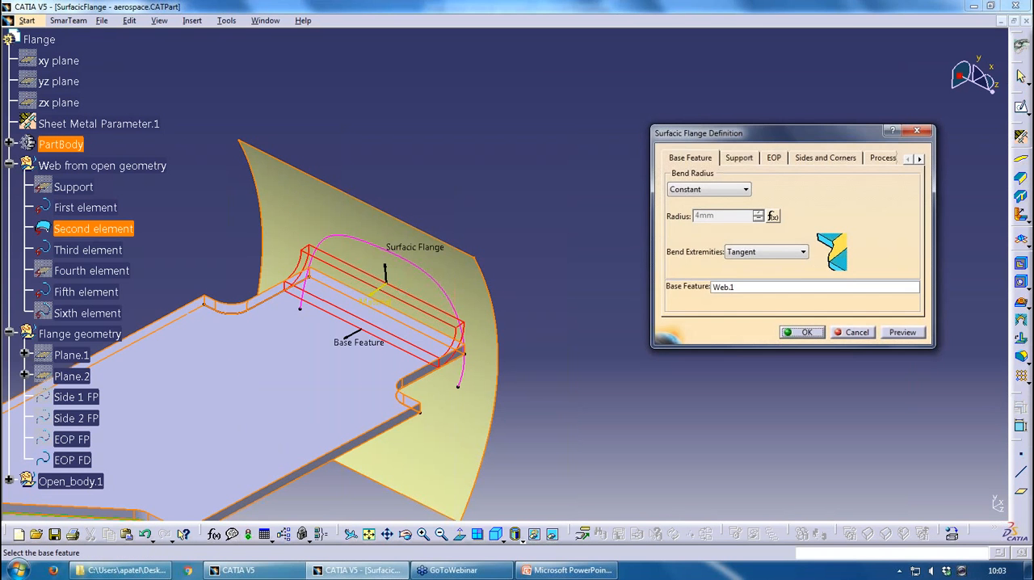
{"action": "left_click", "coordinate": [738, 157]}
{"action": "left_click", "coordinate": [771, 160]}
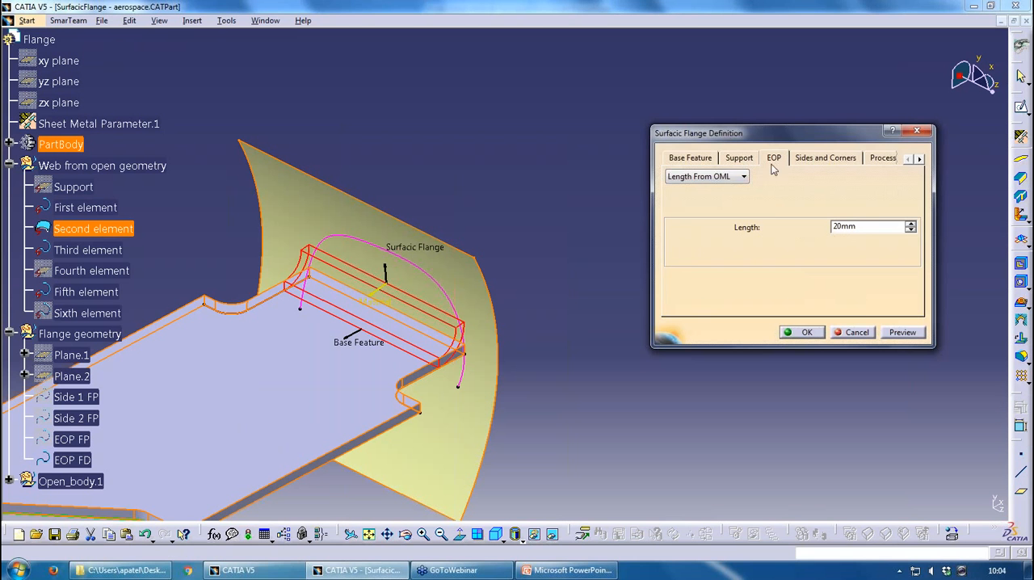
{"action": "left_click", "coordinate": [731, 176]}
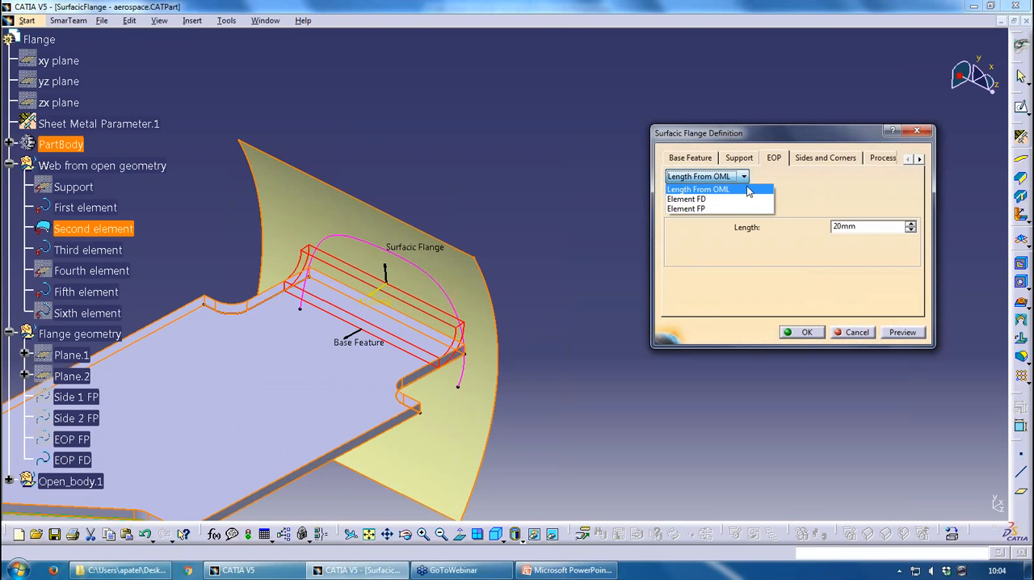
{"action": "left_click", "coordinate": [720, 199]}
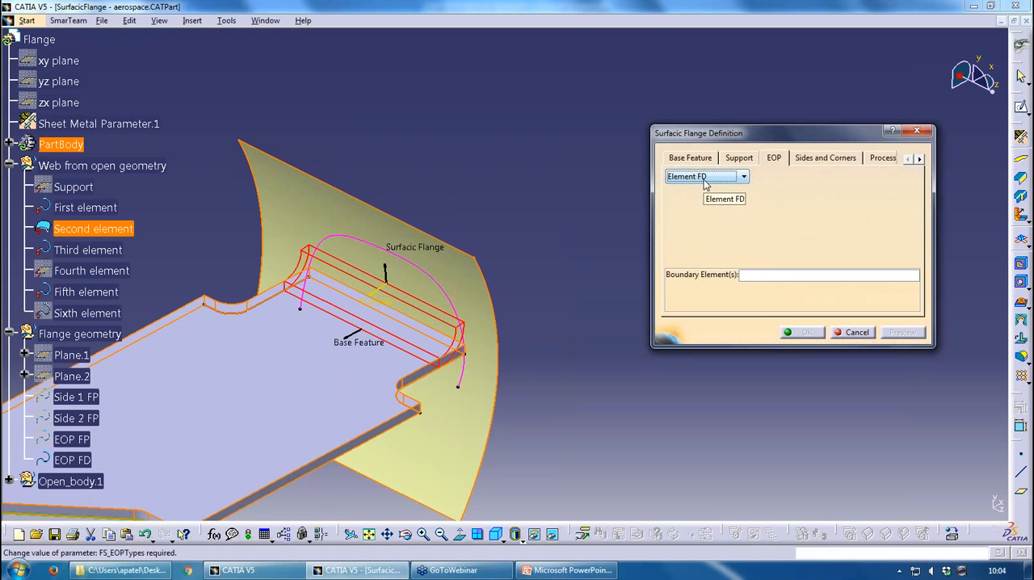
{"action": "left_click", "coordinate": [782, 277]}
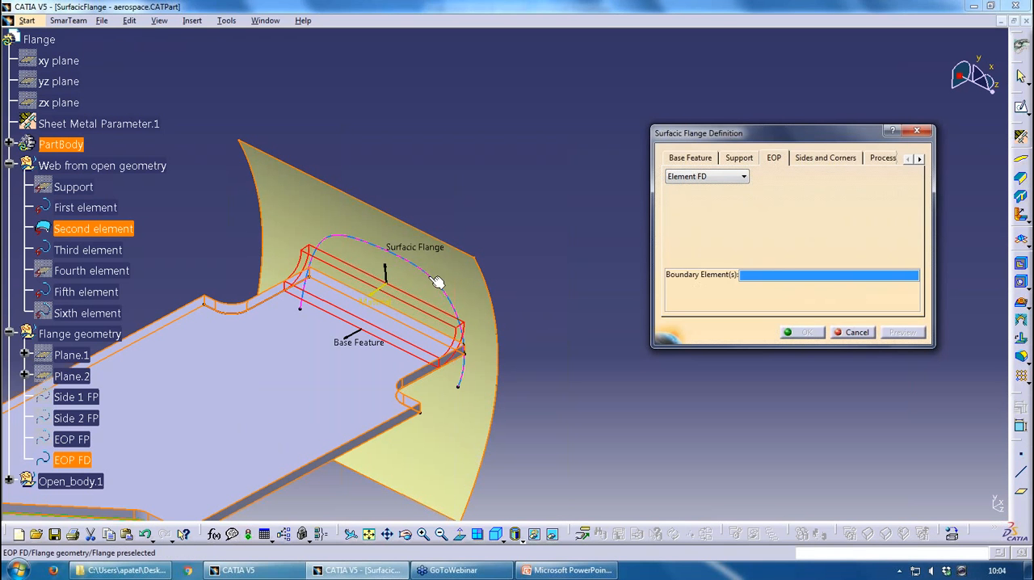
{"action": "left_click", "coordinate": [503, 281]}
Set Side 1 and Side 2 of the Surfacic Flange to None and apply the definition
{"action": "left_click", "coordinate": [825, 157]}
{"action": "left_click", "coordinate": [745, 190]}
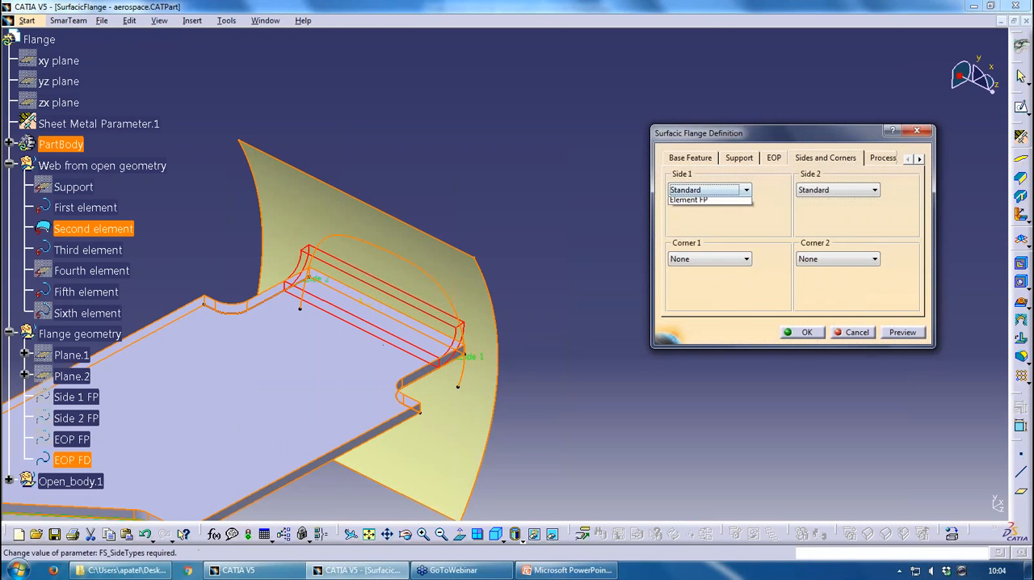
{"action": "left_click", "coordinate": [697, 208]}
{"action": "left_click", "coordinate": [874, 190]}
{"action": "left_click", "coordinate": [824, 212]}
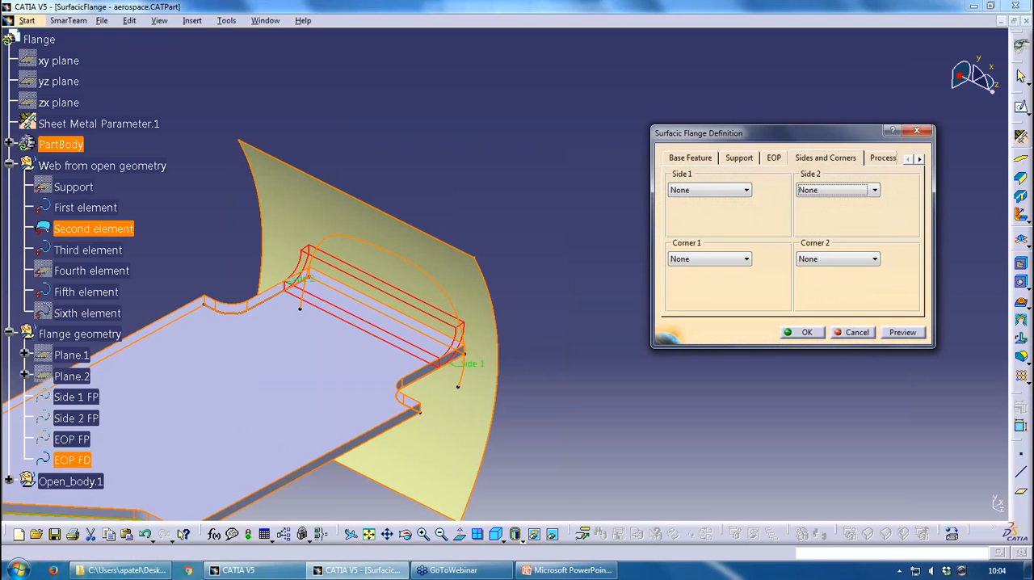
{"action": "left_click", "coordinate": [810, 332]}
{"action": "middle_click_drag", "start_coordinate": [565, 323], "coordinate": [464, 291]}
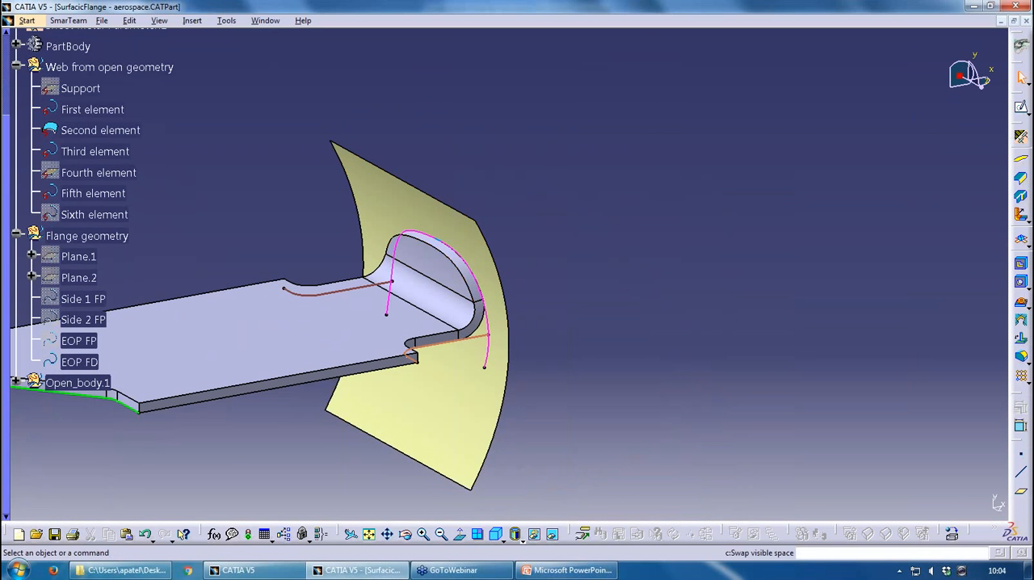
Hide the EOP FD curve and move the far side curve Spline.6 from the hidden space into the visible space
{"action": "right_click", "coordinate": [490, 24]}
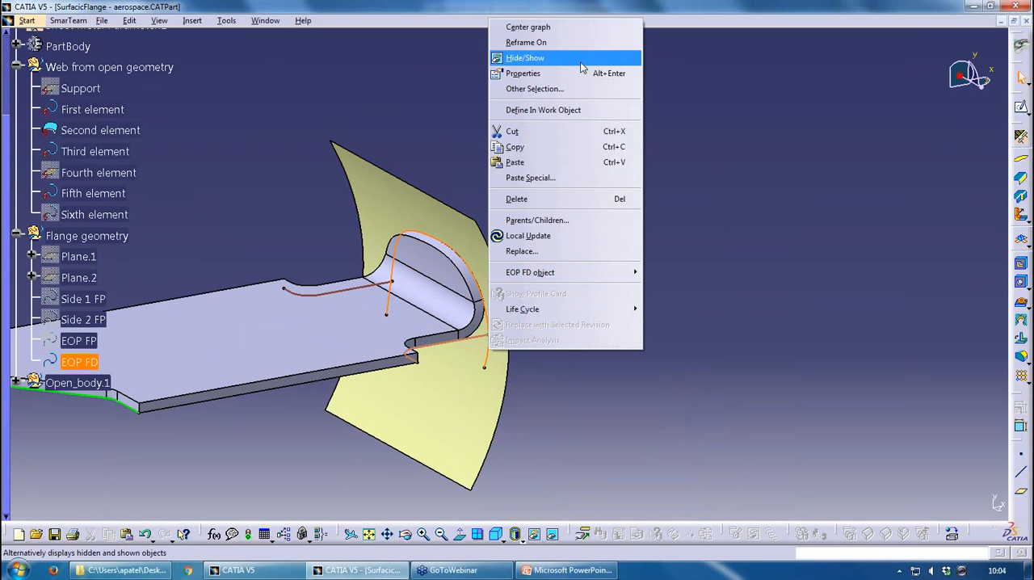
{"action": "left_click", "coordinate": [526, 58]}
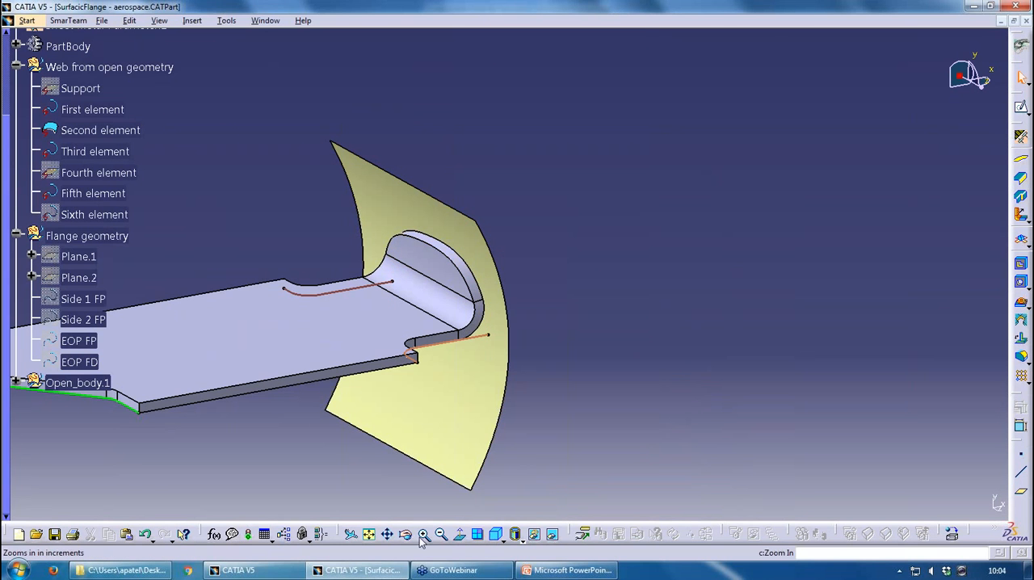
{"action": "left_click", "coordinate": [555, 535]}
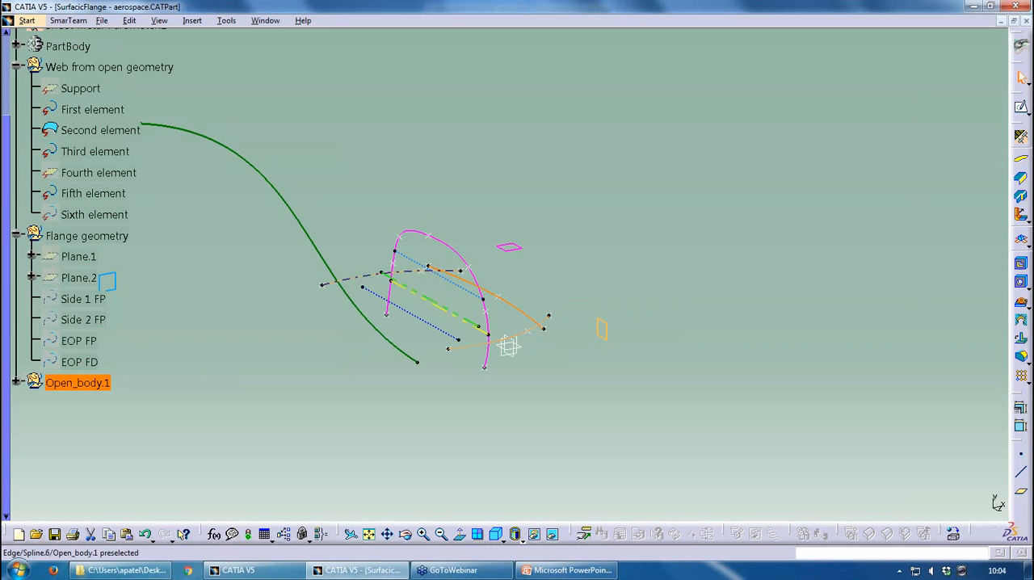
{"action": "right_click", "coordinate": [360, 276]}
{"action": "left_click", "coordinate": [388, 270]}
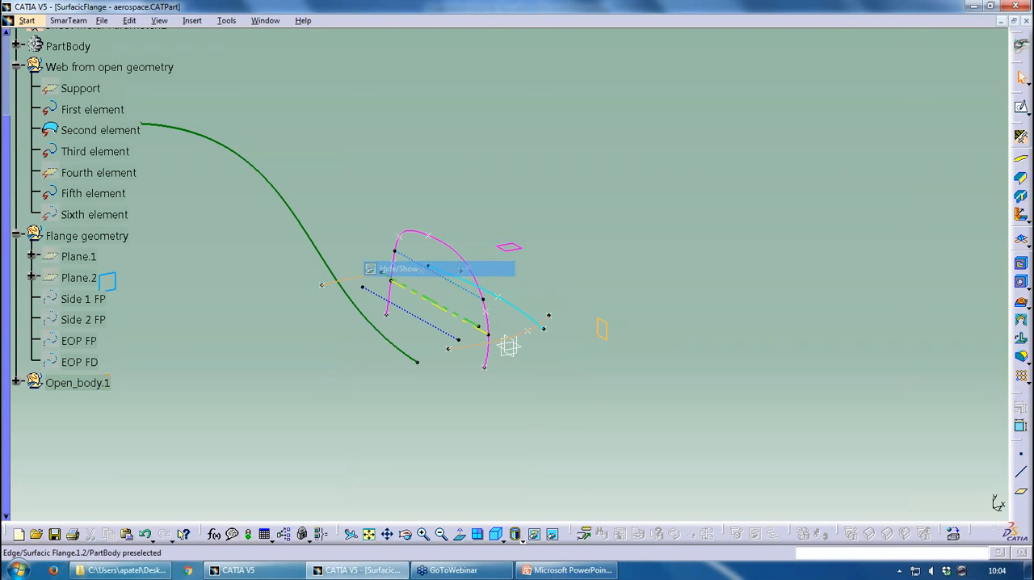
{"action": "right_click", "coordinate": [538, 327]}
{"action": "left_click", "coordinate": [563, 269]}
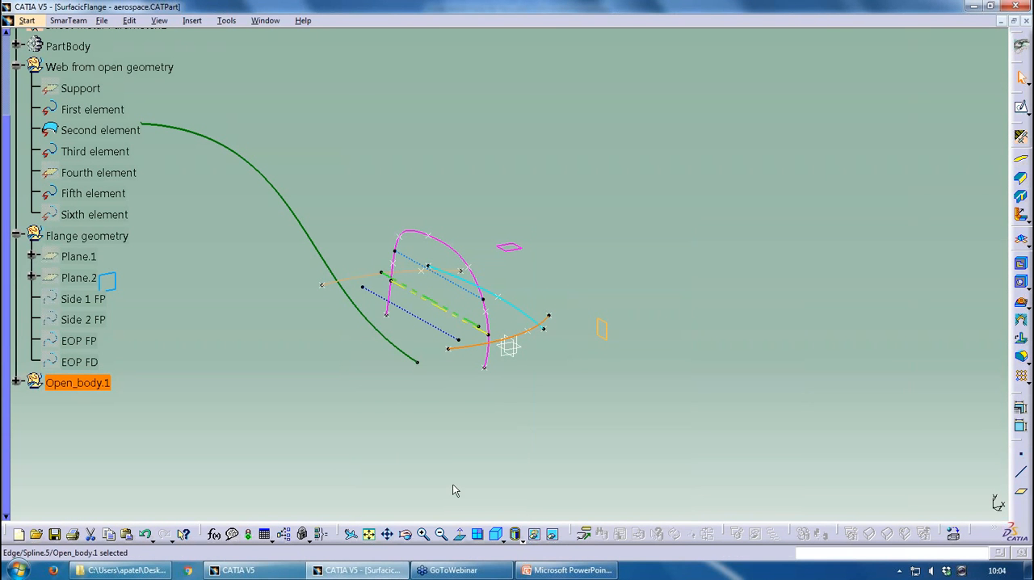
{"action": "left_click", "coordinate": [554, 536]}
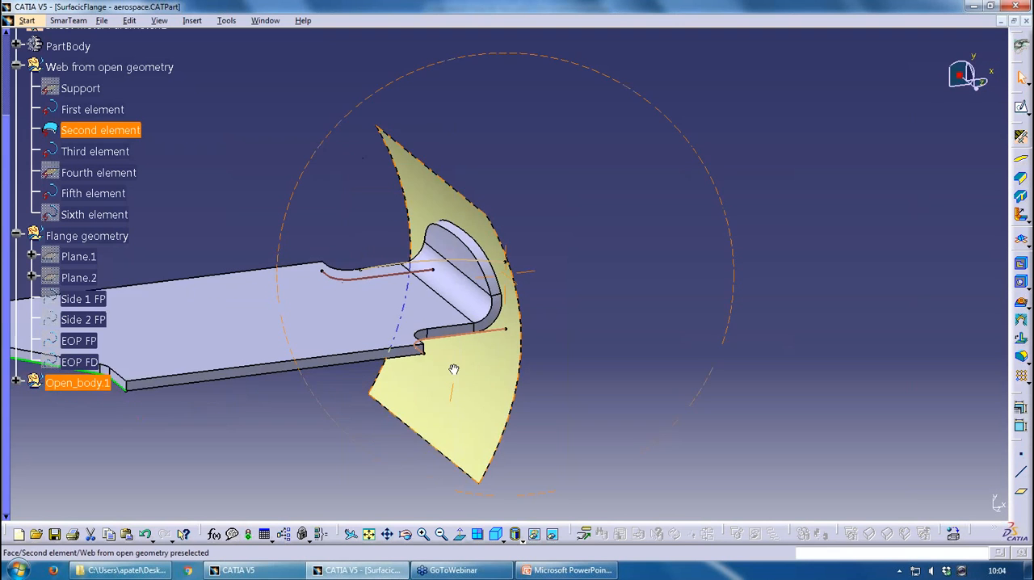
Move the side curve Spline.5 and the end curve Spline.8 into the visible space, and return to the visible geometry
{"action": "middle_click_drag", "start_coordinate": [454, 369], "coordinate": [419, 373]}
{"action": "left_click", "coordinate": [554, 535]}
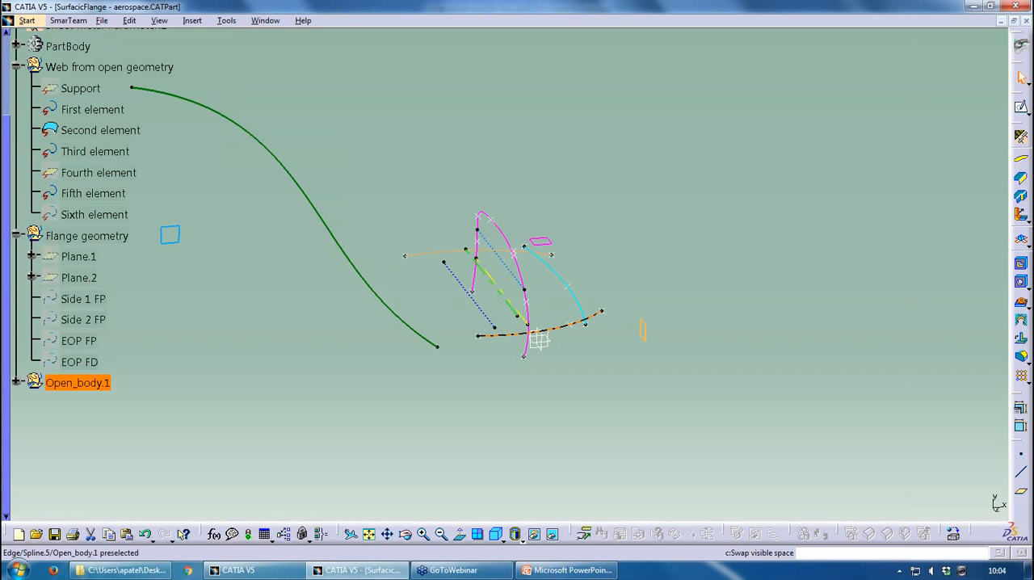
{"action": "right_click", "coordinate": [559, 329]}
{"action": "left_click", "coordinate": [612, 268]}
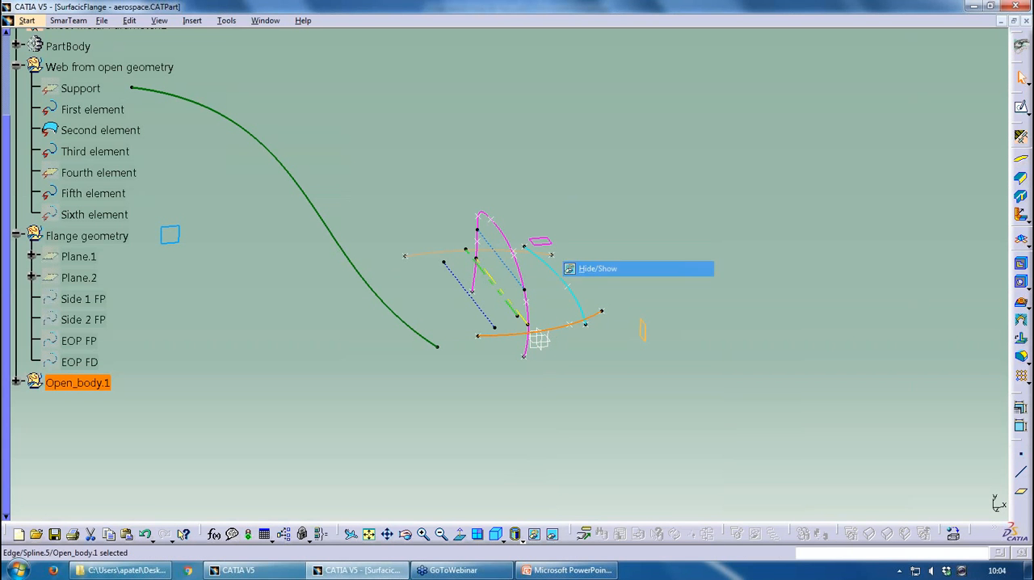
{"action": "right_click", "coordinate": [585, 306]}
{"action": "left_click", "coordinate": [614, 269]}
{"action": "left_click", "coordinate": [554, 536]}
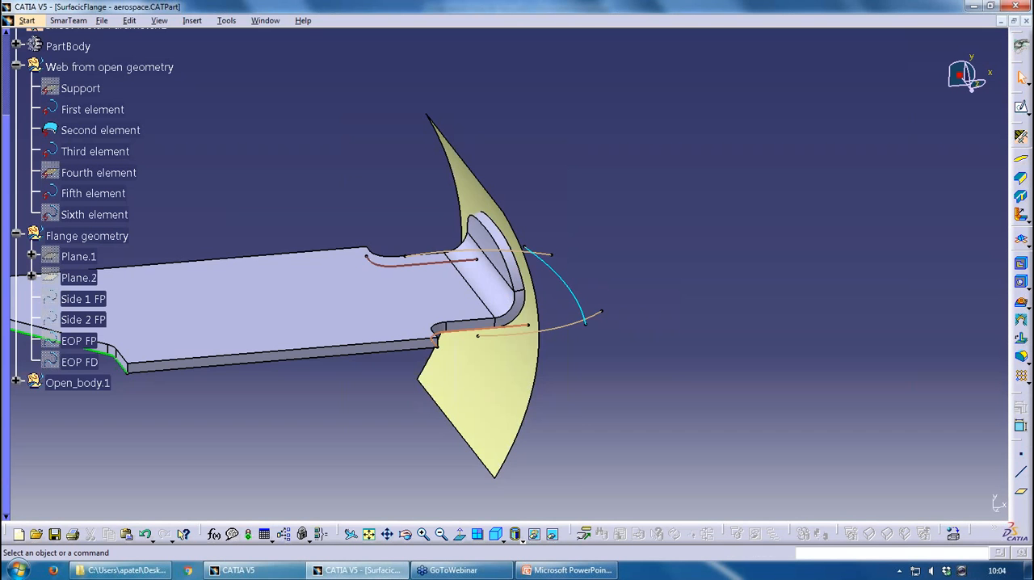
Edit the Surfacic Flange and set its end of part to Element FP with Spline.8 as the boundary element
{"action": "double_click", "coordinate": [483, 275]}
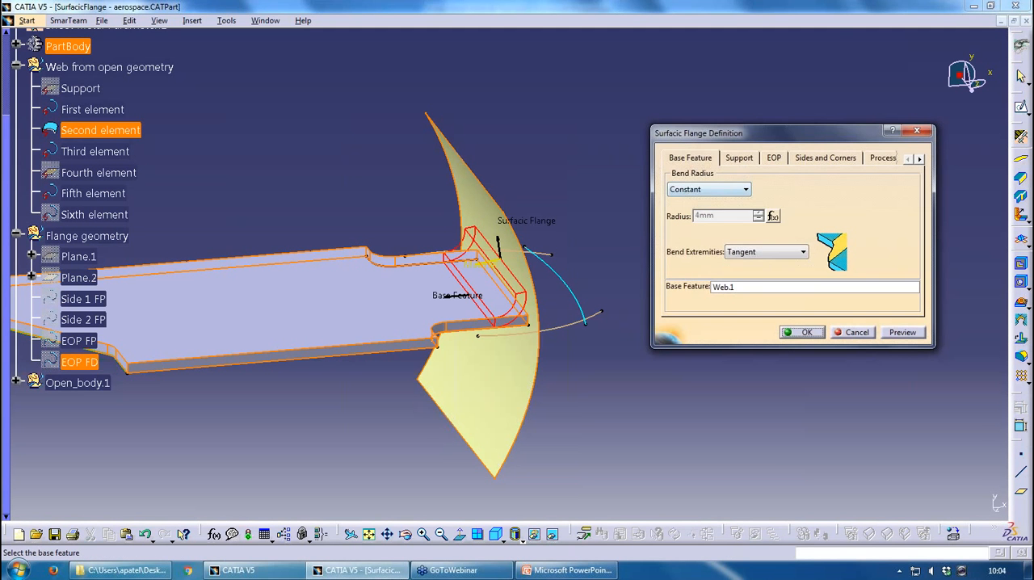
{"action": "left_click", "coordinate": [738, 158]}
{"action": "left_click", "coordinate": [772, 160]}
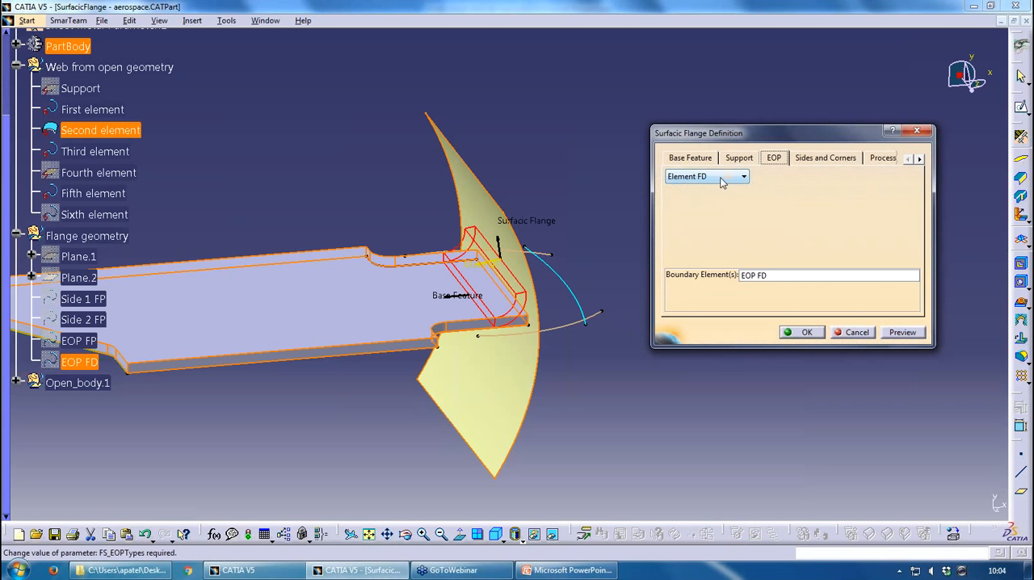
{"action": "left_click", "coordinate": [690, 158]}
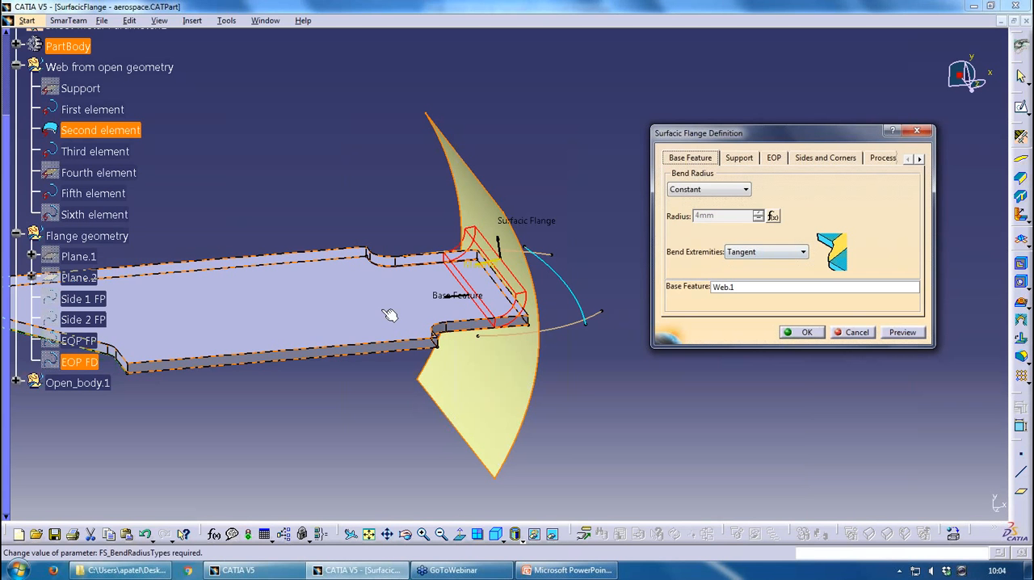
{"action": "left_click", "coordinate": [738, 158]}
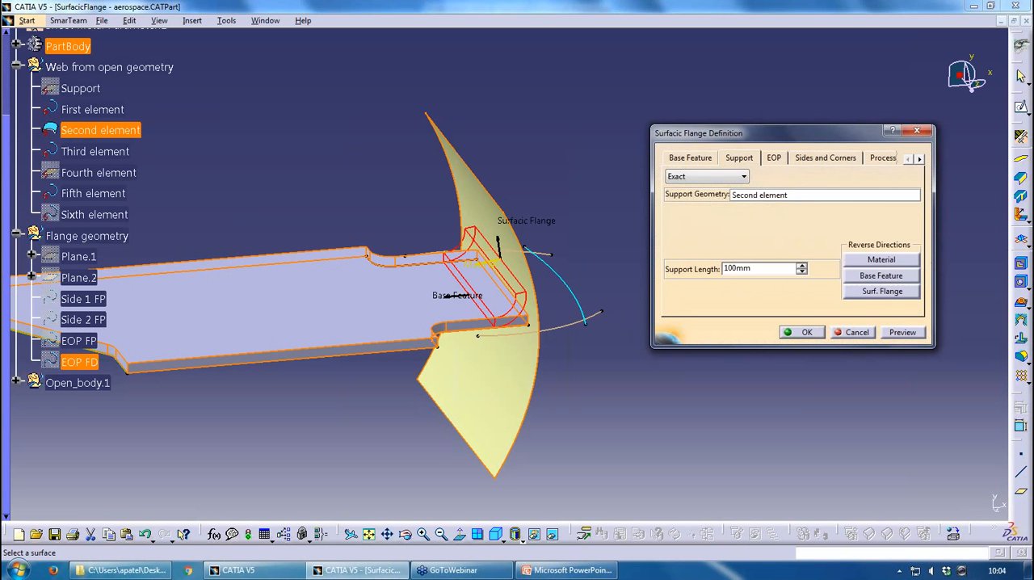
{"action": "left_click", "coordinate": [740, 198]}
{"action": "left_click", "coordinate": [774, 158]}
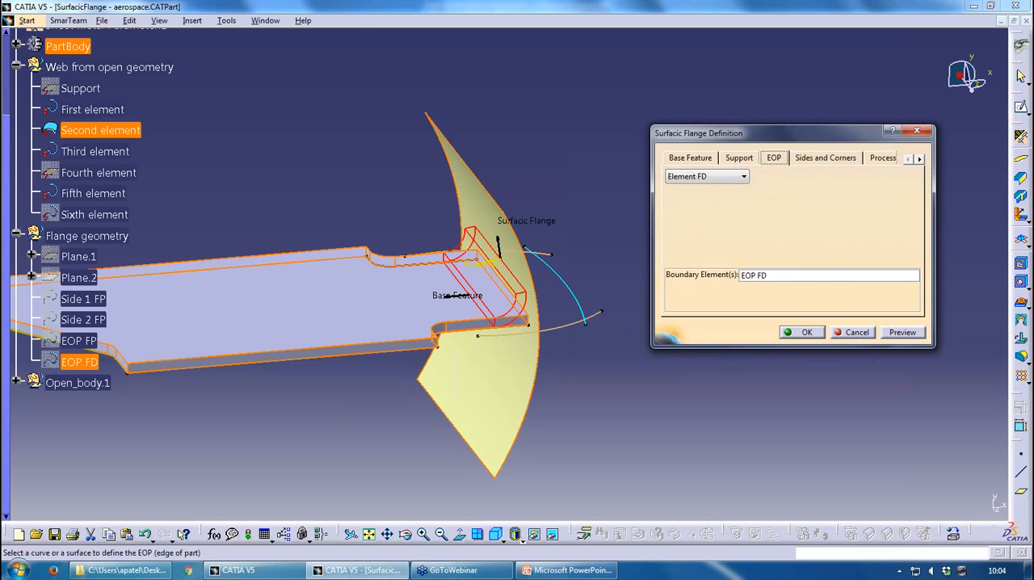
{"action": "left_click", "coordinate": [742, 176]}
{"action": "left_click", "coordinate": [719, 209]}
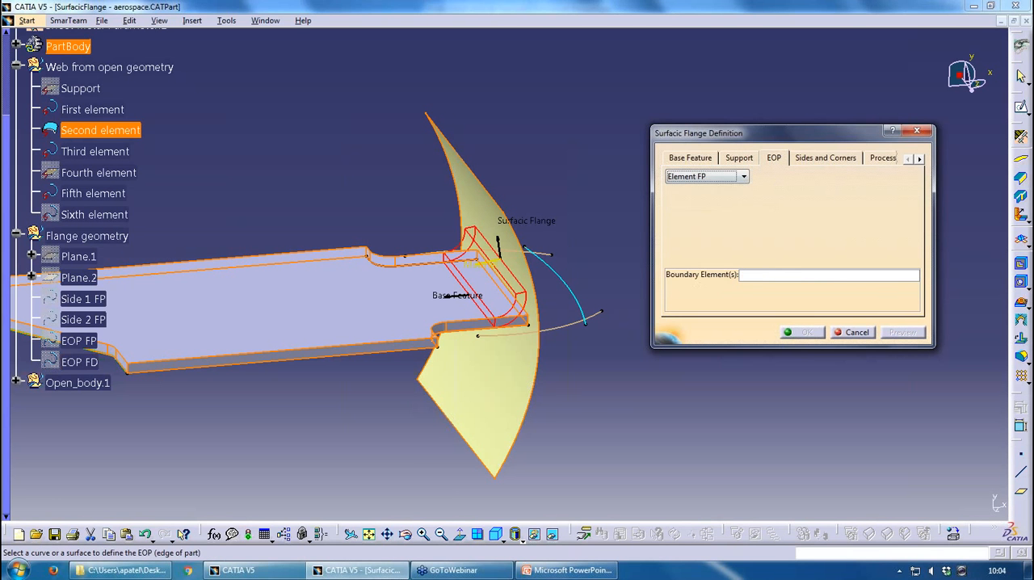
{"action": "left_click", "coordinate": [758, 281]}
{"action": "middle_click_drag", "start_coordinate": [494, 332], "coordinate": [517, 376]}
{"action": "left_click", "coordinate": [540, 247]}
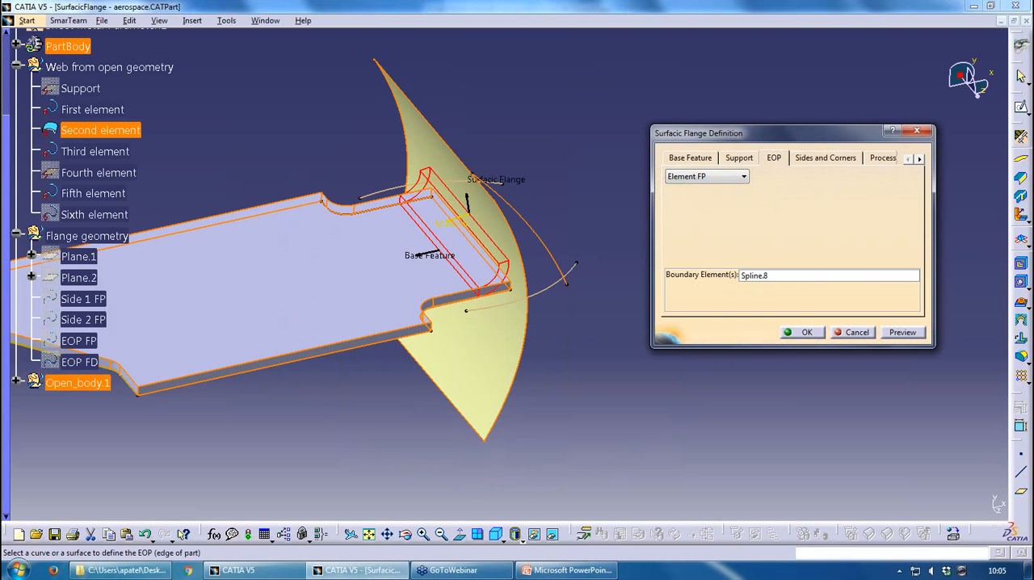
Set both flange sides to Element FP, using Spline.6 for Side 1 and Spline.5 for Side 2, and apply the definition
{"action": "left_click", "coordinate": [825, 157]}
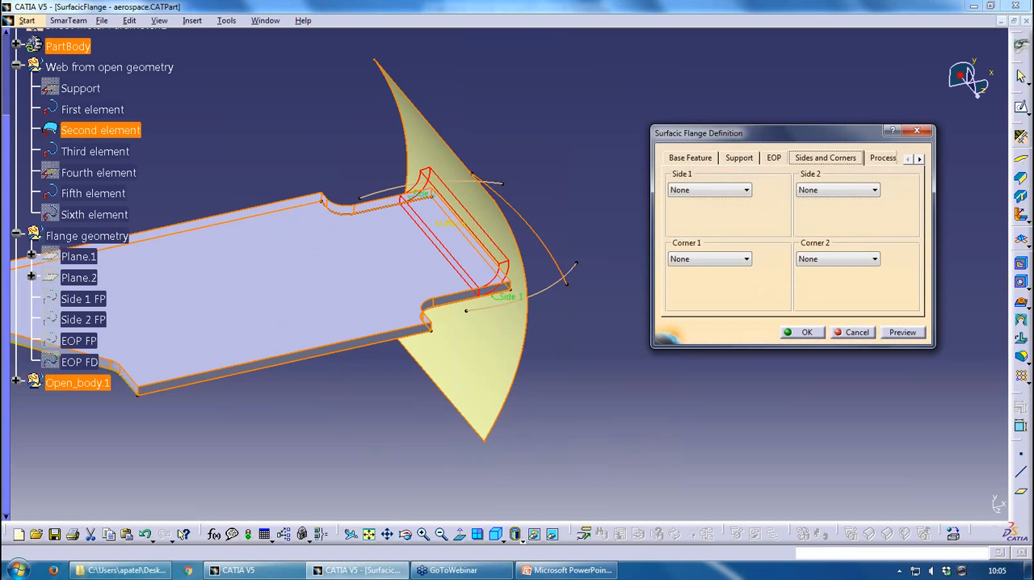
{"action": "left_click", "coordinate": [715, 189]}
{"action": "left_click", "coordinate": [705, 232]}
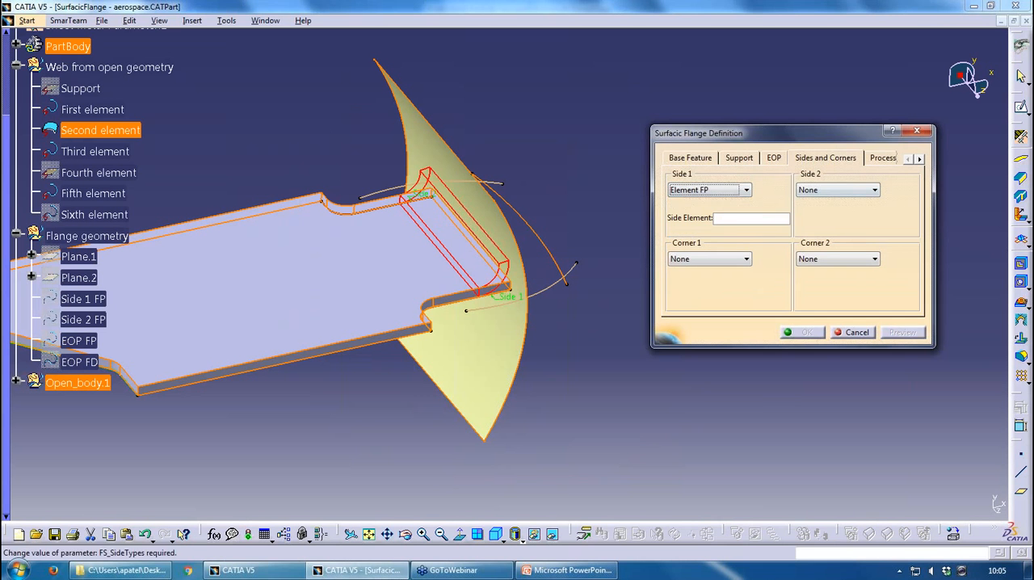
{"action": "left_click", "coordinate": [558, 254]}
{"action": "left_click", "coordinate": [816, 191]}
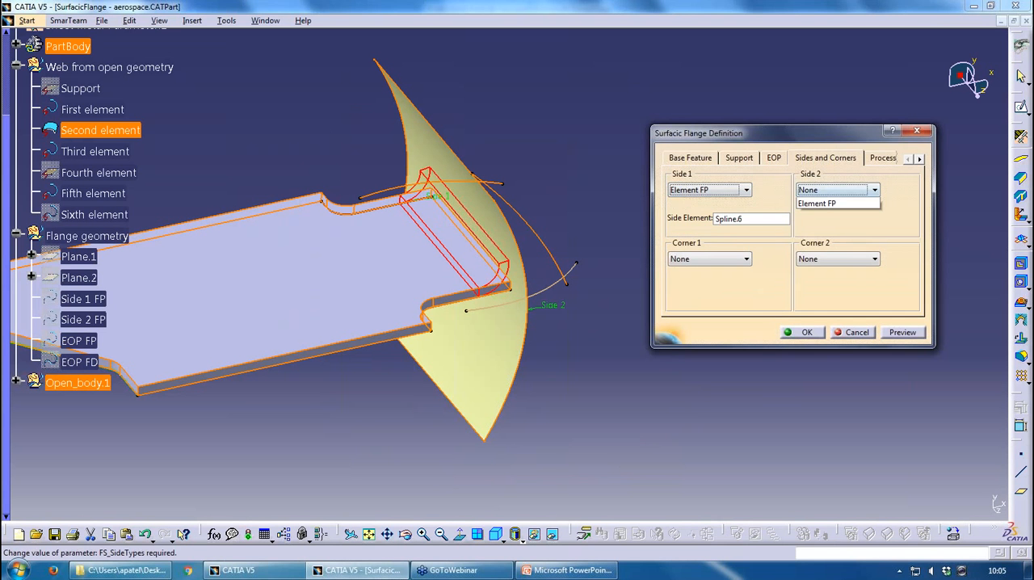
{"action": "left_click", "coordinate": [824, 235]}
{"action": "left_click", "coordinate": [866, 220]}
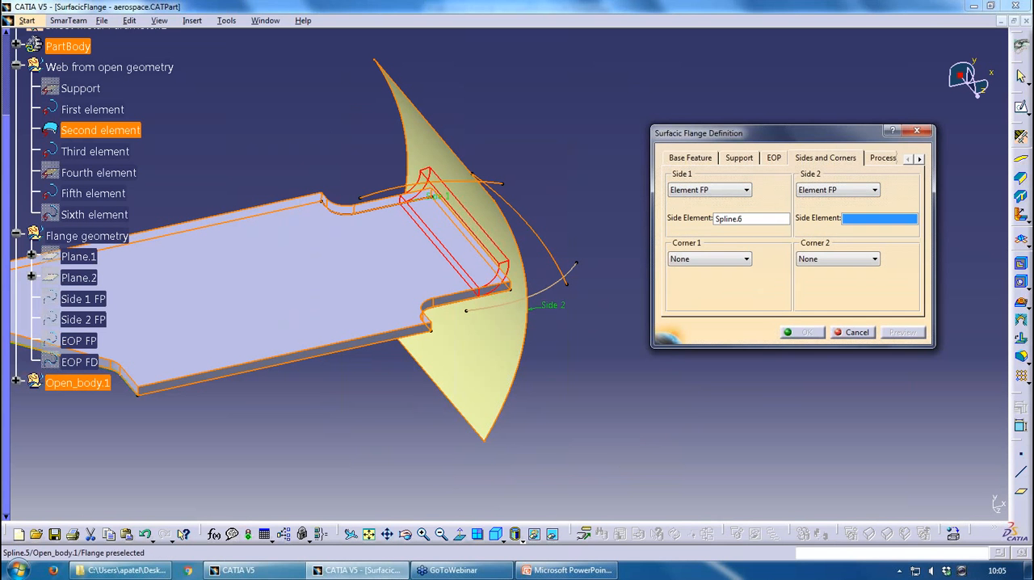
{"action": "left_click", "coordinate": [556, 282]}
{"action": "left_click", "coordinate": [818, 335]}
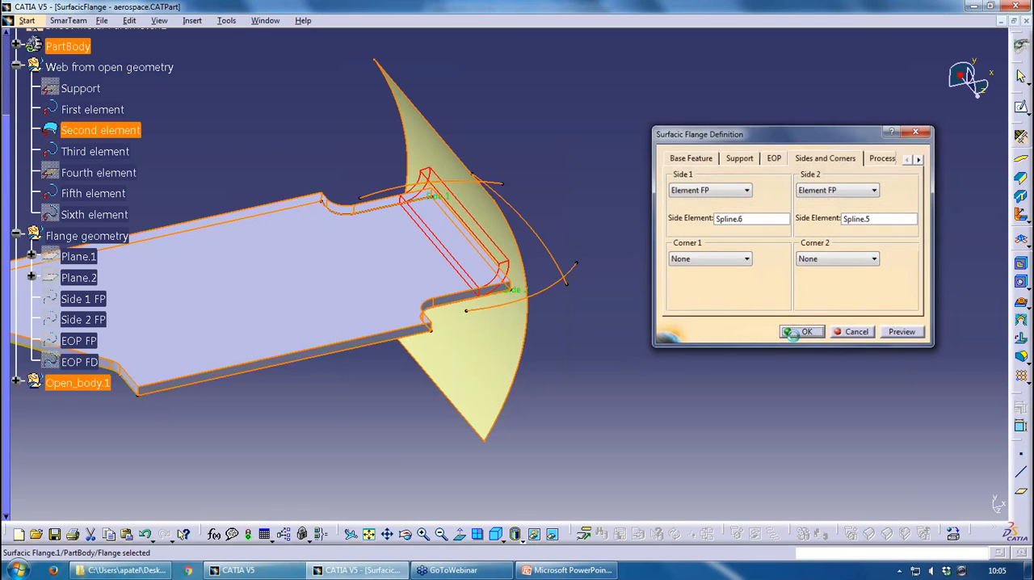
Unfold the sheet metal part into its flat view
{"action": "middle_click_drag", "start_coordinate": [492, 346], "coordinate": [521, 286]}
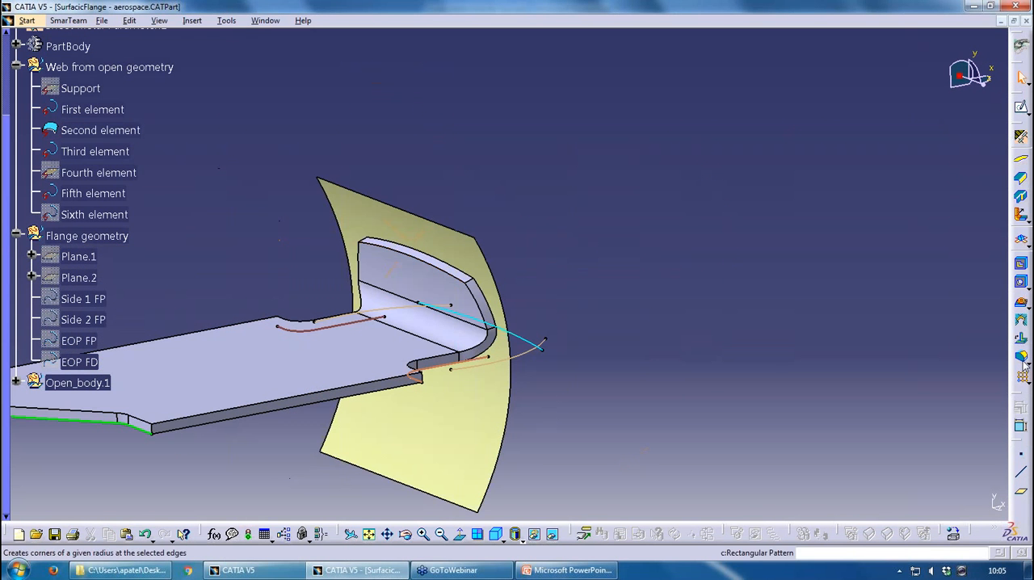
{"action": "left_click", "coordinate": [1021, 282]}
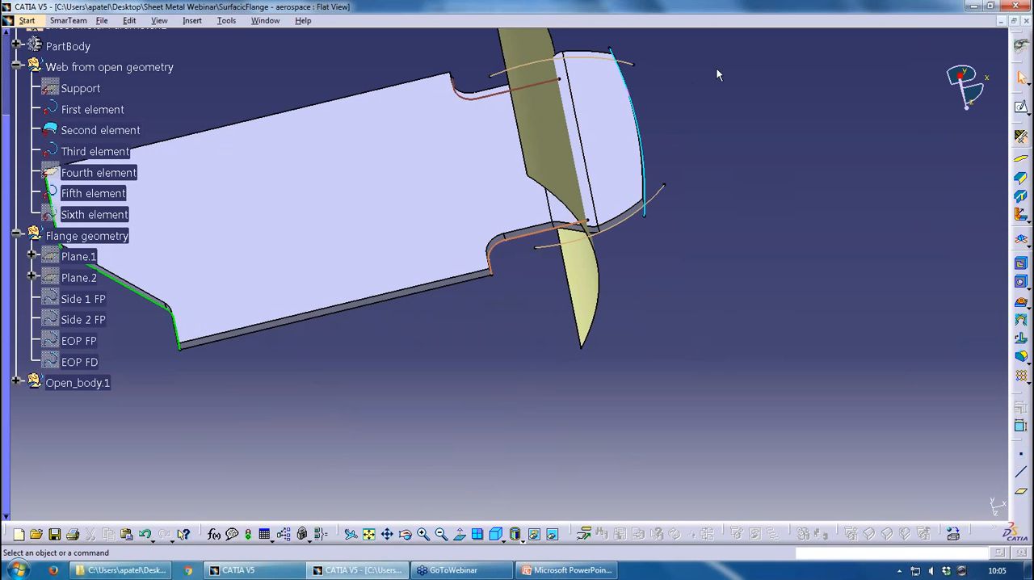
Switch to PowerPoint, present the Aerospace Sheet Metal JOGGLE slide, end the slide show and return to CATIA
{"action": "left_click", "coordinate": [566, 570]}
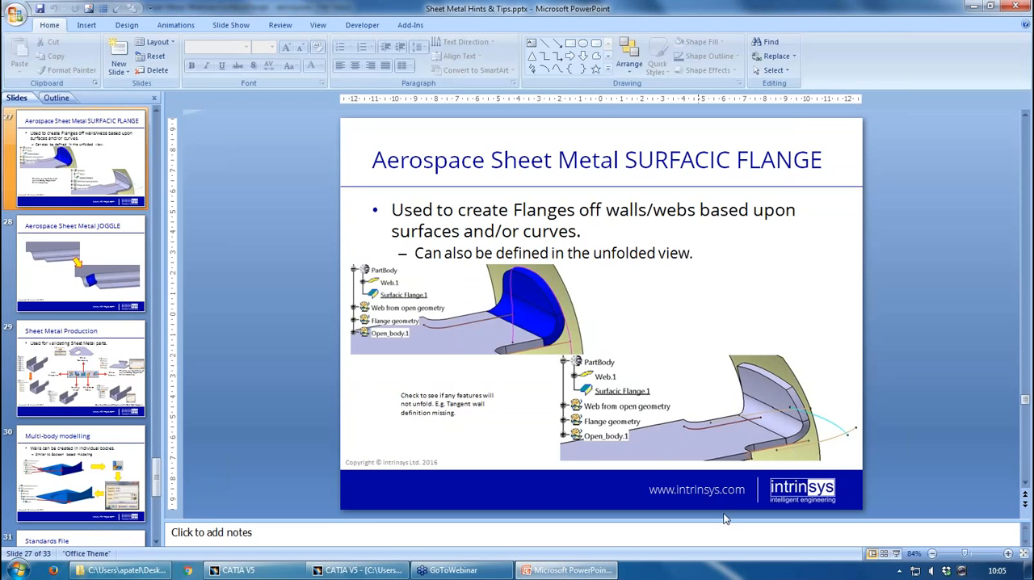
{"action": "left_click", "coordinate": [896, 554]}
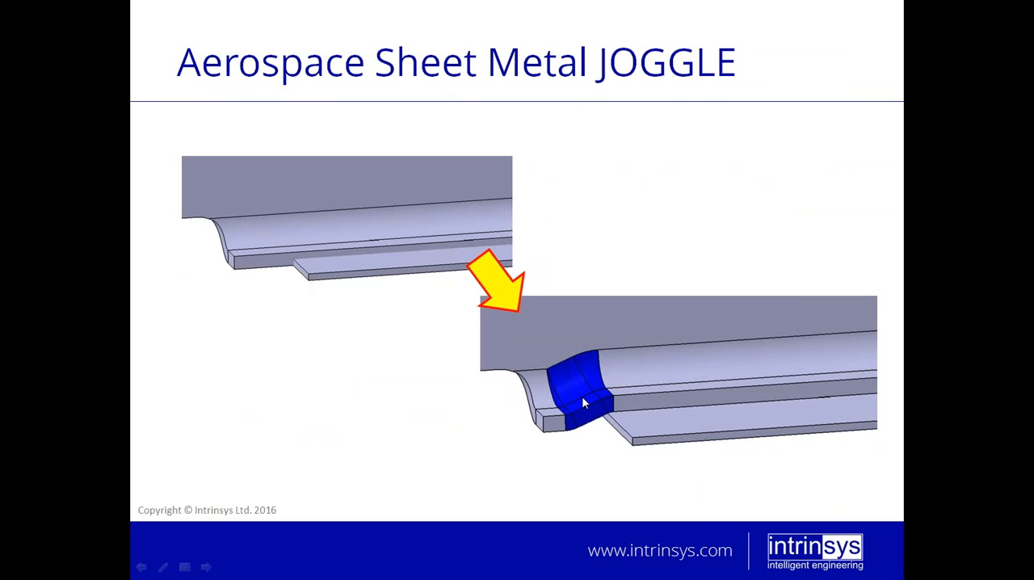
{"action": "key", "text": "Escape"}
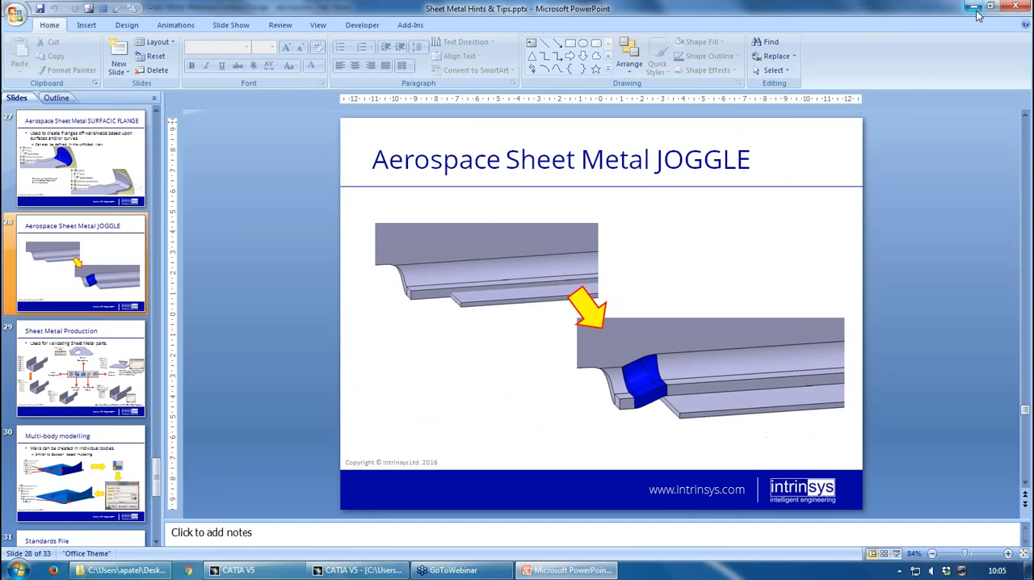
{"action": "left_click", "coordinate": [346, 570]}
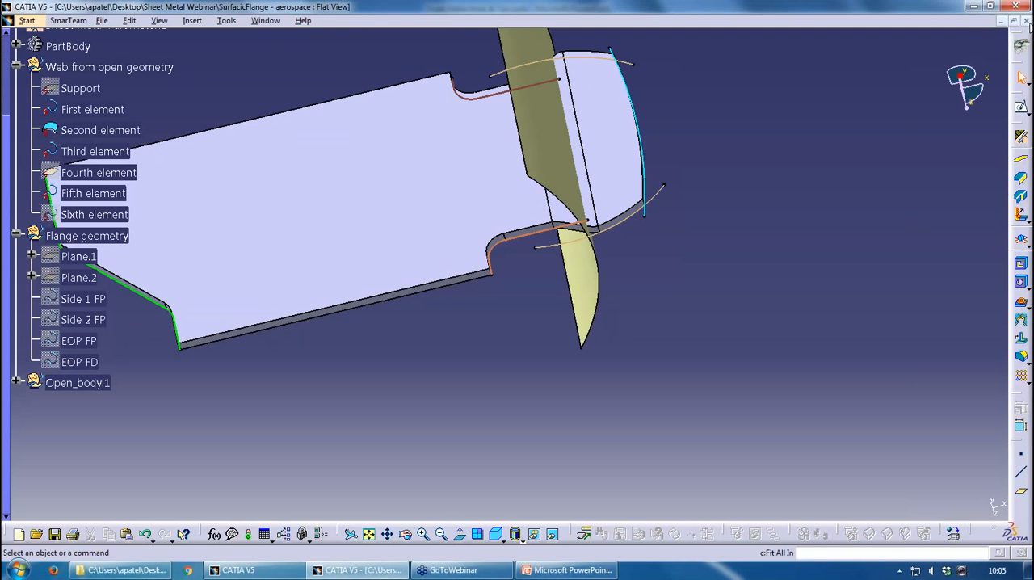
Close the SurfacicFlange - aerospace part without saving and load Joggle1 - Aerospace.CATPart from the Sheet Metal Webinar folder into CATIA
{"action": "left_click", "coordinate": [1026, 21]}
{"action": "left_click", "coordinate": [559, 316]}
{"action": "key", "text": "alt+Tab"}
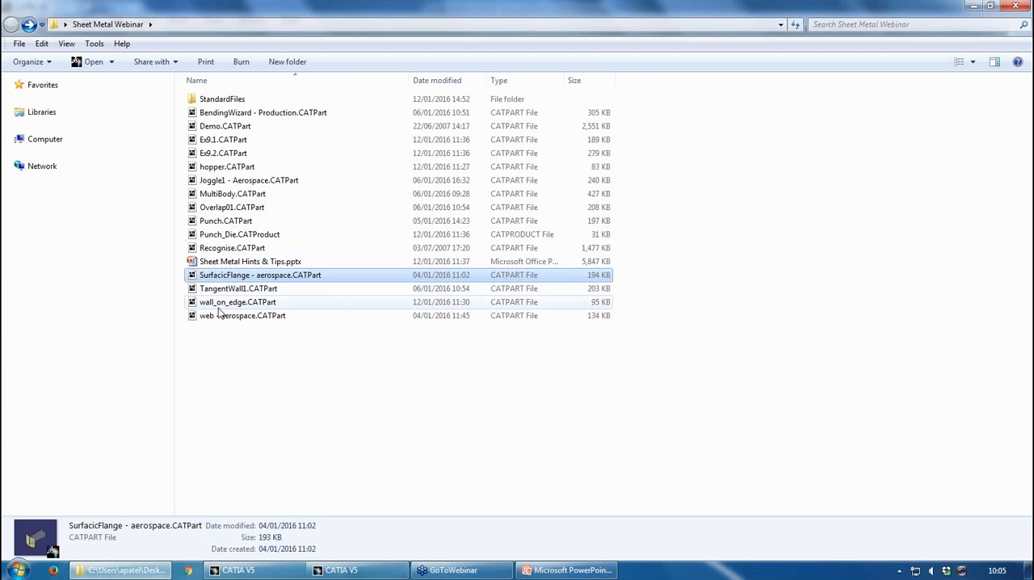
{"action": "left_click_drag", "start_coordinate": [220, 180], "coordinate": [429, 322]}
{"action": "middle_click_drag", "start_coordinate": [553, 252], "coordinate": [540, 331]}
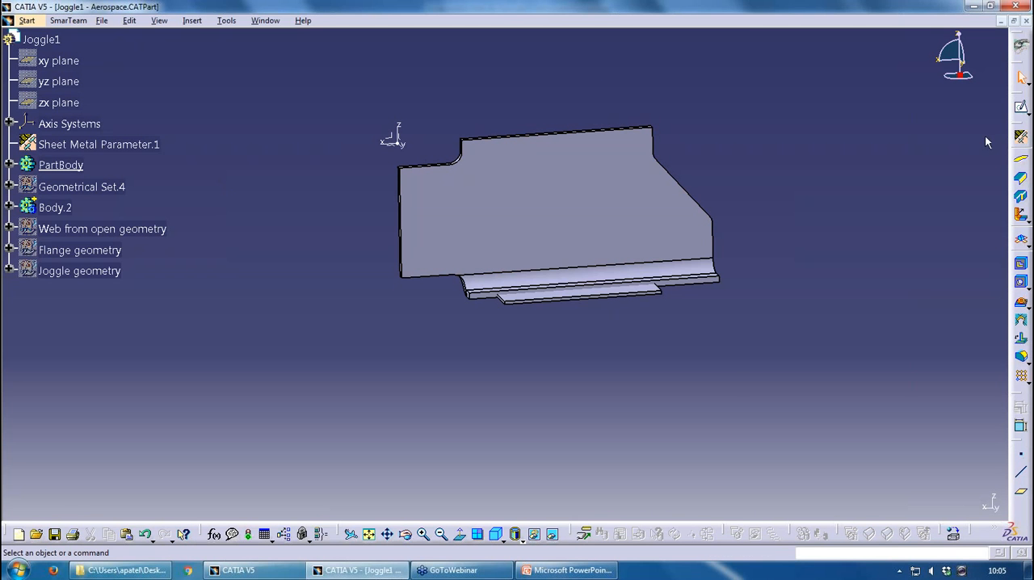
Review the sheet metal parameters, covering thickness and bend radius, bend allowance and joggle settings, and cancel without changes
{"action": "left_click", "coordinate": [1021, 138]}
{"action": "left_click", "coordinate": [646, 212]}
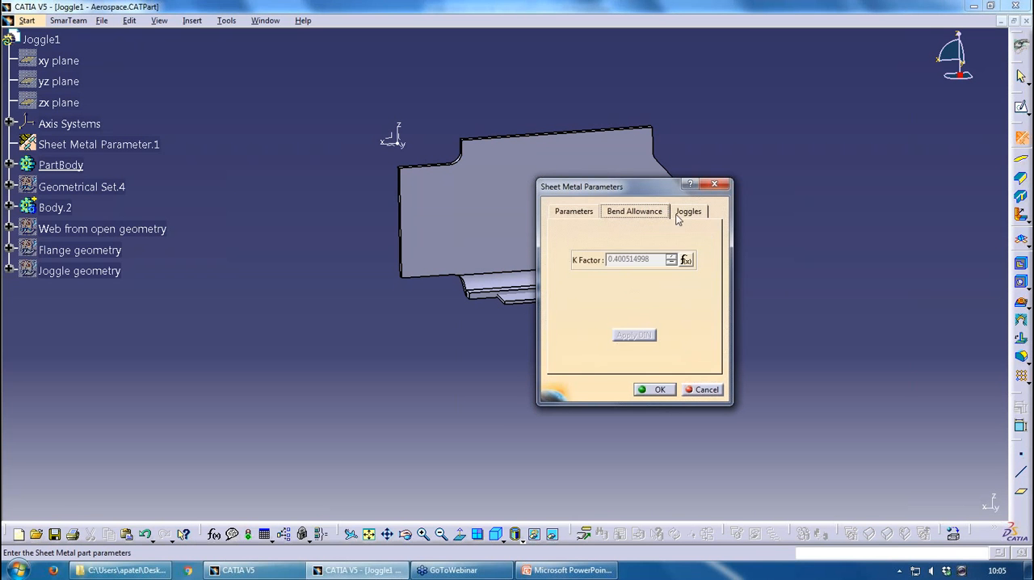
{"action": "left_click", "coordinate": [688, 213]}
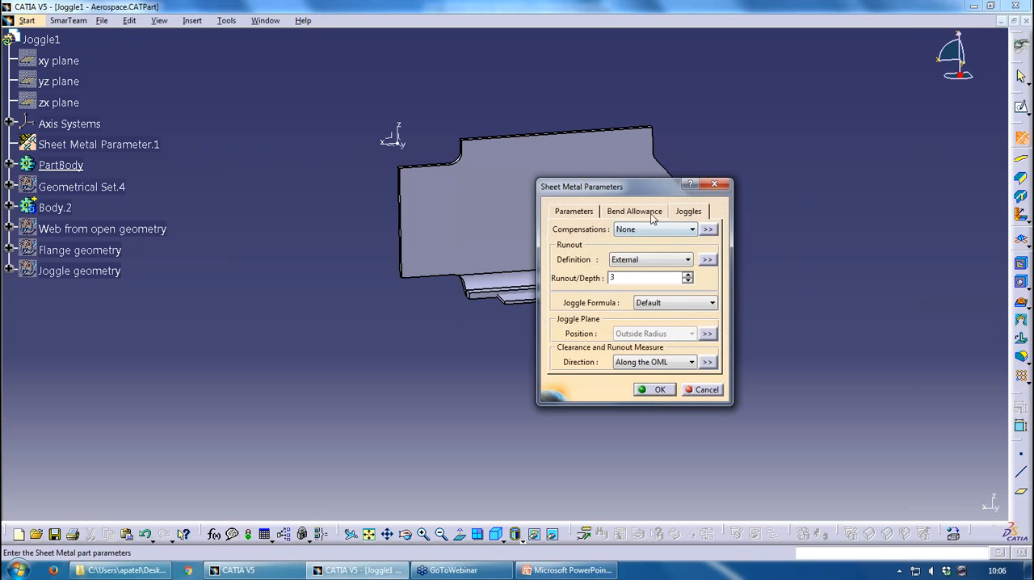
{"action": "left_click", "coordinate": [658, 212]}
{"action": "left_click", "coordinate": [585, 213]}
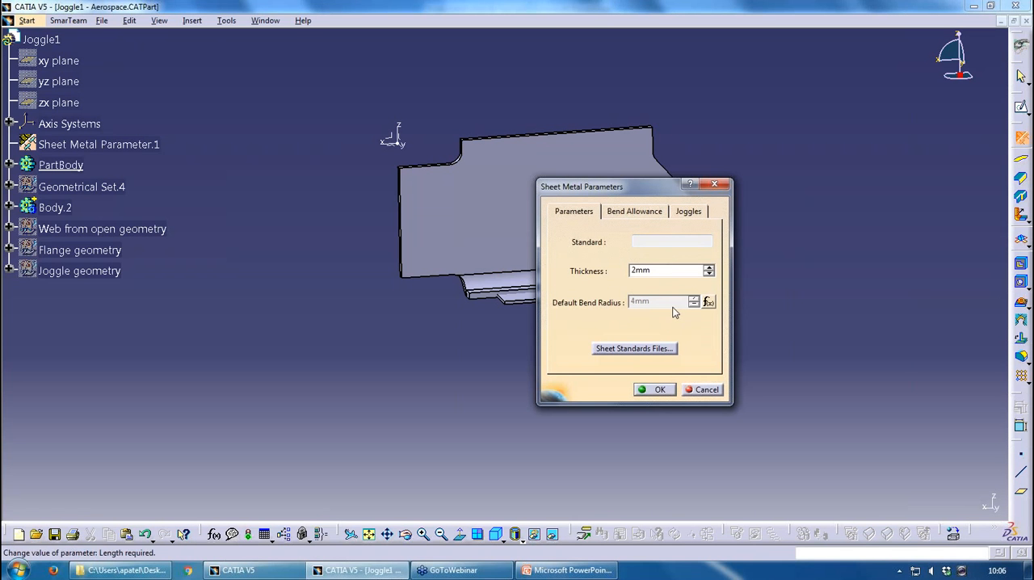
{"action": "left_click", "coordinate": [658, 212]}
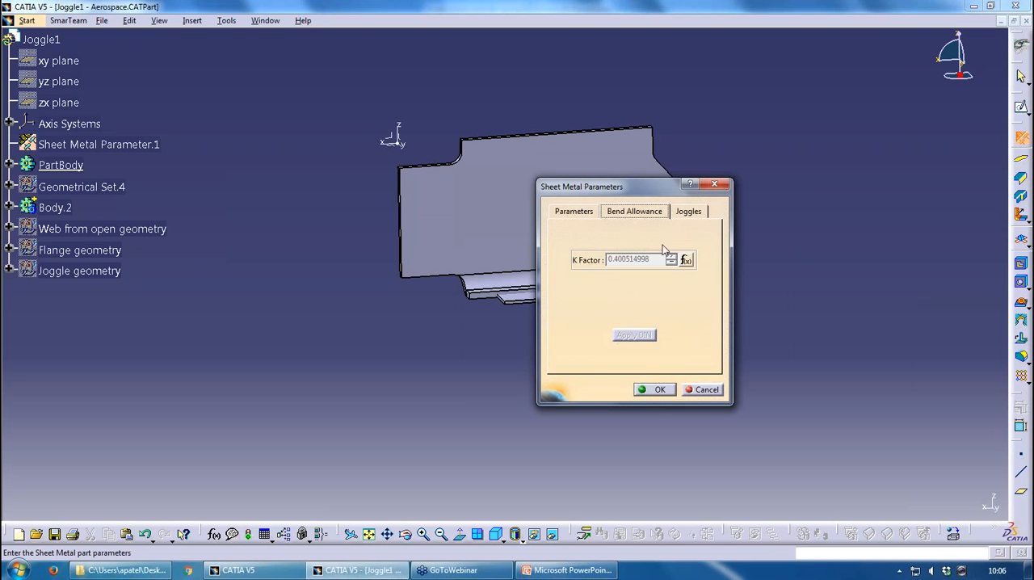
{"action": "left_click", "coordinate": [691, 214]}
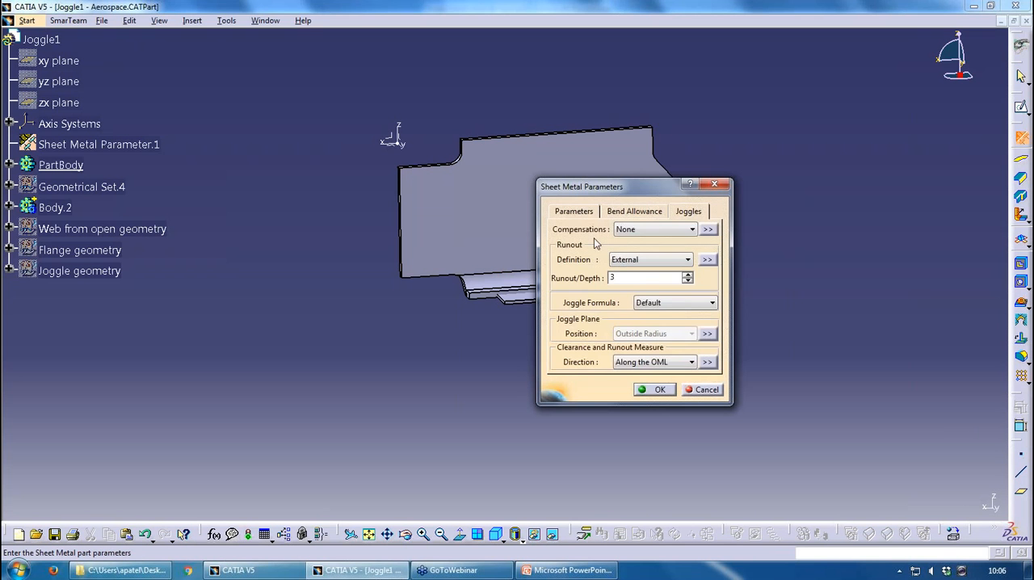
{"action": "left_click", "coordinate": [696, 390]}
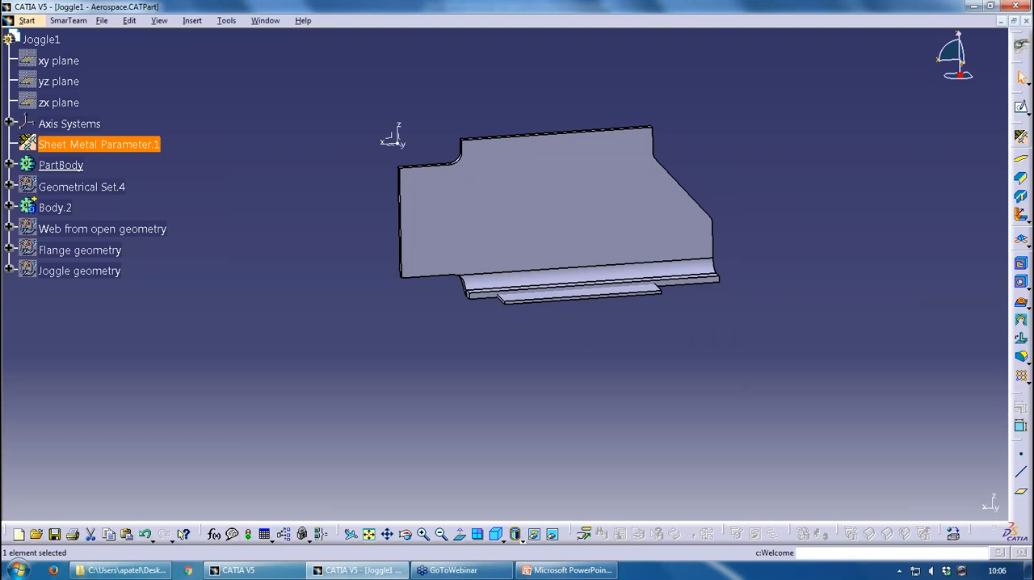
{"action": "left_click", "coordinate": [809, 334]}
Start a Joggle definition with the Surfacic Flange as its support
{"action": "mouse_move", "coordinate": [581, 362]}
{"action": "middle_mouse_down"}
{"action": "mouse_move", "coordinate": [606, 387]}
{"action": "mouse_move", "coordinate": [588, 344]}
{"action": "middle_mouse_up"}
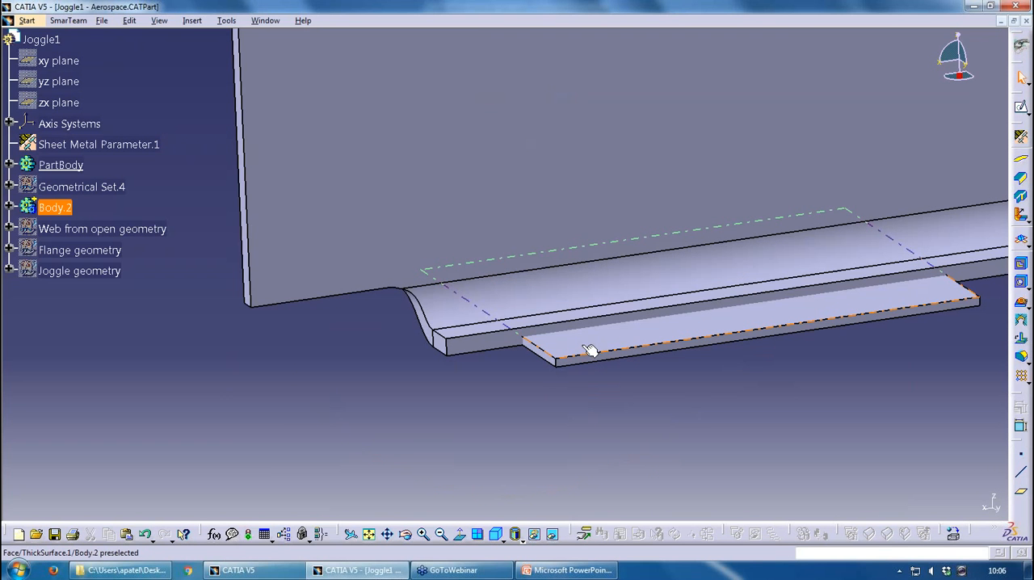
{"action": "left_click", "coordinate": [1022, 197]}
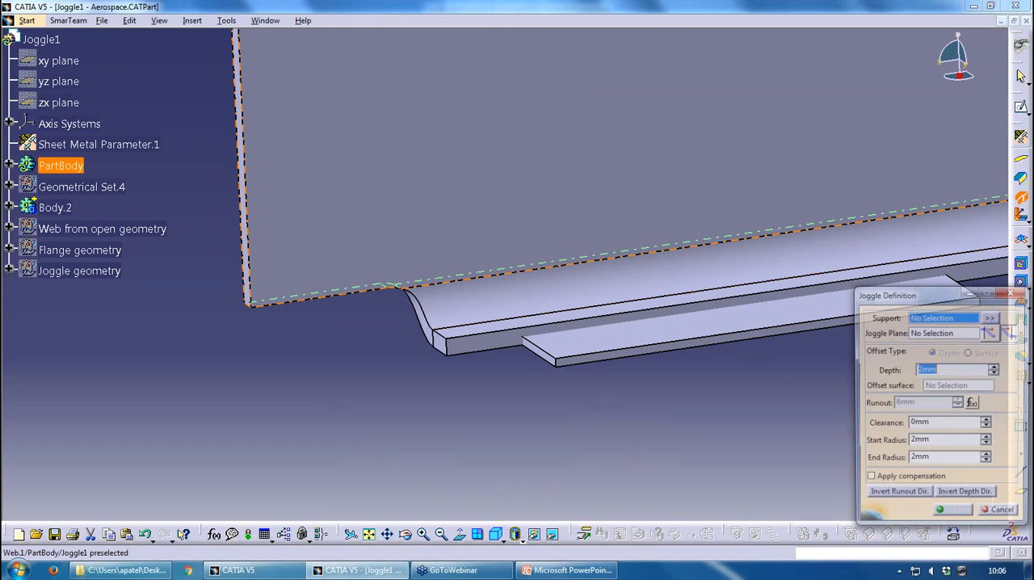
{"action": "left_click", "coordinate": [545, 304]}
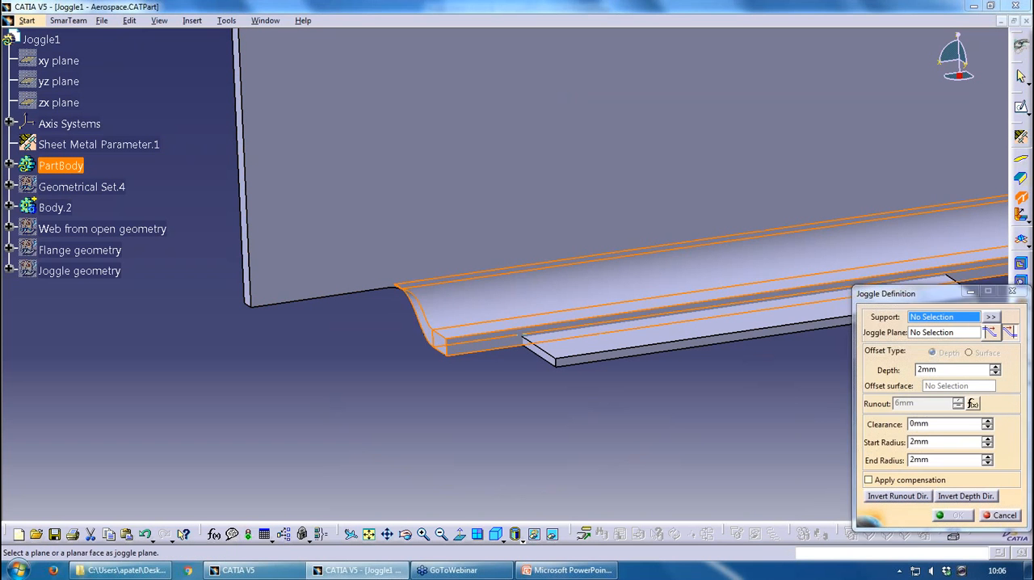
{"action": "middle_click_drag", "start_coordinate": [544, 303], "coordinate": [485, 242]}
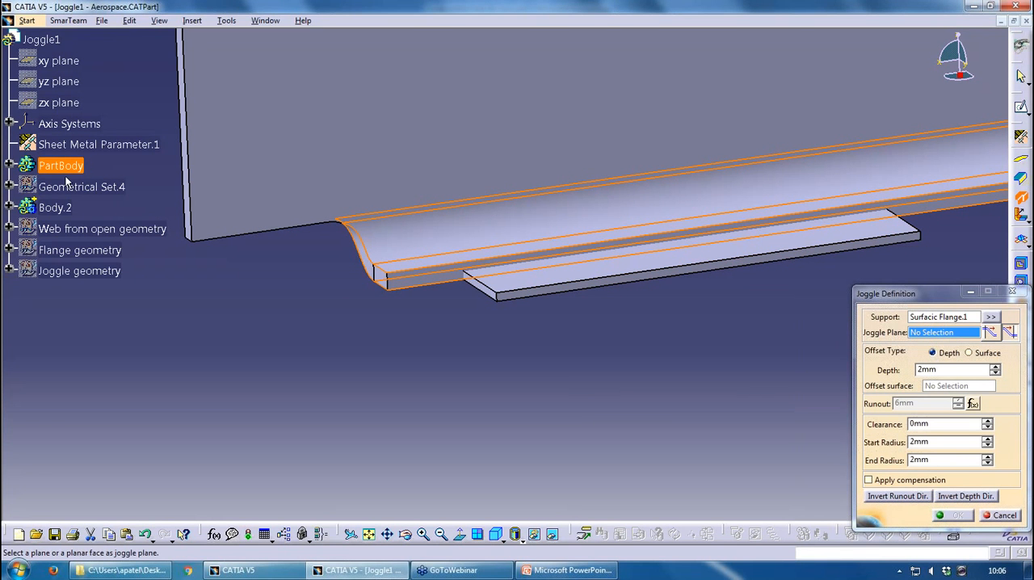
Show Geometrical Set.4 and select Plane.6 as the joggle plane
{"action": "left_click", "coordinate": [9, 166]}
{"action": "right_click", "coordinate": [71, 252]}
{"action": "left_click", "coordinate": [97, 296]}
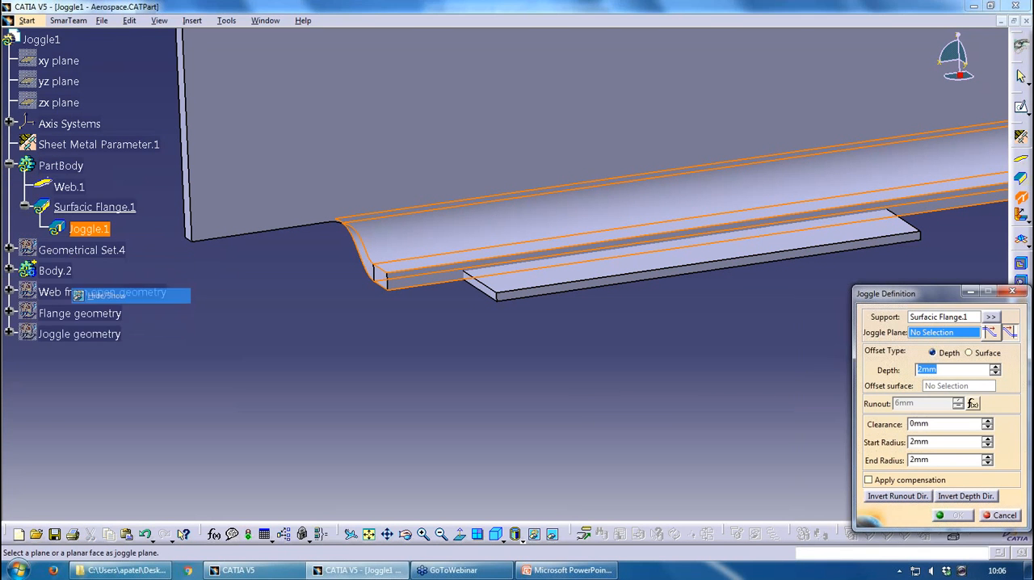
{"action": "left_click", "coordinate": [436, 257]}
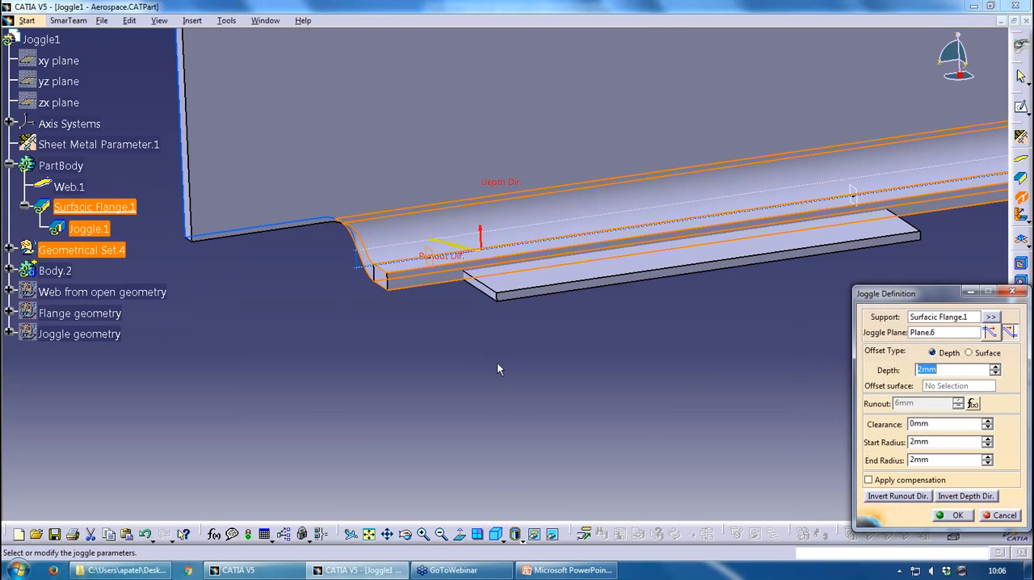
Invert the joggle's runout direction, make Plane.6 the end of the joggle, and create the joggle on the flange
{"action": "middle_click_drag", "start_coordinate": [496, 363], "coordinate": [428, 339]}
{"action": "left_click", "coordinate": [991, 333]}
{"action": "left_click", "coordinate": [1010, 333]}
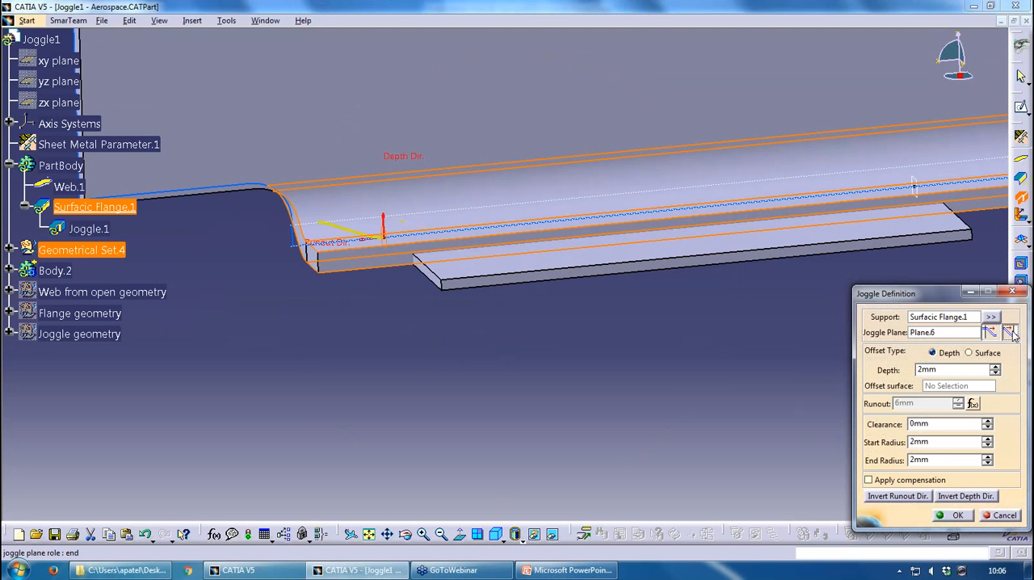
{"action": "left_click", "coordinate": [991, 333]}
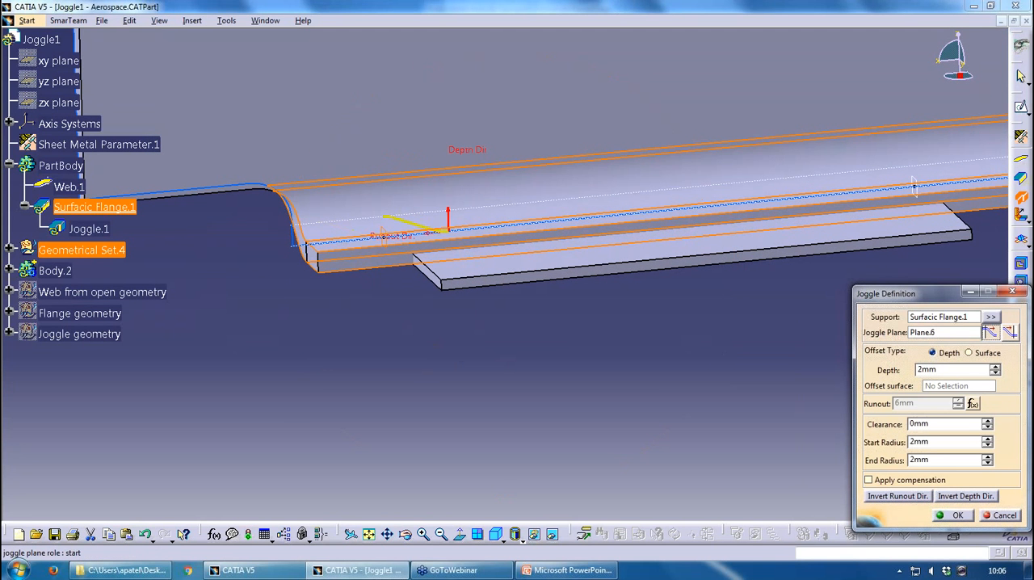
{"action": "left_click", "coordinate": [920, 499]}
{"action": "left_click", "coordinate": [1010, 333]}
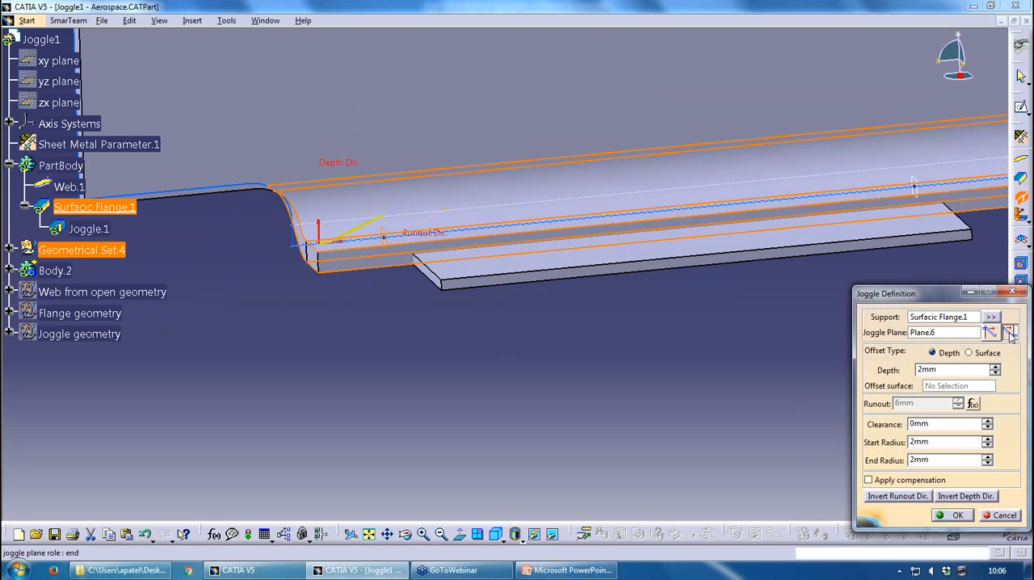
{"action": "middle_click_drag", "start_coordinate": [394, 246], "coordinate": [349, 242]}
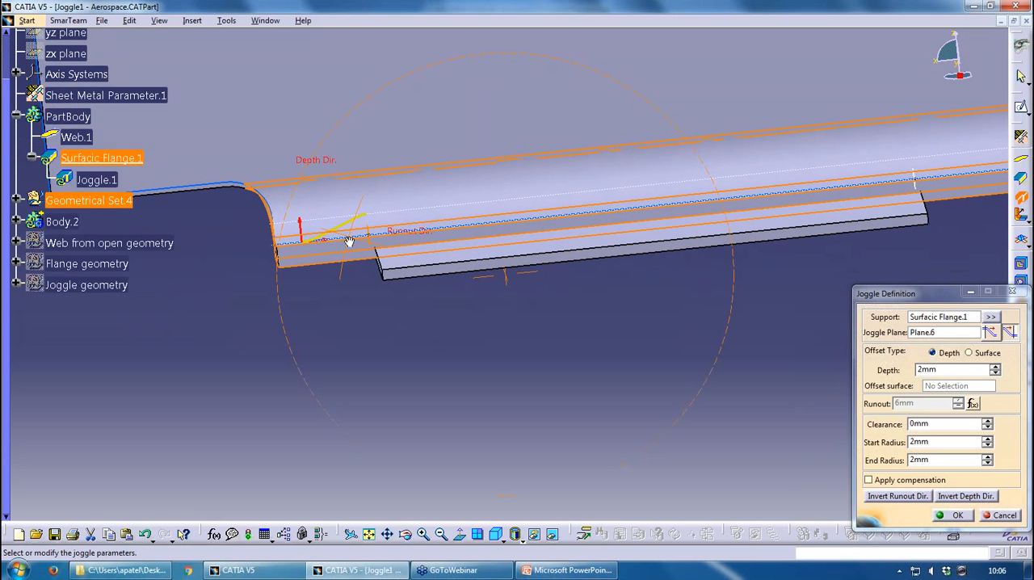
{"action": "scroll", "coordinate": [349, 241], "scroll_direction": "up", "scroll_amount": 1}
{"action": "left_click", "coordinate": [952, 518]}
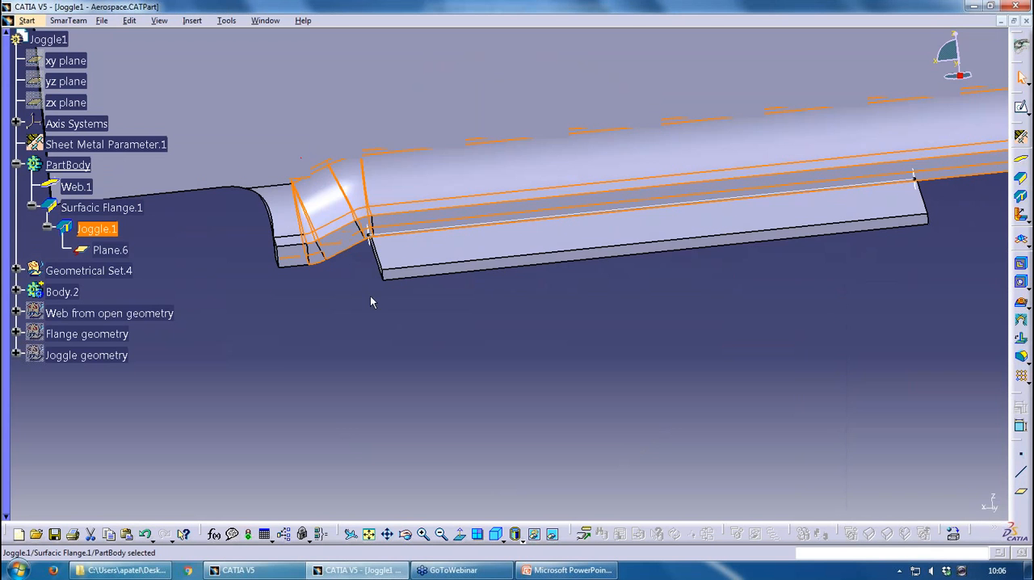
{"action": "middle_click_drag", "start_coordinate": [371, 298], "coordinate": [733, 237]}
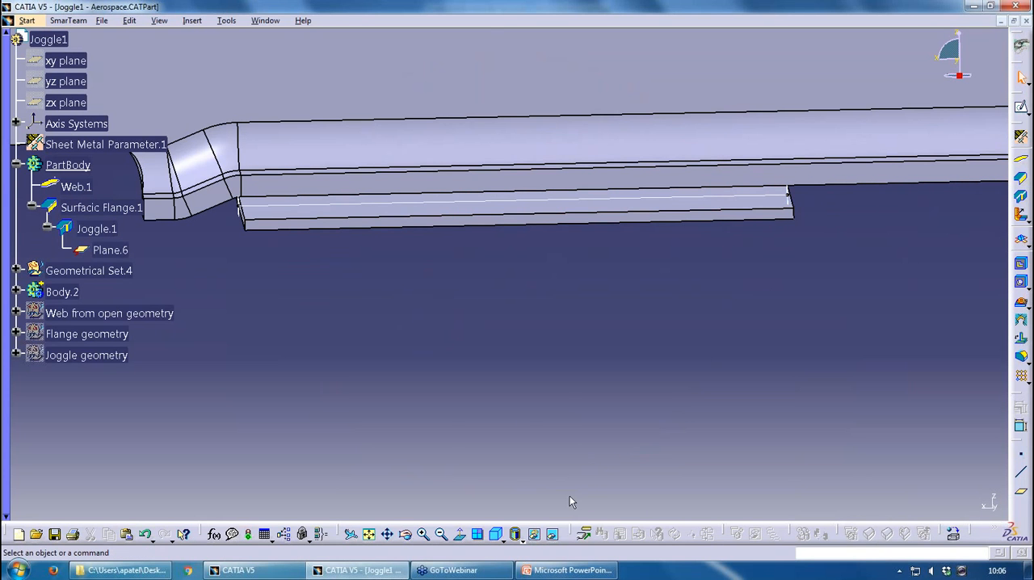
{"action": "middle_click", "coordinate": [554, 272]}
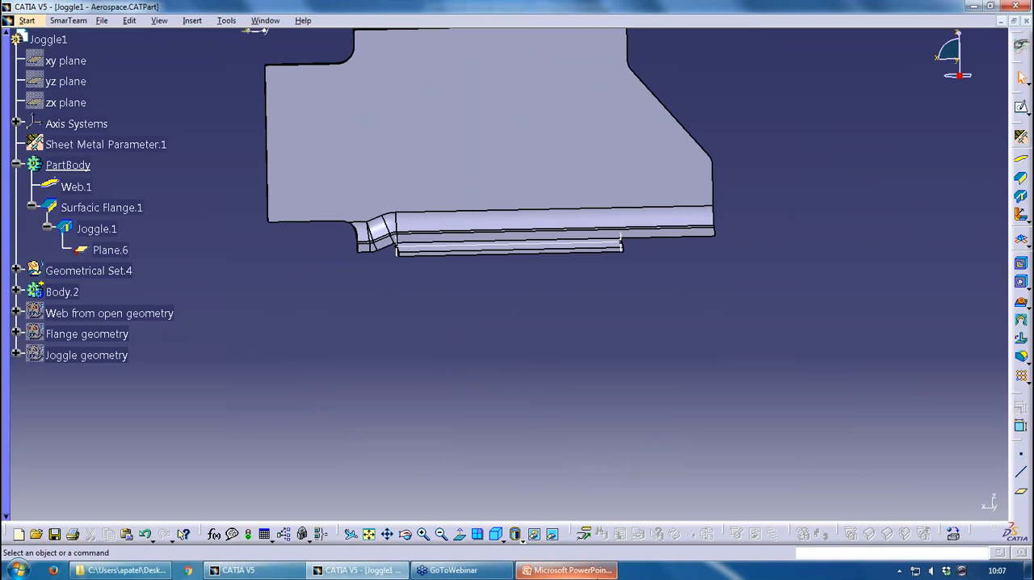
Switch to PowerPoint, present the Sheet Metal Production slide and end the slide show
{"action": "left_click", "coordinate": [570, 570]}
{"action": "left_click", "coordinate": [896, 554]}
{"action": "left_click", "coordinate": [896, 554]}
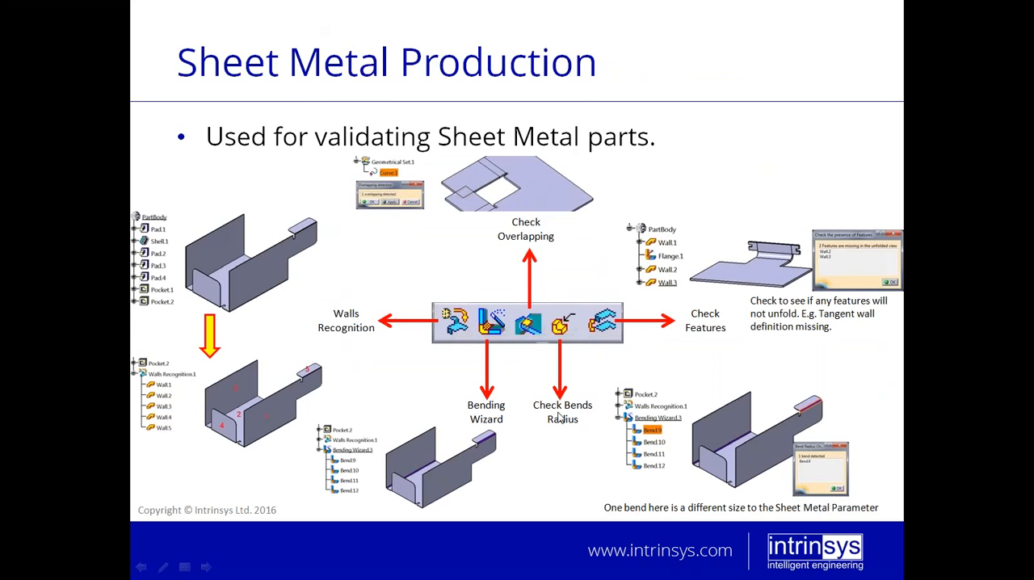
{"action": "key", "text": "Escape"}
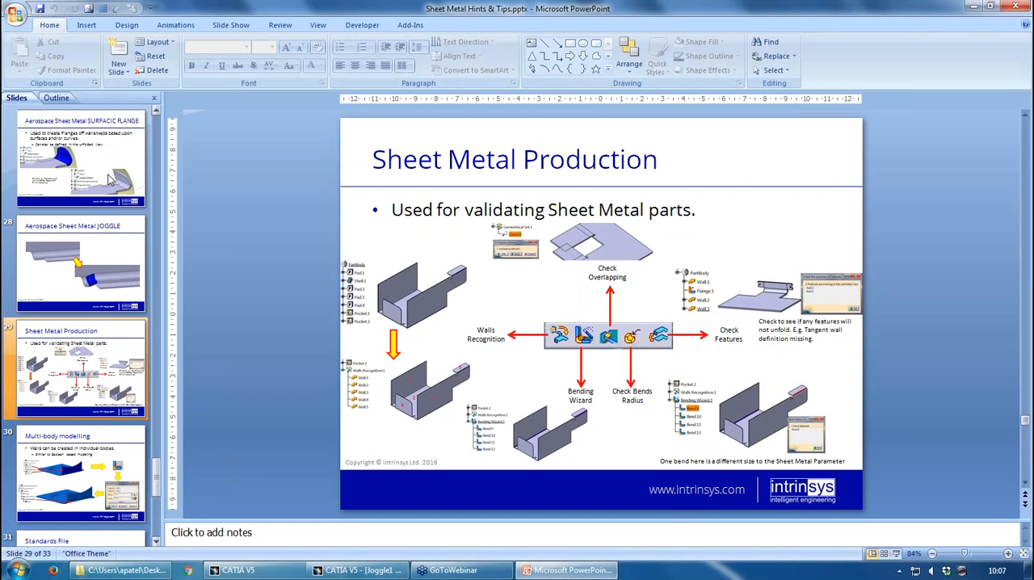
Return to CATIA and switch to the Sheet Metal Production workbench
{"action": "left_click", "coordinate": [369, 572]}
{"action": "left_click", "coordinate": [28, 20]}
{"action": "mouse_move", "coordinate": [59, 109]}
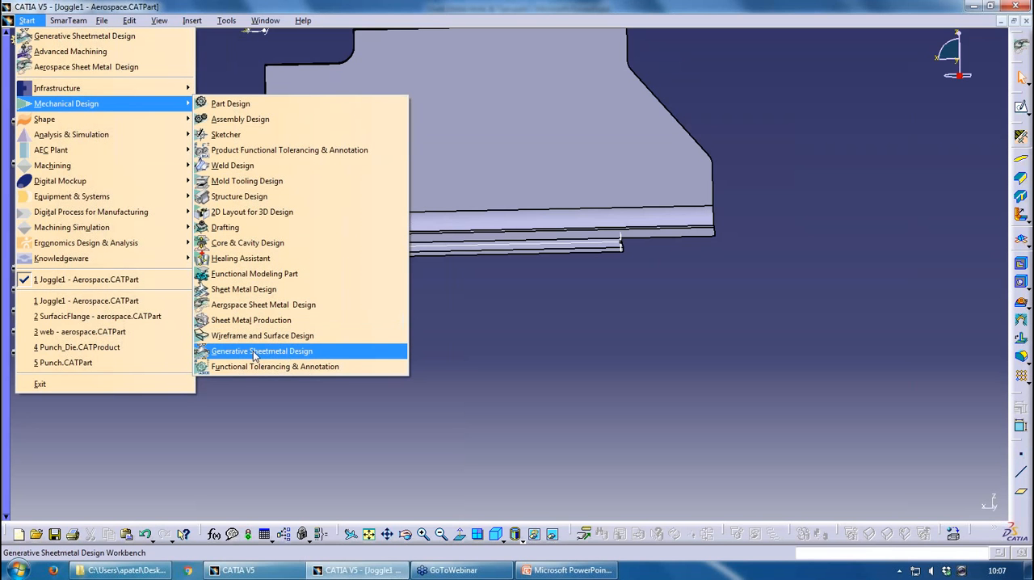
{"action": "left_click", "coordinate": [277, 323]}
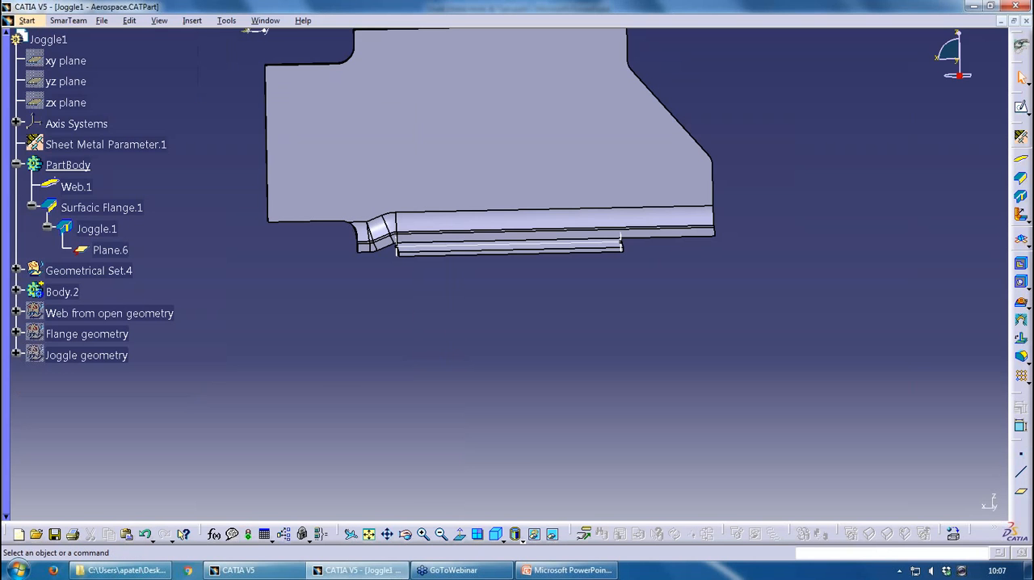
Switch back to PowerPoint and restart the slide show at the current Sheet Metal Production slide
{"action": "left_click", "coordinate": [568, 571]}
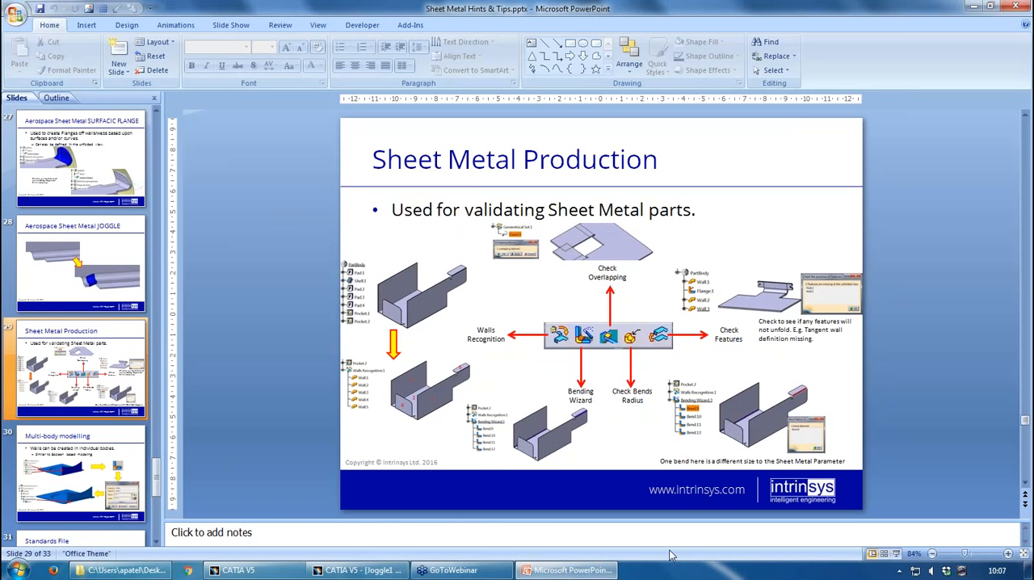
{"action": "left_click", "coordinate": [898, 554]}
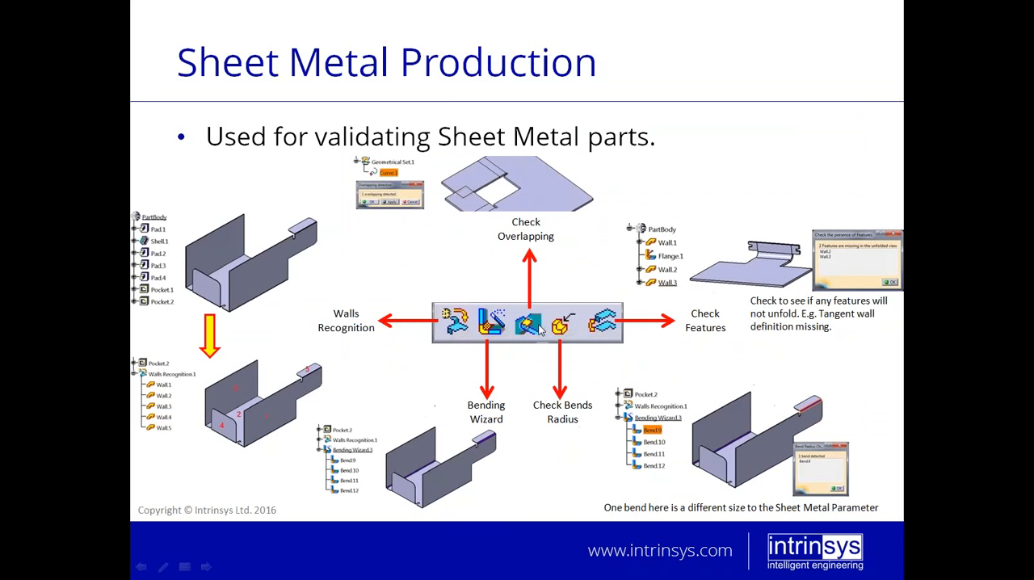
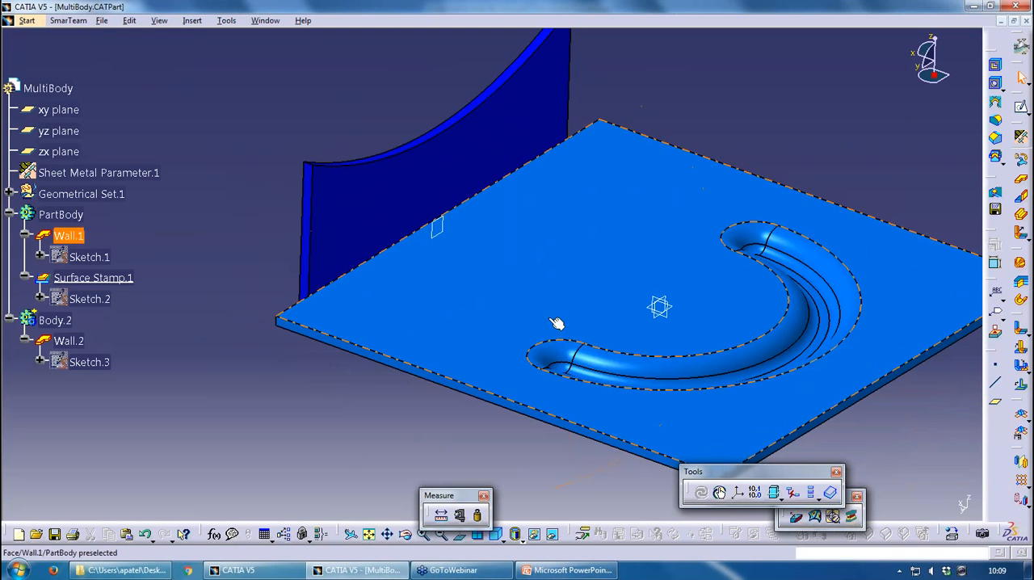
Review the Boolean operations available for Body.2 and leave without applying any
{"action": "left_click", "coordinate": [71, 341]}
{"action": "left_click", "coordinate": [239, 231]}
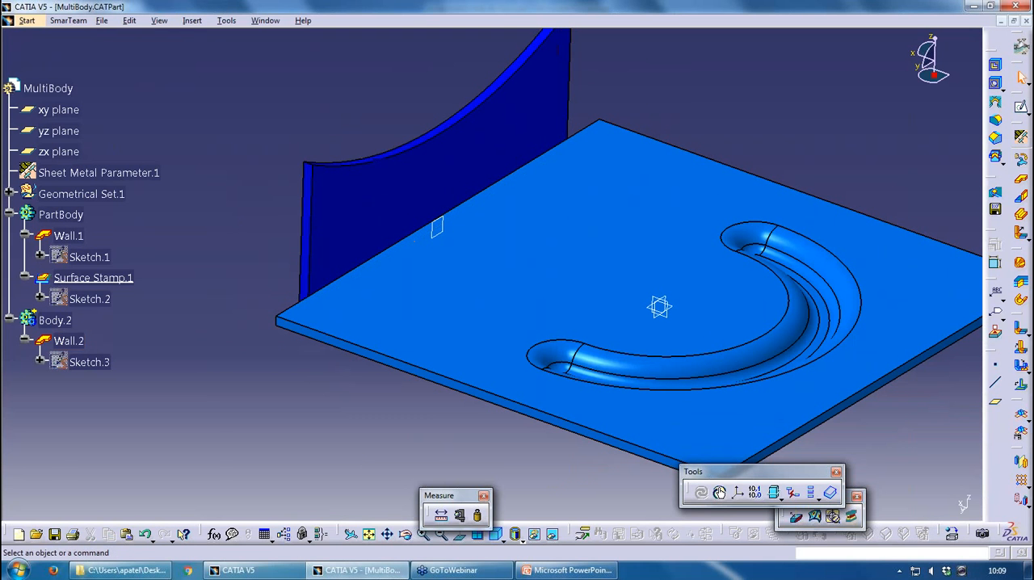
{"action": "right_click", "coordinate": [63, 321]}
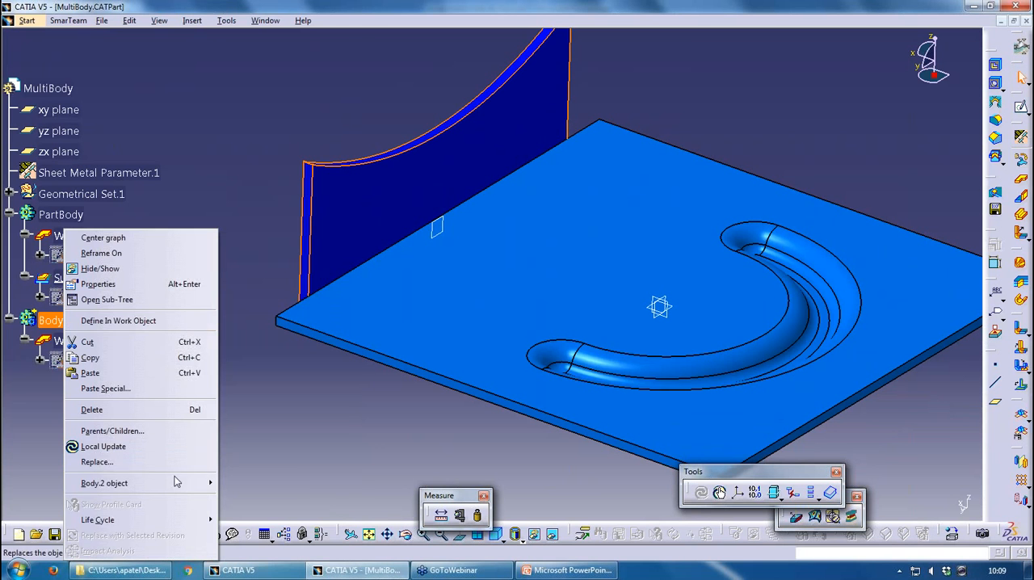
{"action": "mouse_move", "coordinate": [193, 483]}
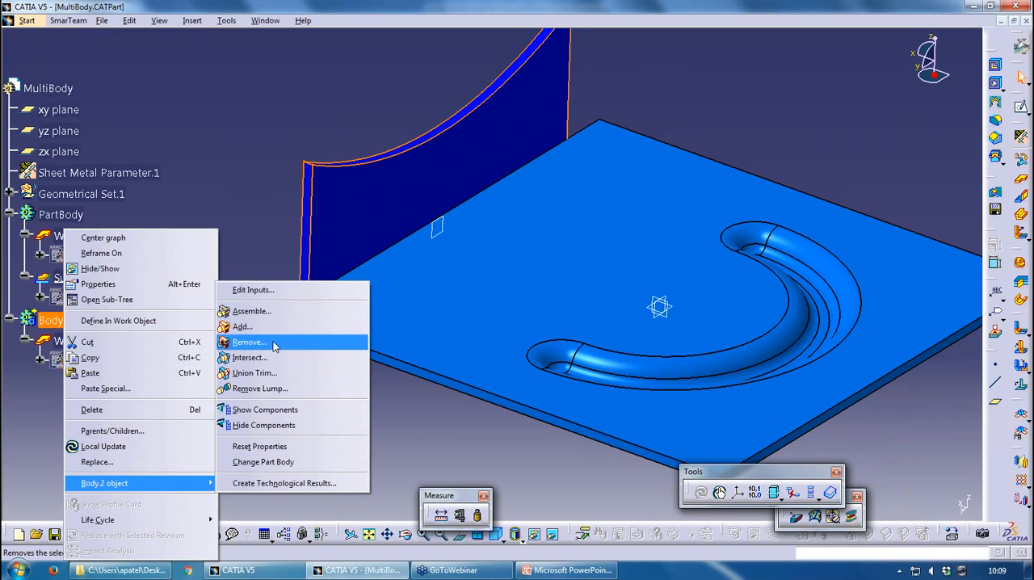
{"action": "left_click", "coordinate": [210, 171]}
{"action": "left_click", "coordinate": [220, 173]}
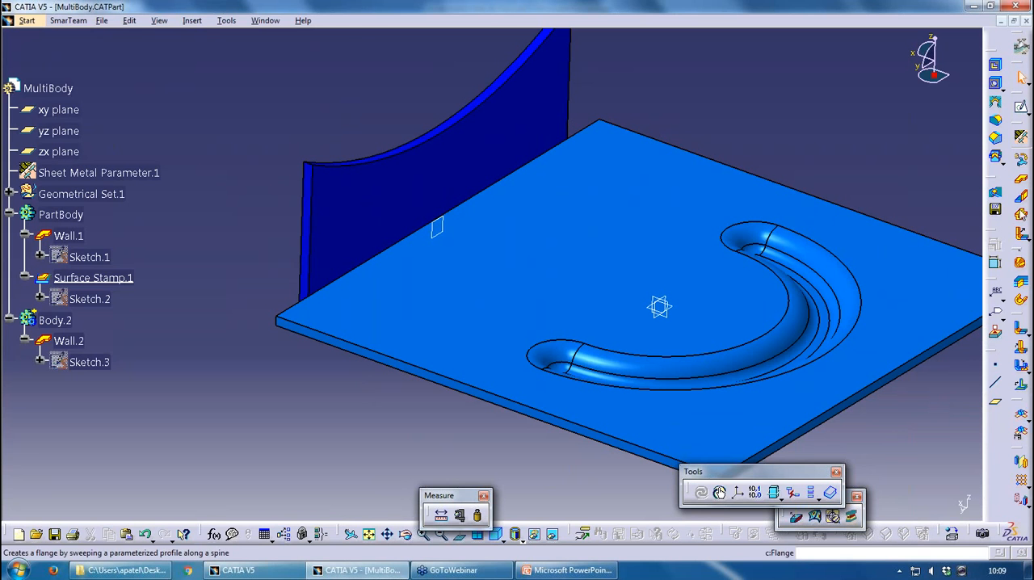
Create a cylindrical bend joining Wall.1, the stamped plate, to Wall.2, the separate upright wall of Body.2
{"action": "left_click", "coordinate": [1022, 330]}
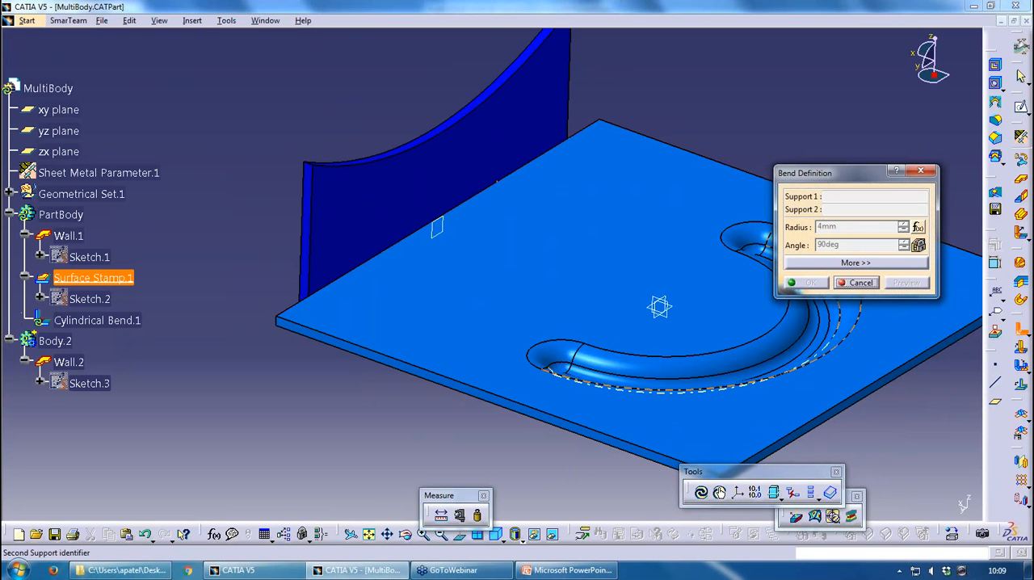
{"action": "left_click", "coordinate": [557, 260]}
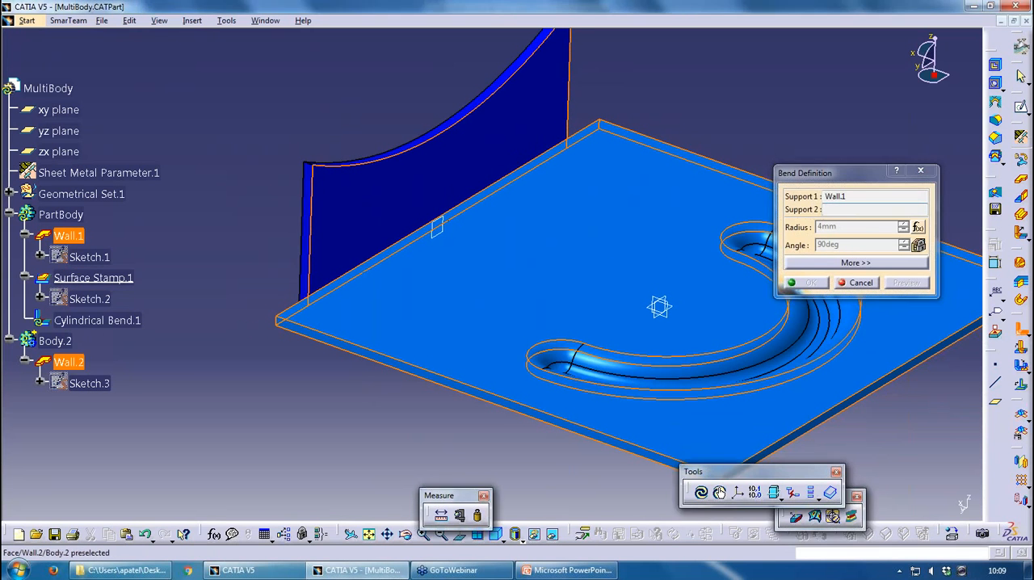
{"action": "left_click", "coordinate": [456, 177]}
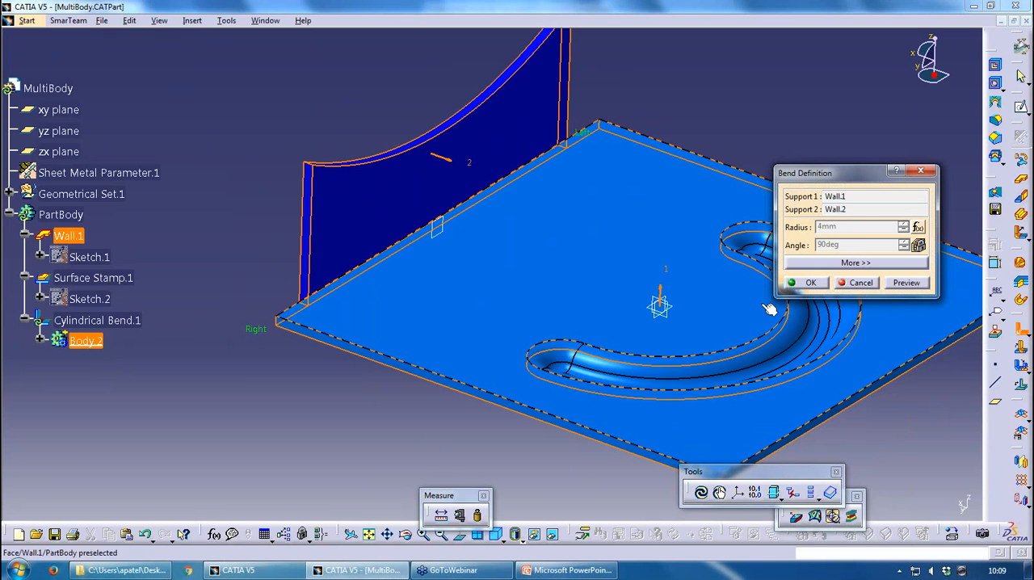
{"action": "left_click", "coordinate": [807, 283]}
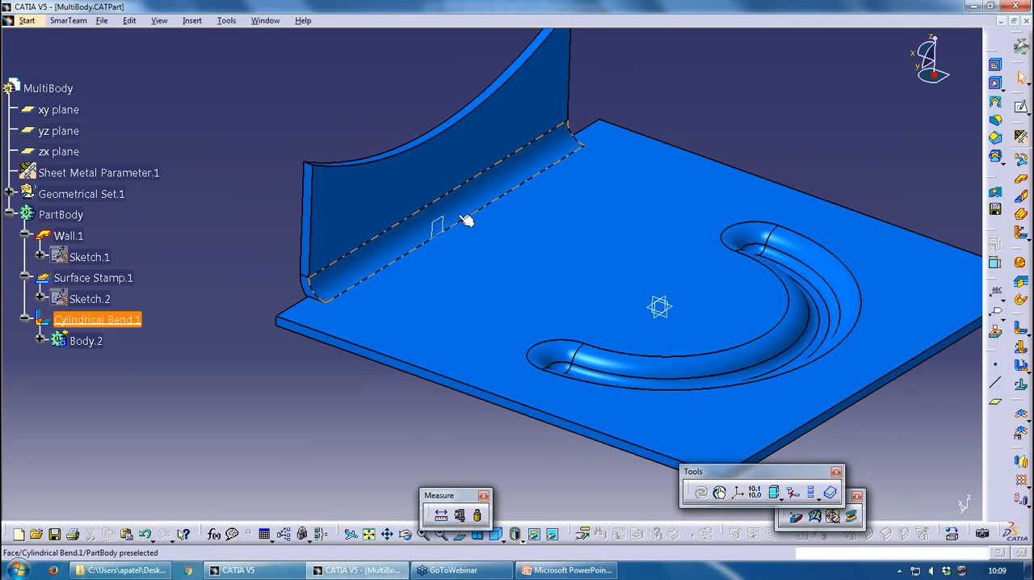
Inspect the contents of Cylindrical Bend.1 in the tree and select Body.2 inside it
{"action": "left_click", "coordinate": [25, 320]}
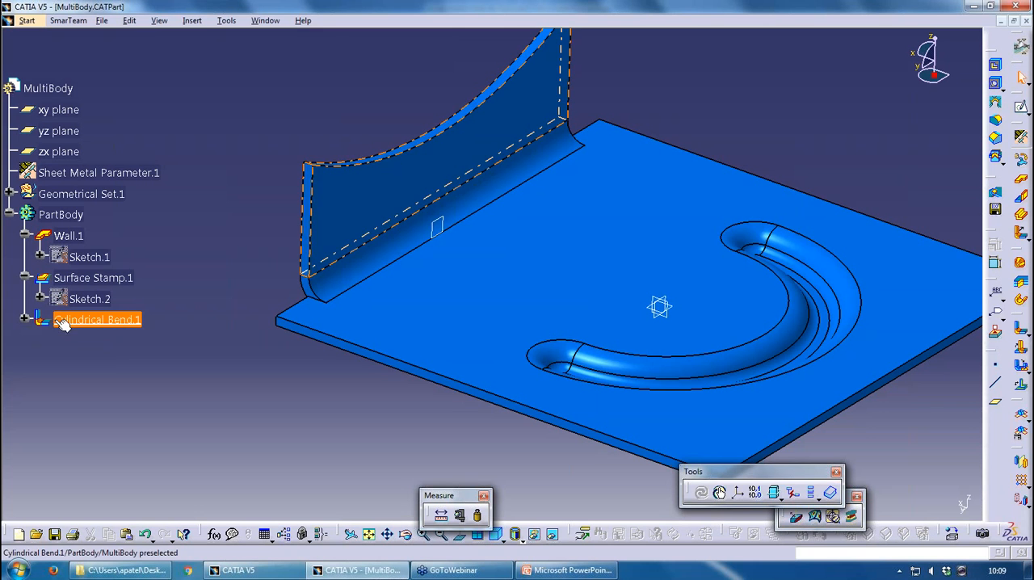
{"action": "left_click", "coordinate": [25, 320]}
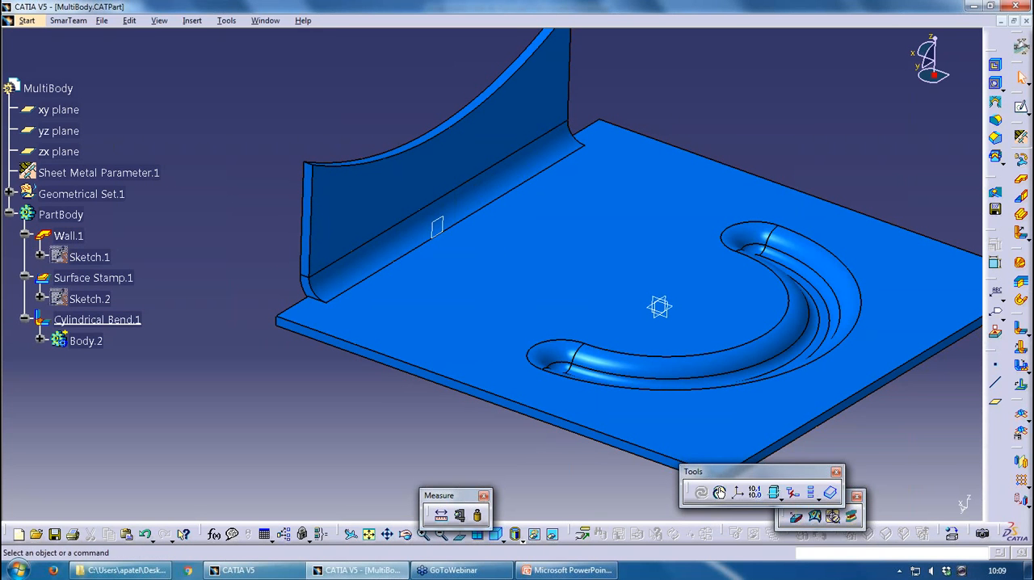
{"action": "left_click", "coordinate": [91, 344]}
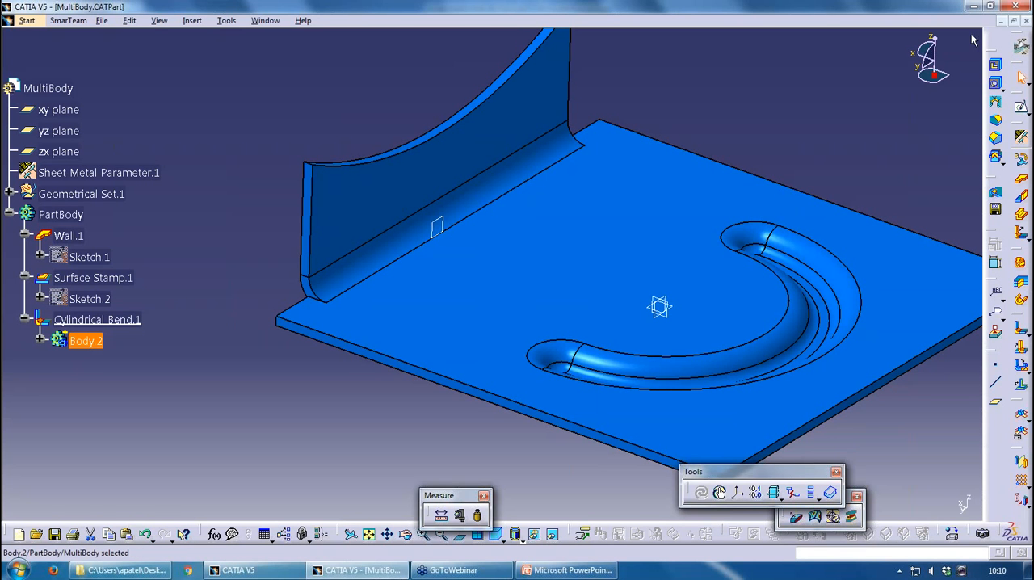
Close the MultiBody.CATPart document
{"action": "left_click", "coordinate": [1025, 21]}
{"action": "left_click", "coordinate": [572, 317]}
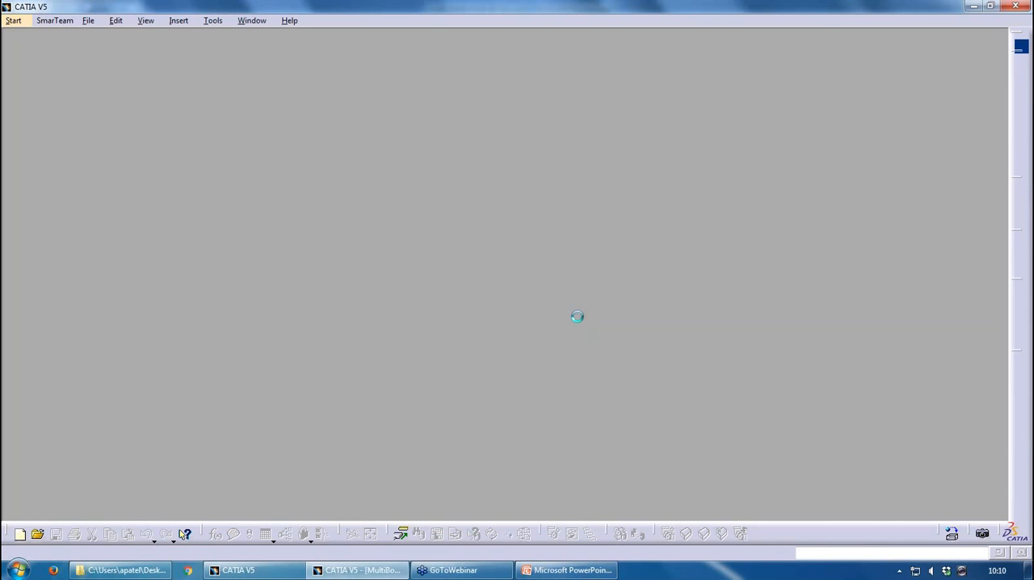
Switch to PowerPoint, present the slides from Multi-body modelling on to Standards File, and end the slide show
{"action": "left_click", "coordinate": [544, 572]}
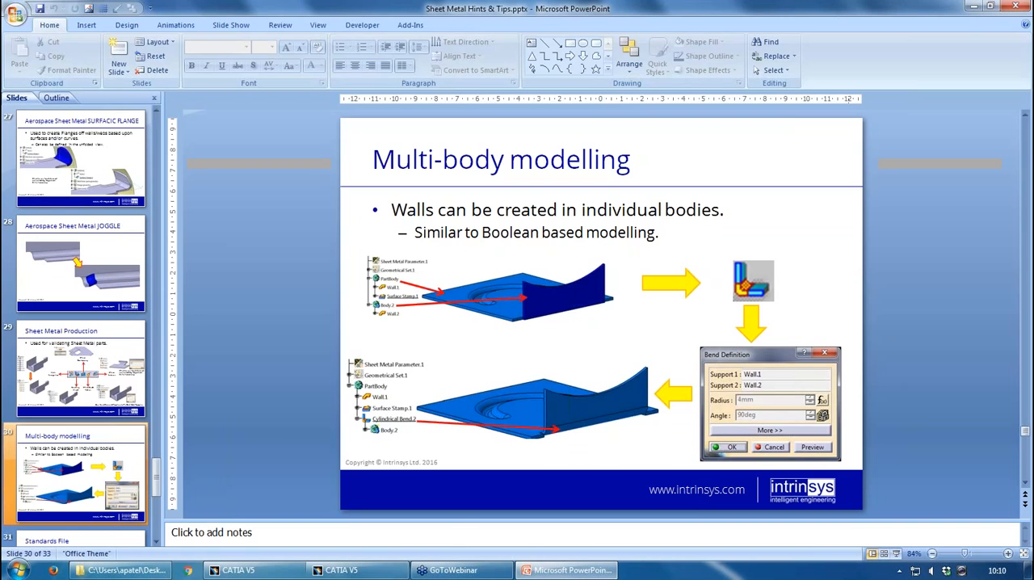
{"action": "left_click", "coordinate": [898, 554]}
{"action": "left_click", "coordinate": [897, 555]}
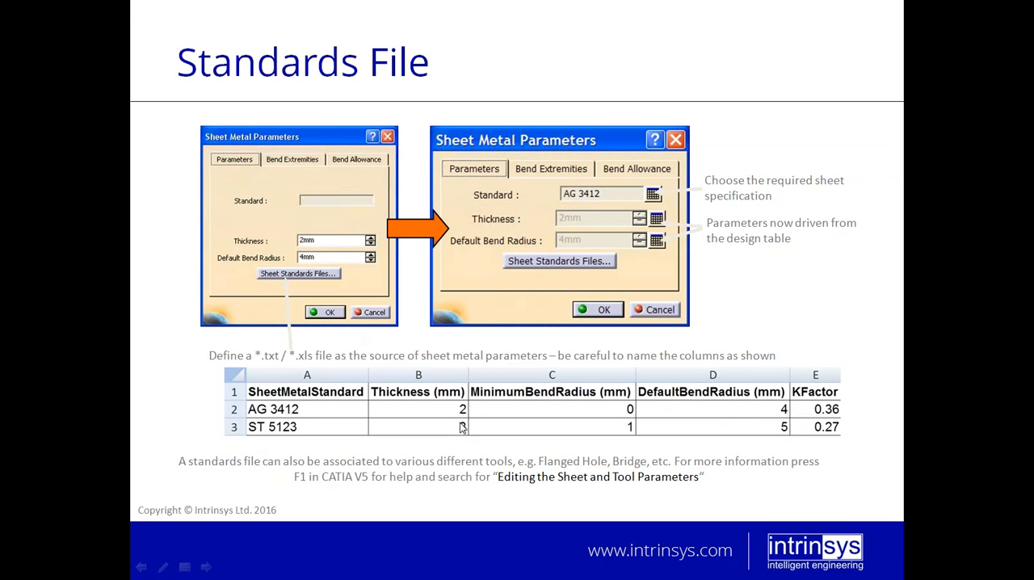
{"action": "key", "text": "Escape"}
Return to CATIA and create a new empty part
{"action": "left_click", "coordinate": [372, 570]}
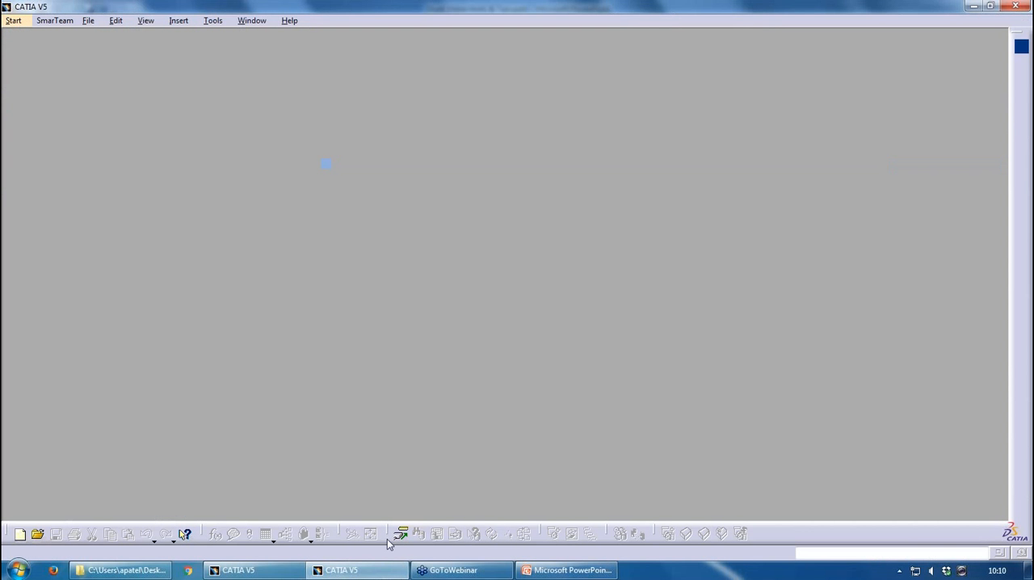
{"action": "left_click", "coordinate": [128, 570]}
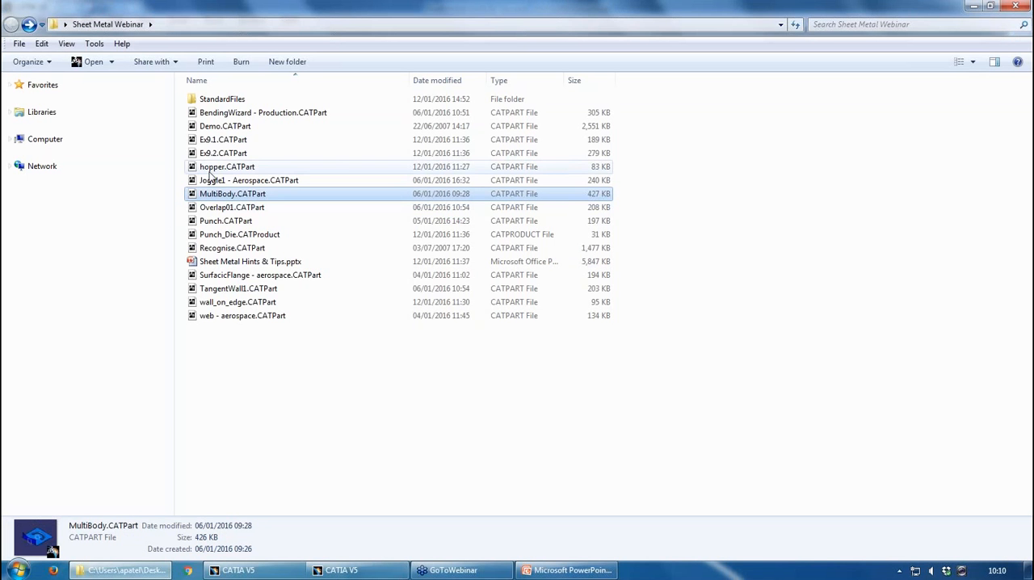
{"action": "left_click", "coordinate": [355, 570]}
{"action": "key", "text": "ctrl+n"}
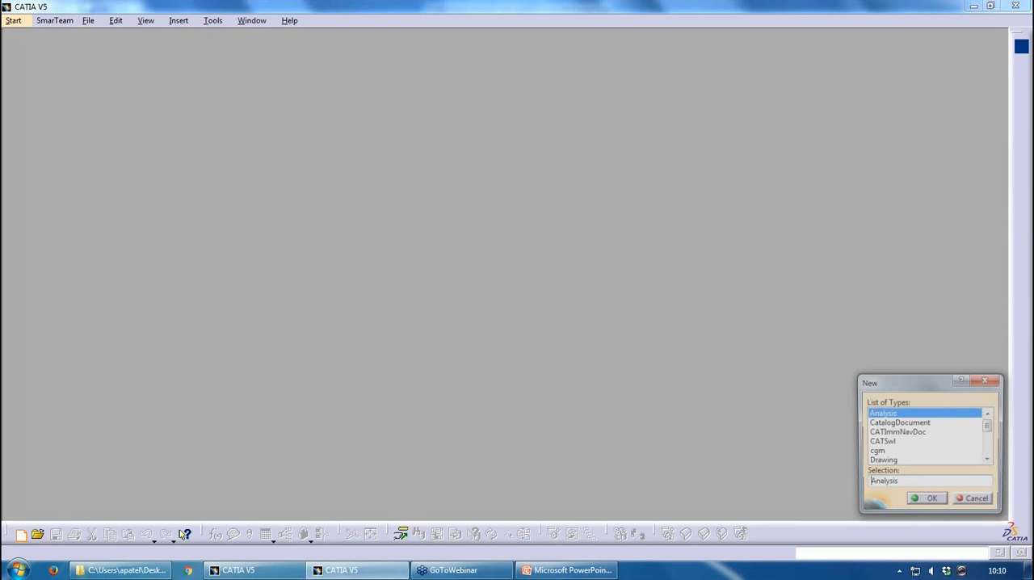
{"action": "key", "text": "p"}
{"action": "key", "text": "Return"}
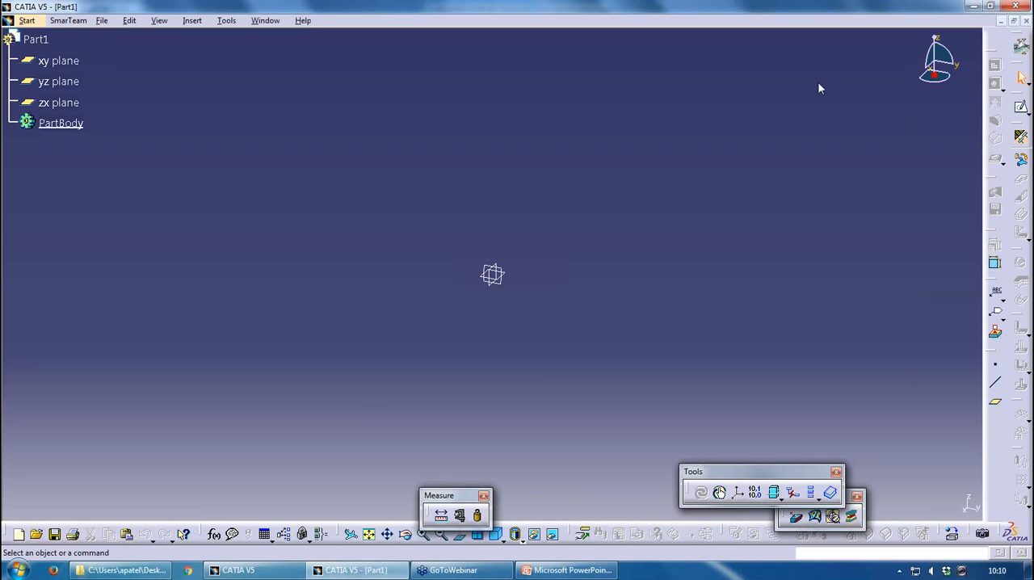
Load SheetMetalStandards.xlsx as the sheet standards file for the new part's sheet metal parameters
{"action": "left_click", "coordinate": [1020, 137]}
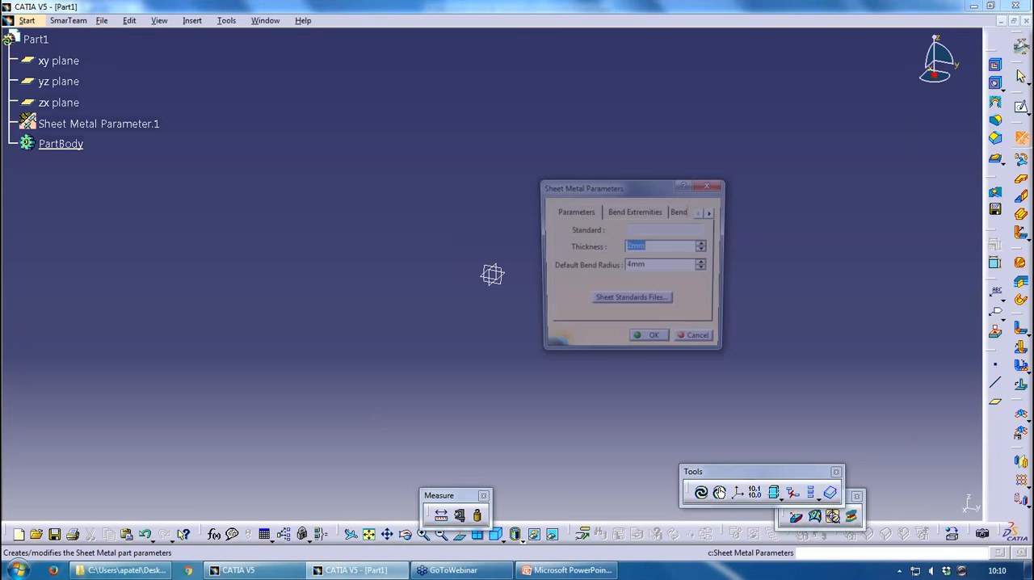
{"action": "left_click", "coordinate": [650, 303]}
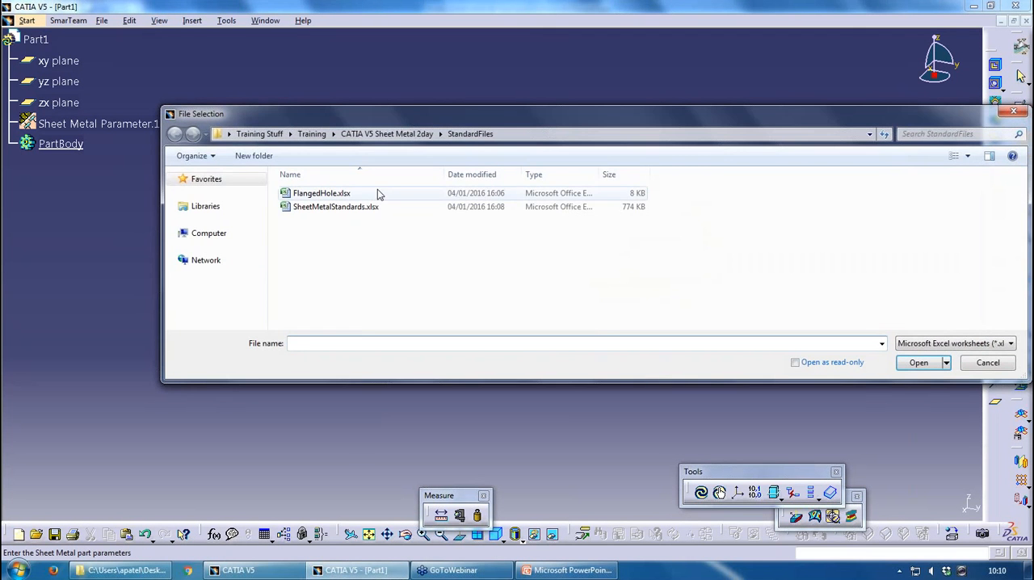
{"action": "left_click", "coordinate": [348, 209]}
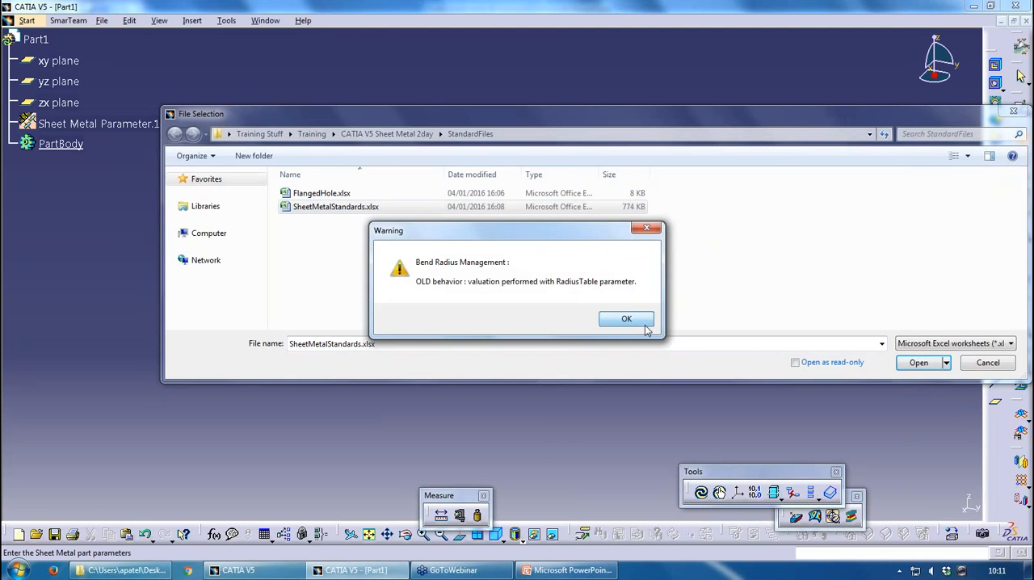
{"action": "left_click", "coordinate": [644, 324]}
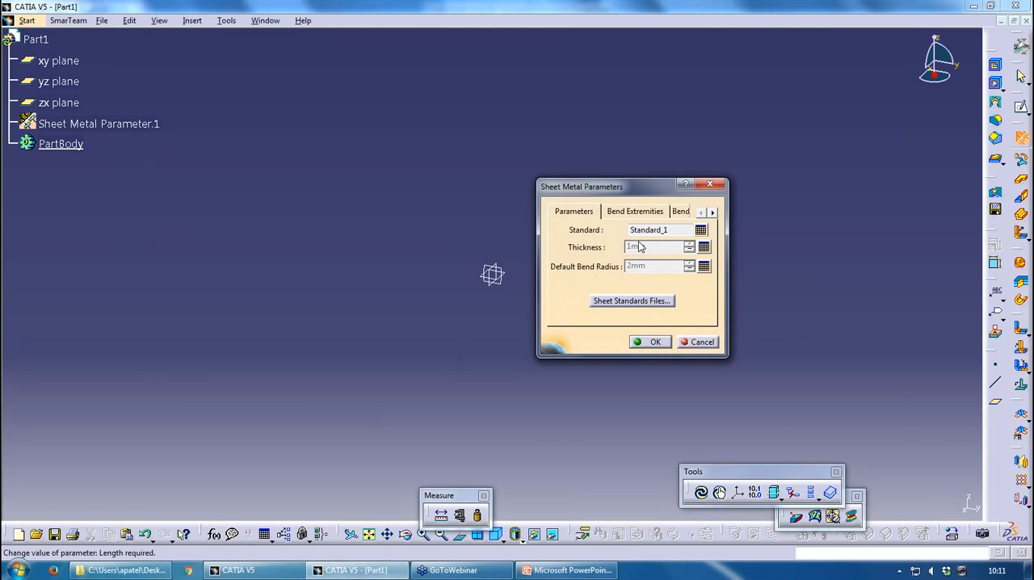
Choose the Standard_1 row with 1 mm thickness in the standards table and accept the sheet metal parameters
{"action": "left_click", "coordinate": [704, 265]}
{"action": "left_click", "coordinate": [514, 326]}
{"action": "left_click", "coordinate": [514, 350]}
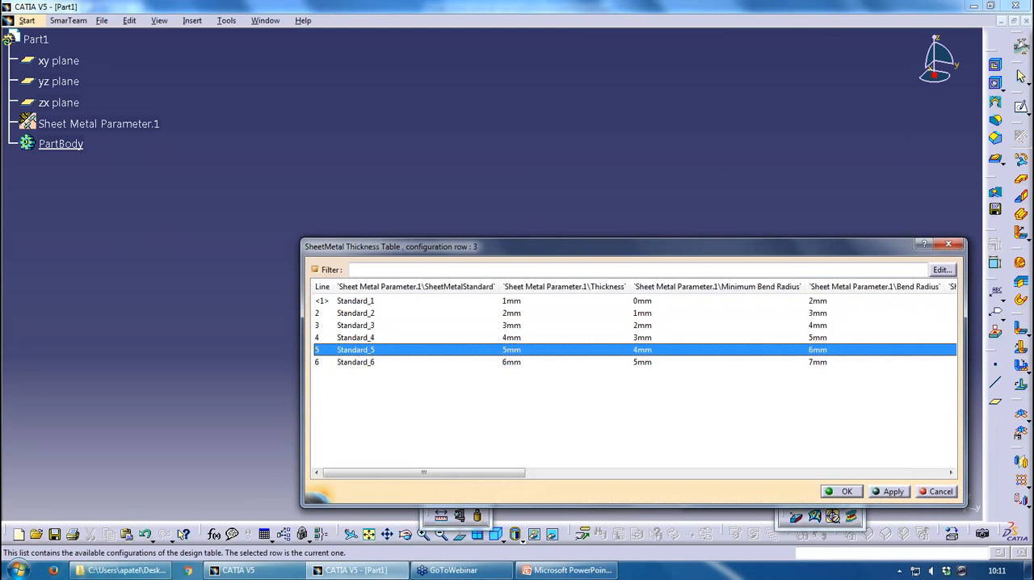
{"action": "left_click", "coordinate": [544, 301]}
{"action": "left_click", "coordinate": [841, 491]}
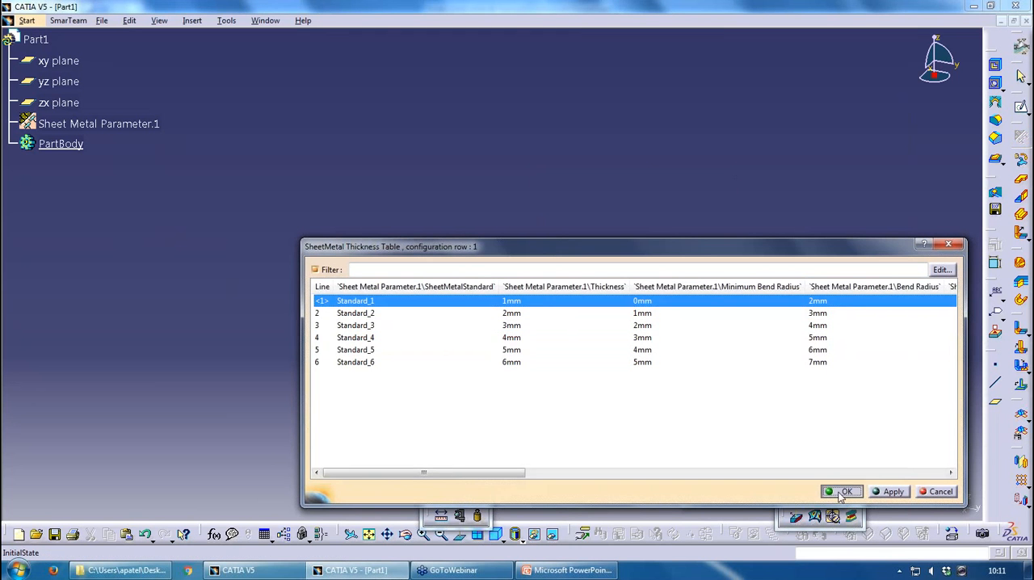
{"action": "left_click", "coordinate": [658, 344]}
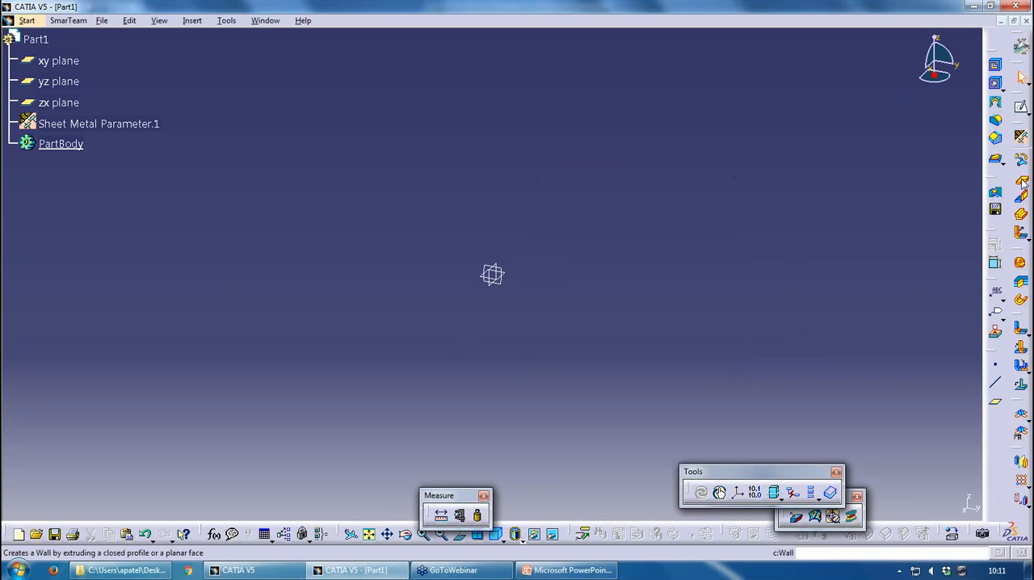
Create a wall from a rectangle sketched freehand around the origin on the xy plane
{"action": "left_click", "coordinate": [1022, 185]}
{"action": "left_click", "coordinate": [151, 299]}
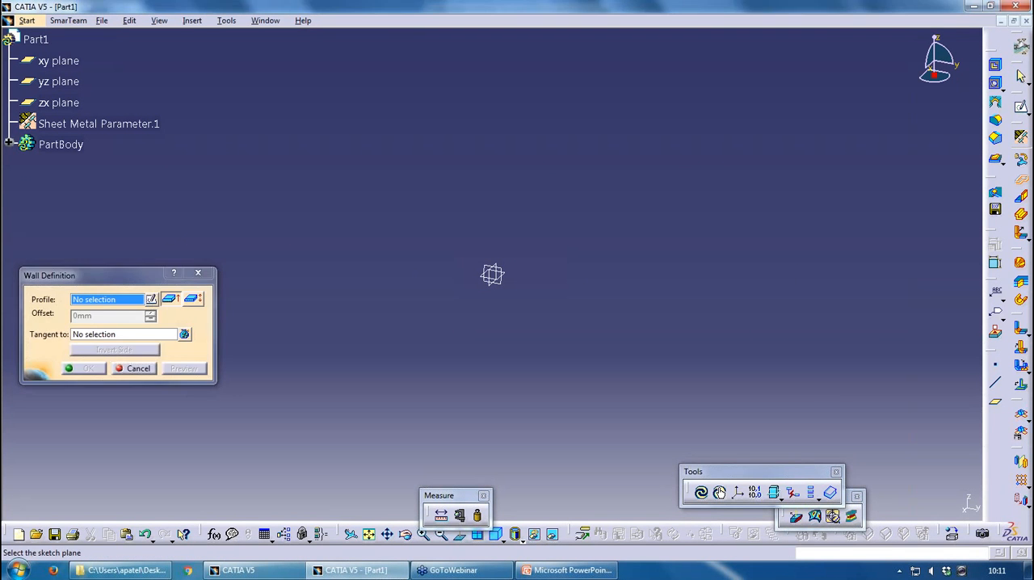
{"action": "left_click", "coordinate": [511, 278]}
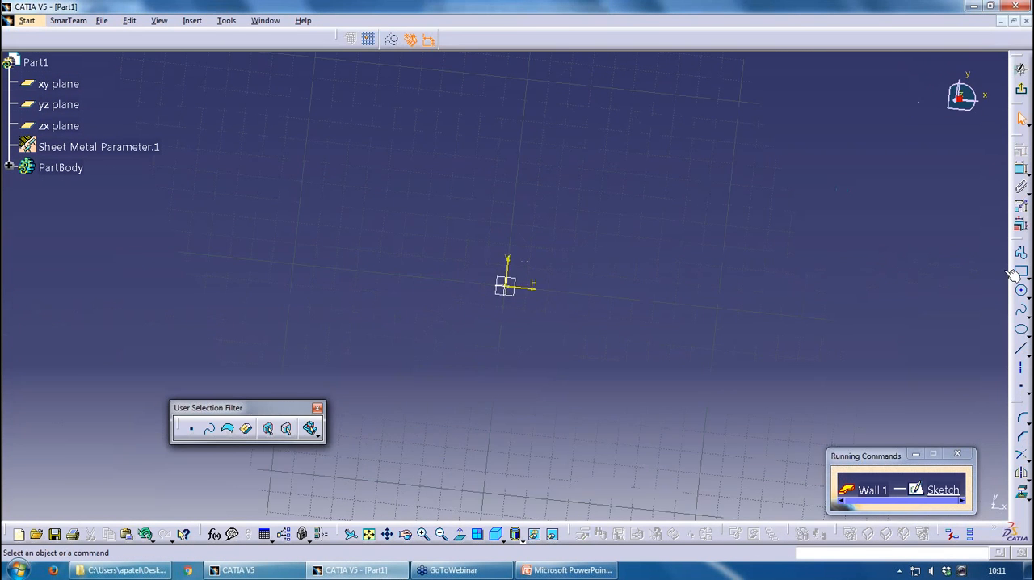
{"action": "left_click", "coordinate": [706, 363]}
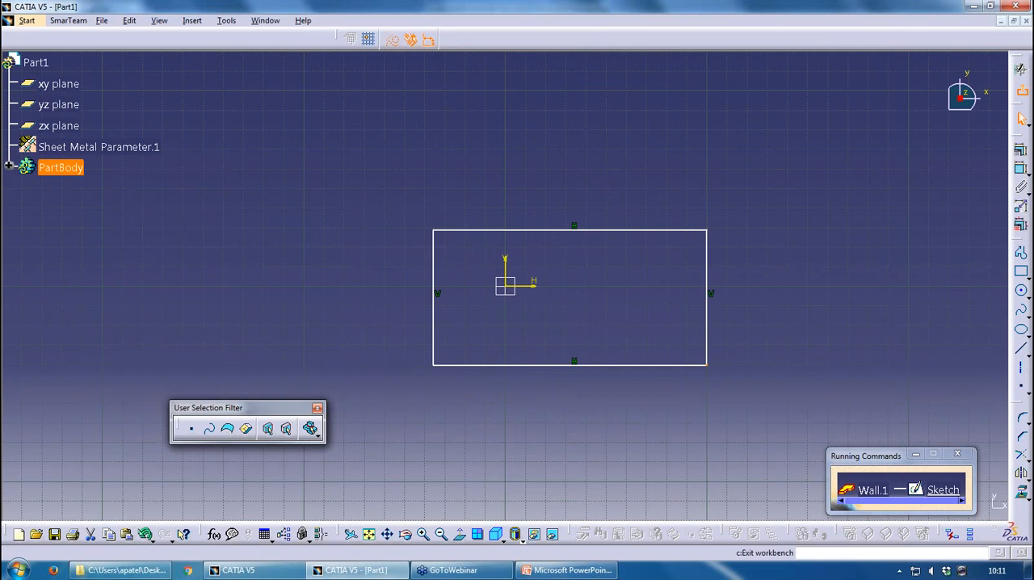
{"action": "left_click", "coordinate": [1020, 69]}
{"action": "left_click", "coordinate": [97, 365]}
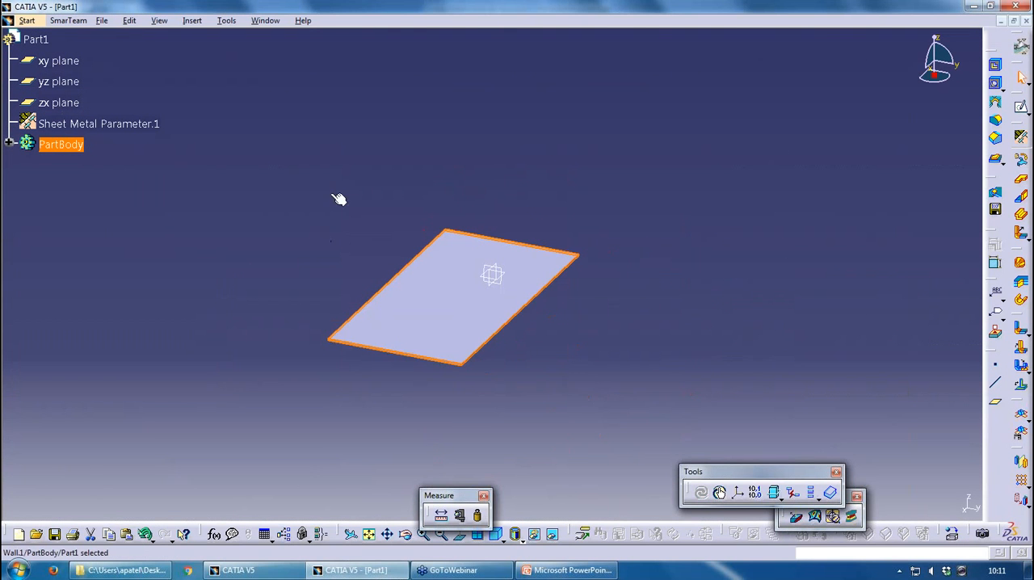
Change the part's sheet metal parameters to the Standard_5 row with 5 mm thickness
{"action": "double_click", "coordinate": [122, 125]}
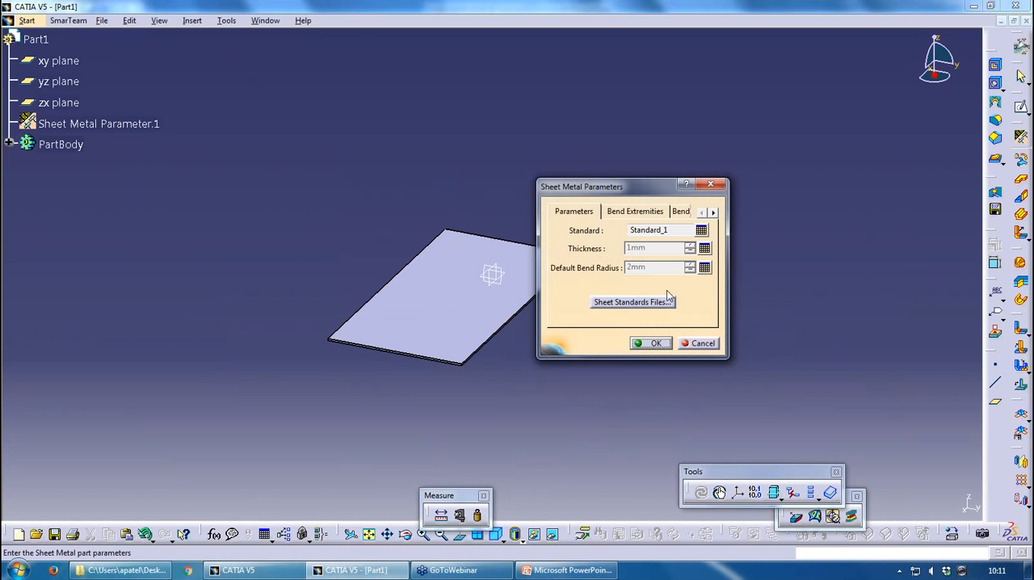
{"action": "left_click", "coordinate": [704, 248]}
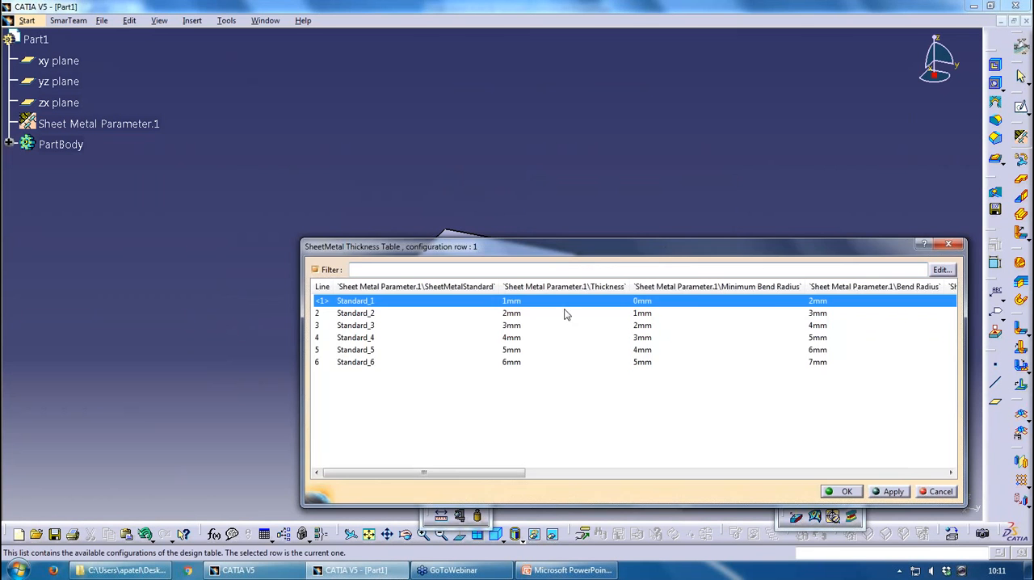
{"action": "left_click", "coordinate": [463, 351]}
{"action": "left_click", "coordinate": [845, 491]}
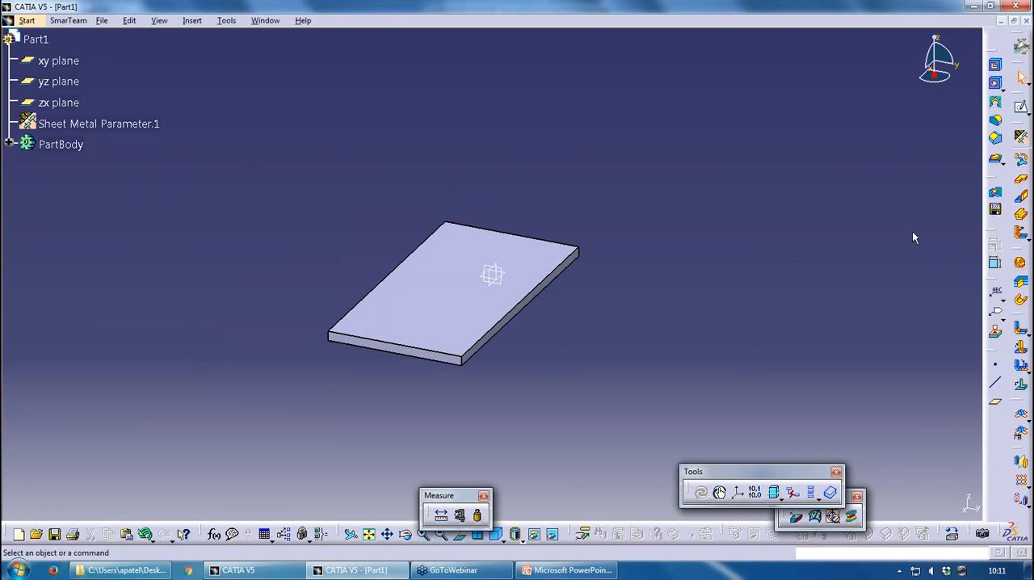
Start a flanged hole on the wall's top face and open its standards file selection
{"action": "left_click", "coordinate": [1002, 162]}
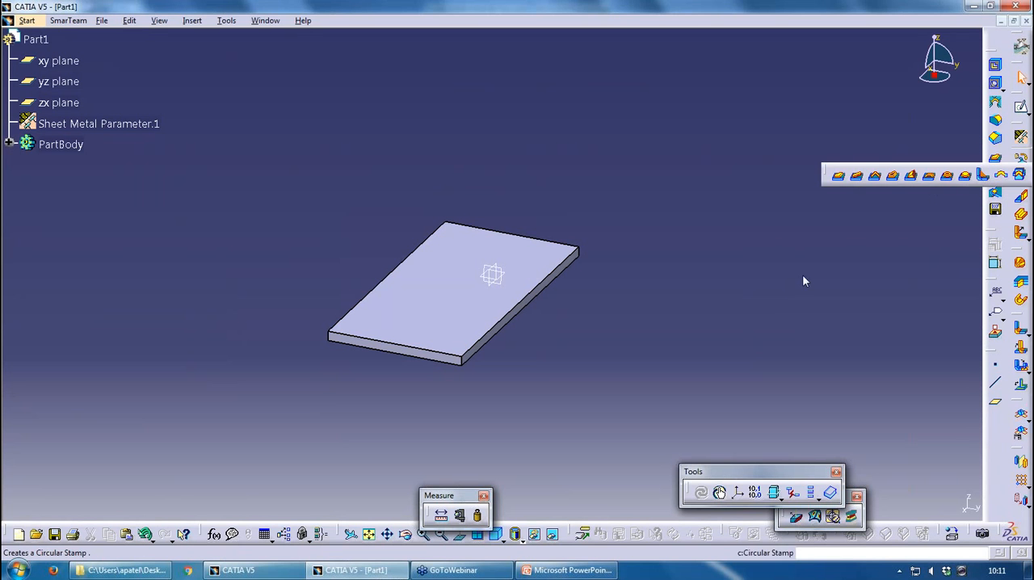
{"action": "left_click", "coordinate": [1002, 162]}
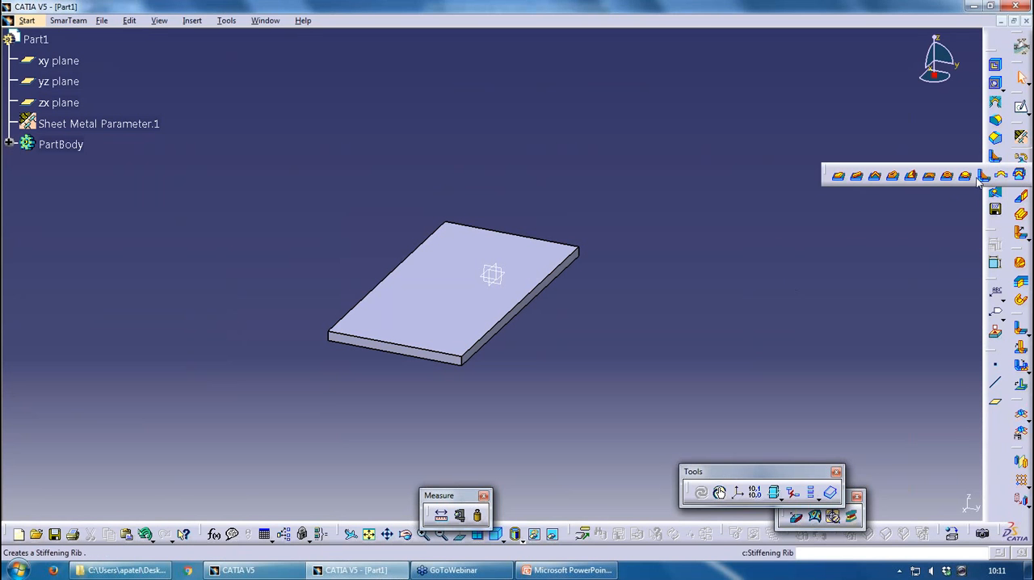
{"action": "left_click", "coordinate": [930, 176]}
{"action": "left_click", "coordinate": [446, 292]}
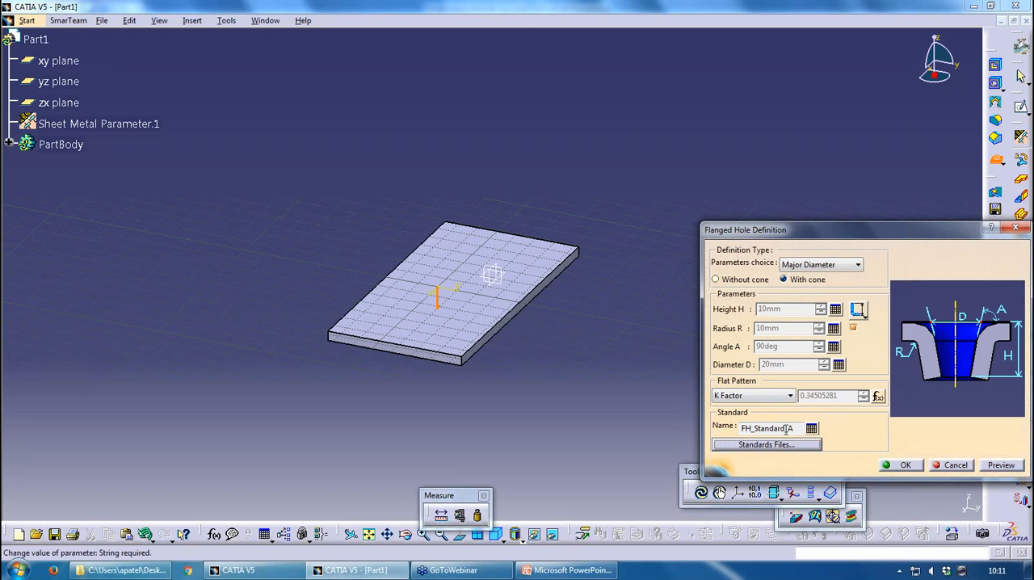
{"action": "left_click", "coordinate": [886, 459]}
{"action": "left_click", "coordinate": [619, 318]}
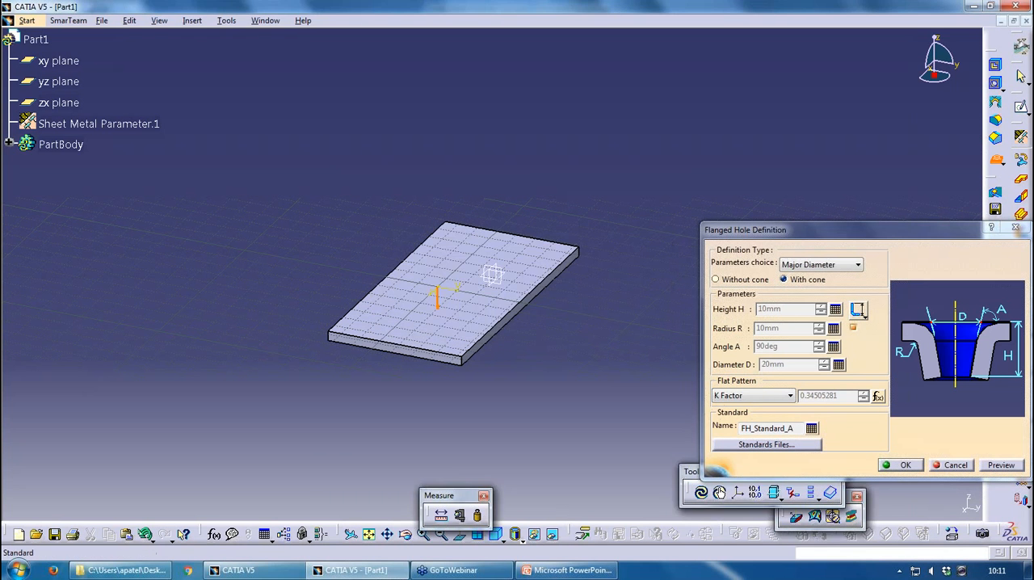
Try to create the flanged hole with the FH_Standard_D row of the stamp parameters table, and undo it
{"action": "left_click", "coordinate": [811, 428]}
{"action": "key", "text": "Down"}
{"action": "key", "text": "Down"}
{"action": "key", "text": "Down"}
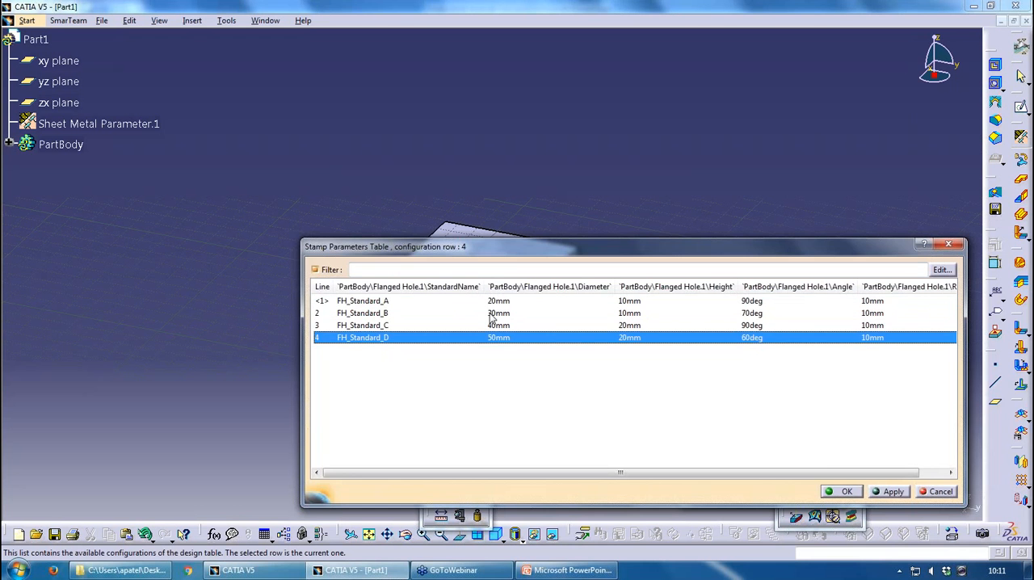
{"action": "left_click", "coordinate": [844, 491]}
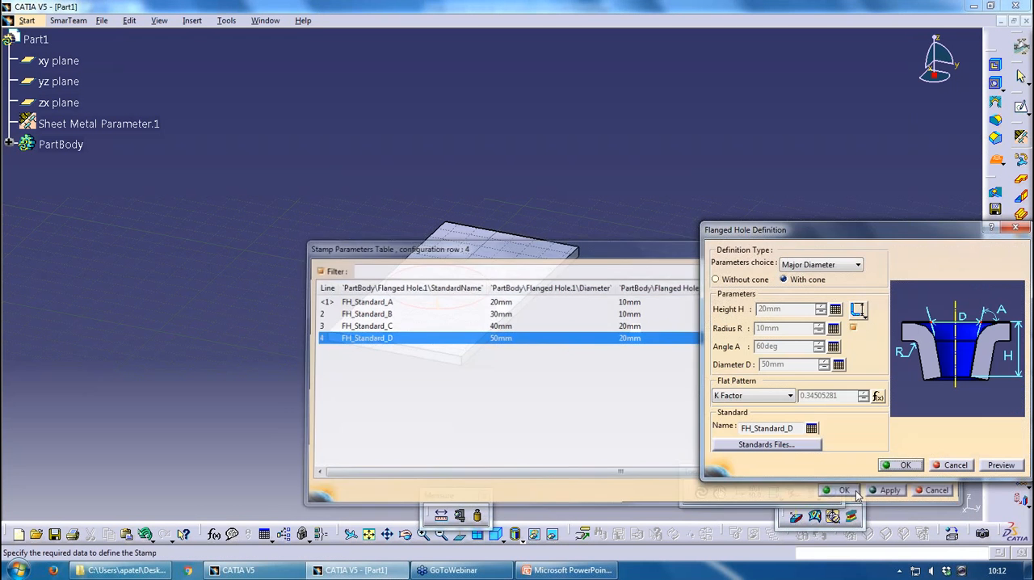
{"action": "left_click", "coordinate": [900, 467]}
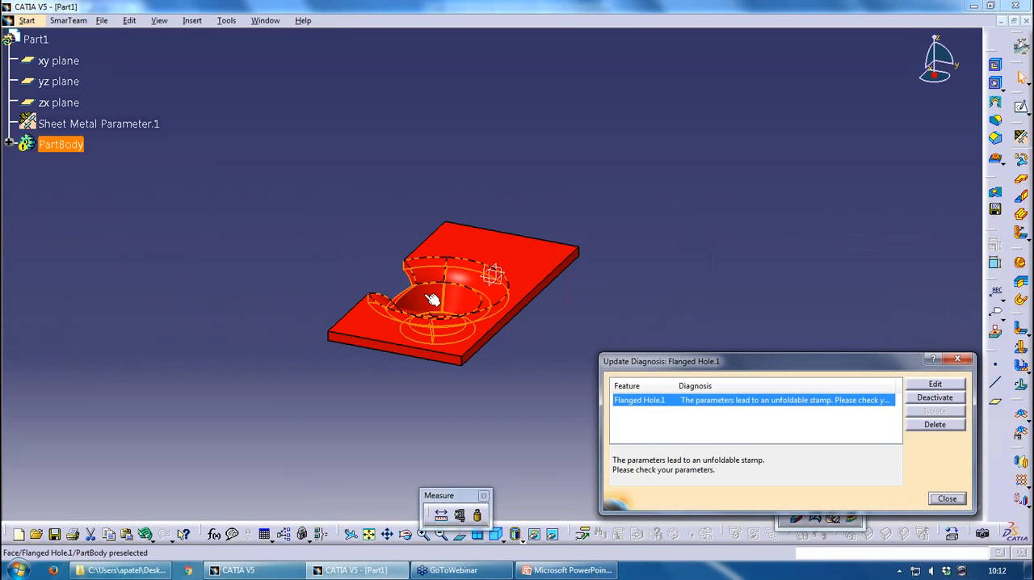
{"action": "left_click", "coordinate": [947, 499]}
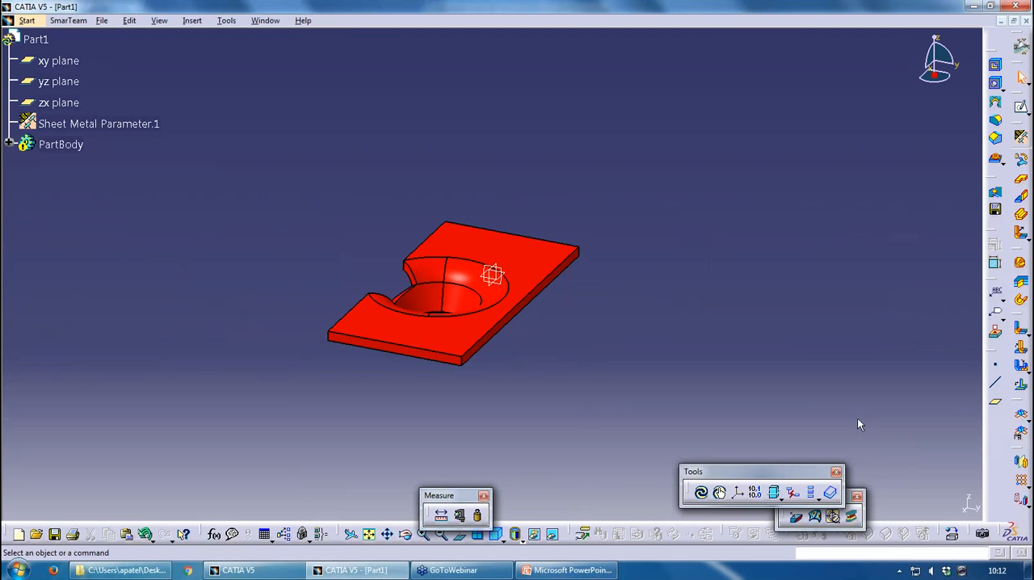
{"action": "key", "text": "ctrl+z"}
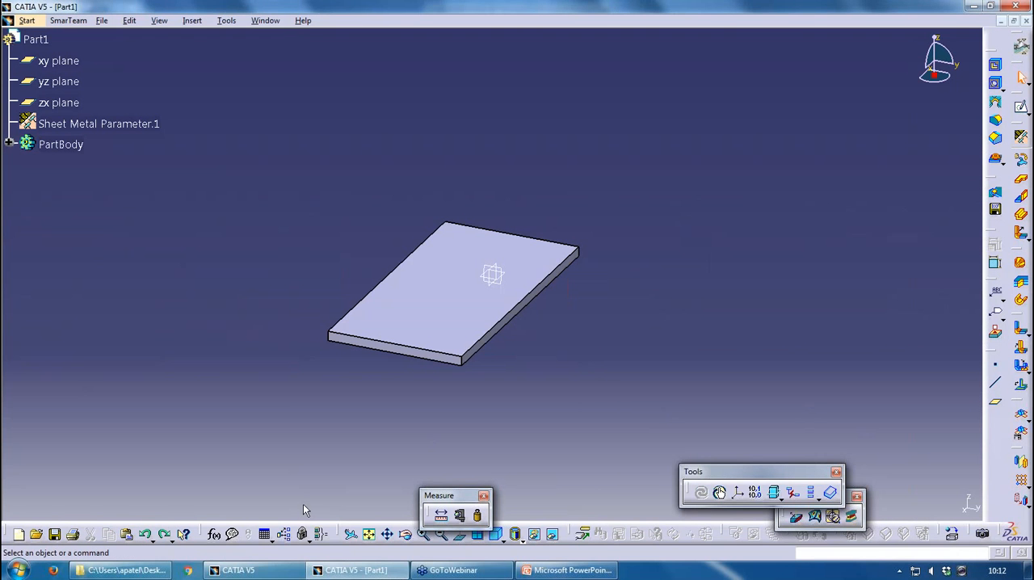
Examine FlangedHole.xlsx and SheetMetalStandards.xlsx from the StandardFiles folder in Excel, and open Editing the Sheet and Tool Parameters.pdf
{"action": "left_click", "coordinate": [147, 567]}
{"action": "double_click", "coordinate": [211, 98]}
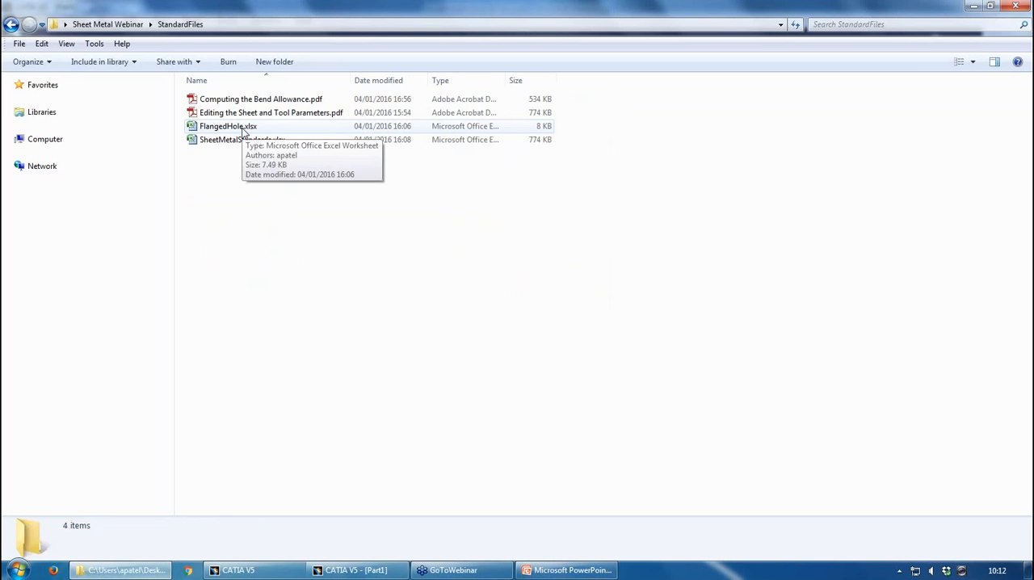
{"action": "double_click", "coordinate": [234, 127]}
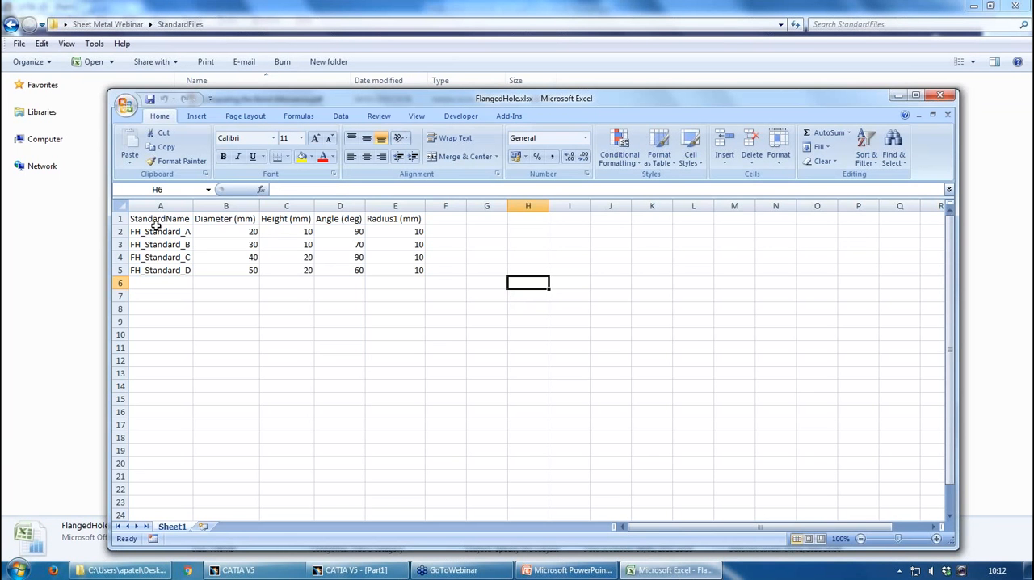
{"action": "left_click_drag", "start_coordinate": [156, 220], "coordinate": [418, 219]}
{"action": "left_click", "coordinate": [939, 96]}
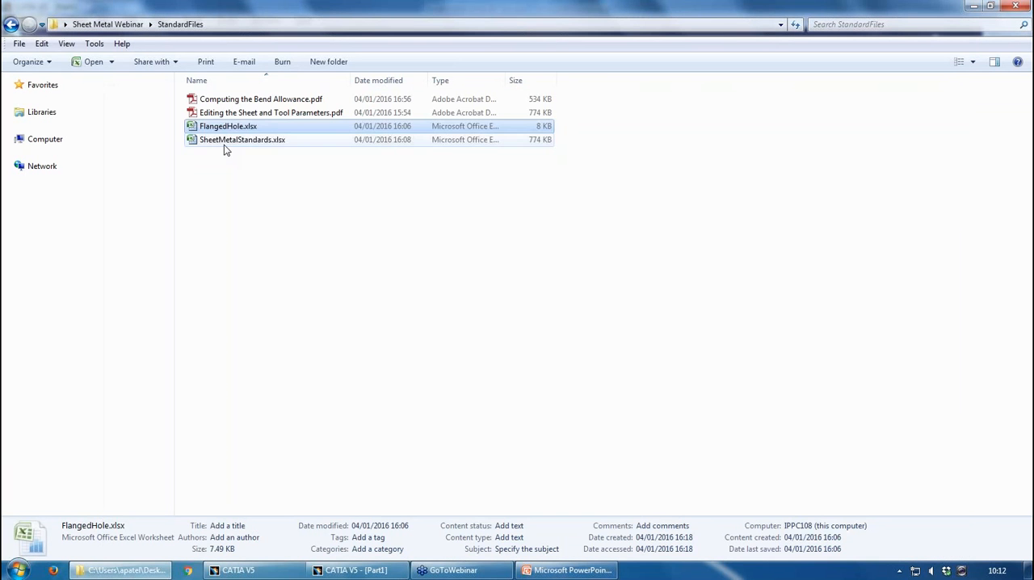
{"action": "left_click", "coordinate": [228, 142]}
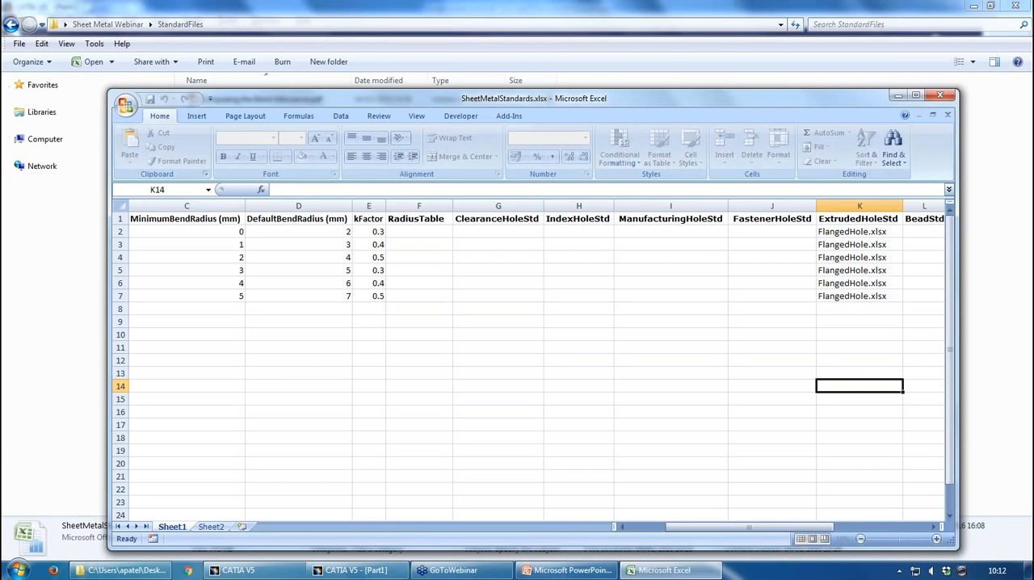
{"action": "left_click_drag", "start_coordinate": [220, 220], "coordinate": [891, 222]}
{"action": "left_click", "coordinate": [942, 96]}
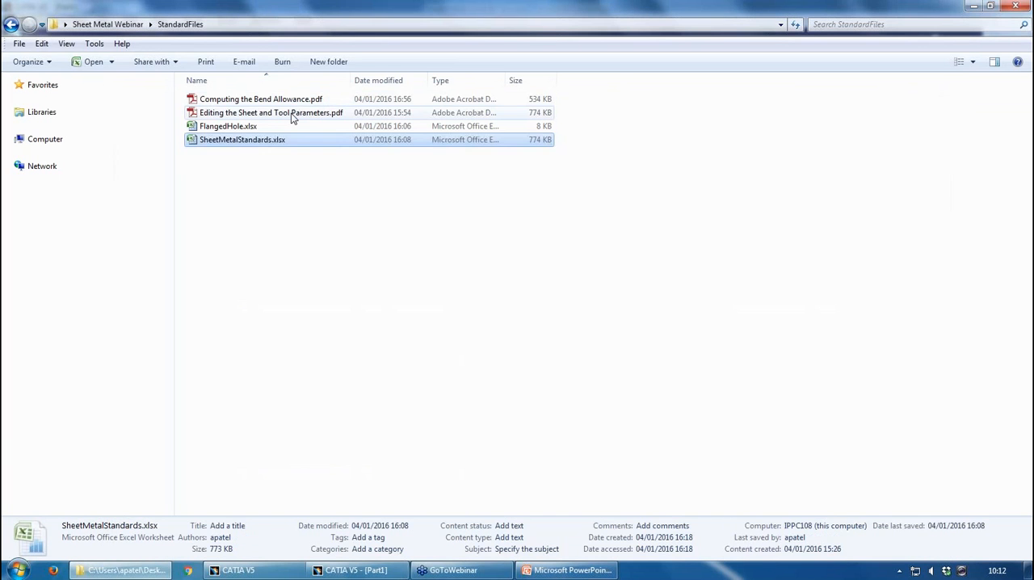
{"action": "double_click", "coordinate": [293, 110]}
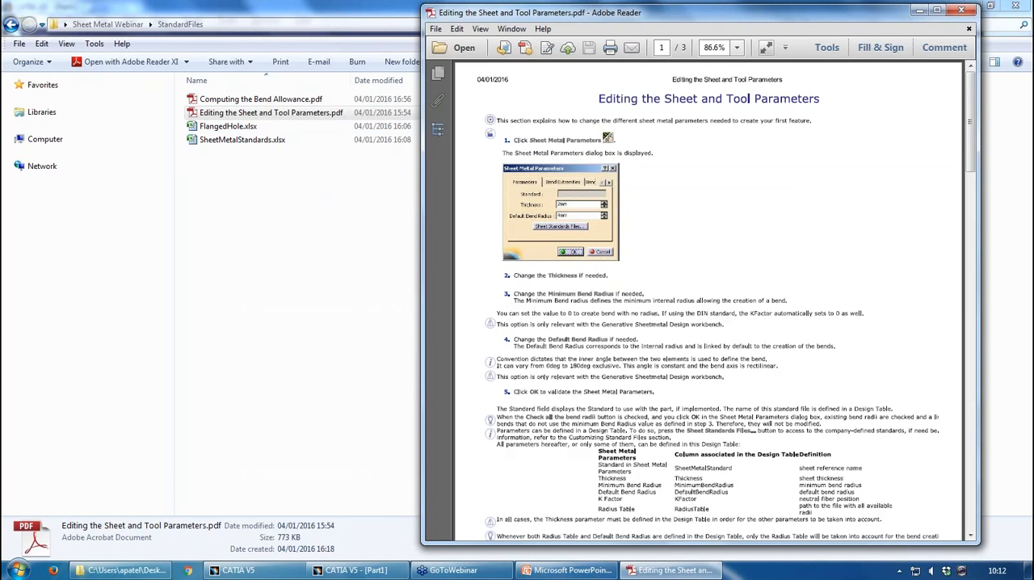
Switch to CATIA, open the Sheet Metal Parameters help, and examine the stamp standard file examples on the page about editing the parameters
{"action": "left_click", "coordinate": [585, 569]}
{"action": "left_click", "coordinate": [356, 571]}
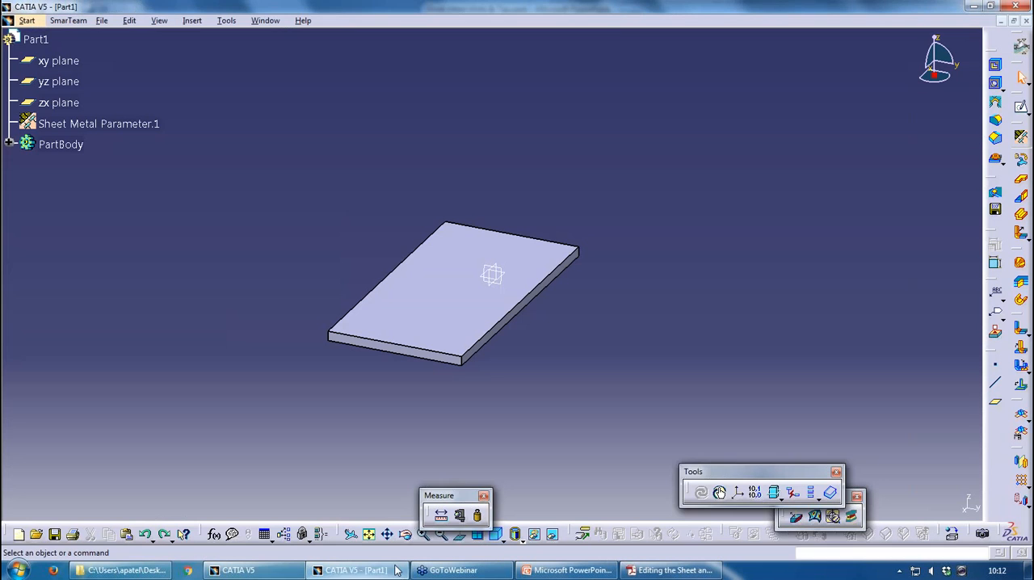
{"action": "left_click", "coordinate": [1023, 137]}
{"action": "left_click", "coordinate": [718, 185]}
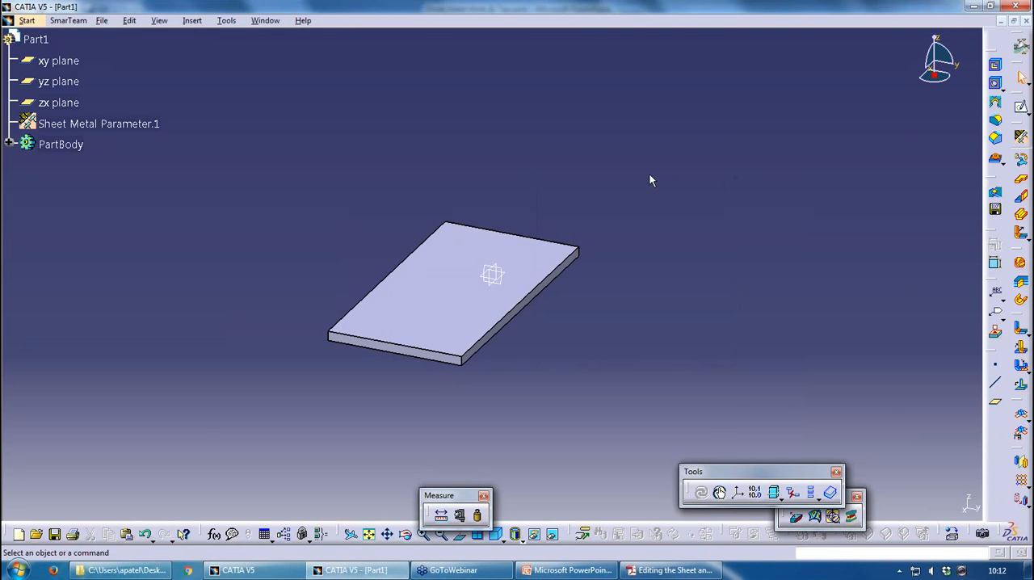
{"action": "left_click", "coordinate": [1023, 136]}
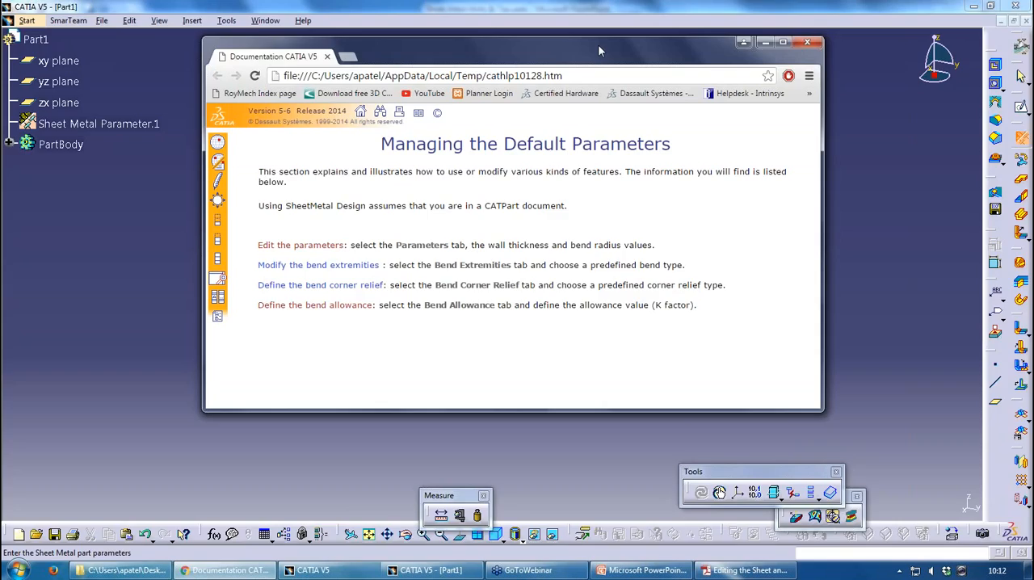
{"action": "double_click", "coordinate": [598, 44]}
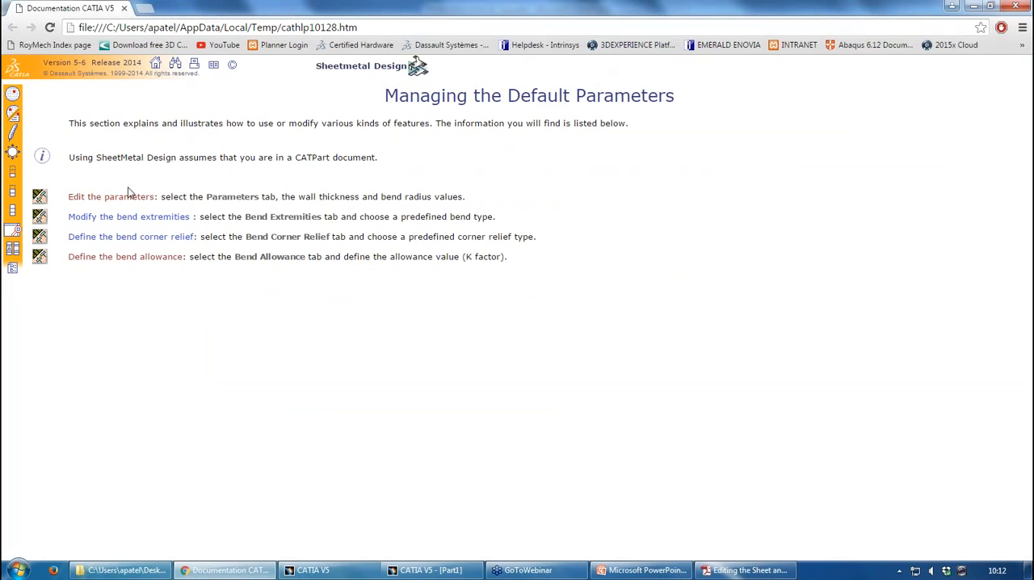
{"action": "left_click", "coordinate": [146, 257]}
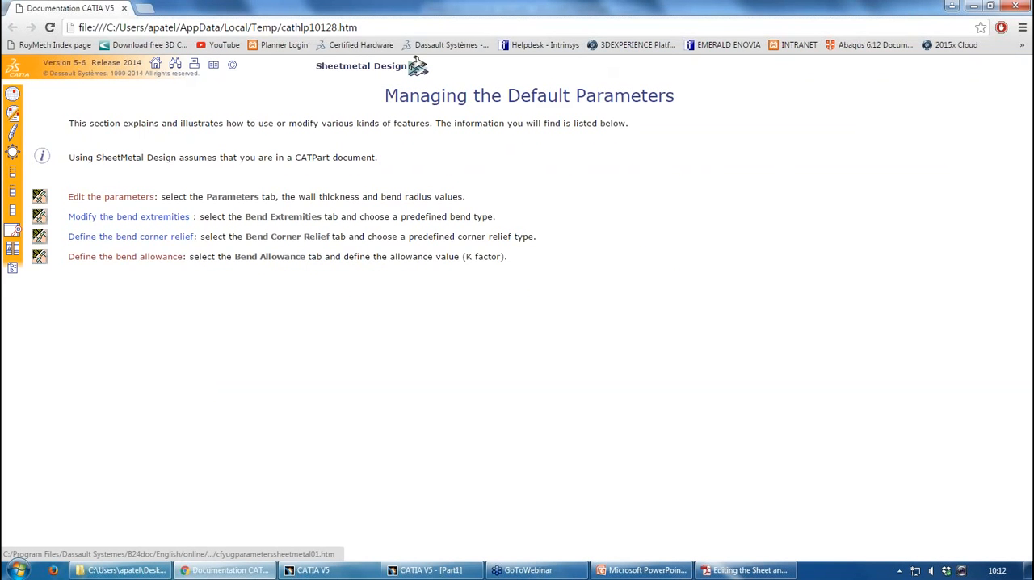
{"action": "scroll", "coordinate": [326, 310], "scroll_direction": "down", "scroll_amount": 20}
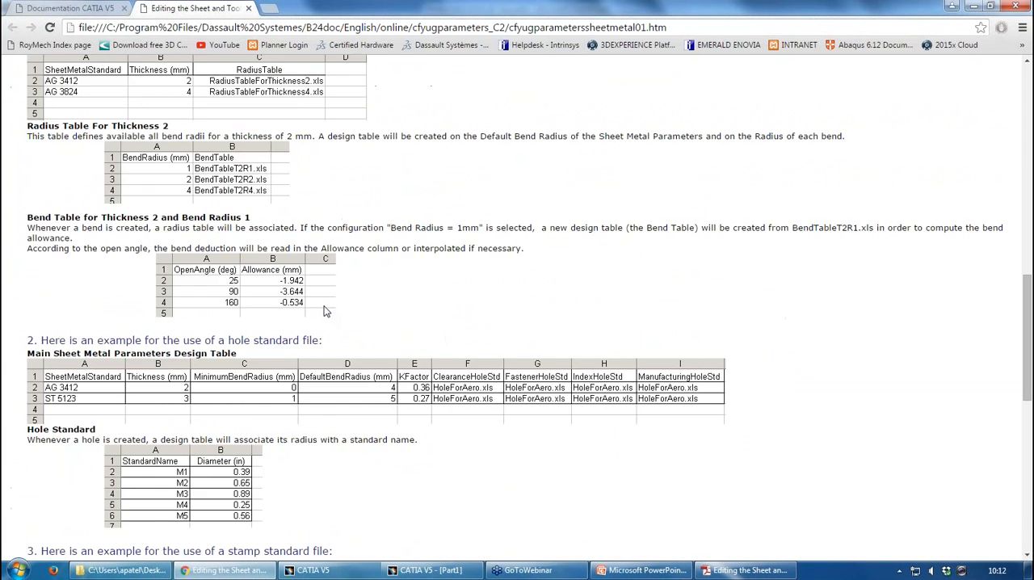
{"action": "left_click", "coordinate": [249, 8]}
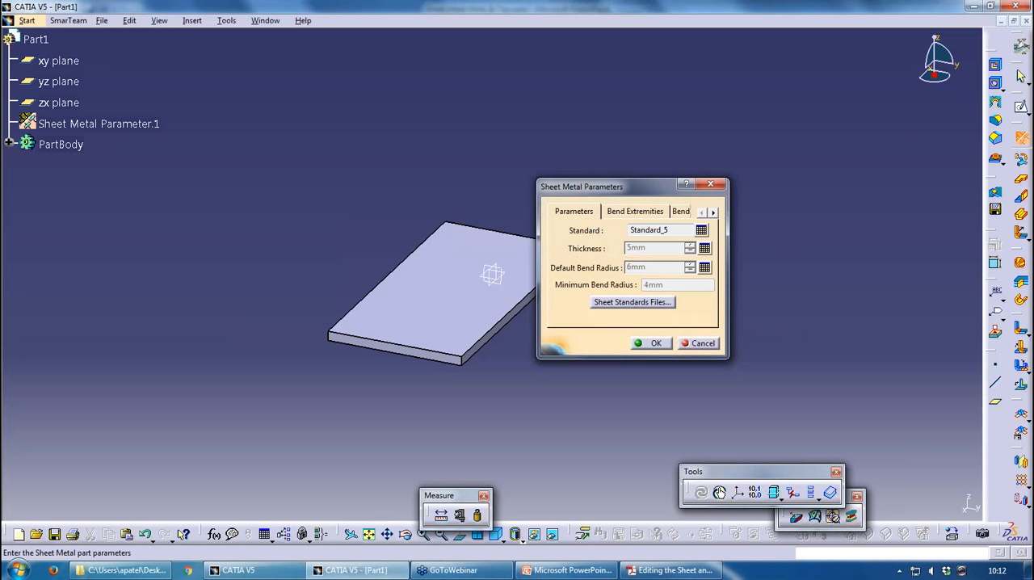
{"action": "left_click", "coordinate": [1016, 6]}
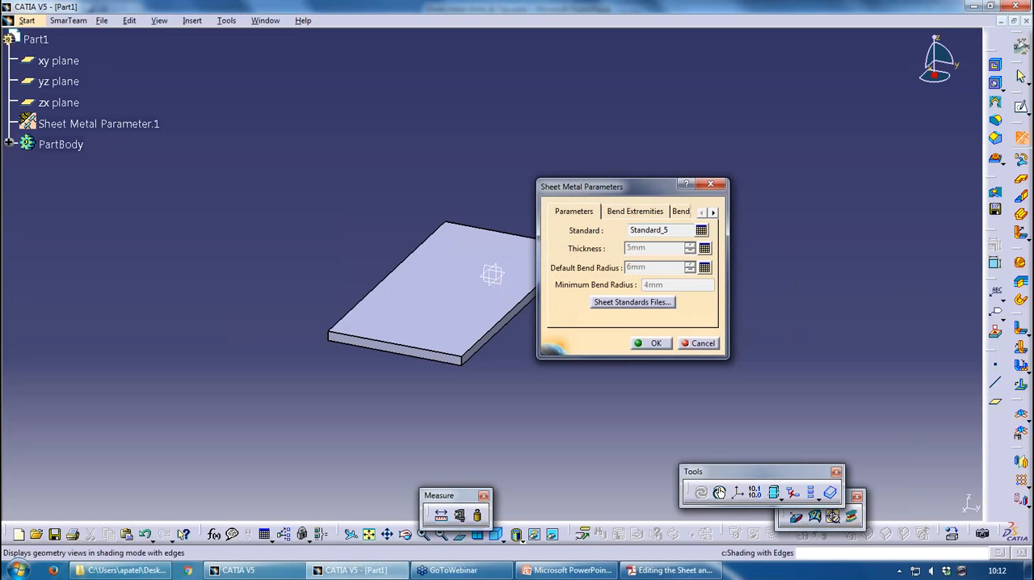
Switch to Adobe Reader and review the design table column names and example tables in Editing the Sheet and Tool Parameters.pdf
{"action": "left_click", "coordinate": [650, 570]}
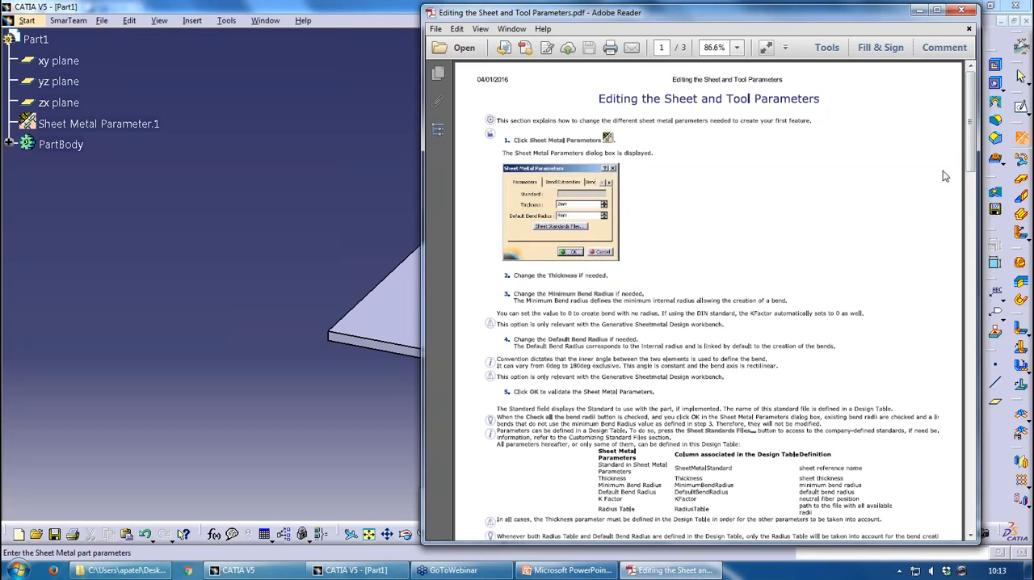
{"action": "double_click", "coordinate": [905, 14]}
{"action": "scroll", "coordinate": [439, 270], "scroll_direction": "down", "scroll_amount": 15}
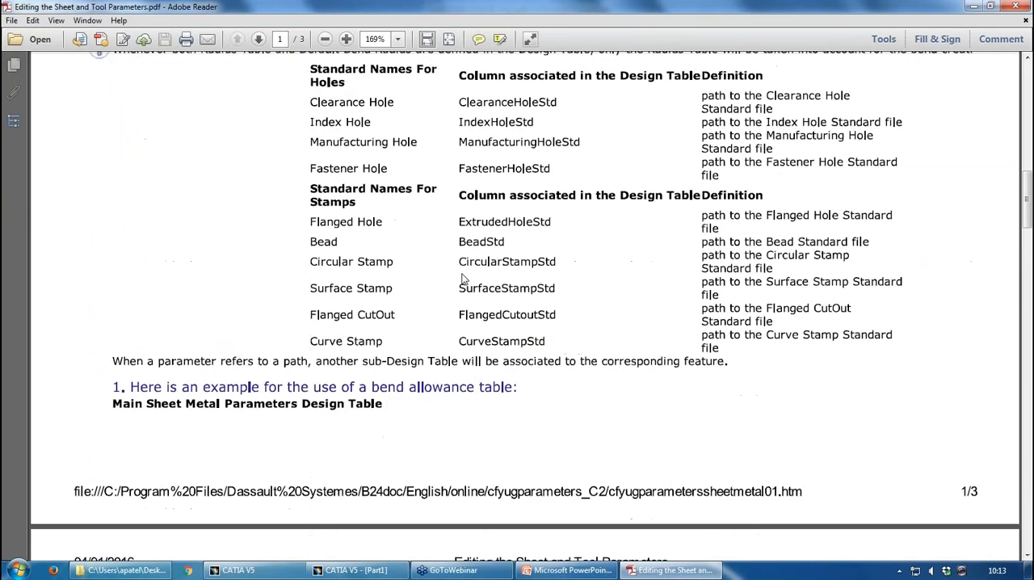
{"action": "scroll", "coordinate": [532, 269], "scroll_direction": "up", "scroll_amount": 5}
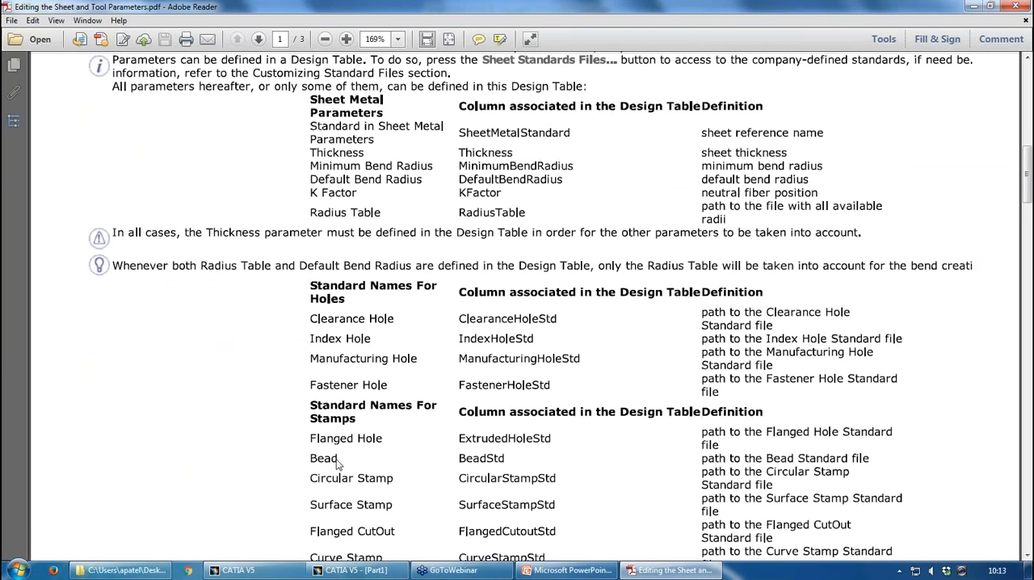
{"action": "scroll", "coordinate": [486, 479], "scroll_direction": "down", "scroll_amount": 4}
{"action": "scroll", "coordinate": [635, 357], "scroll_direction": "down", "scroll_amount": 20}
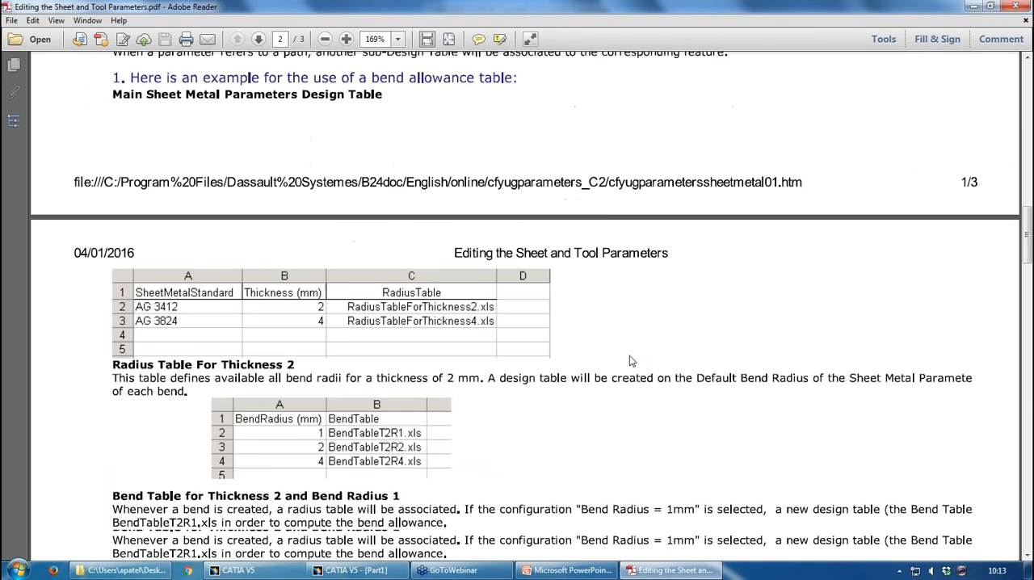
{"action": "scroll", "coordinate": [404, 312], "scroll_direction": "down", "scroll_amount": 19}
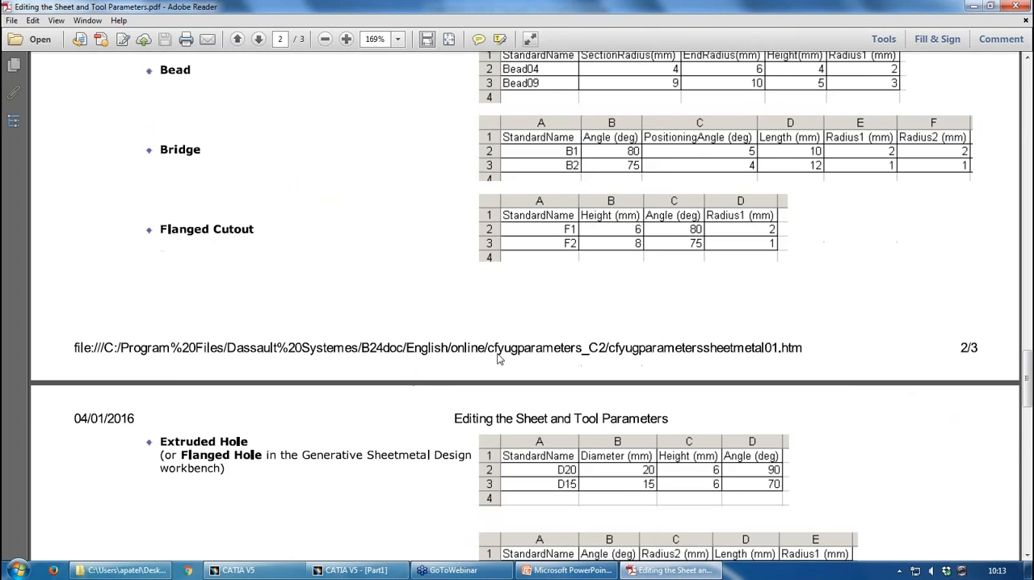
{"action": "scroll", "coordinate": [501, 355], "scroll_direction": "down", "scroll_amount": 10}
{"action": "left_click", "coordinate": [1019, 8]}
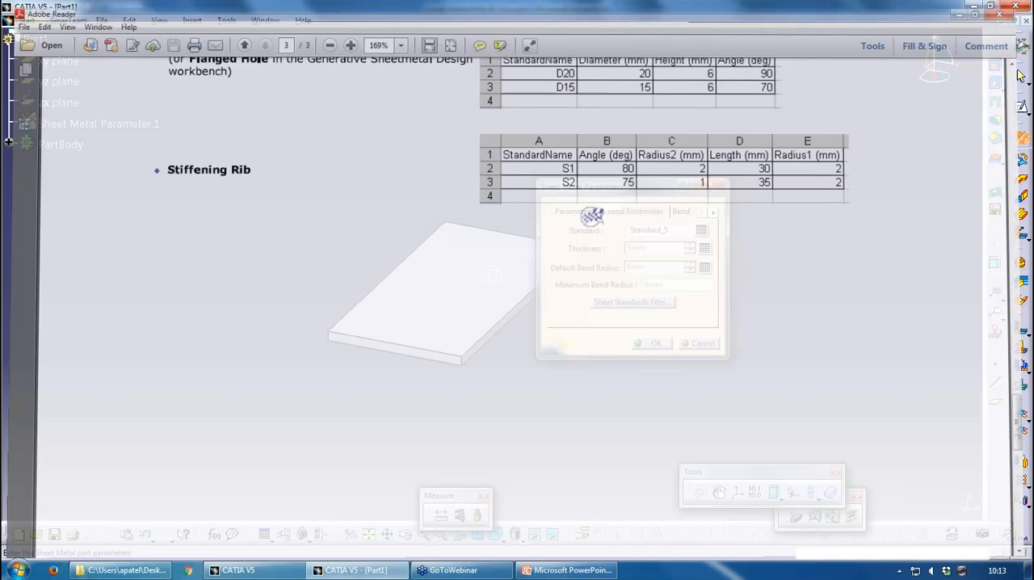
Open Computing the Bend Allowance.pdf from the StandardFiles folder and review its bend allowance, K factor and bend deduction formulas
{"action": "left_click", "coordinate": [121, 570]}
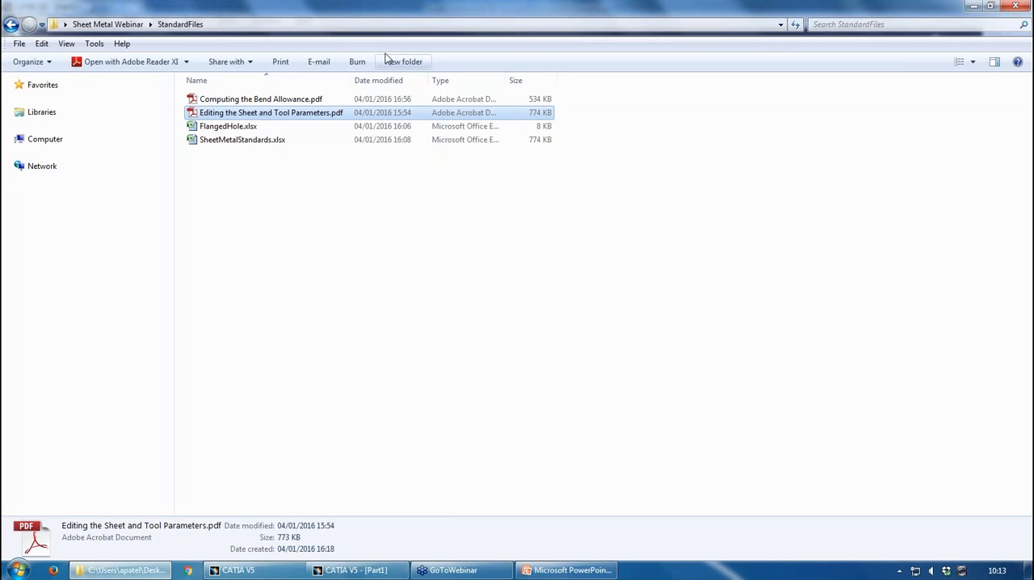
{"action": "double_click", "coordinate": [352, 100]}
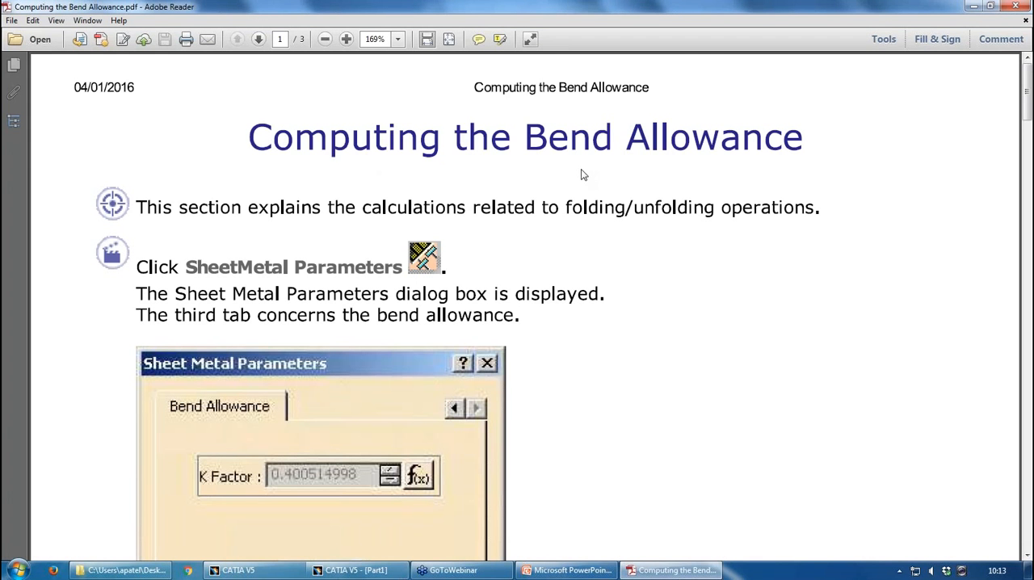
{"action": "scroll", "coordinate": [581, 174], "scroll_direction": "down", "scroll_amount": 10}
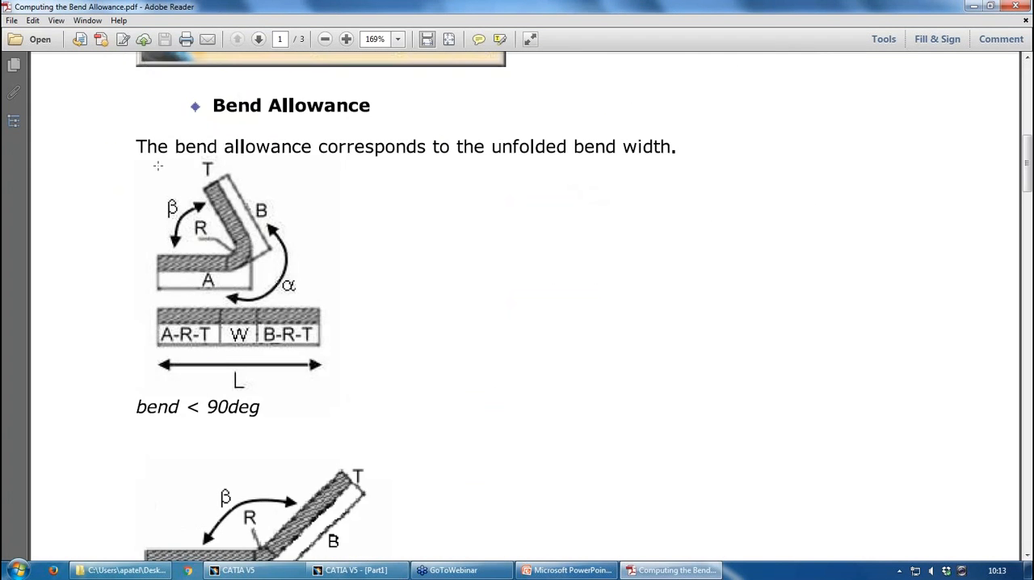
{"action": "scroll", "coordinate": [538, 415], "scroll_direction": "down", "scroll_amount": 8}
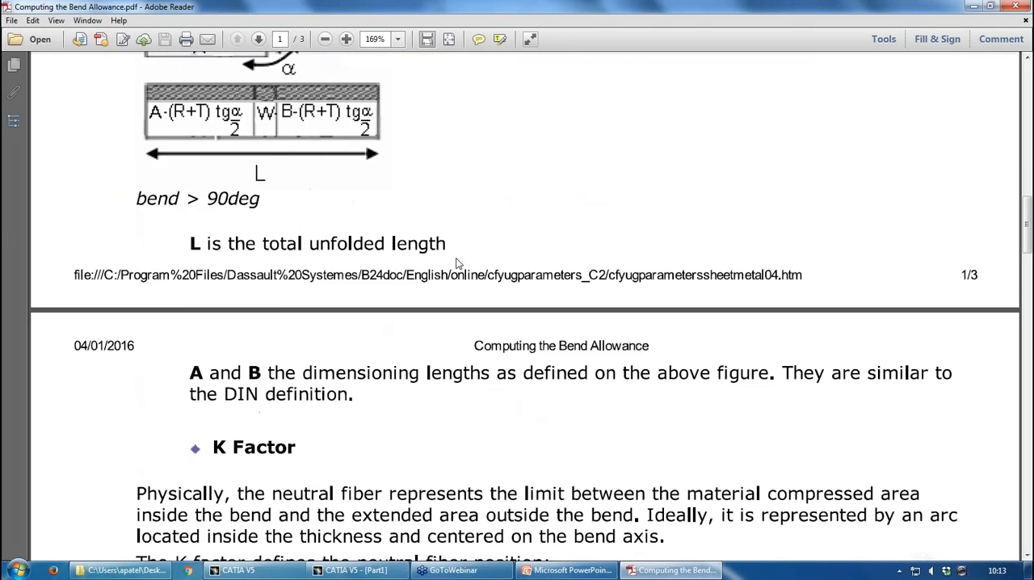
{"action": "scroll", "coordinate": [540, 338], "scroll_direction": "down", "scroll_amount": 20}
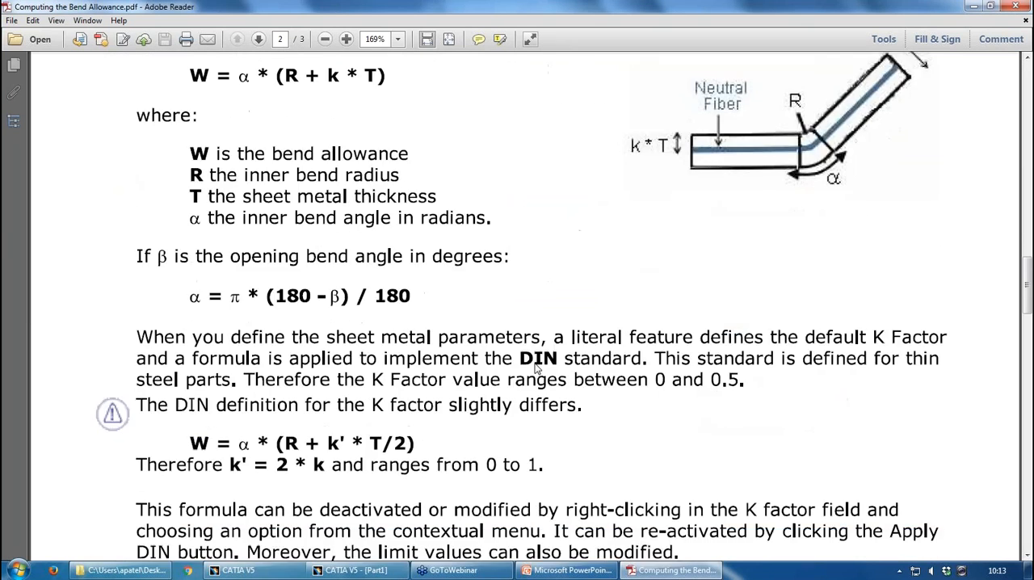
{"action": "scroll", "coordinate": [611, 369], "scroll_direction": "down", "scroll_amount": 3}
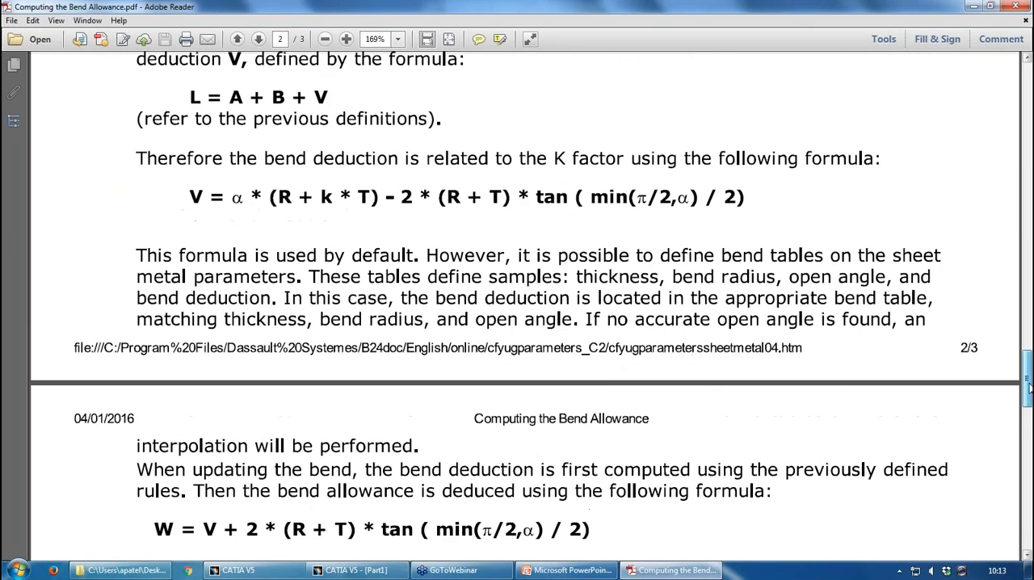
{"action": "left_click_drag", "start_coordinate": [1028, 383], "coordinate": [1028, 96]}
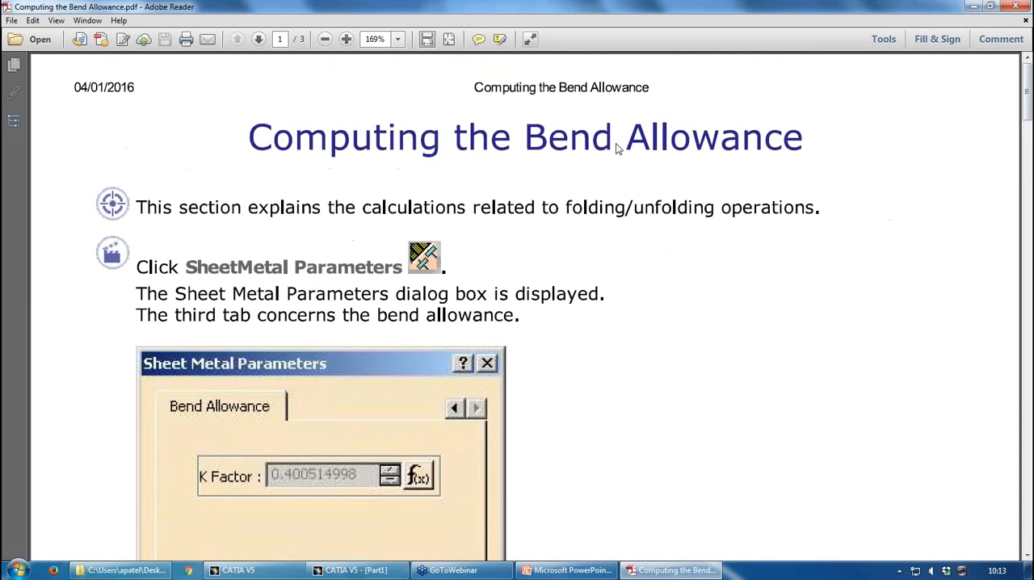
{"action": "left_click", "coordinate": [972, 6]}
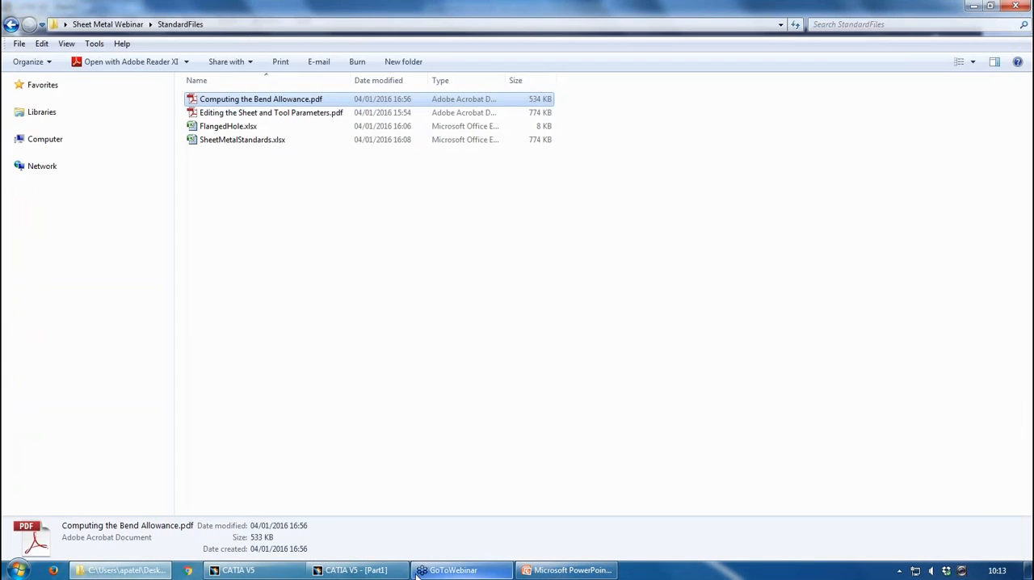
Switch to CATIA, open the Sheet Metal Parameters help, examine the page on defining the bend allowance, and close the documentation browser
{"action": "left_click", "coordinate": [386, 570]}
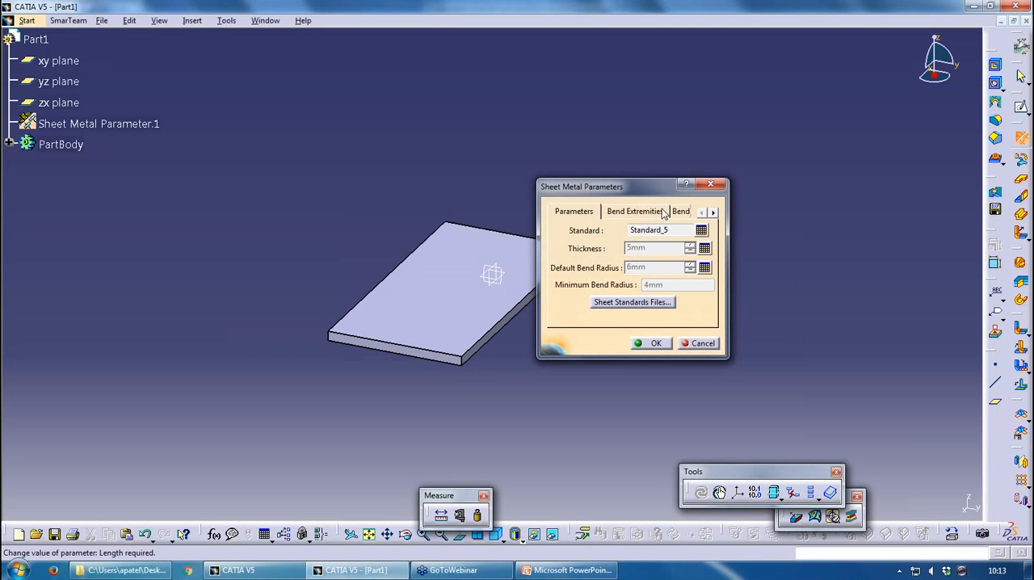
{"action": "key", "text": "F1"}
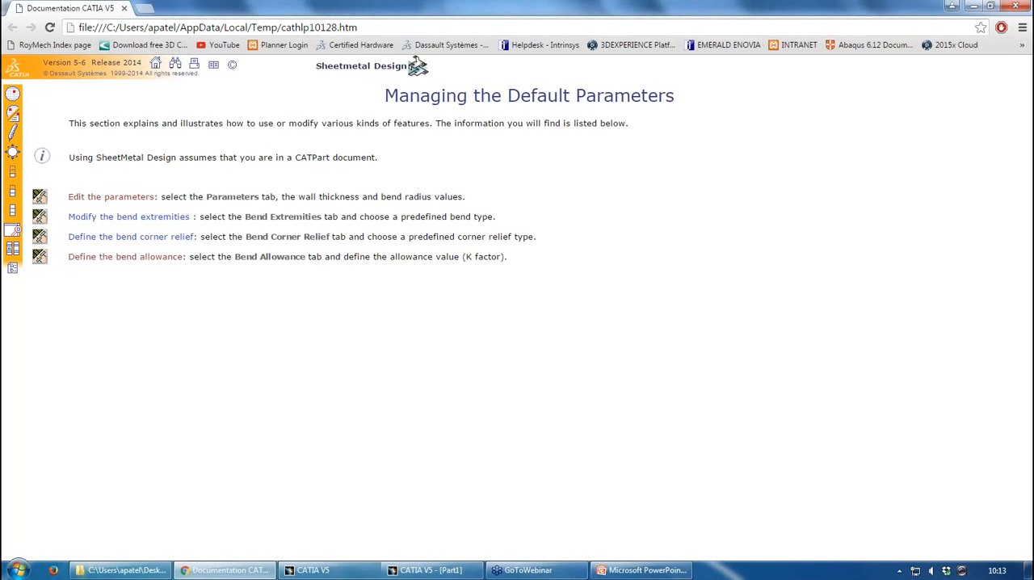
{"action": "left_click", "coordinate": [111, 257]}
{"action": "scroll", "coordinate": [531, 256], "scroll_direction": "down", "scroll_amount": 15}
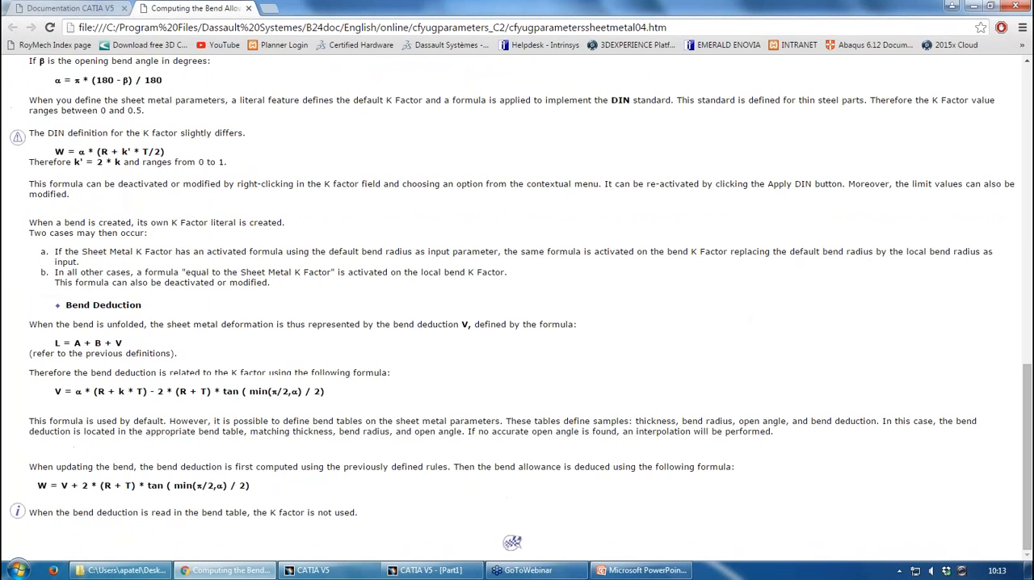
{"action": "left_click", "coordinate": [248, 8]}
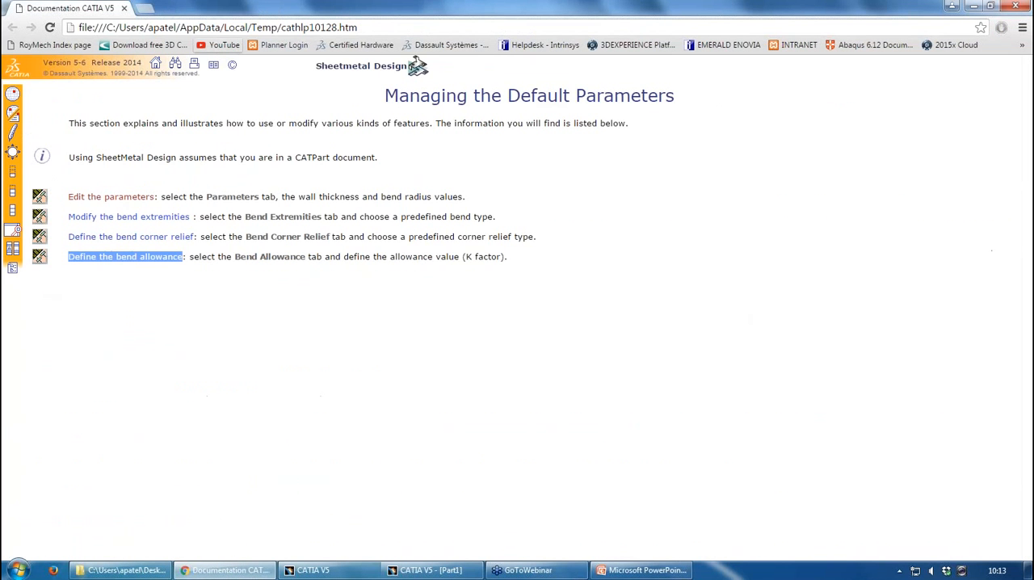
{"action": "left_click", "coordinate": [1015, 7]}
Switch to PowerPoint and resume the Sheet Metal Hints & Tips.pptx slide show, presenting the Next Steps slide
{"action": "left_click", "coordinate": [566, 570]}
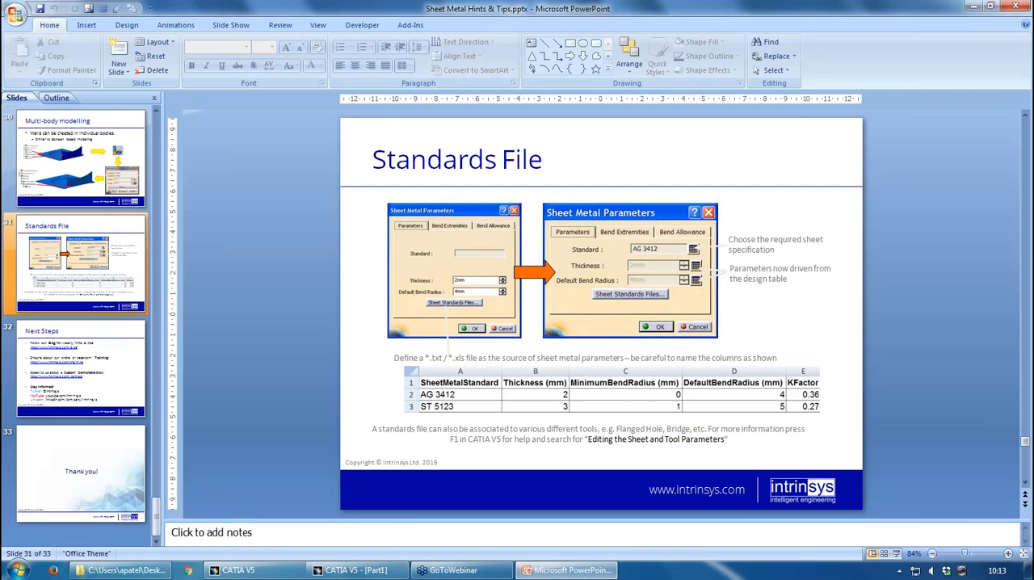
{"action": "left_click", "coordinate": [896, 555]}
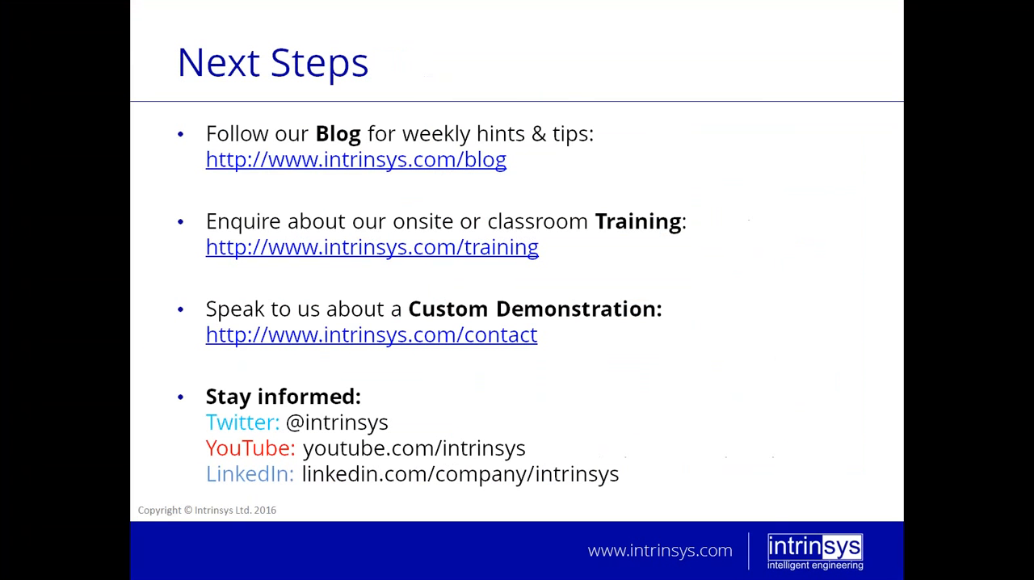